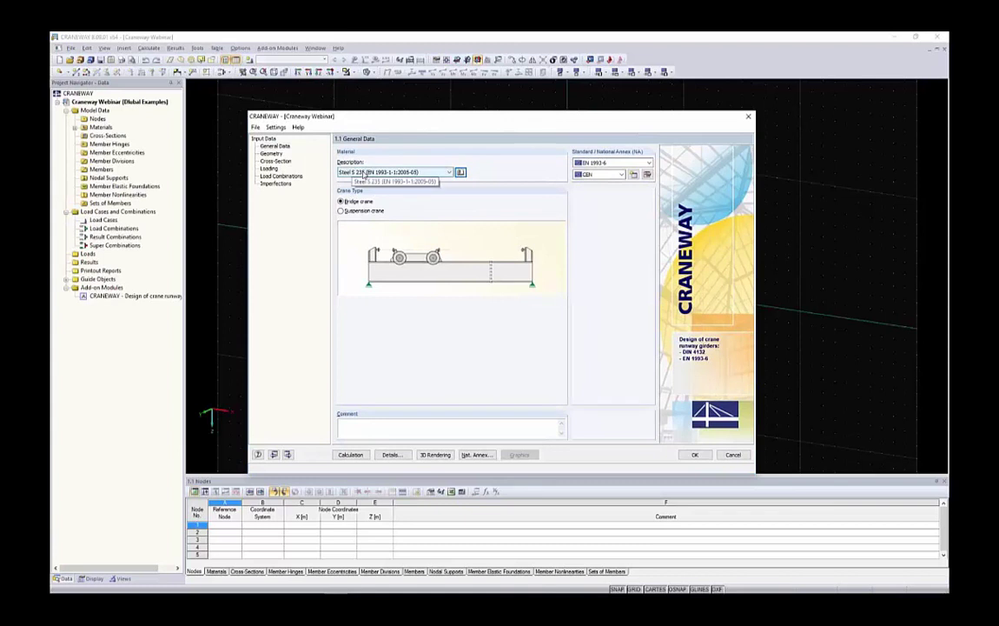
Step: Browse the available steel grades in the material list and the Material Library without applying one
{"action": "left_click", "coordinate": [365, 174]}
{"action": "scroll", "coordinate": [476, 342], "scroll_direction": "down", "scroll_amount": 2}
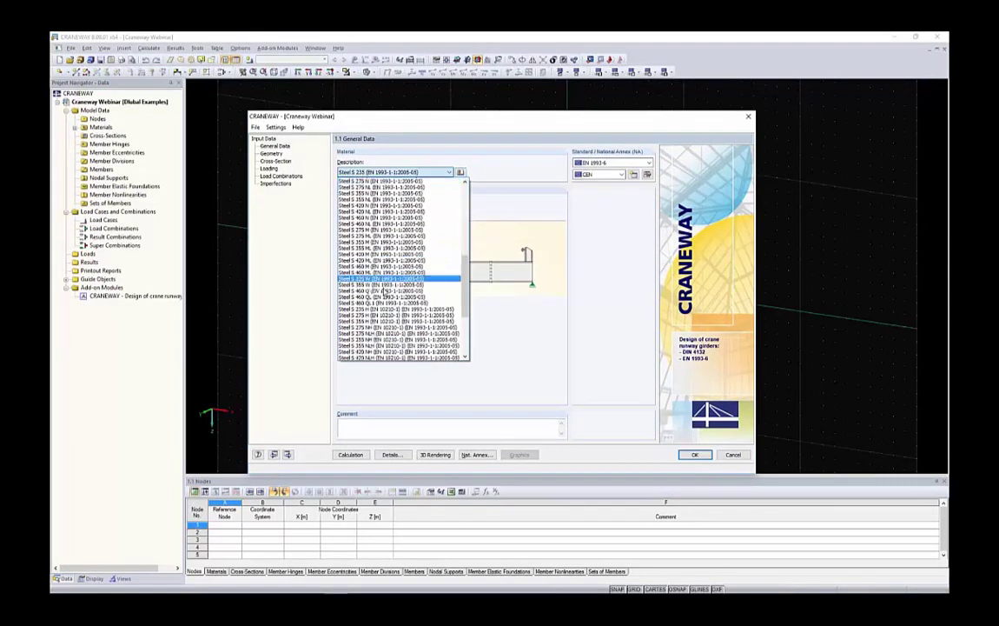
{"action": "left_click_drag", "start_coordinate": [467, 324], "coordinate": [466, 187]}
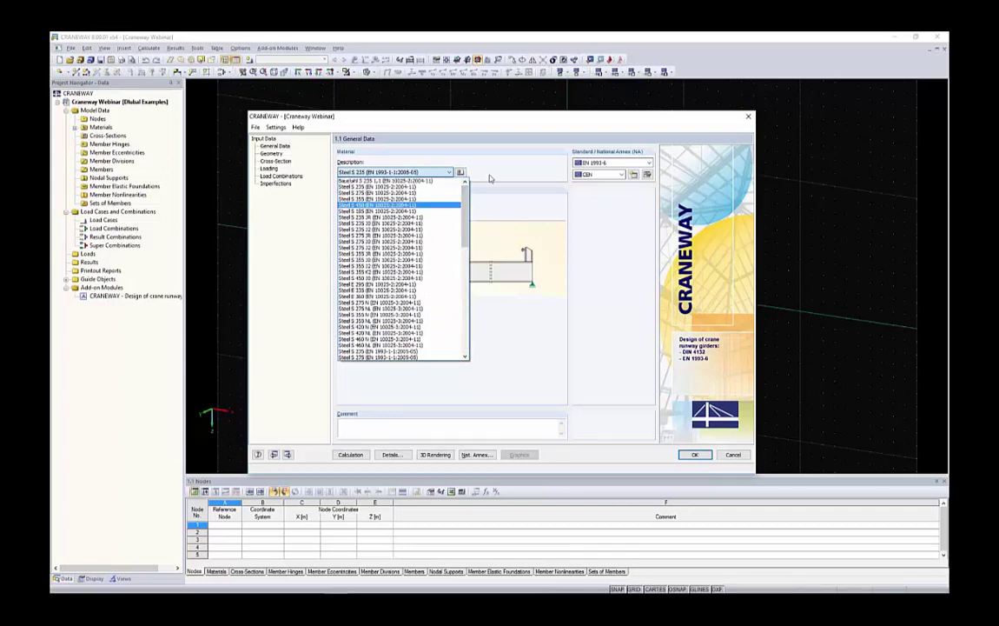
{"action": "left_click", "coordinate": [462, 173]}
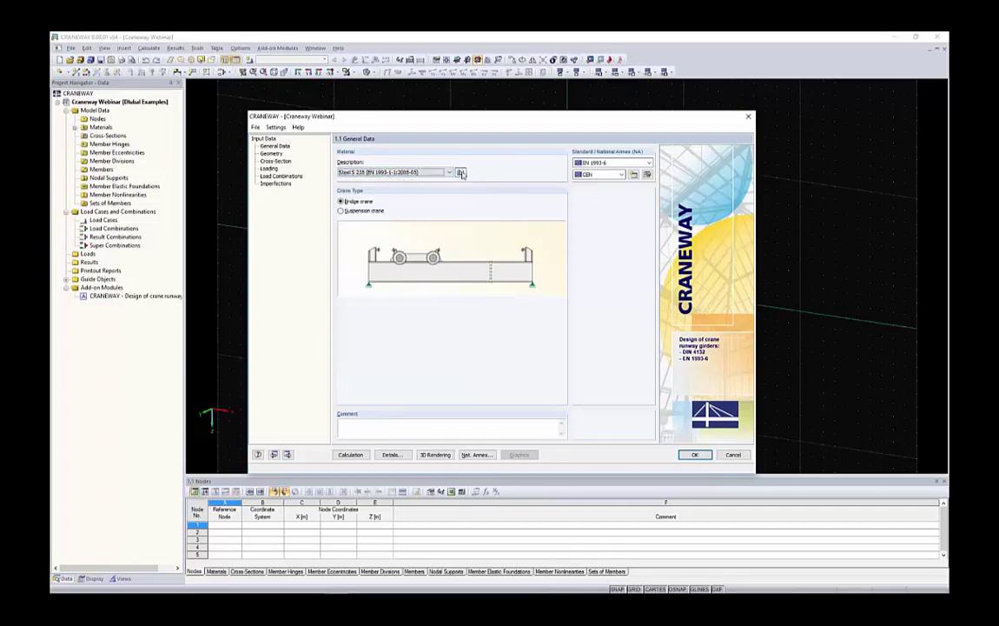
{"action": "left_click", "coordinate": [461, 173]}
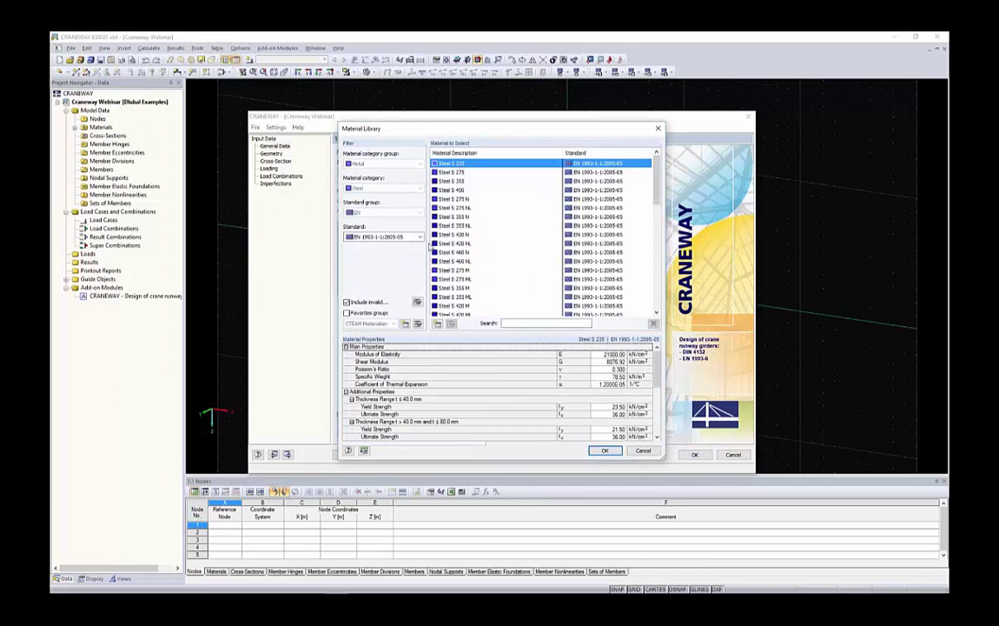
{"action": "scroll", "coordinate": [525, 220], "scroll_direction": "down", "scroll_amount": 6}
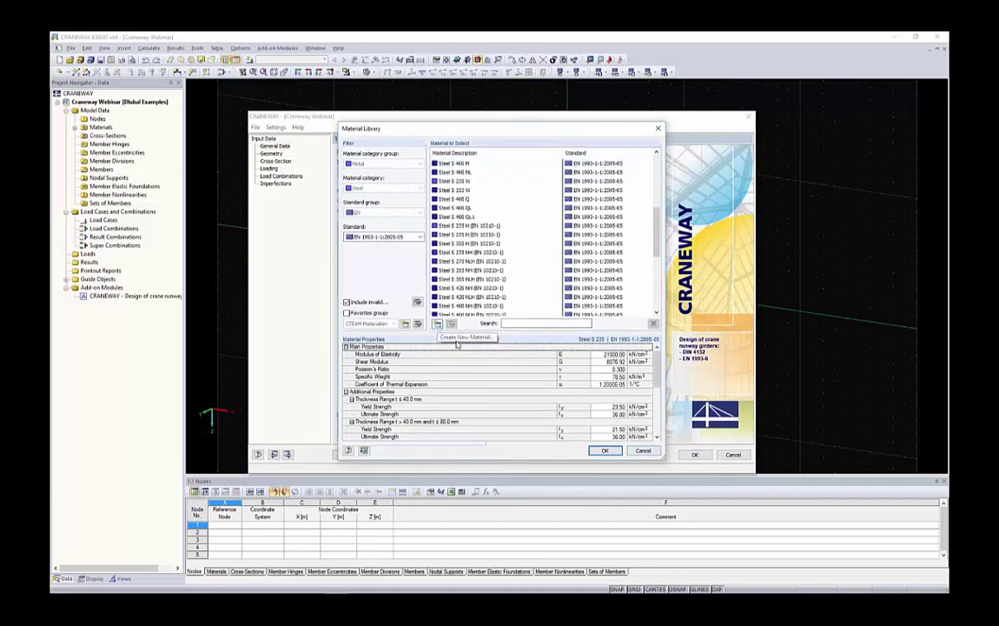
{"action": "left_click", "coordinate": [643, 451]}
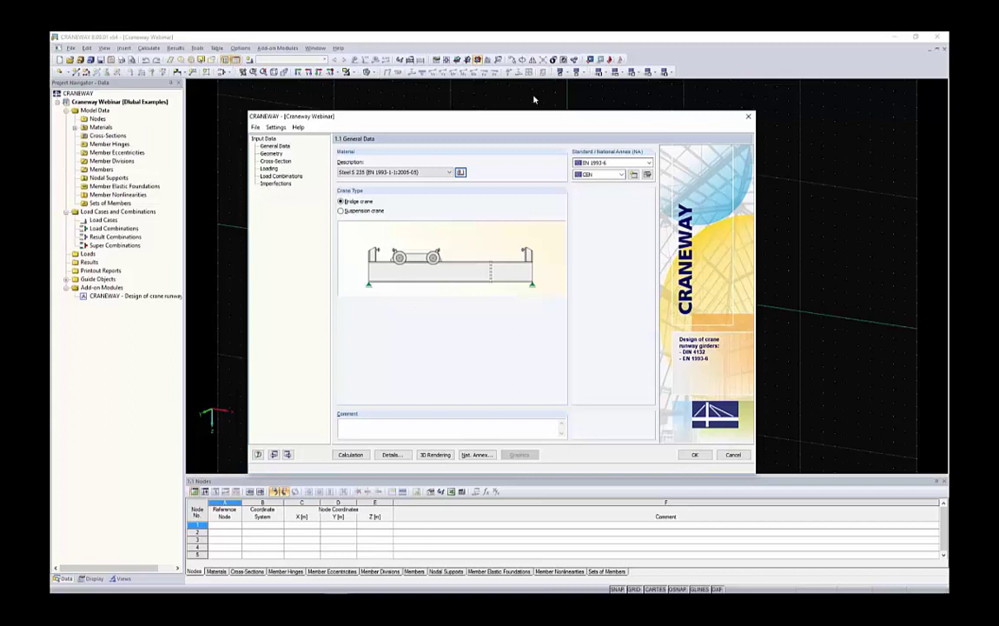
Step: Set the girder material to Steel S 355 (EN 1993-1-1:2005-05) and choose EN 1993-6 European Union as the design standard
{"action": "left_click", "coordinate": [395, 172]}
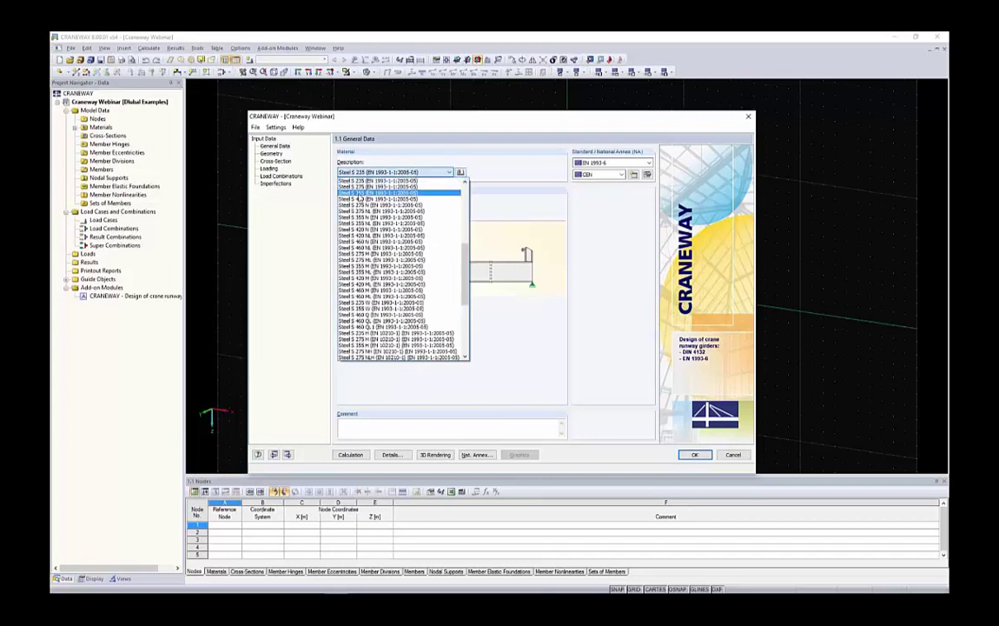
{"action": "left_click", "coordinate": [368, 193]}
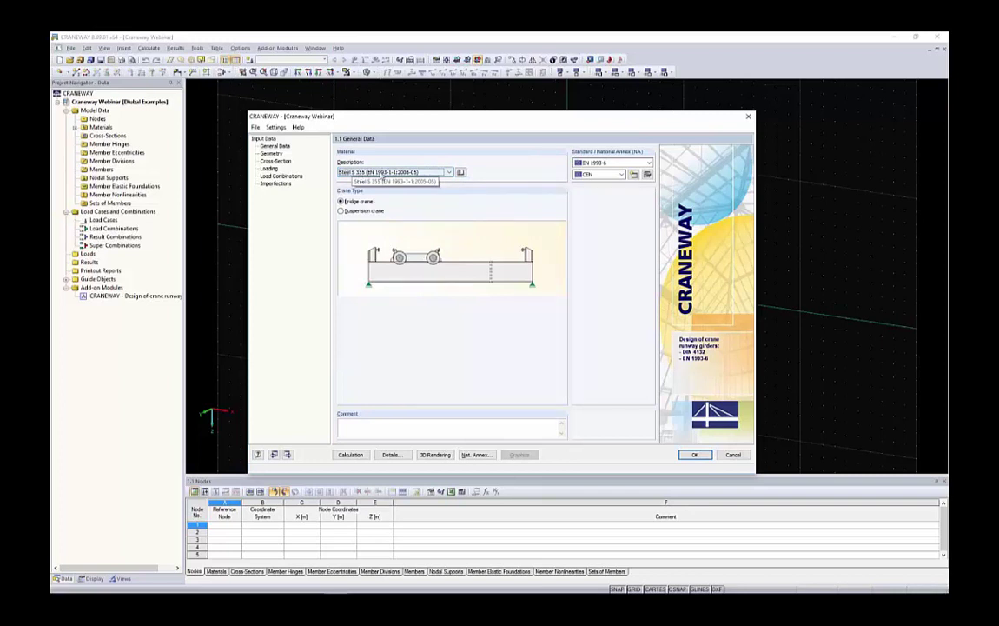
{"action": "left_click", "coordinate": [594, 163]}
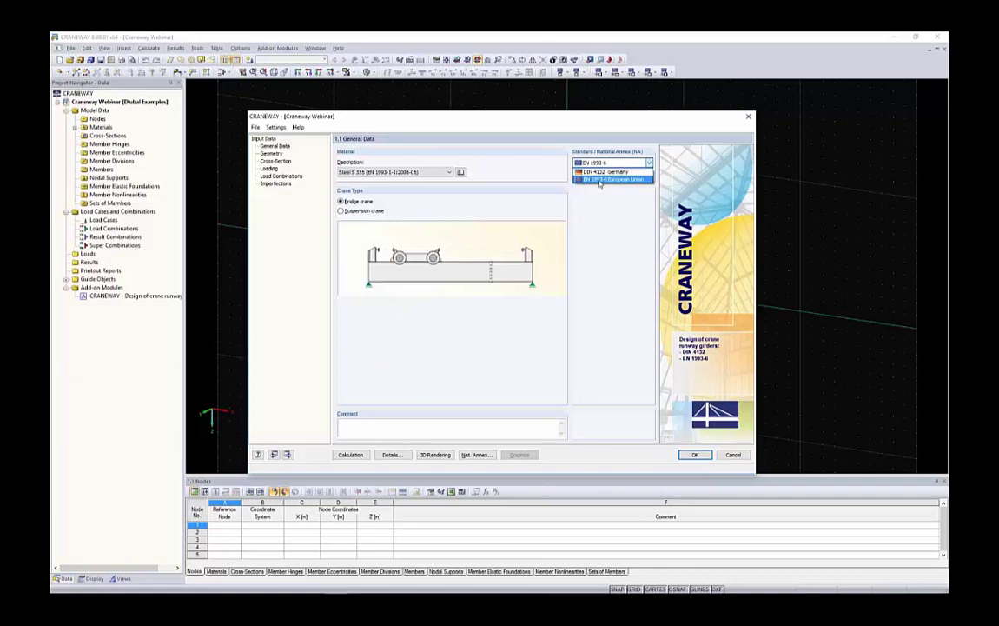
{"action": "left_click", "coordinate": [603, 180]}
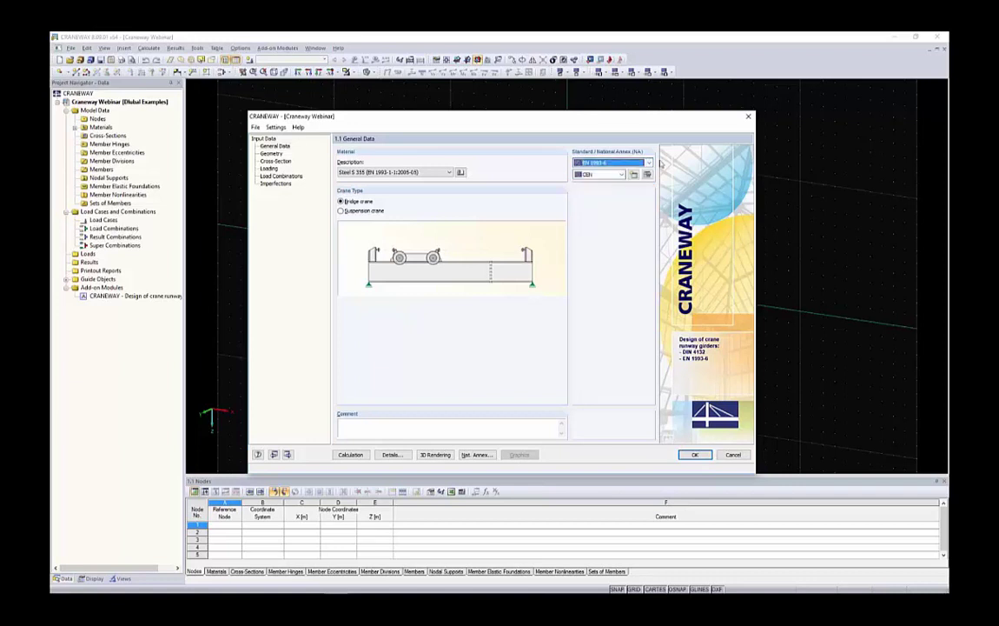
Step: Review the selectable national annexes and the partial safety factors of a new CEN-based annex without saving it
{"action": "left_click", "coordinate": [608, 174]}
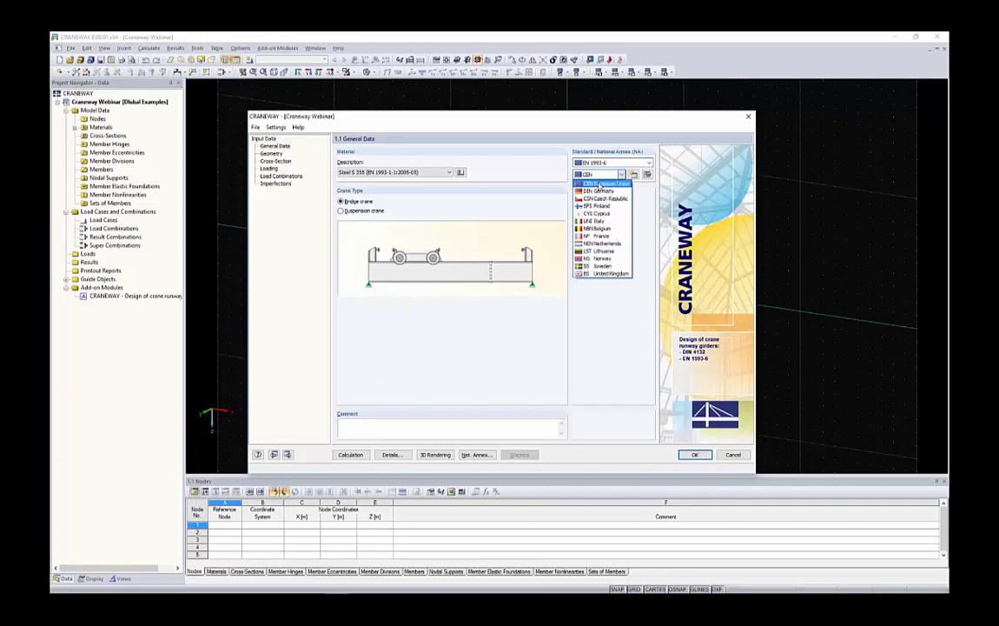
{"action": "left_click", "coordinate": [646, 184]}
{"action": "left_click", "coordinate": [635, 176]}
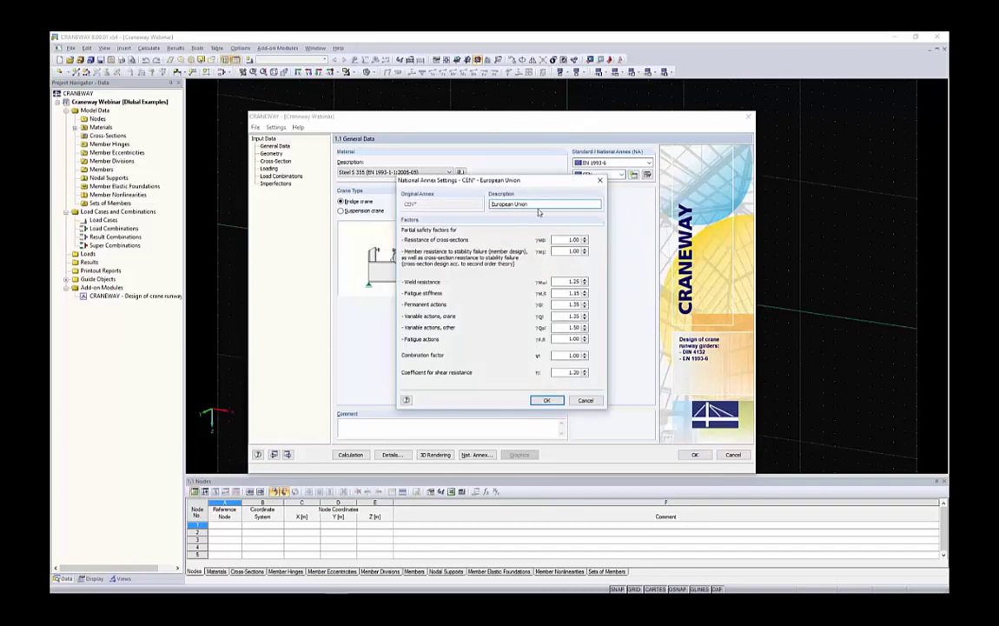
{"action": "left_click_drag", "start_coordinate": [533, 205], "coordinate": [491, 205]}
{"action": "left_click", "coordinate": [585, 400]}
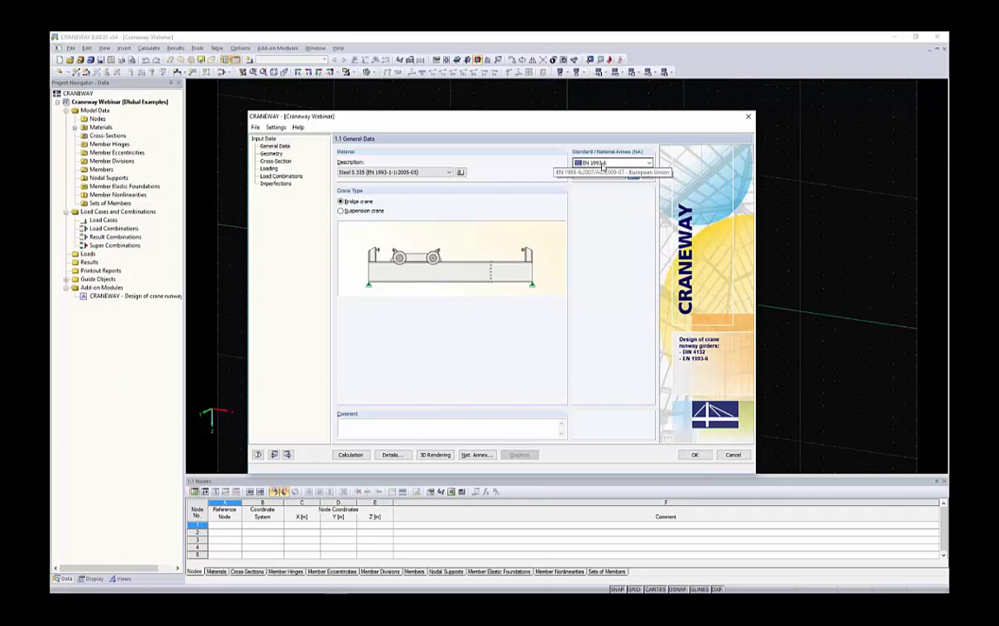
Step: Open the girder geometry data and show the model preview in isometric view
{"action": "left_click", "coordinate": [271, 154]}
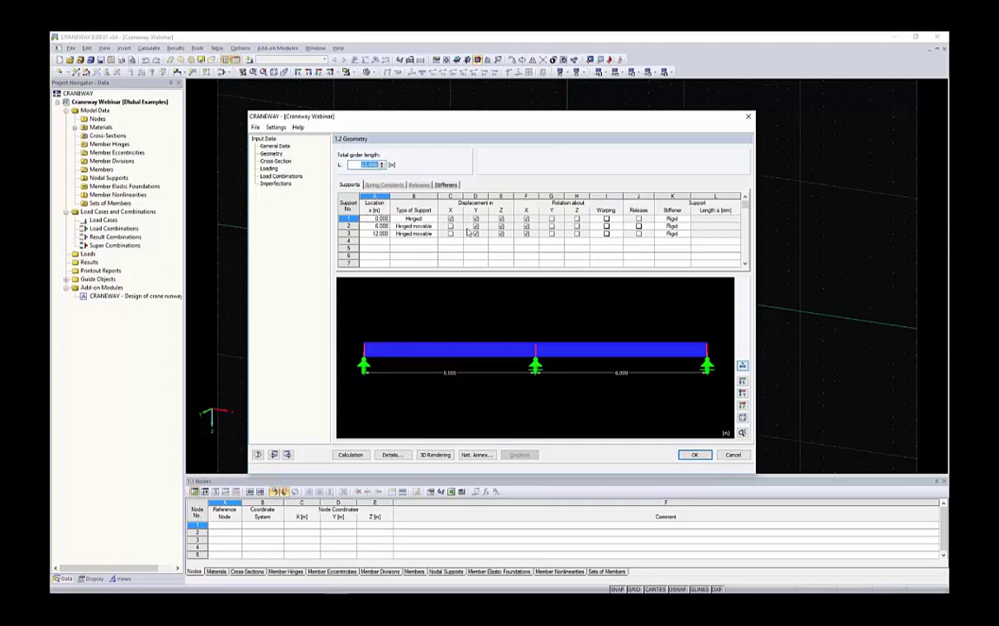
{"action": "left_click_drag", "start_coordinate": [560, 330], "coordinate": [410, 357]}
{"action": "middle_click_drag", "start_coordinate": [410, 357], "coordinate": [410, 367], "text": "ctrl"}
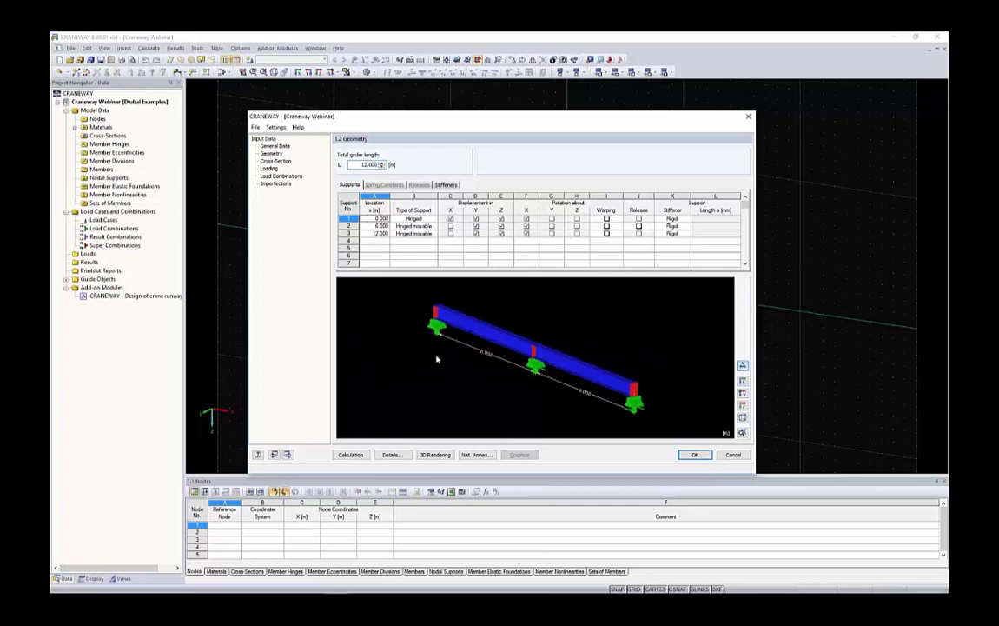
{"action": "middle_click_drag", "start_coordinate": [483, 345], "coordinate": [536, 330], "text": "ctrl"}
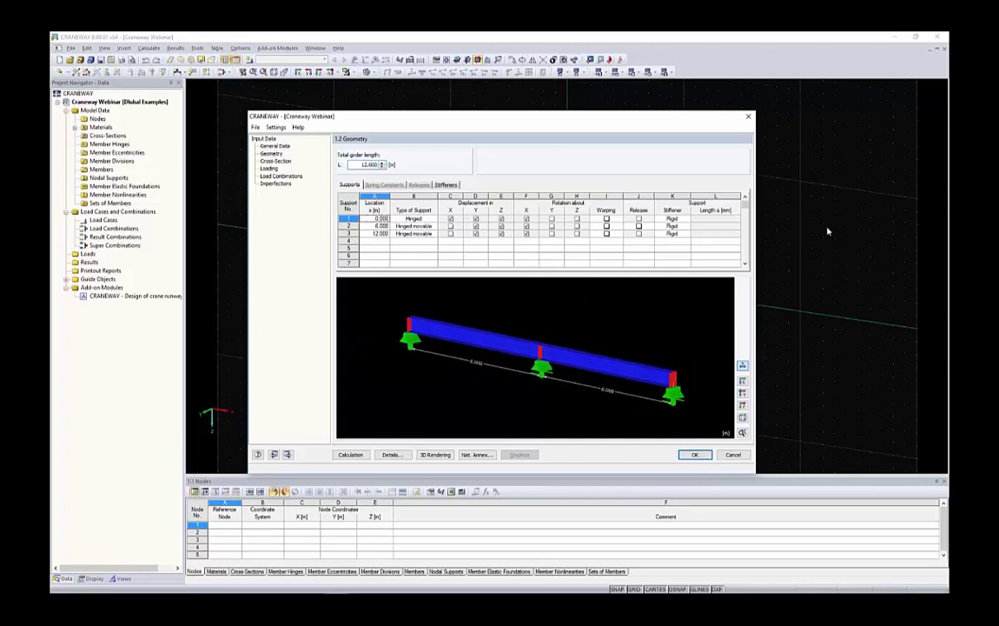
{"action": "middle_click_drag", "start_coordinate": [453, 291], "coordinate": [719, 415], "text": "ctrl"}
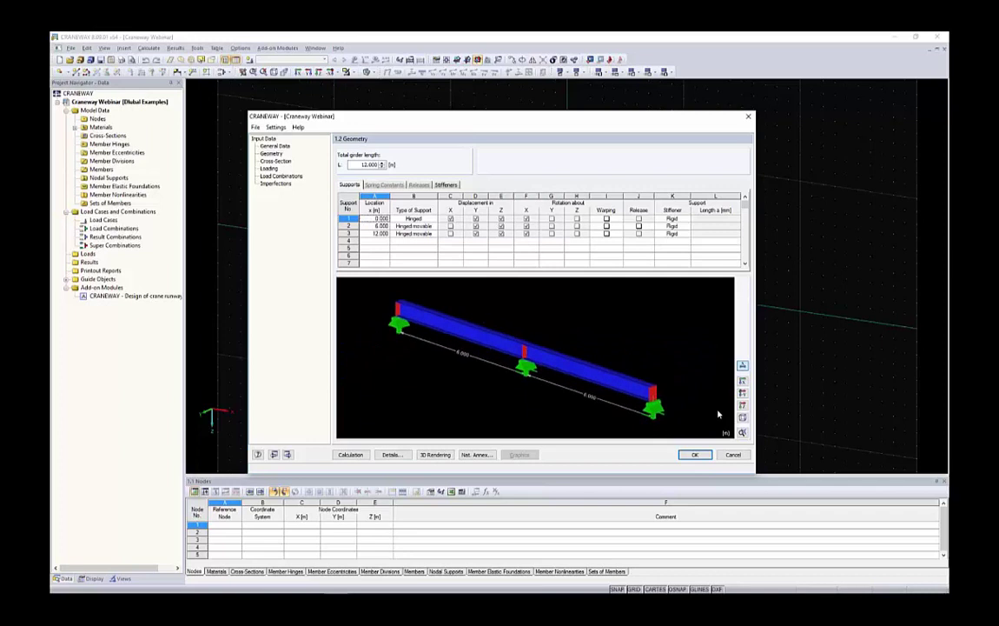
{"action": "left_click", "coordinate": [741, 418]}
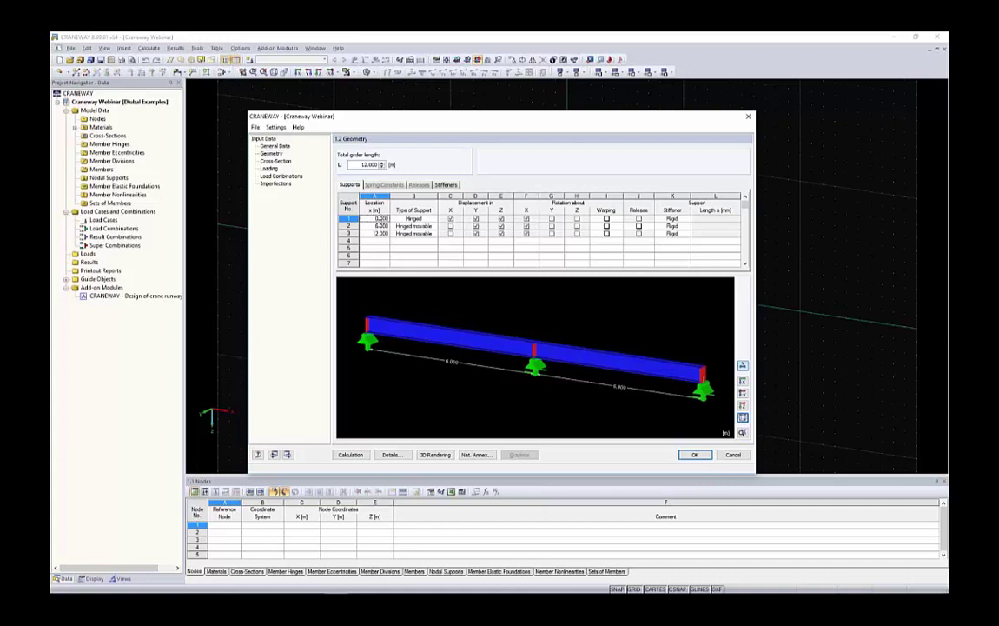
Step: Set the total girder length to 28 m
{"action": "left_click_drag", "start_coordinate": [359, 164], "coordinate": [405, 162]}
{"action": "type", "text": "28"}
{"action": "left_click", "coordinate": [410, 221]}
Step: Set the location of support 2 to 14 m and of support 3 to 28 m
{"action": "left_click", "coordinate": [378, 216]}
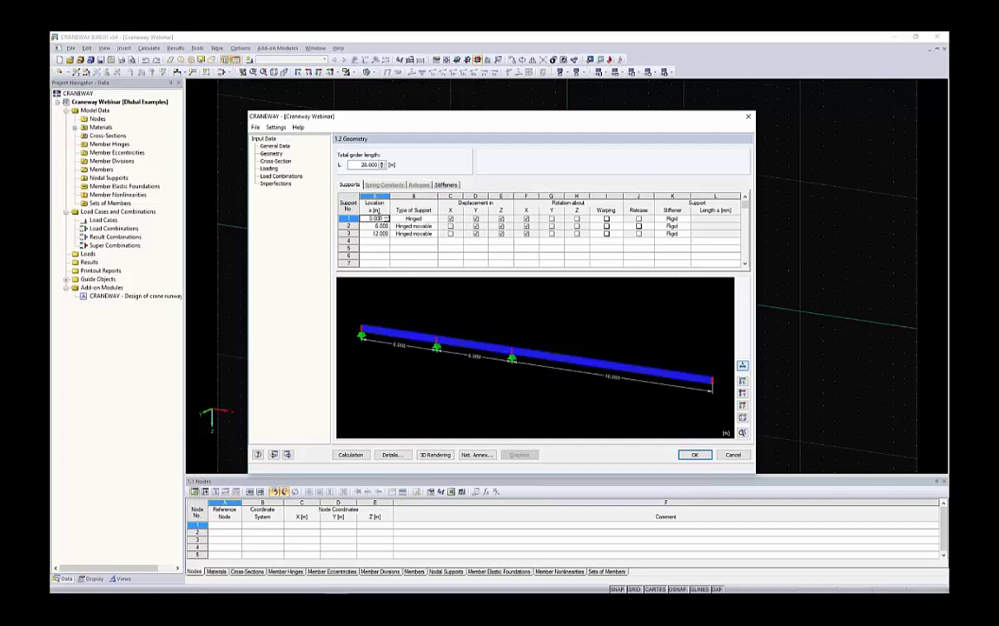
{"action": "left_click", "coordinate": [376, 226]}
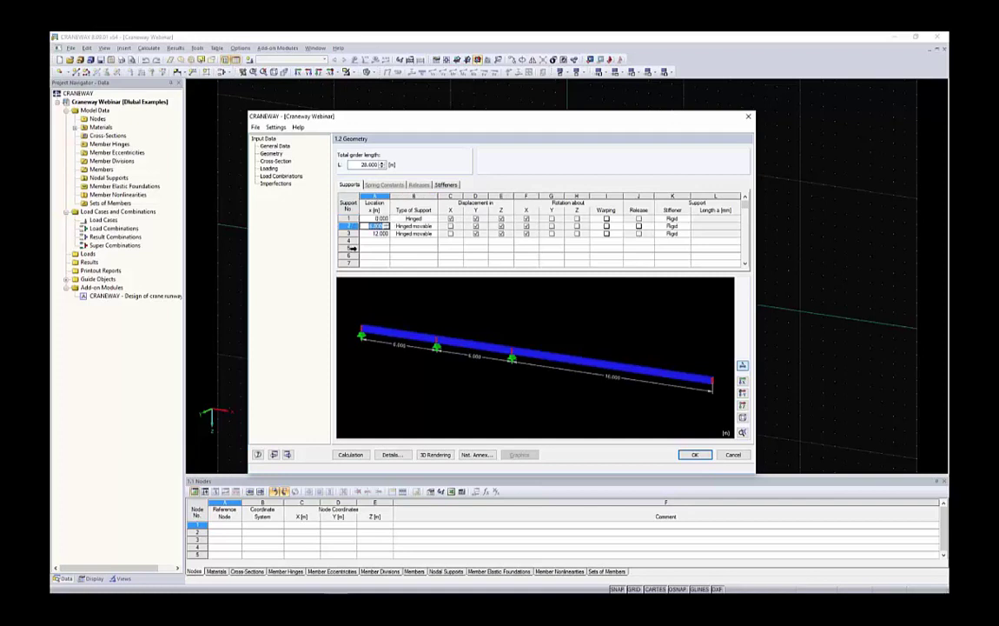
{"action": "type", "text": "14"}
{"action": "key", "text": "Return"}
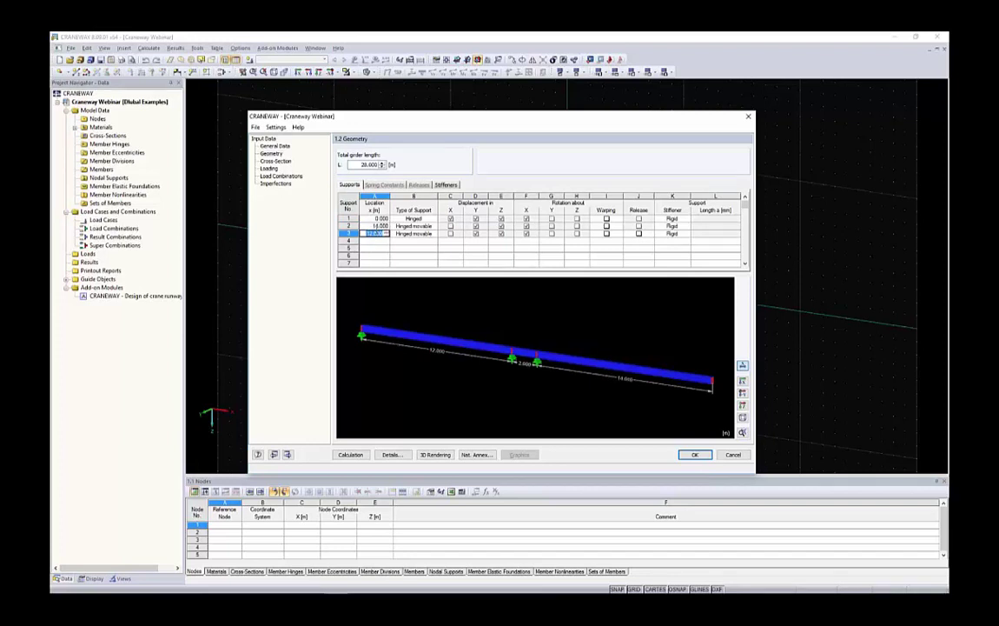
{"action": "type", "text": "28"}
{"action": "key", "text": "Return"}
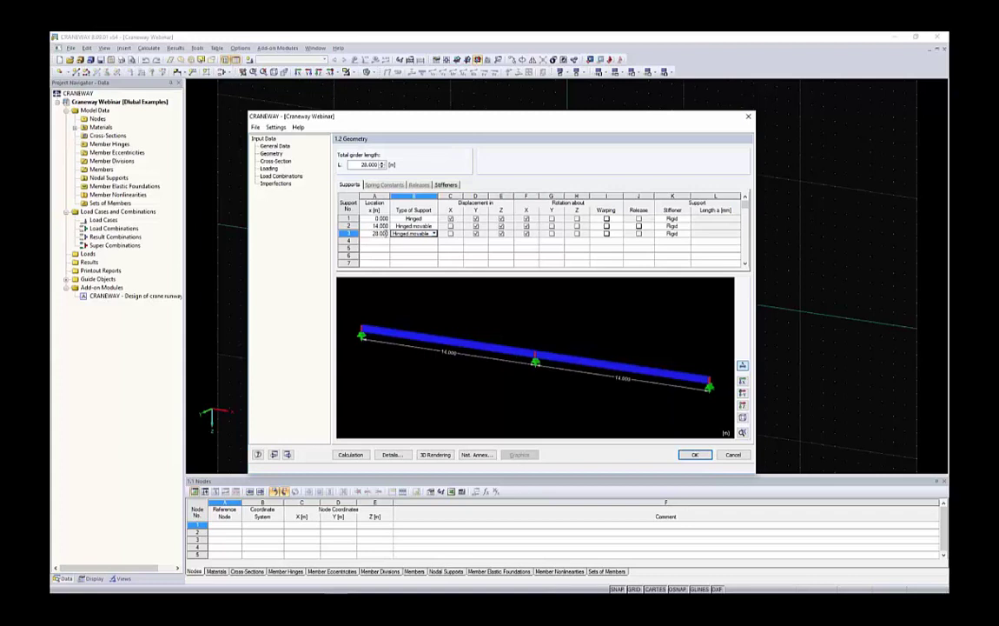
Step: Examine the support types and the displacement and rotation restraints assigned to the three girder supports
{"action": "left_click", "coordinate": [408, 220]}
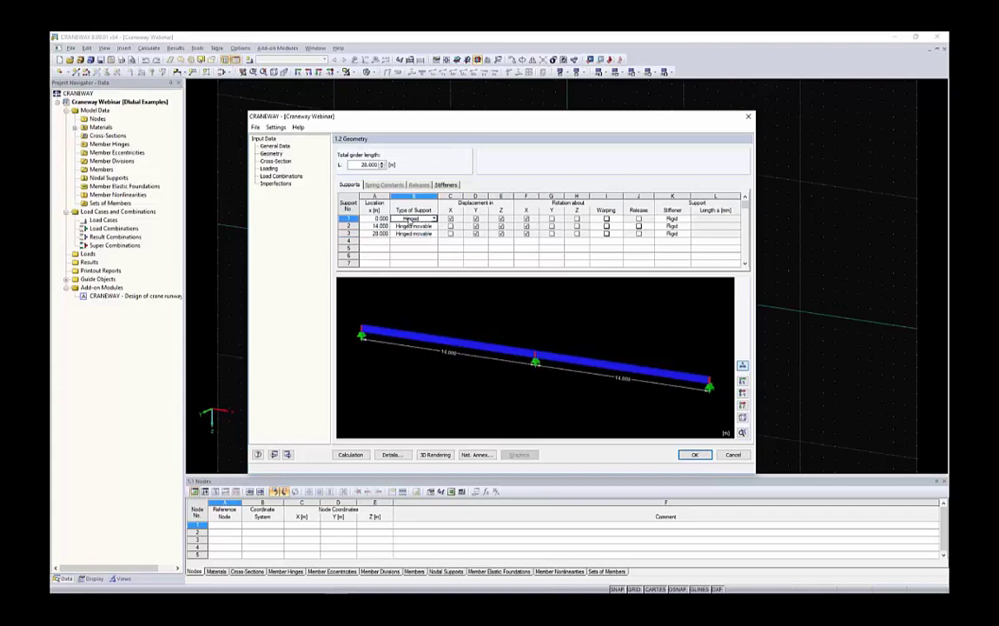
{"action": "left_click", "coordinate": [435, 220]}
{"action": "left_click", "coordinate": [425, 225]}
{"action": "key", "text": "Down"}
{"action": "scroll", "coordinate": [534, 368], "scroll_direction": "up", "scroll_amount": 2}
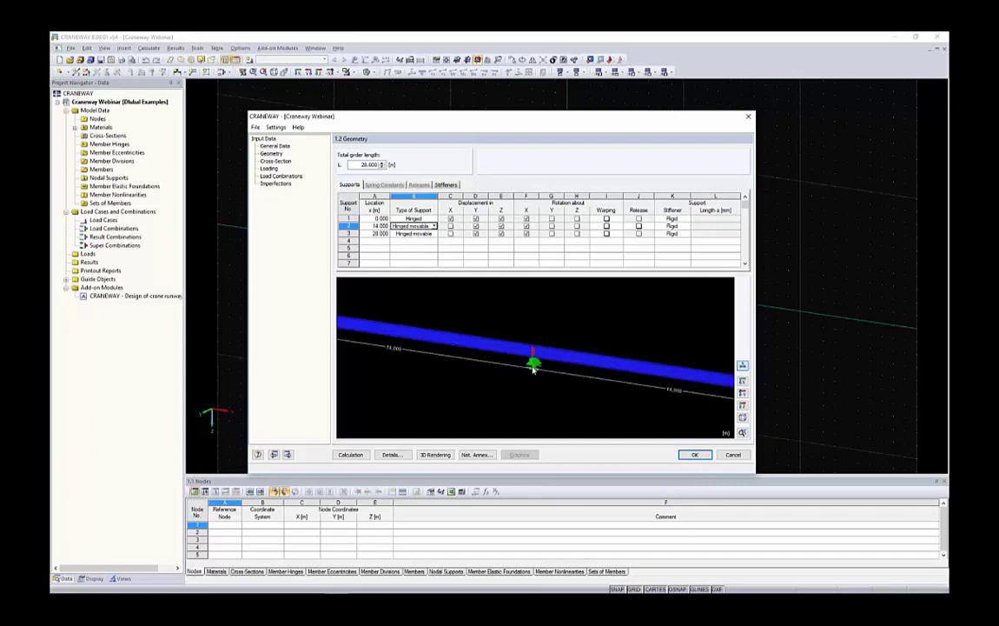
{"action": "scroll", "coordinate": [532, 363], "scroll_direction": "down", "scroll_amount": 3}
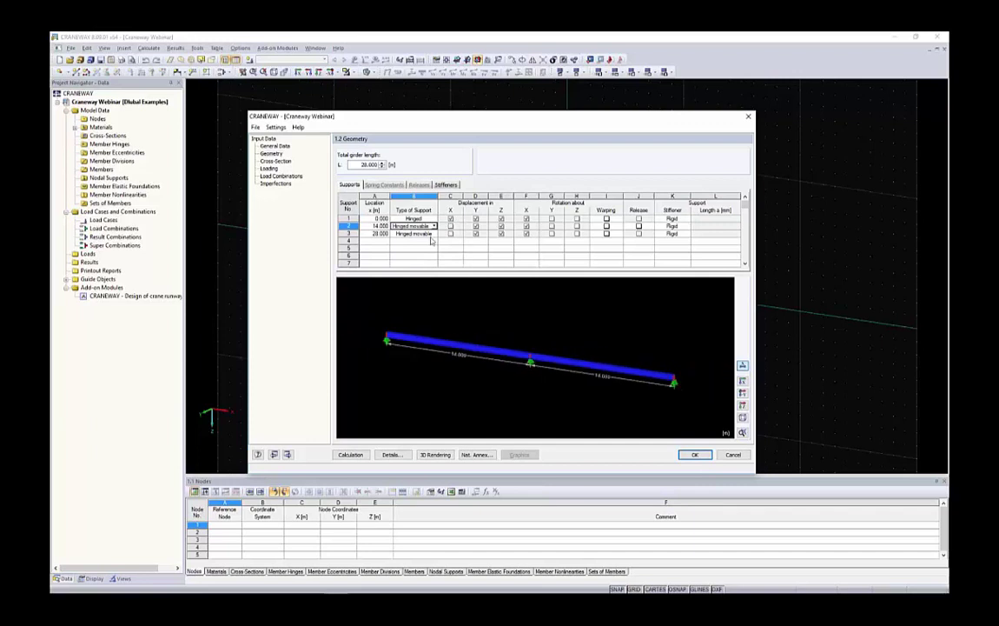
{"action": "left_click_drag", "start_coordinate": [451, 218], "coordinate": [582, 236]}
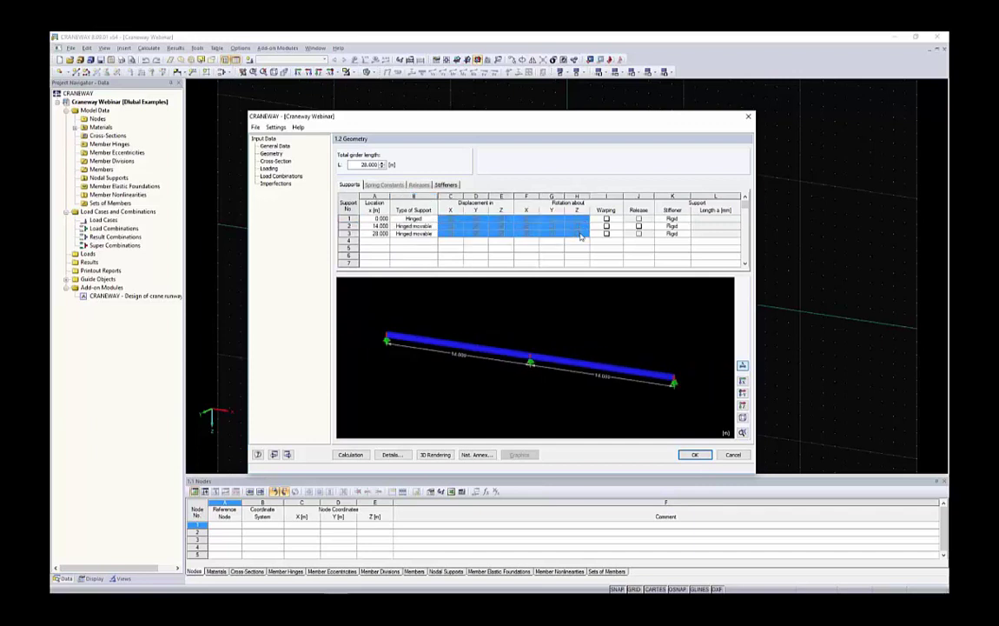
{"action": "left_click", "coordinate": [456, 220]}
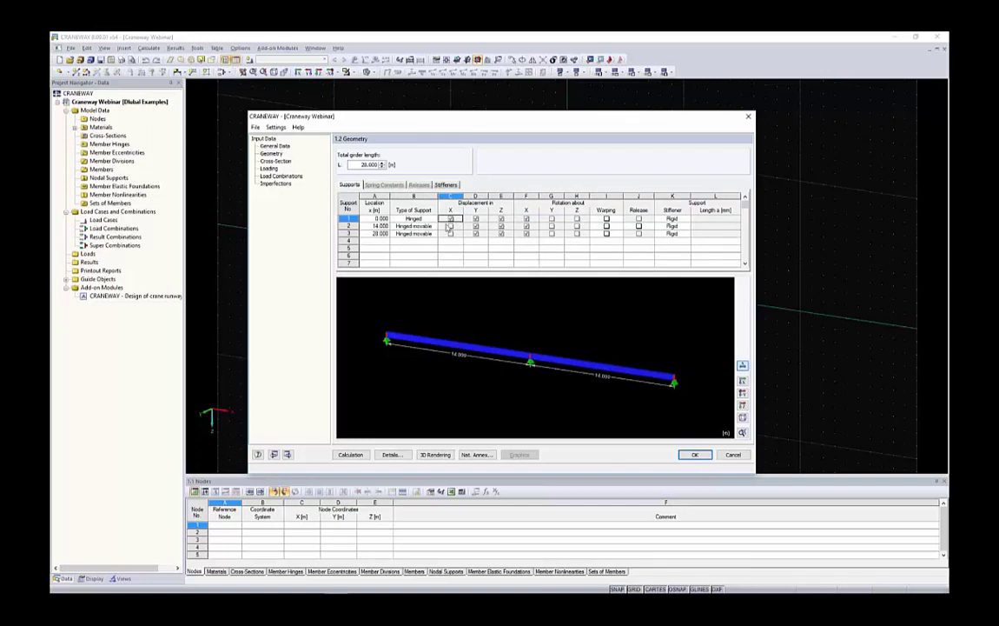
{"action": "left_click", "coordinate": [458, 227]}
{"action": "left_click_drag", "start_coordinate": [462, 230], "coordinate": [570, 232]}
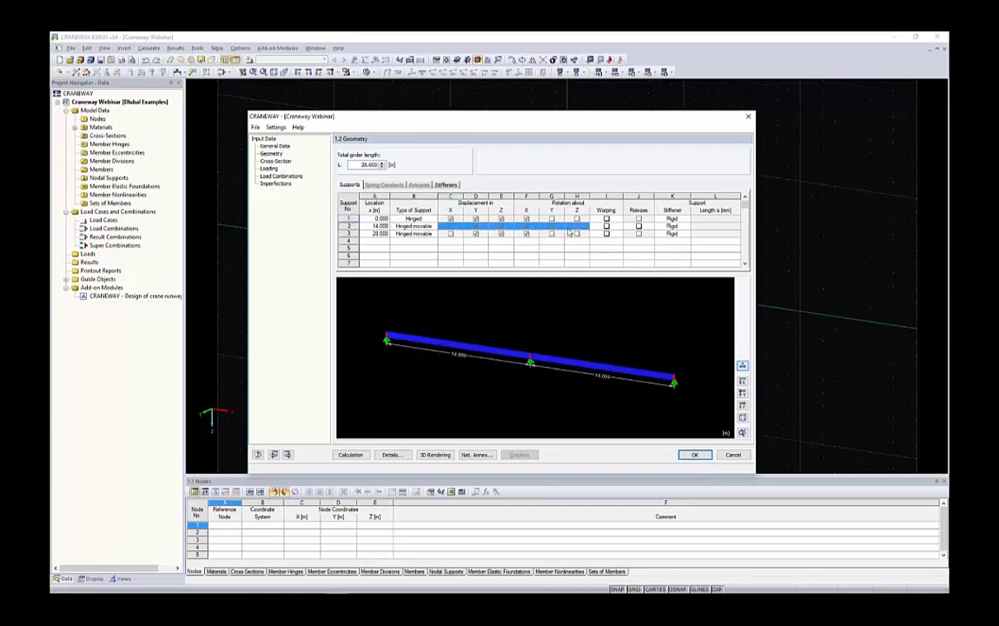
{"action": "left_click", "coordinate": [451, 227]}
Step: Change the type of support 2 at 14 m to User-defined
{"action": "left_click", "coordinate": [432, 227]}
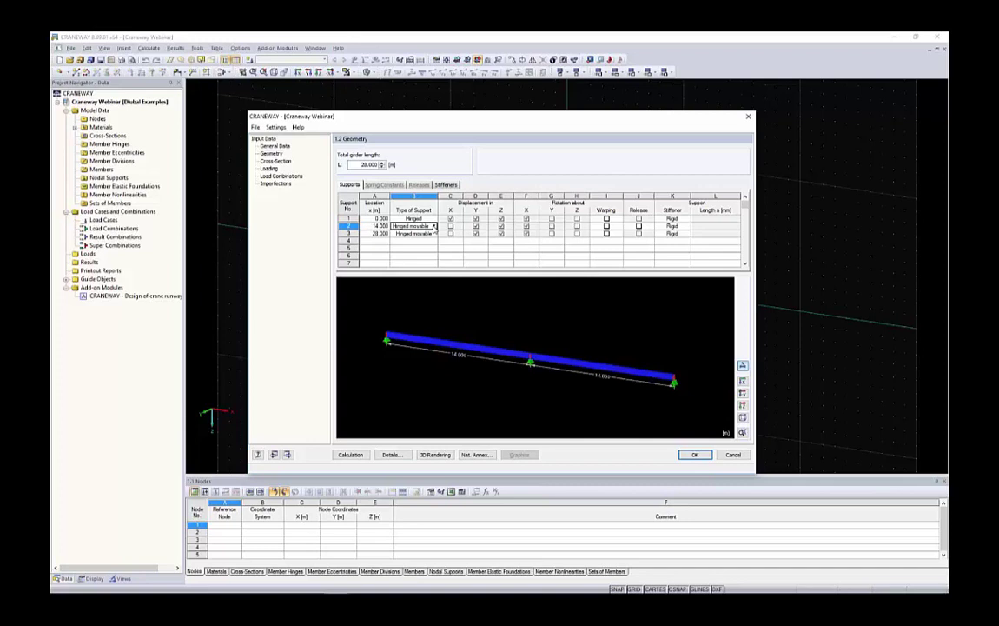
{"action": "left_click", "coordinate": [433, 226]}
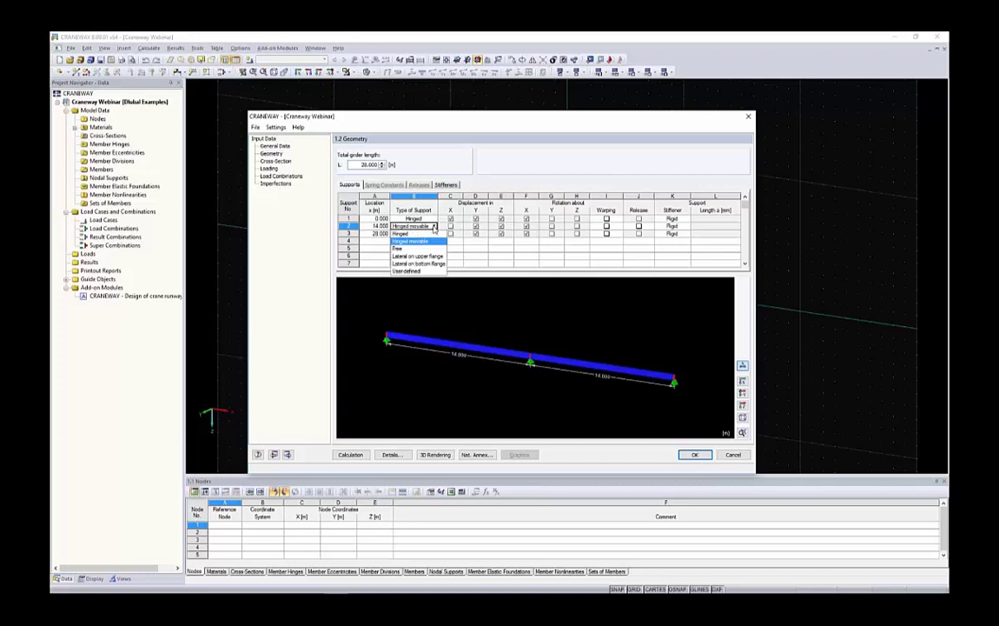
{"action": "left_click", "coordinate": [420, 272]}
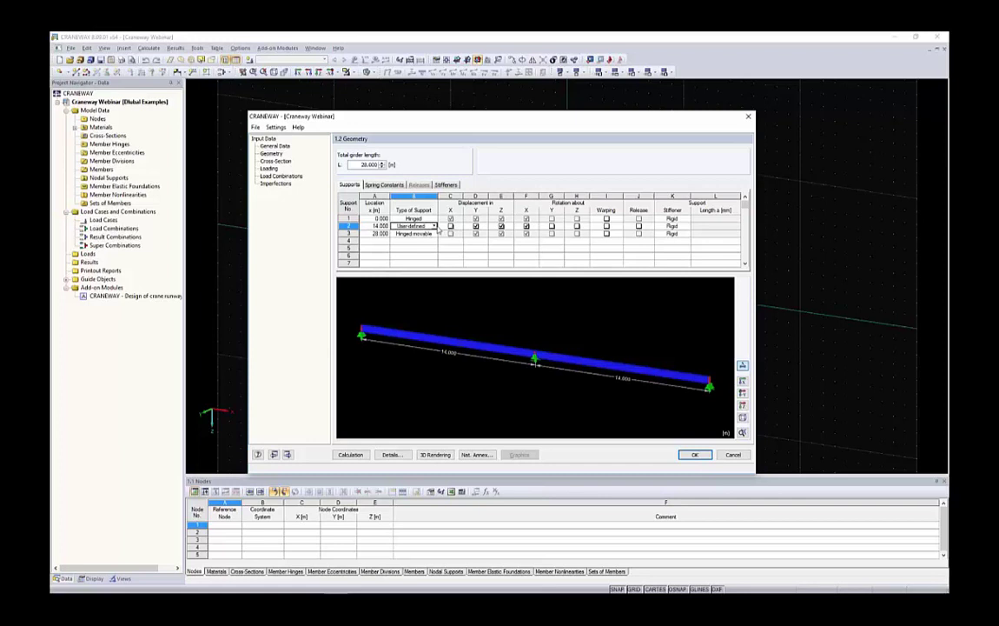
Step: Set the type of support 2 at 14 m to Lateral on upper flange and inspect it in the preview
{"action": "left_click", "coordinate": [432, 226]}
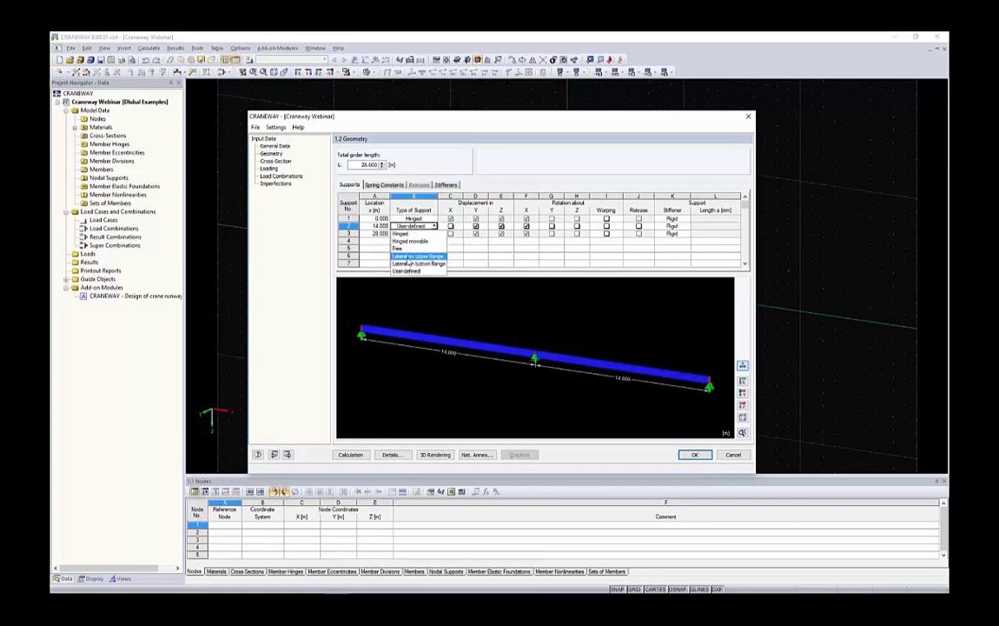
{"action": "left_click", "coordinate": [411, 257]}
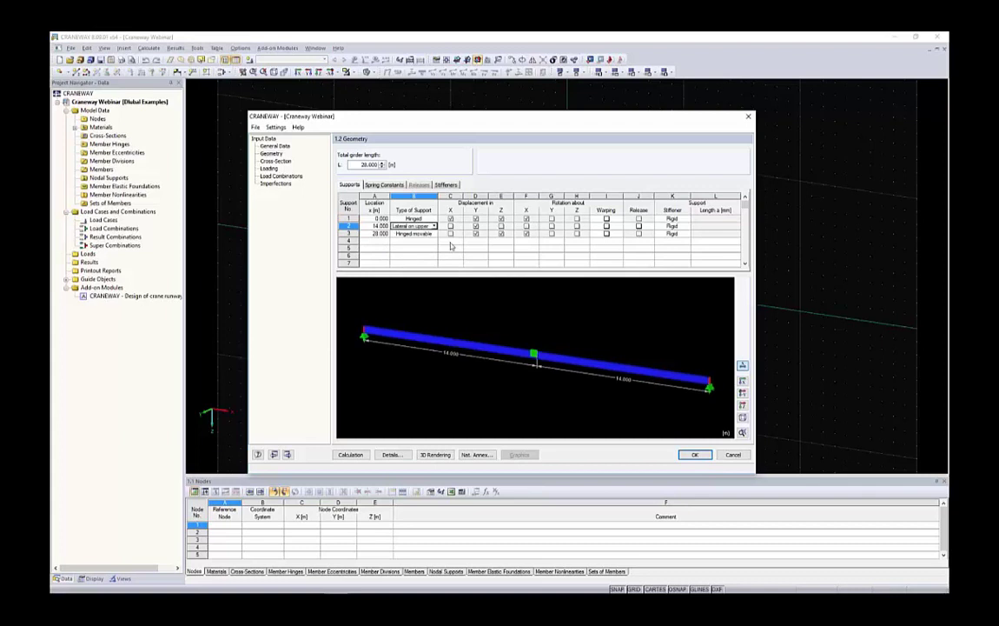
{"action": "scroll", "coordinate": [535, 356], "scroll_direction": "up", "scroll_amount": 5}
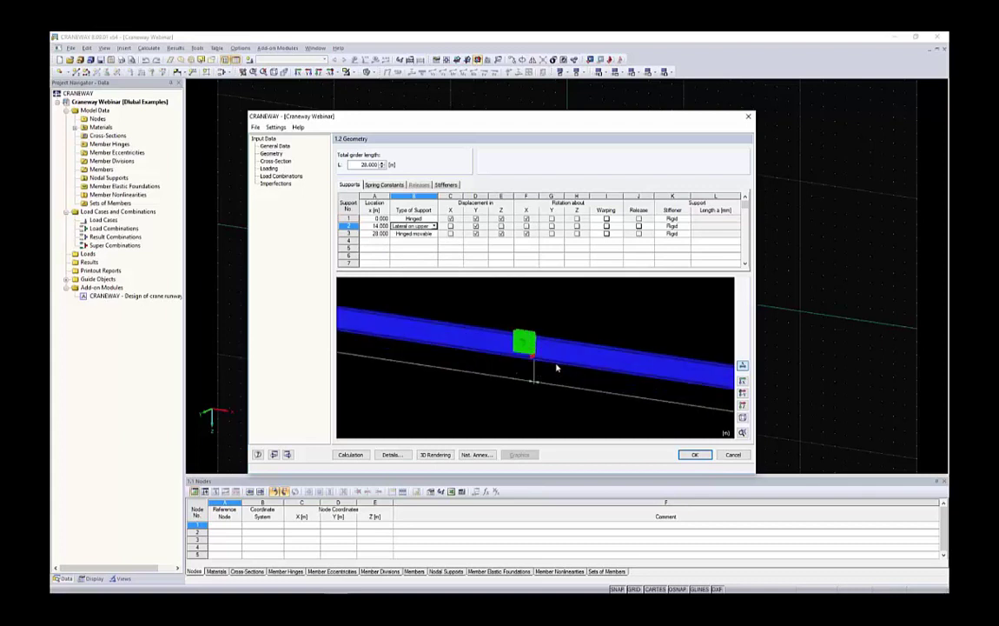
{"action": "scroll", "coordinate": [558, 367], "scroll_direction": "down", "scroll_amount": 5}
{"action": "middle_click_drag", "start_coordinate": [556, 365], "coordinate": [341, 313], "text": "ctrl"}
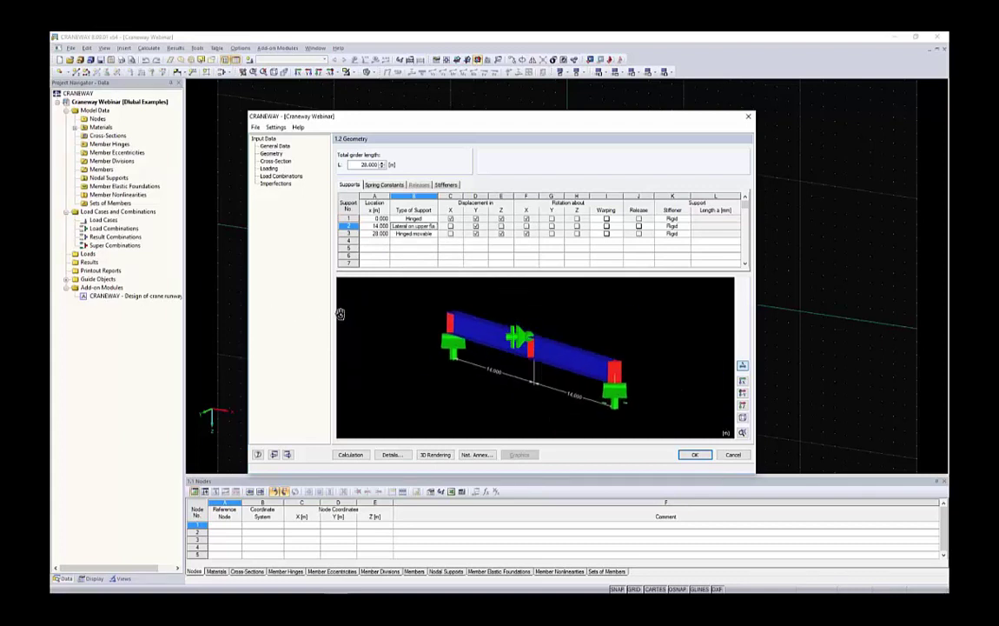
Step: Change the type of support 2 at 14 m to Hinged movable and check the girder in the preview
{"action": "scroll", "coordinate": [389, 335], "scroll_direction": "up", "scroll_amount": 5}
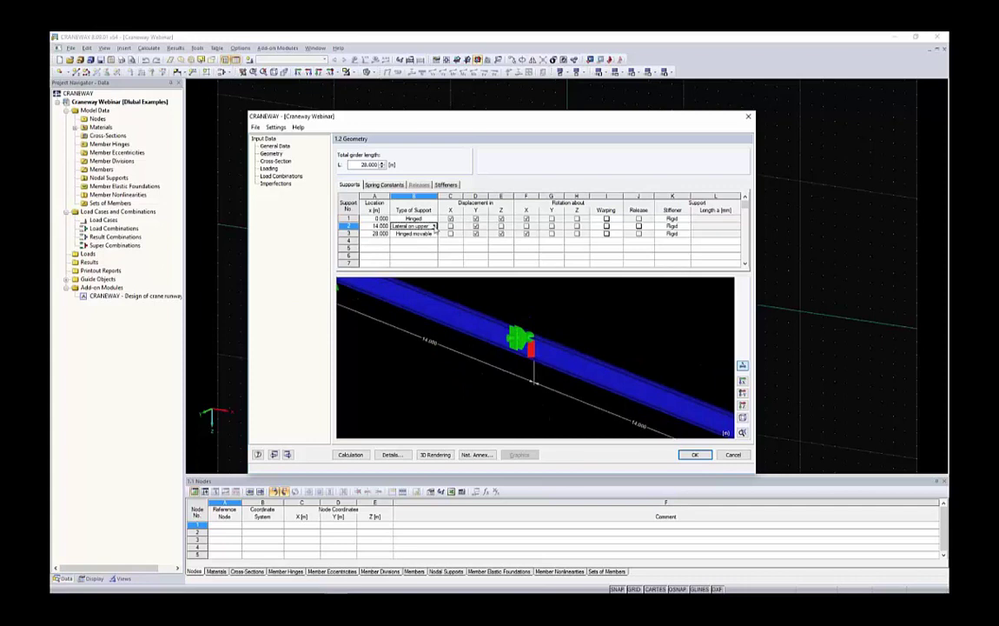
{"action": "left_click", "coordinate": [434, 226]}
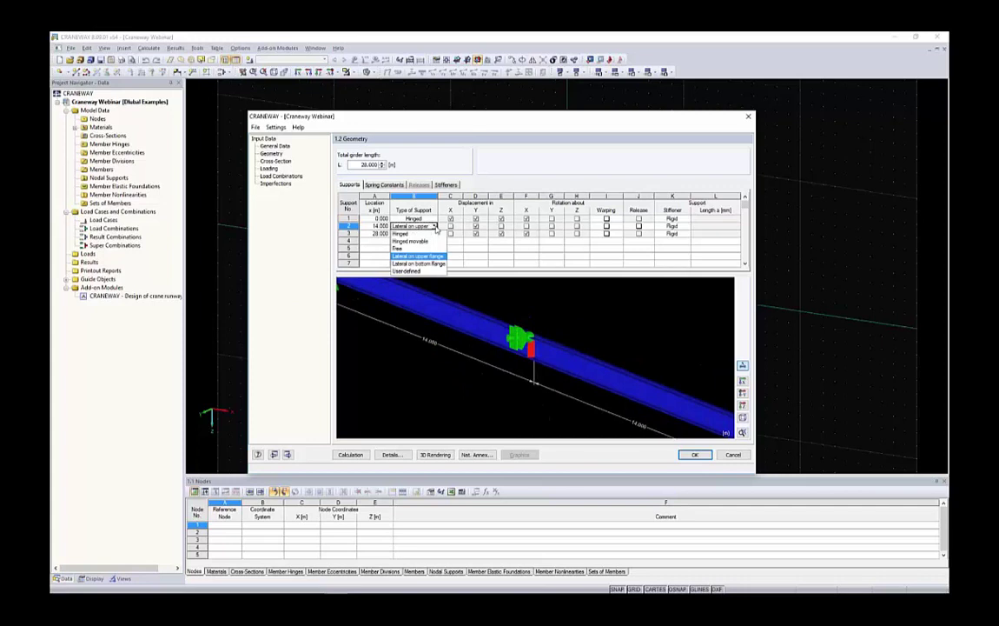
{"action": "left_click", "coordinate": [425, 242]}
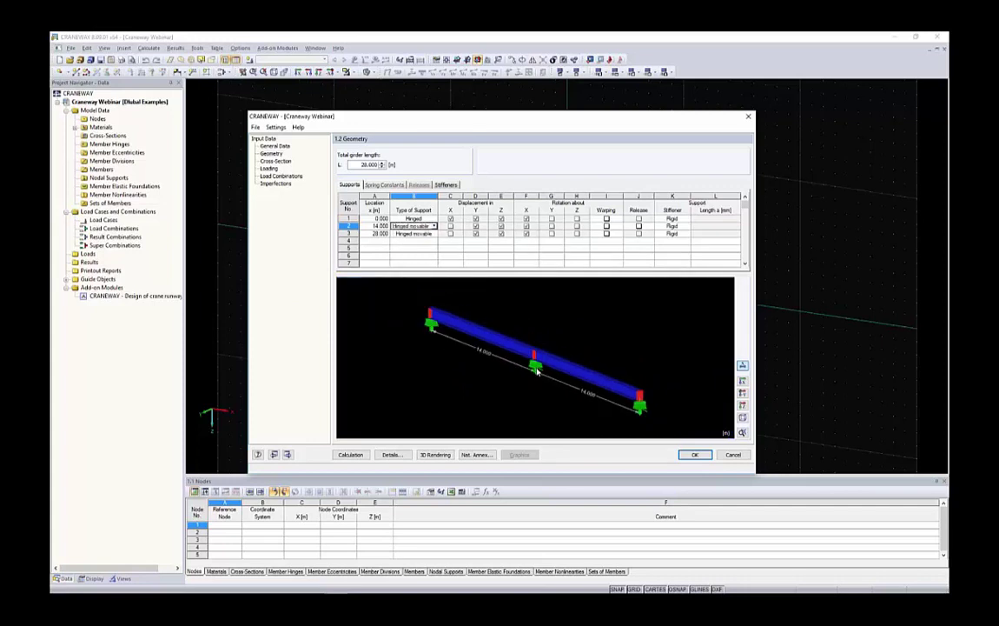
{"action": "middle_click_drag", "start_coordinate": [557, 339], "coordinate": [620, 348], "text": "ctrl"}
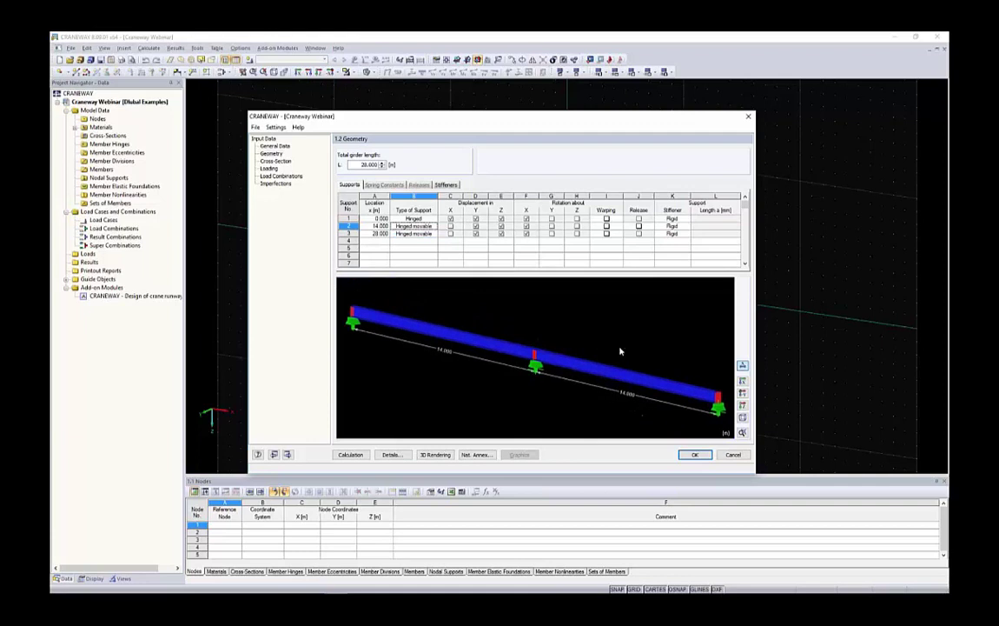
{"action": "scroll", "coordinate": [619, 349], "scroll_direction": "down", "scroll_amount": 1}
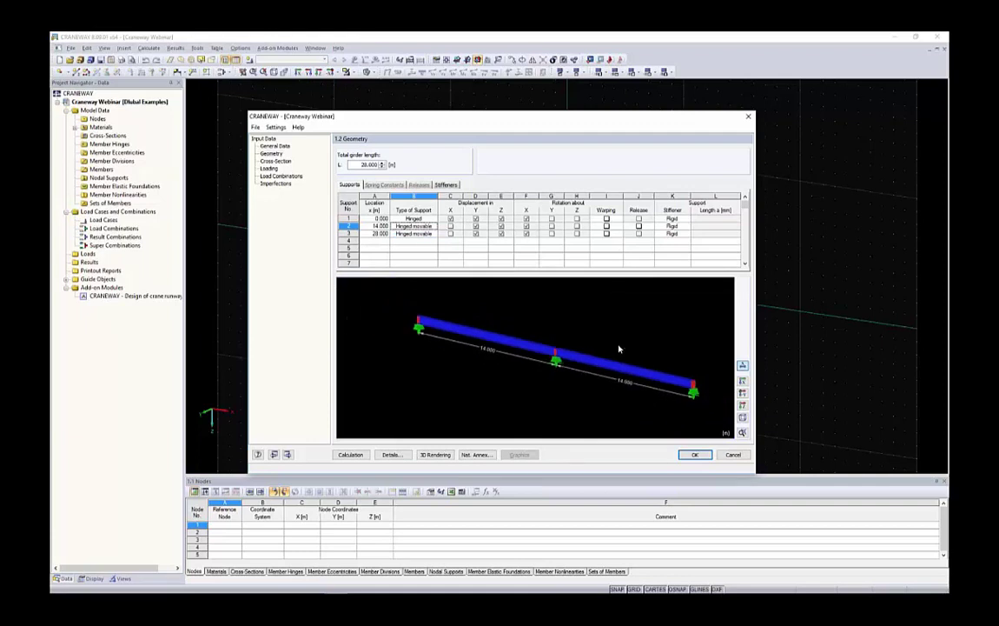
Step: Activate a release at support 2 at 14 m and view its release settings
{"action": "left_click", "coordinate": [639, 226]}
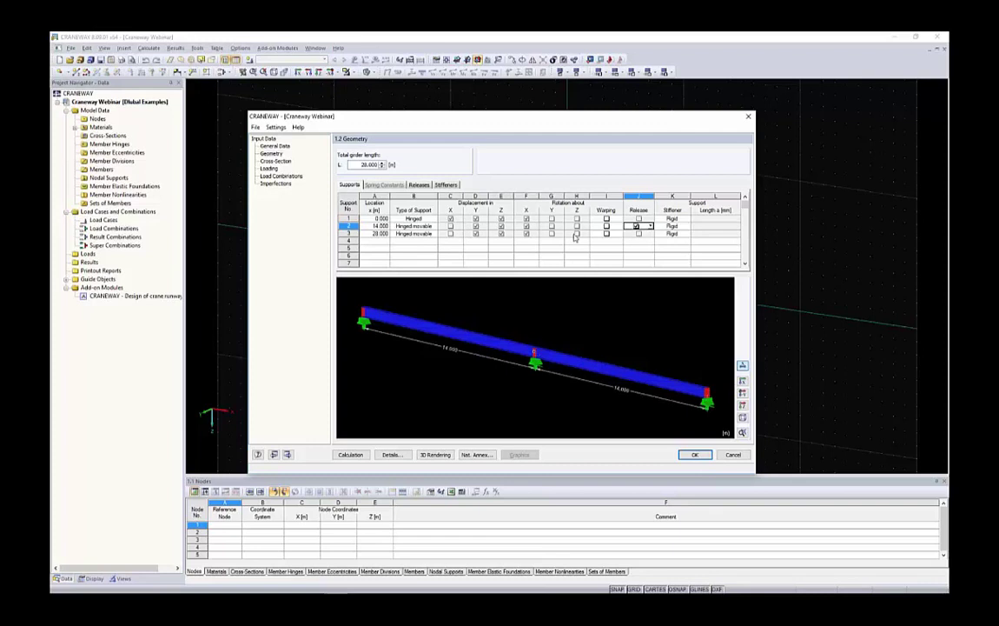
{"action": "left_click", "coordinate": [420, 185]}
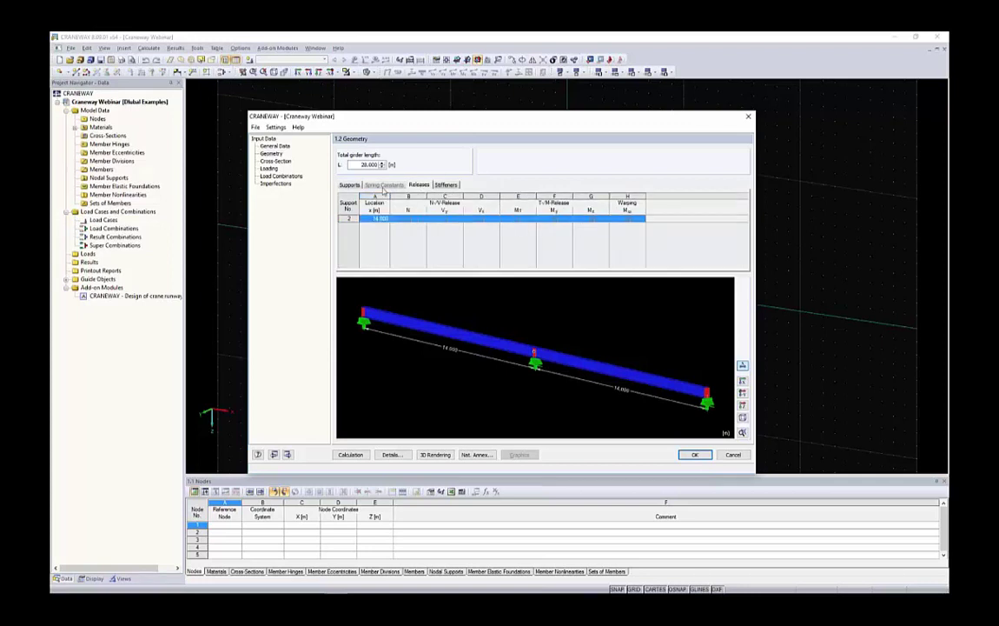
{"action": "left_click", "coordinate": [349, 185]}
Step: Change support 2 at 14 m to User-defined and try out the Vz release on it
{"action": "left_click", "coordinate": [416, 225]}
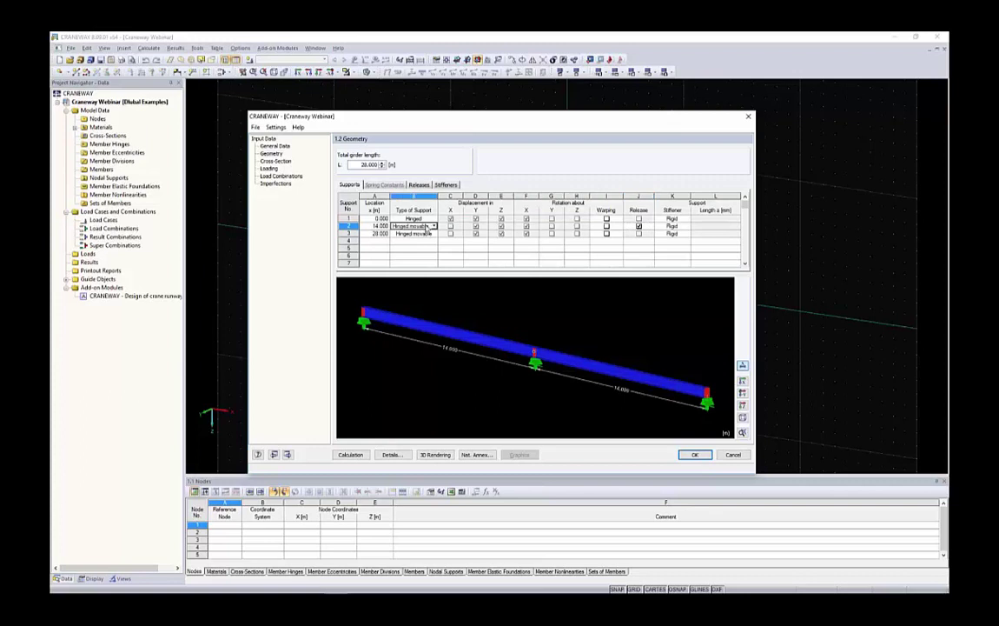
{"action": "left_click", "coordinate": [434, 226]}
{"action": "left_click", "coordinate": [423, 272]}
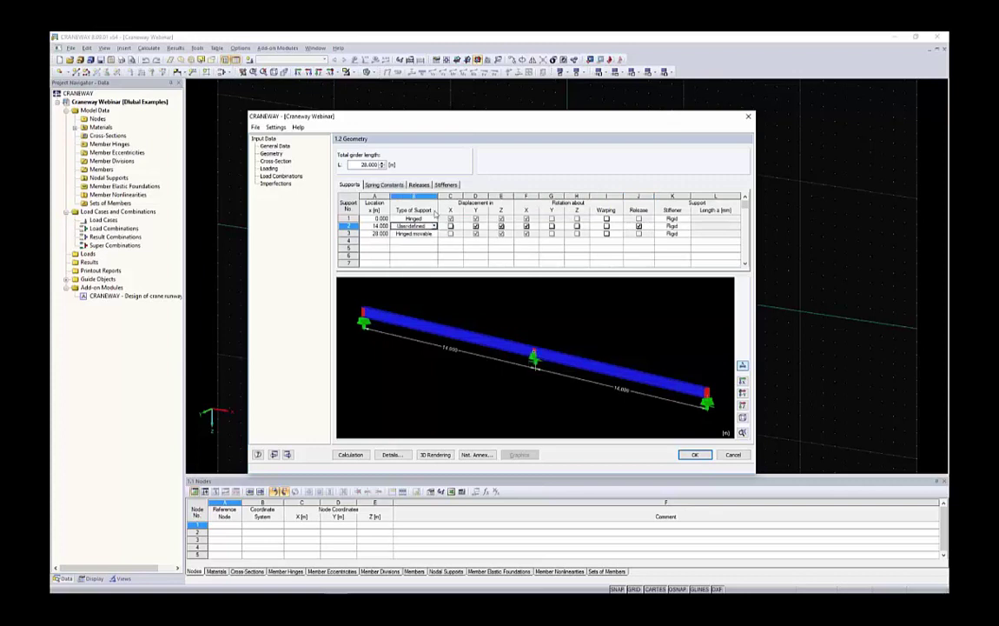
{"action": "left_click", "coordinate": [421, 185]}
{"action": "left_click", "coordinate": [424, 220]}
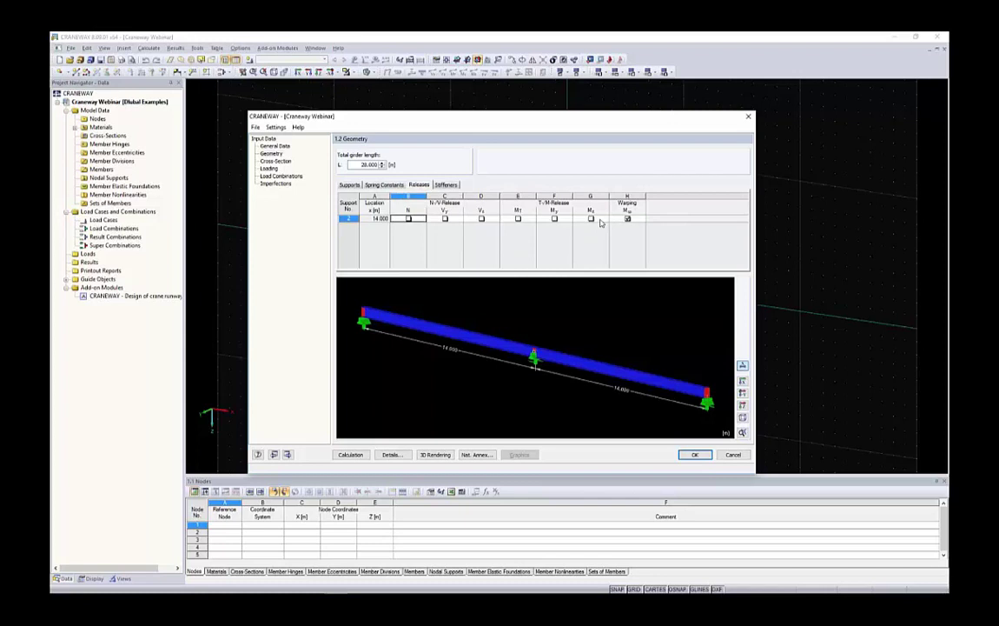
{"action": "left_click", "coordinate": [480, 218]}
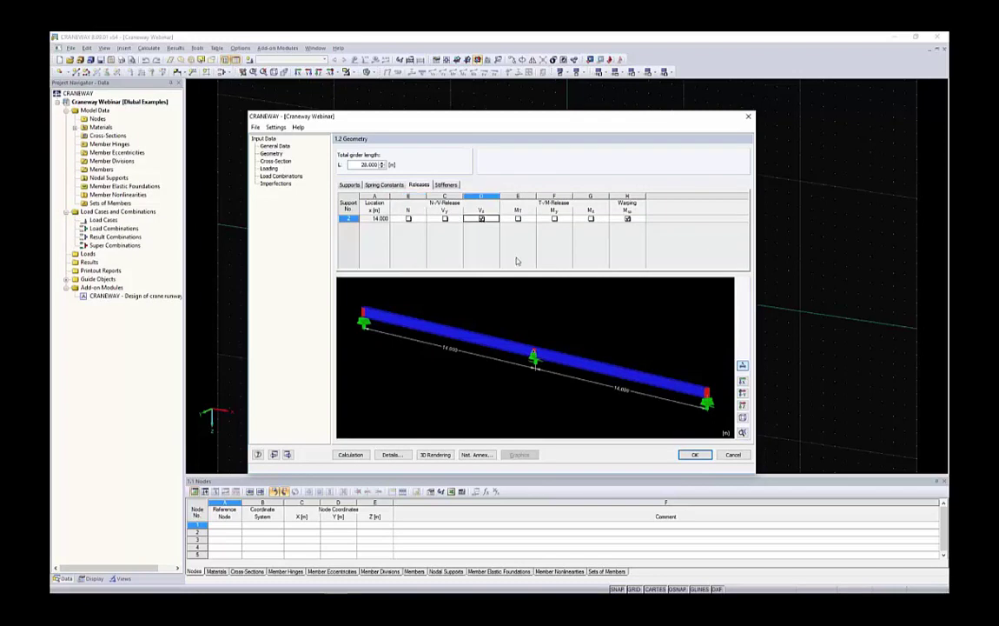
{"action": "left_click", "coordinate": [480, 218]}
{"action": "left_click", "coordinate": [349, 185]}
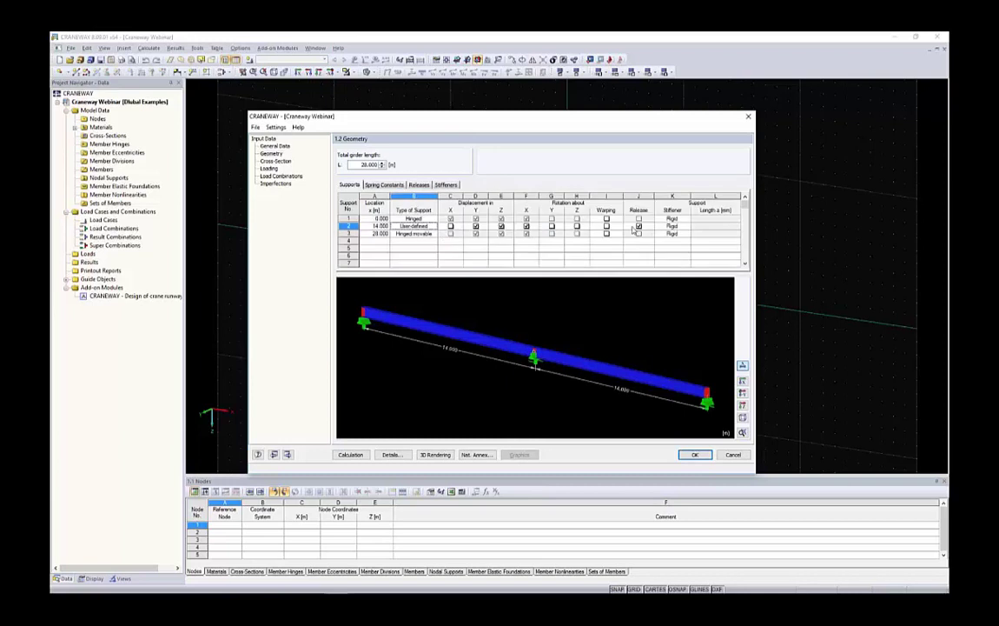
Step: Return the type of support 2 at 14 m to Hinged movable
{"action": "left_click", "coordinate": [416, 226]}
{"action": "left_click", "coordinate": [433, 225]}
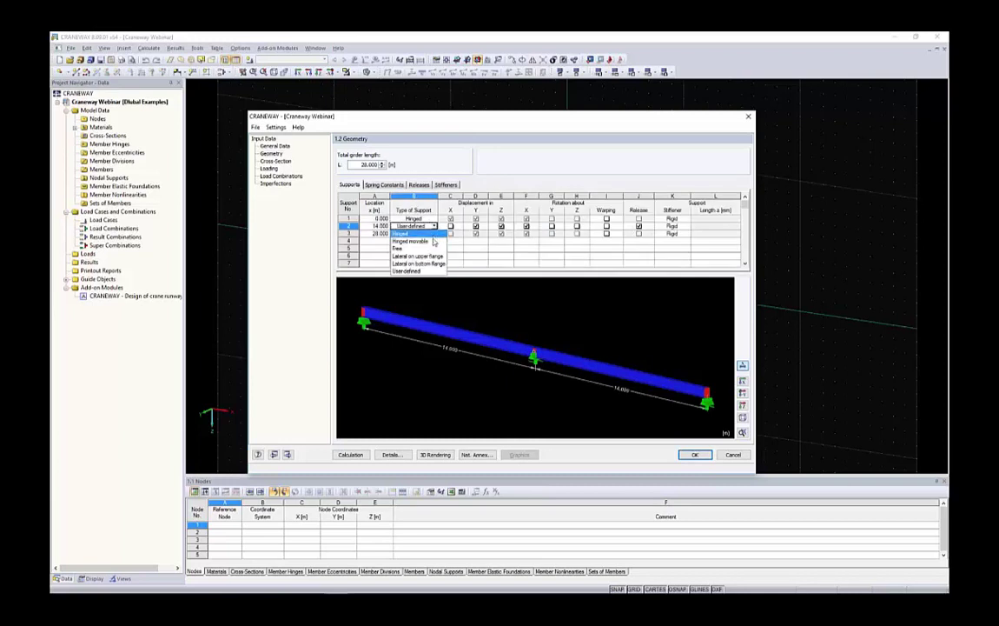
{"action": "left_click", "coordinate": [434, 240]}
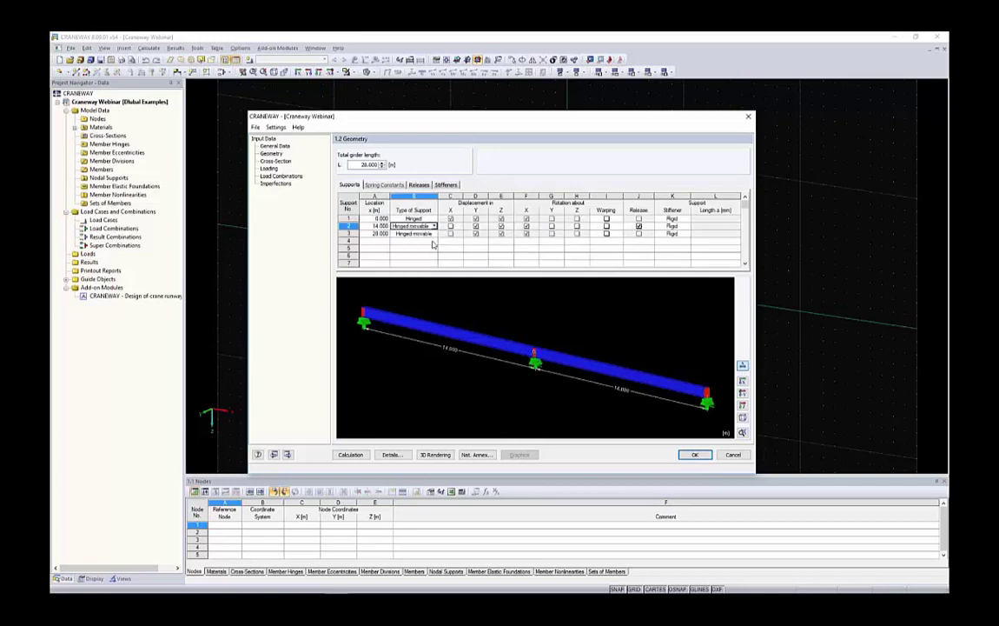
Step: Set the warping restraint of support 2 at 14 m to Yes
{"action": "left_click", "coordinate": [613, 227]}
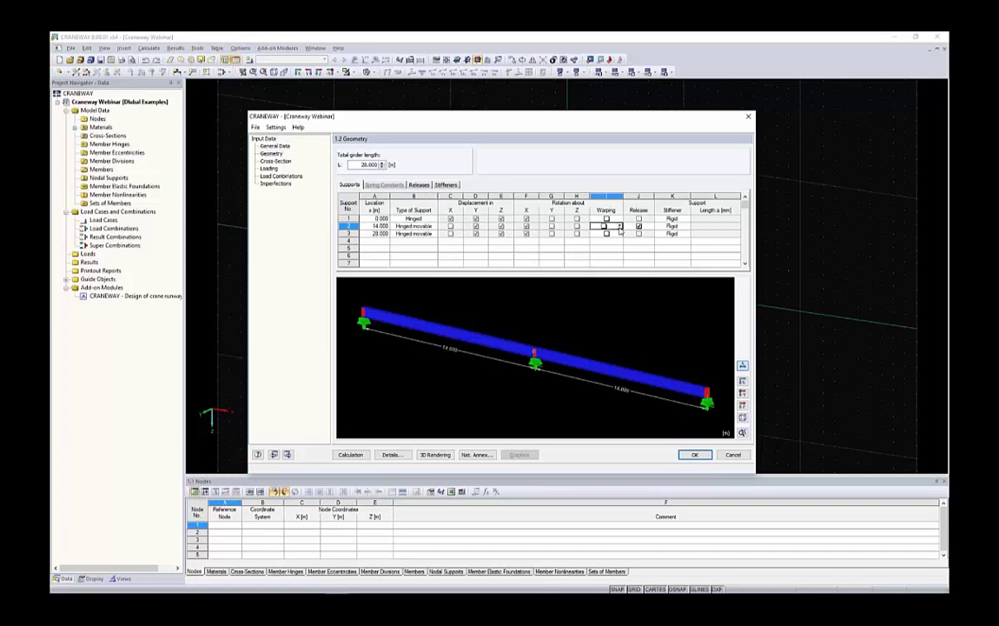
{"action": "left_click", "coordinate": [620, 227]}
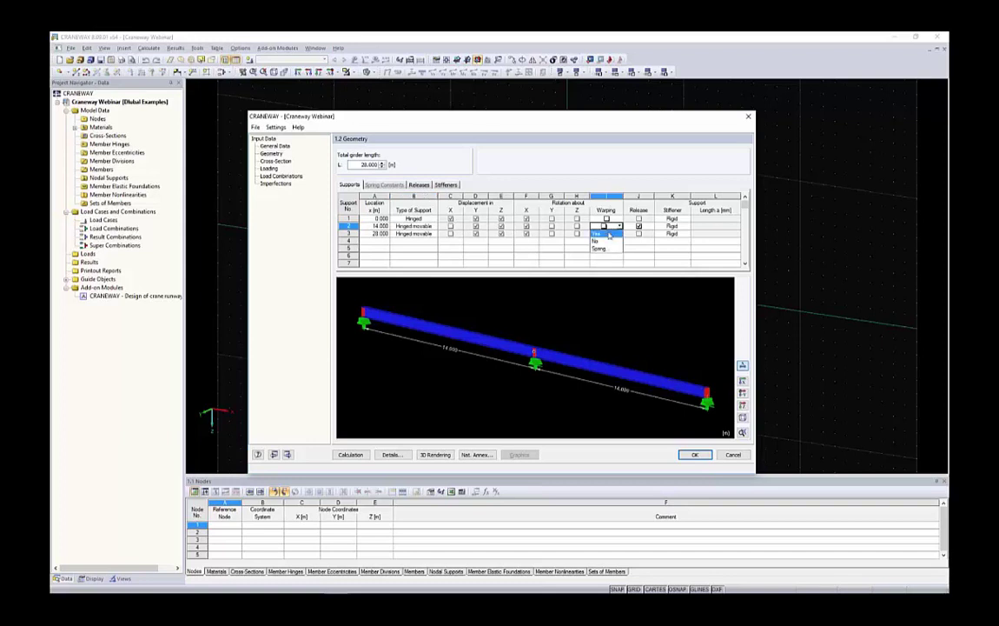
{"action": "left_click", "coordinate": [609, 234]}
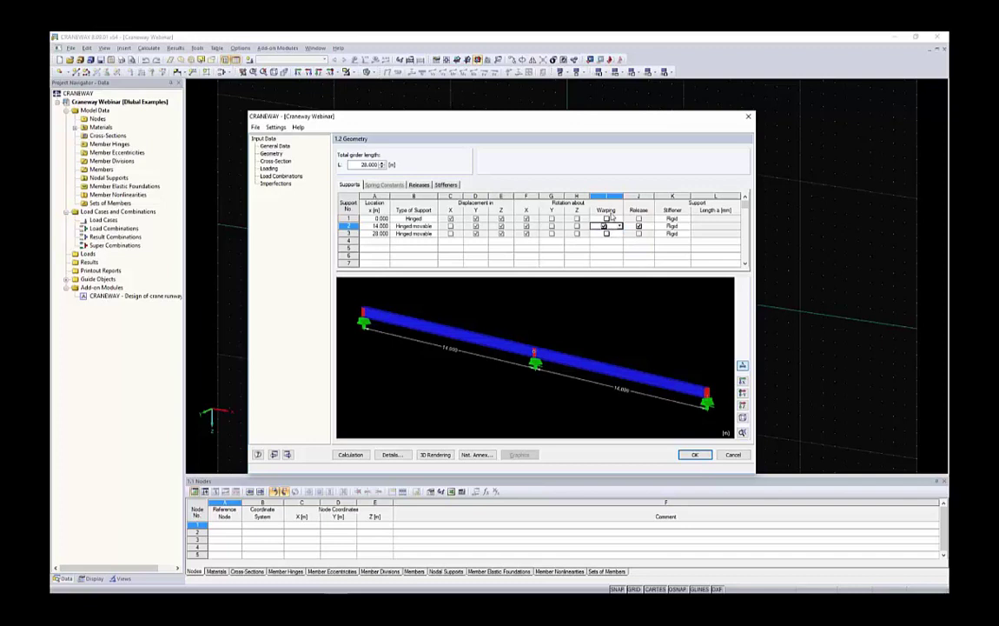
Step: Set the warping restraint of support 2 to Spring and inspect the warping spring calculation options without applying them
{"action": "left_click", "coordinate": [607, 227]}
{"action": "left_click", "coordinate": [611, 244]}
{"action": "left_click", "coordinate": [382, 186]}
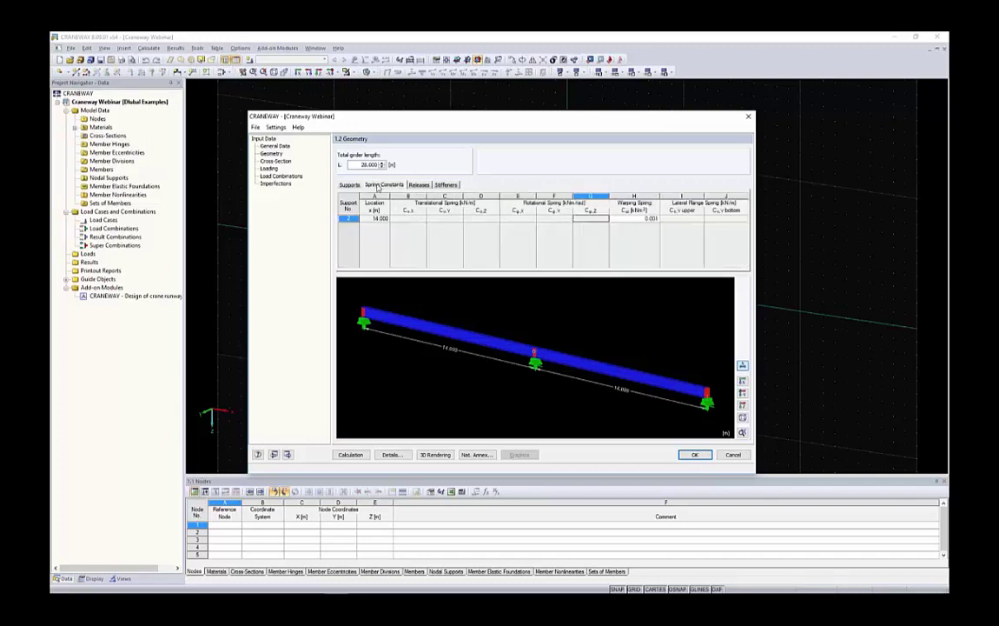
{"action": "left_click", "coordinate": [623, 218]}
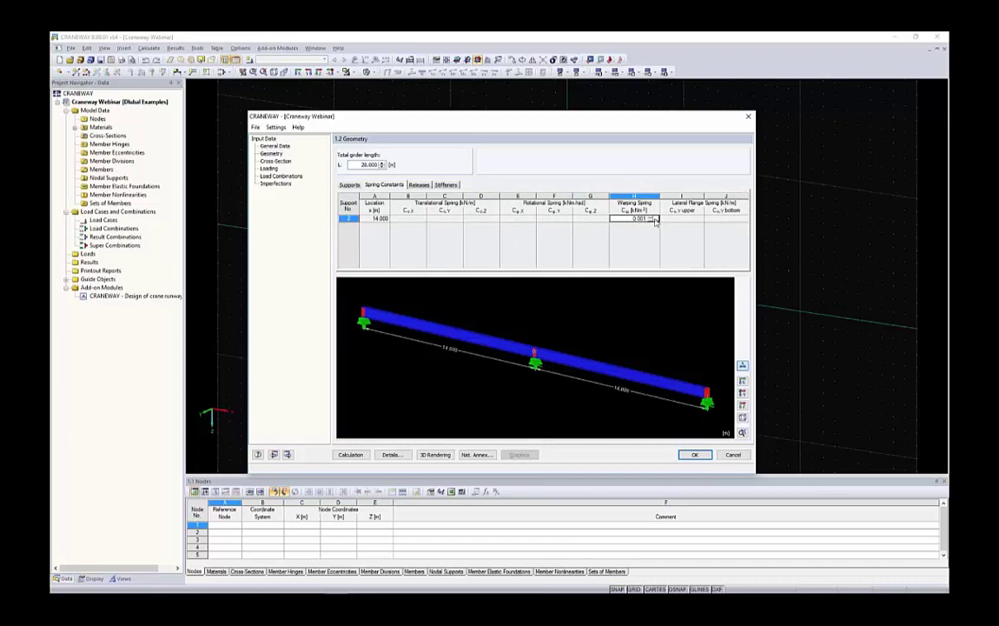
{"action": "left_click", "coordinate": [656, 220]}
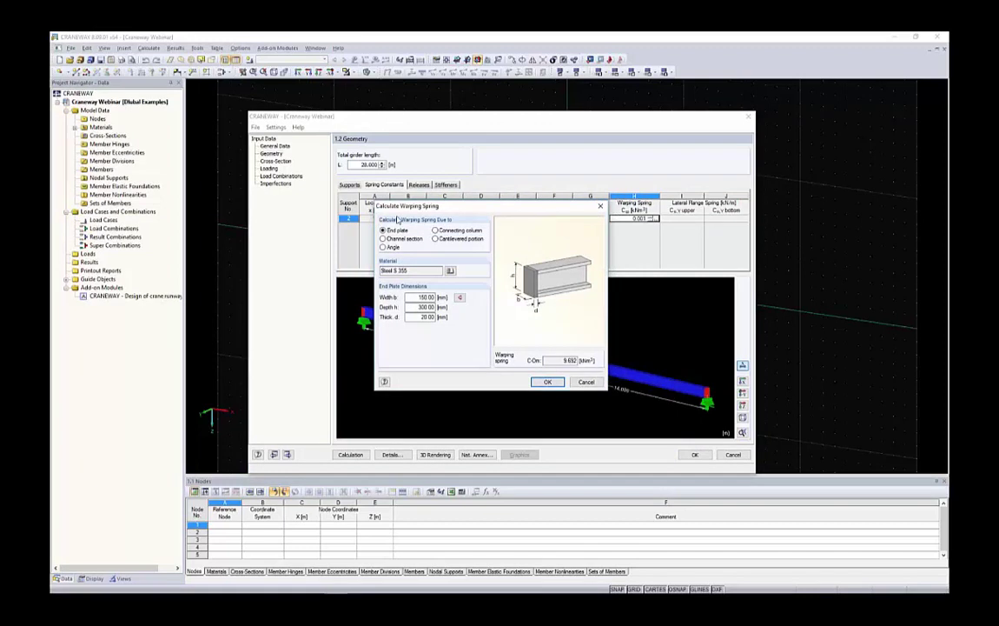
{"action": "left_click", "coordinate": [583, 382]}
Step: Set the warping restraint of support 2 at 14 m back to No
{"action": "left_click", "coordinate": [349, 185]}
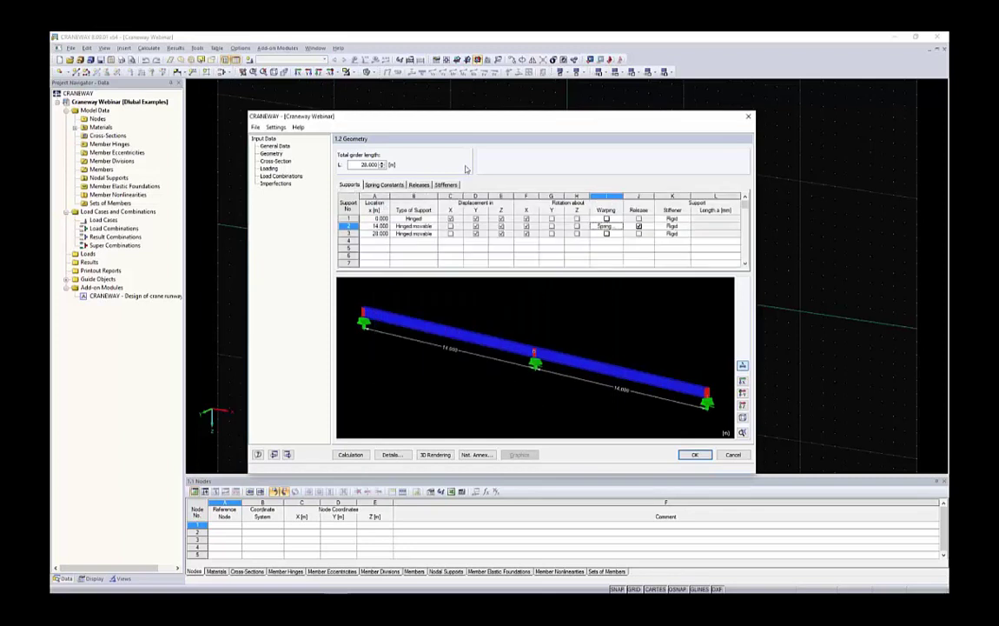
{"action": "left_click", "coordinate": [619, 226]}
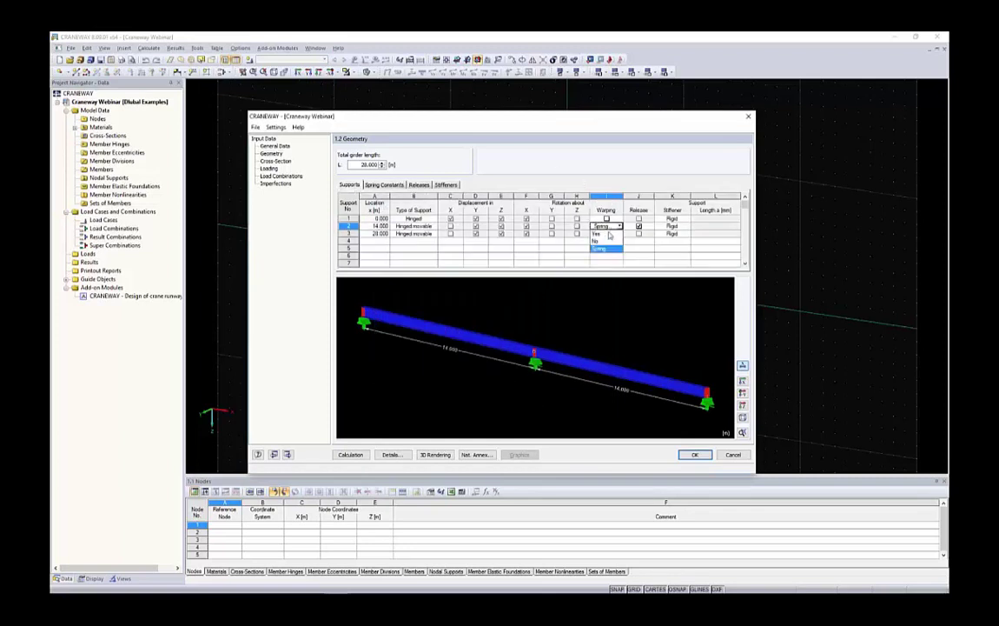
{"action": "left_click", "coordinate": [606, 242]}
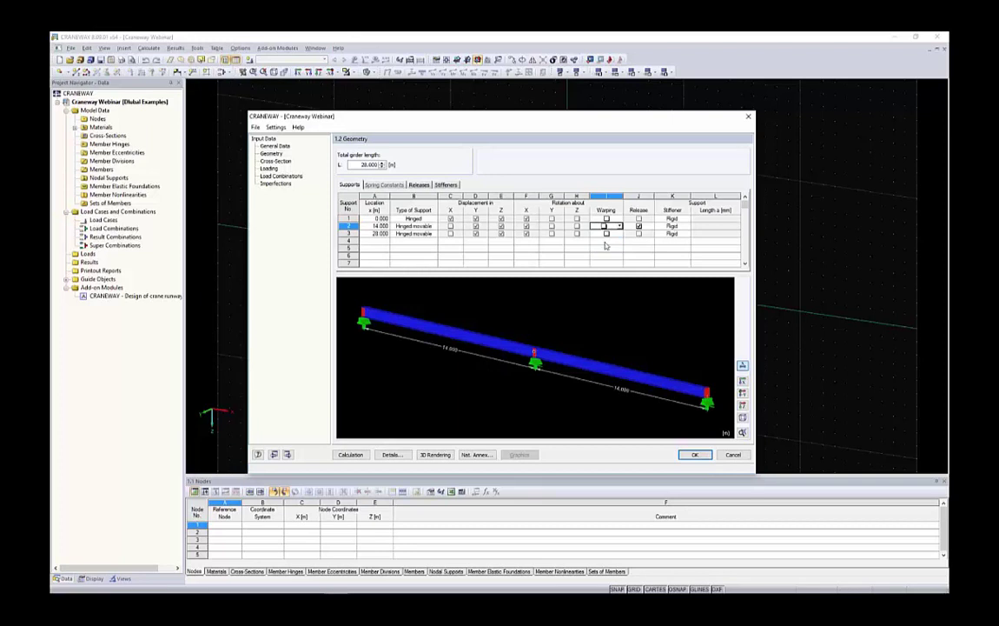
Step: Set the number of internal stiffener panels to 6 for both 14 m spans
{"action": "left_click", "coordinate": [447, 185]}
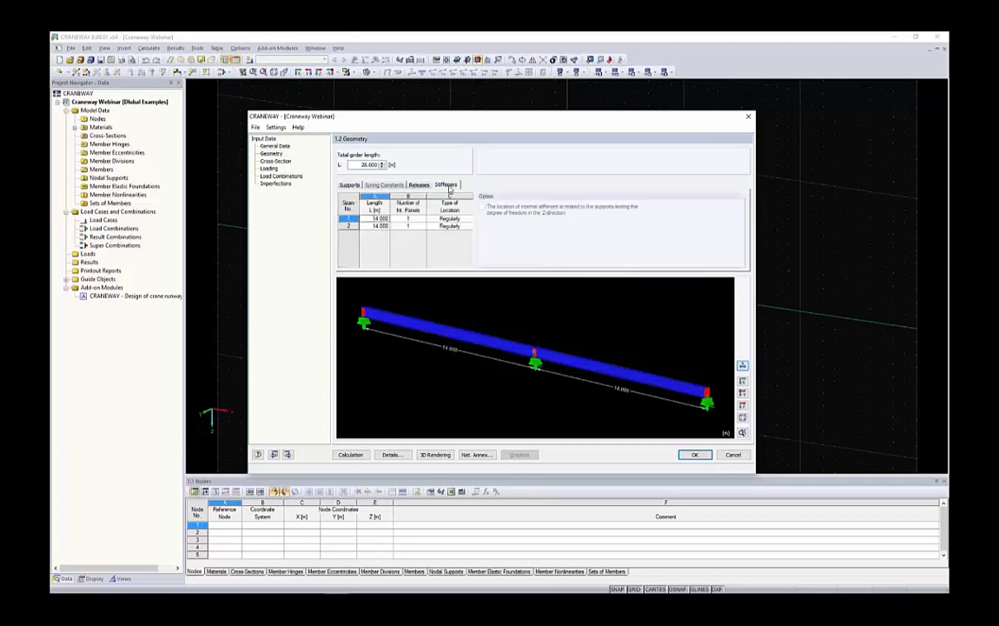
{"action": "scroll", "coordinate": [371, 327], "scroll_direction": "up", "scroll_amount": 5}
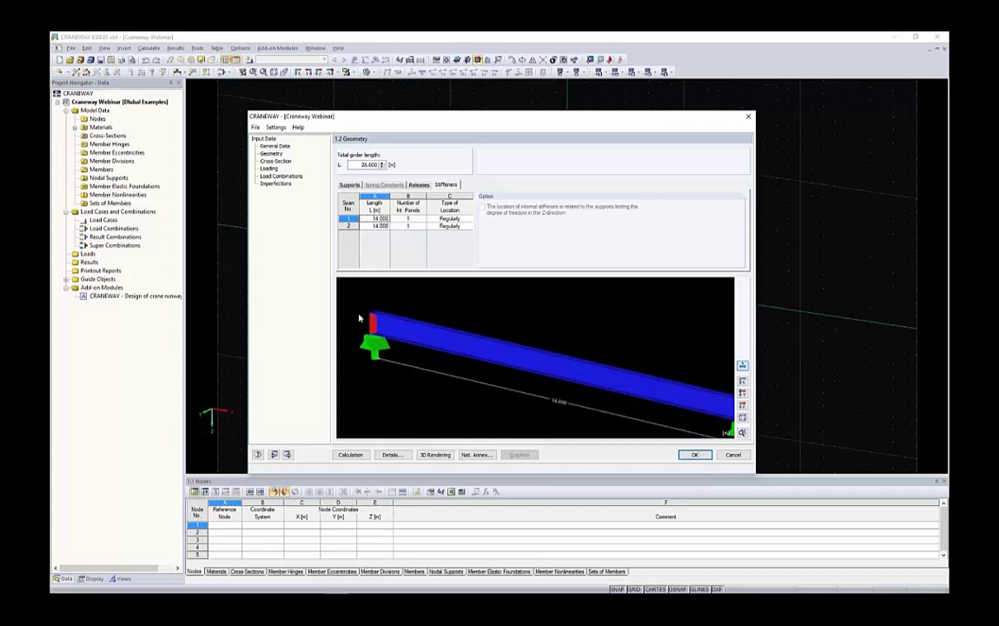
{"action": "scroll", "coordinate": [421, 341], "scroll_direction": "down", "scroll_amount": 5}
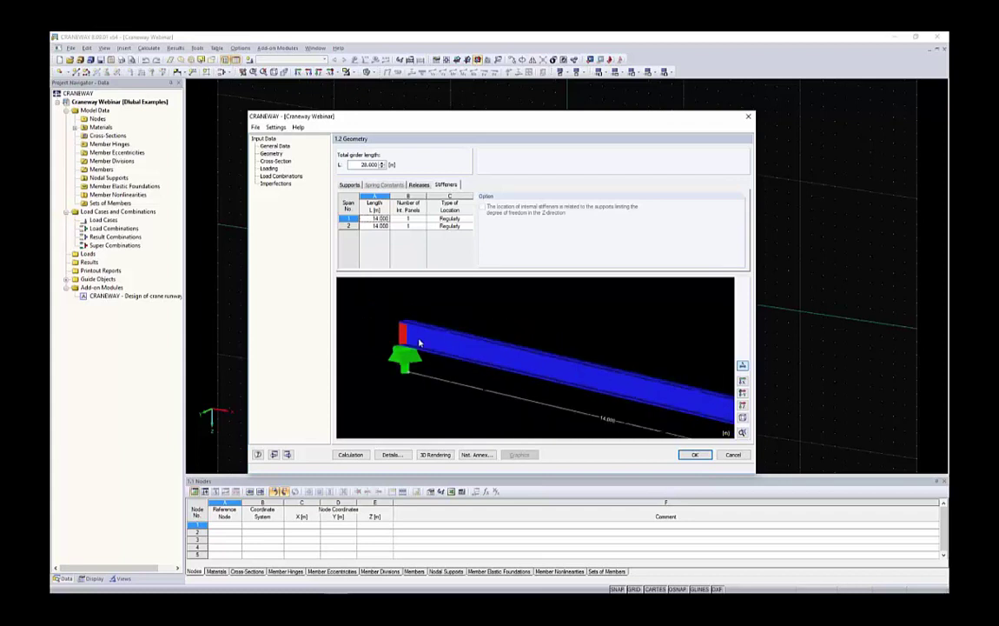
{"action": "scroll", "coordinate": [513, 365], "scroll_direction": "up", "scroll_amount": 2}
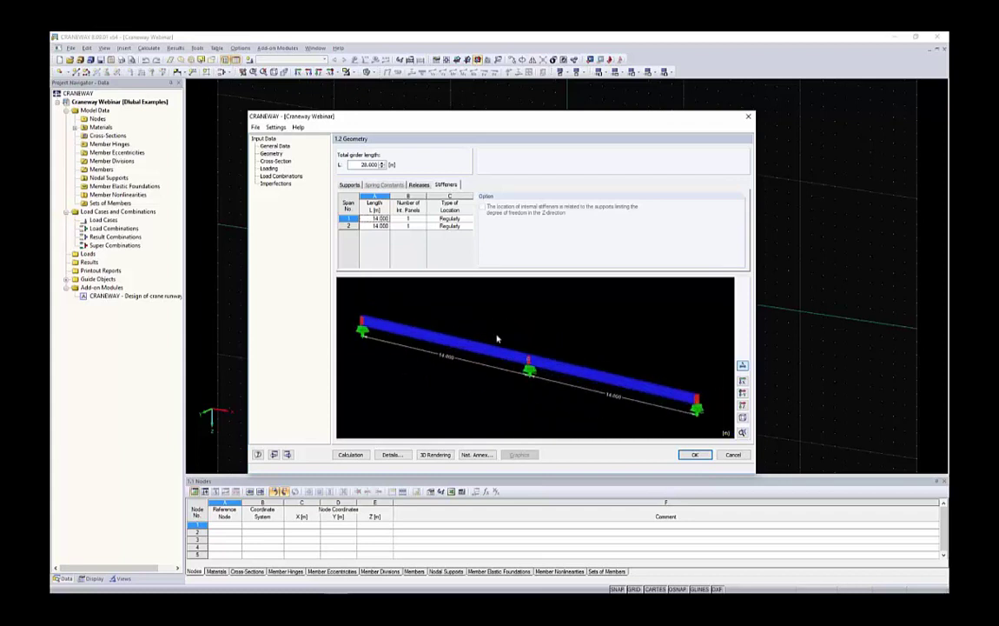
{"action": "left_click", "coordinate": [409, 218]}
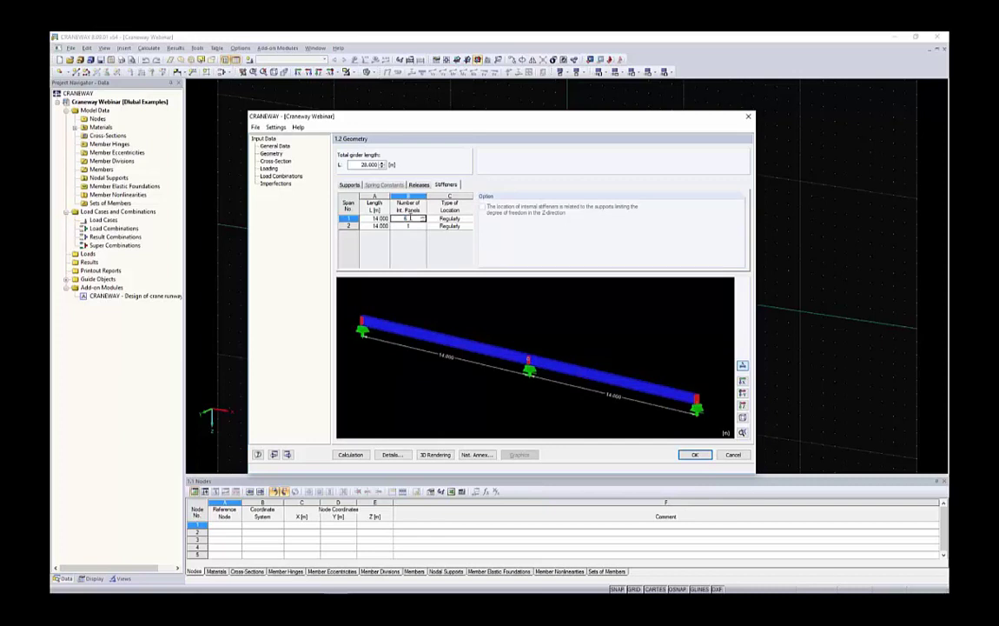
{"action": "key", "text": "Tab"}
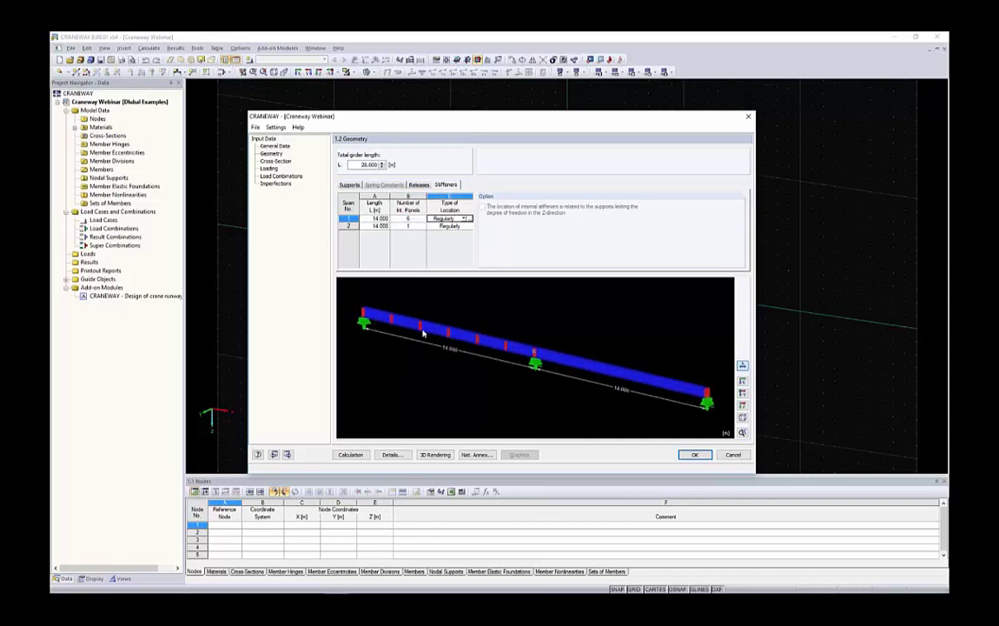
{"action": "left_click", "coordinate": [420, 226]}
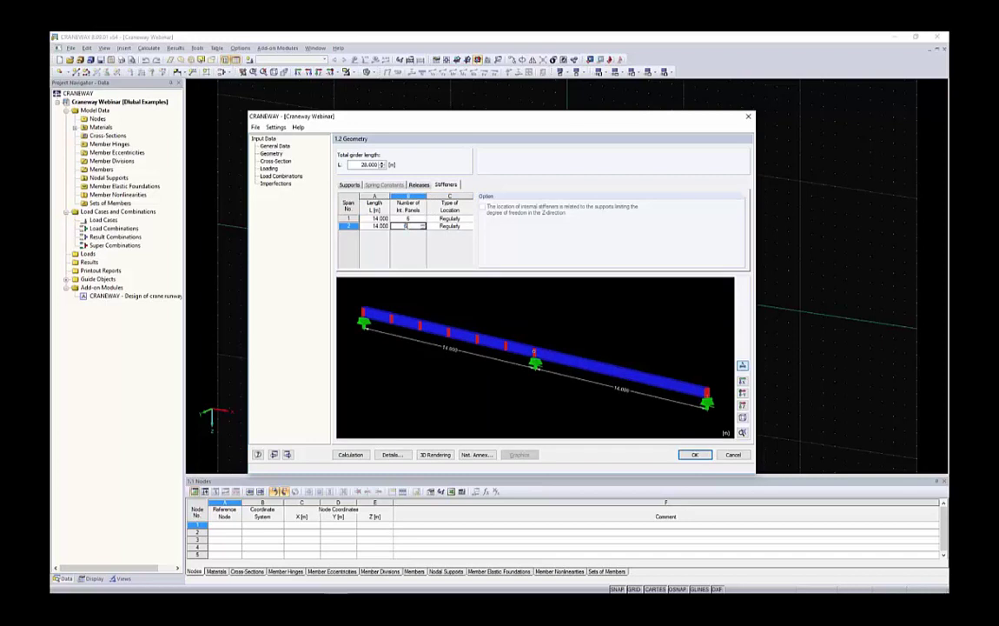
Step: Change the stiffener location type of span 1 to User-defined and accept the listed stiffener locations
{"action": "left_click", "coordinate": [450, 218]}
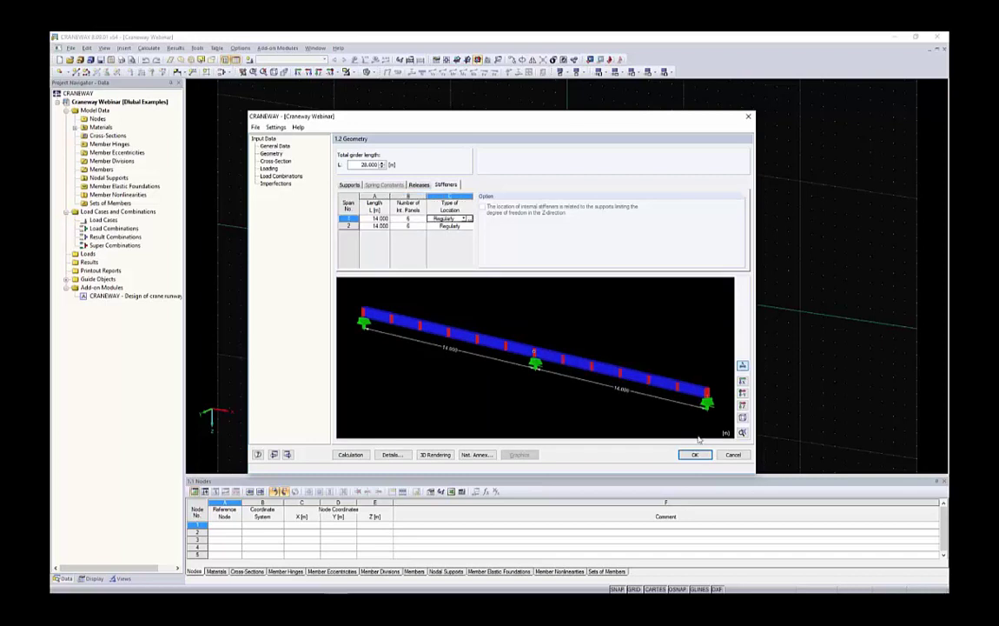
{"action": "left_click", "coordinate": [465, 219]}
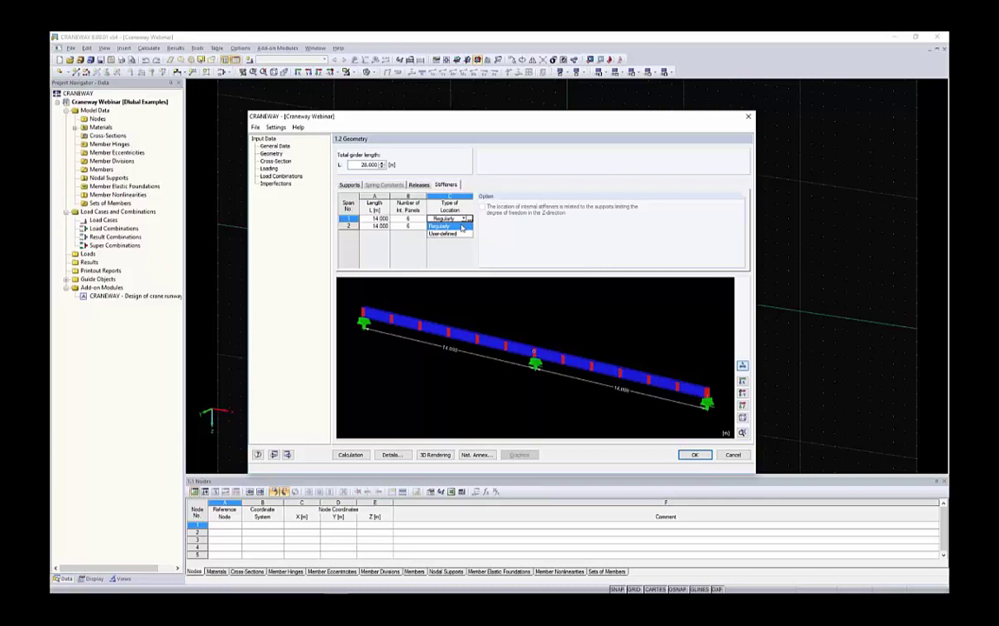
{"action": "left_click", "coordinate": [447, 233]}
{"action": "scroll", "coordinate": [483, 304], "scroll_direction": "down", "scroll_amount": 1}
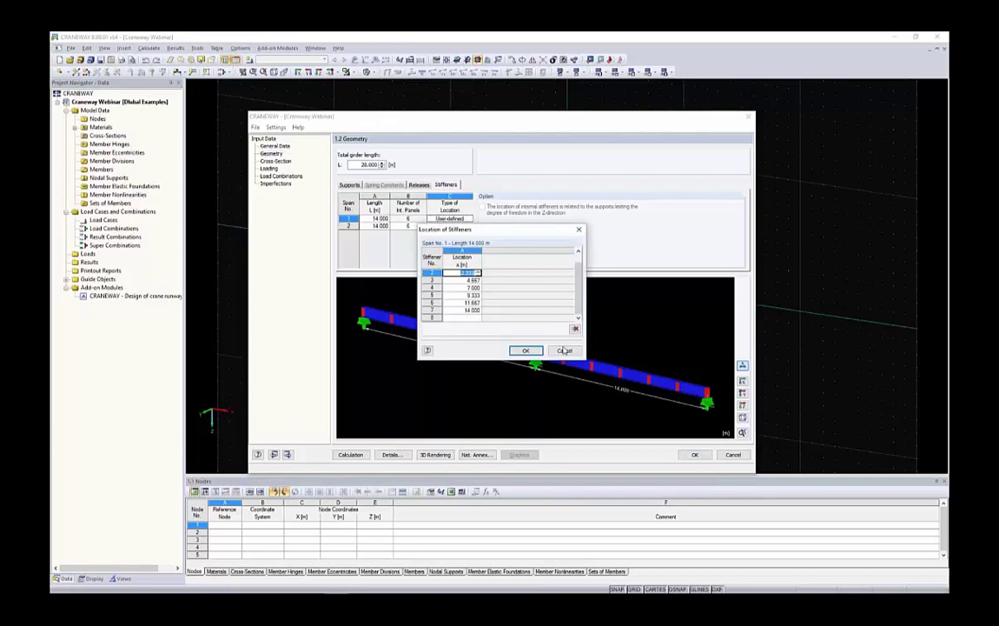
{"action": "left_click", "coordinate": [525, 350]}
Step: Return the stiffener location type of span 1 to Regularly
{"action": "left_click", "coordinate": [470, 219]}
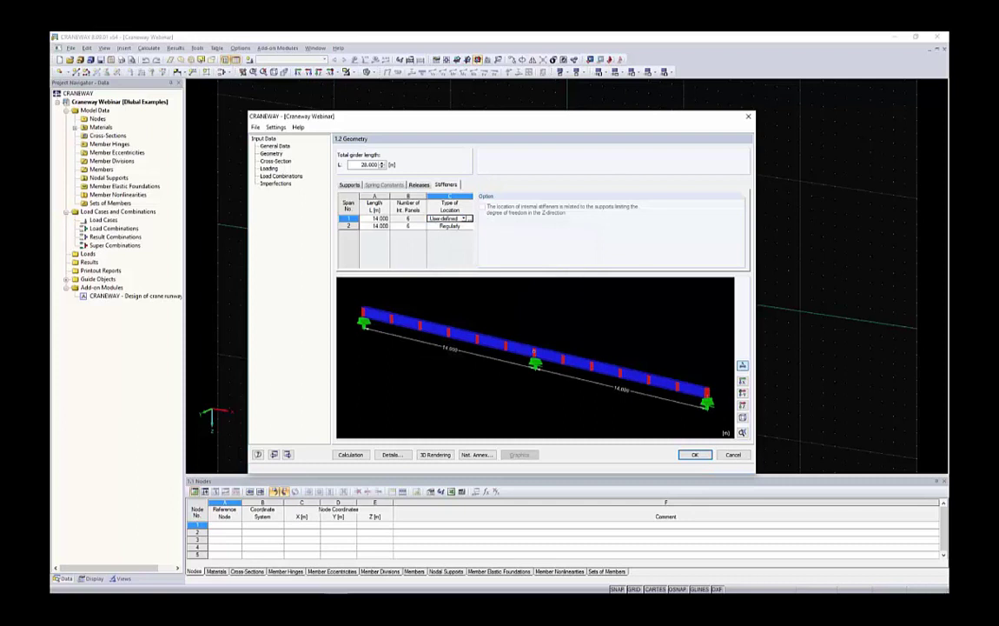
{"action": "left_click", "coordinate": [464, 219]}
{"action": "left_click", "coordinate": [444, 225]}
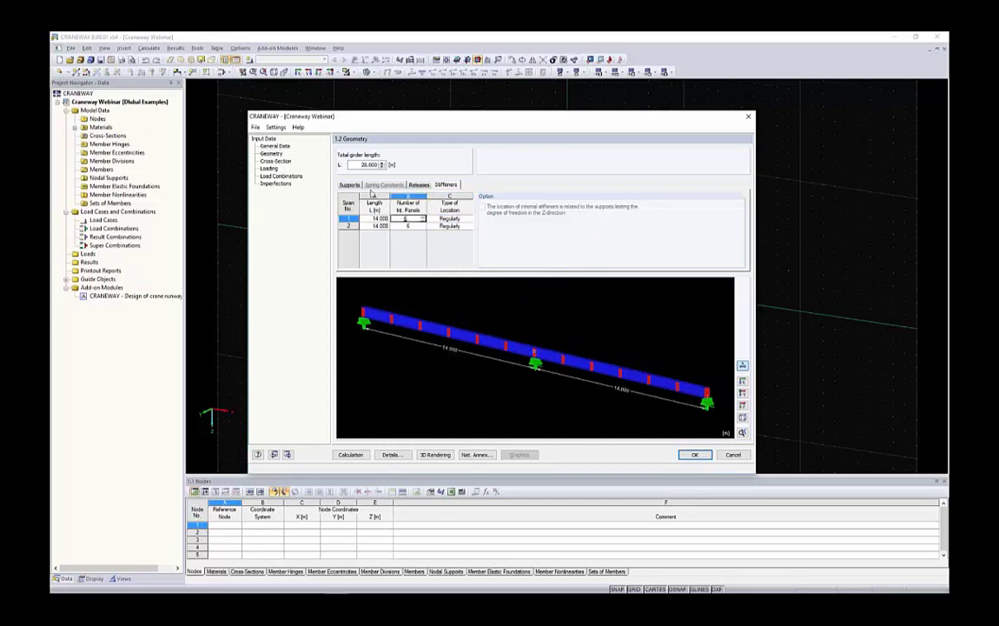
Step: Review the support definitions, go to the cross-section data, and browse the rolled I-section library, including HE A 800, without adopting a section
{"action": "left_click", "coordinate": [350, 185]}
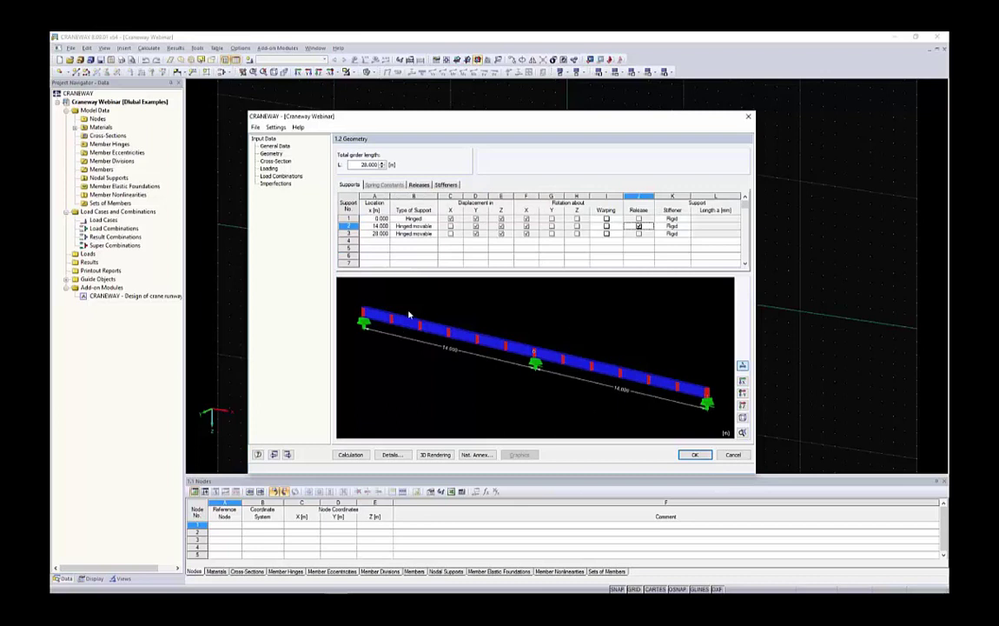
{"action": "left_click", "coordinate": [275, 162]}
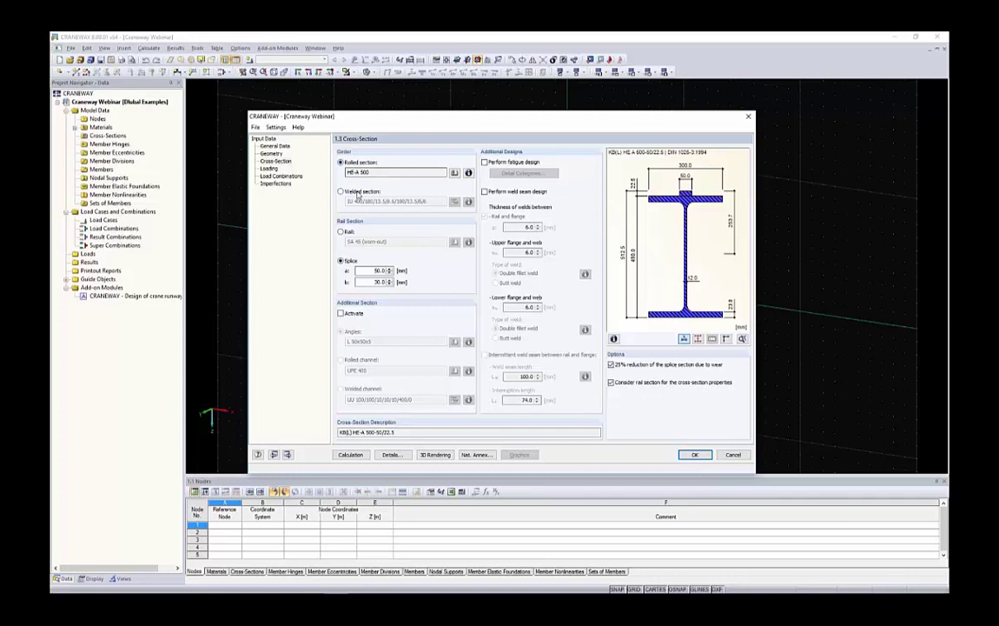
{"action": "left_click", "coordinate": [456, 173]}
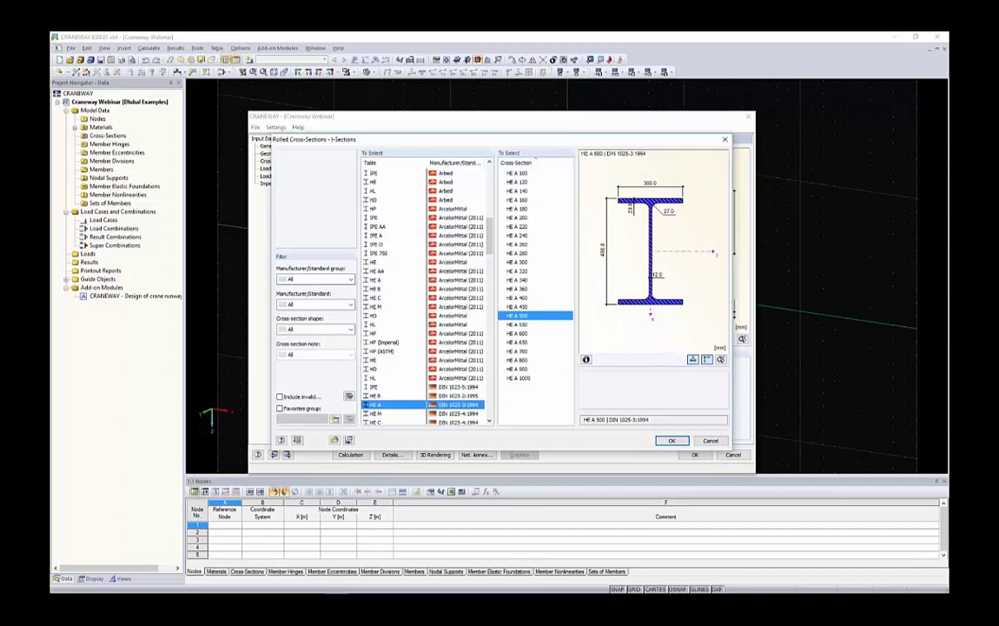
{"action": "left_click", "coordinate": [316, 279]}
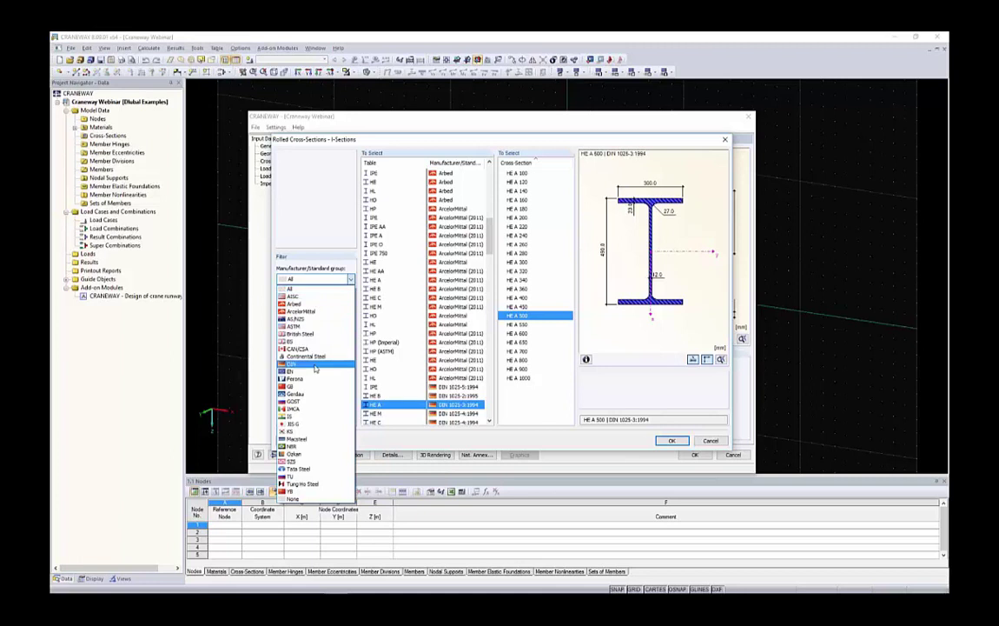
{"action": "left_click", "coordinate": [334, 217]}
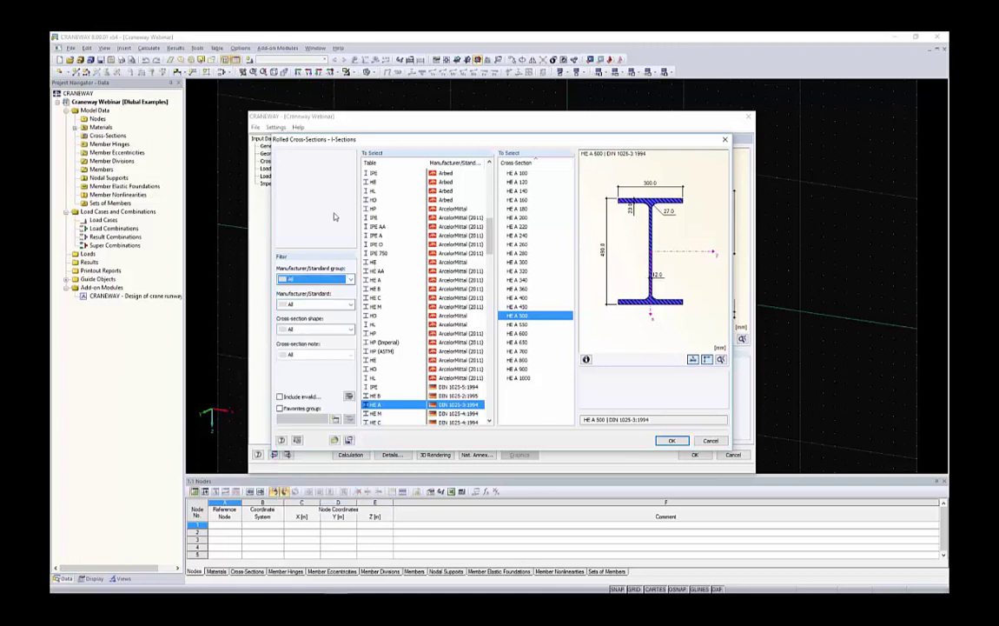
{"action": "left_click_drag", "start_coordinate": [490, 230], "coordinate": [491, 398]}
{"action": "left_click", "coordinate": [516, 360]}
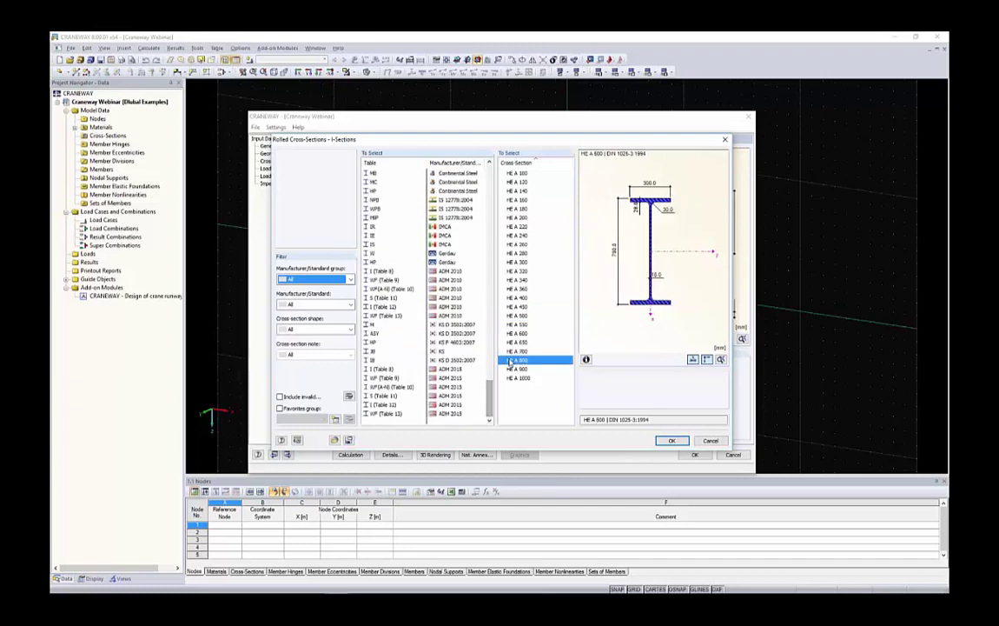
{"action": "scroll", "coordinate": [451, 272], "scroll_direction": "up", "scroll_amount": 12}
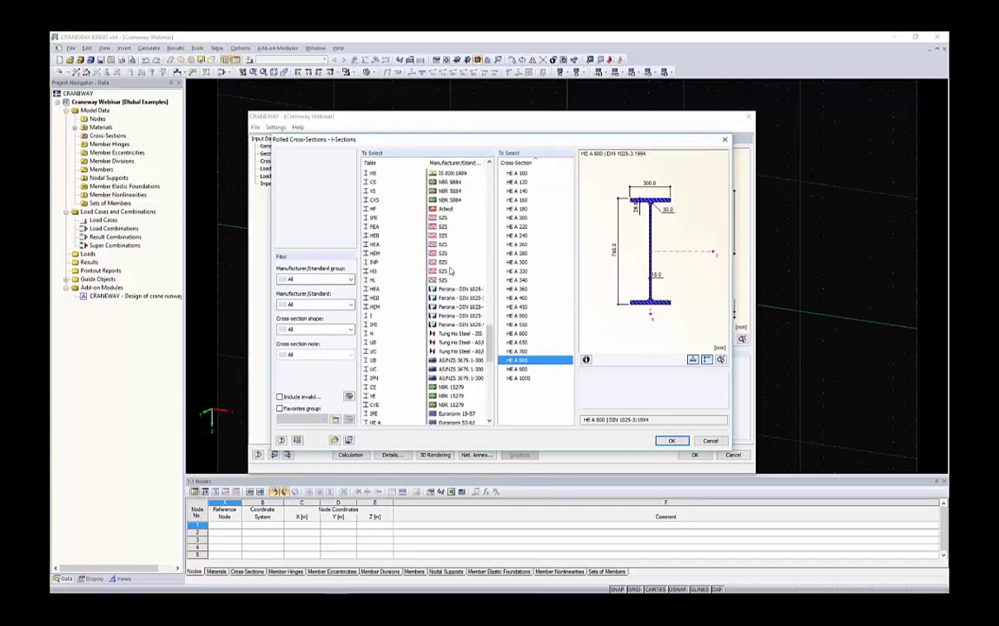
{"action": "scroll", "coordinate": [451, 272], "scroll_direction": "up", "scroll_amount": 10}
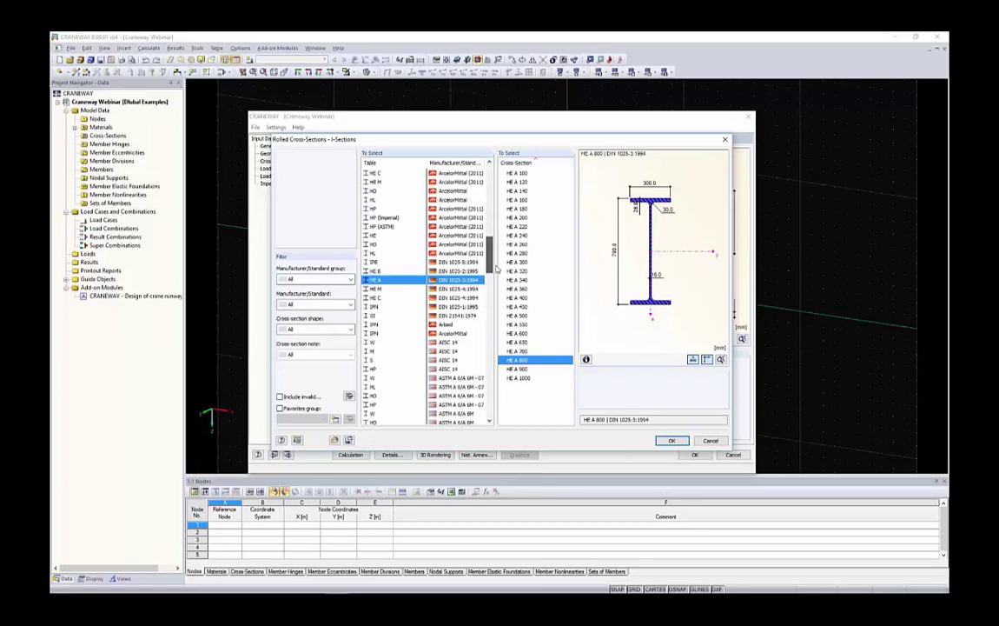
{"action": "scroll", "coordinate": [464, 249], "scroll_direction": "up", "scroll_amount": 5}
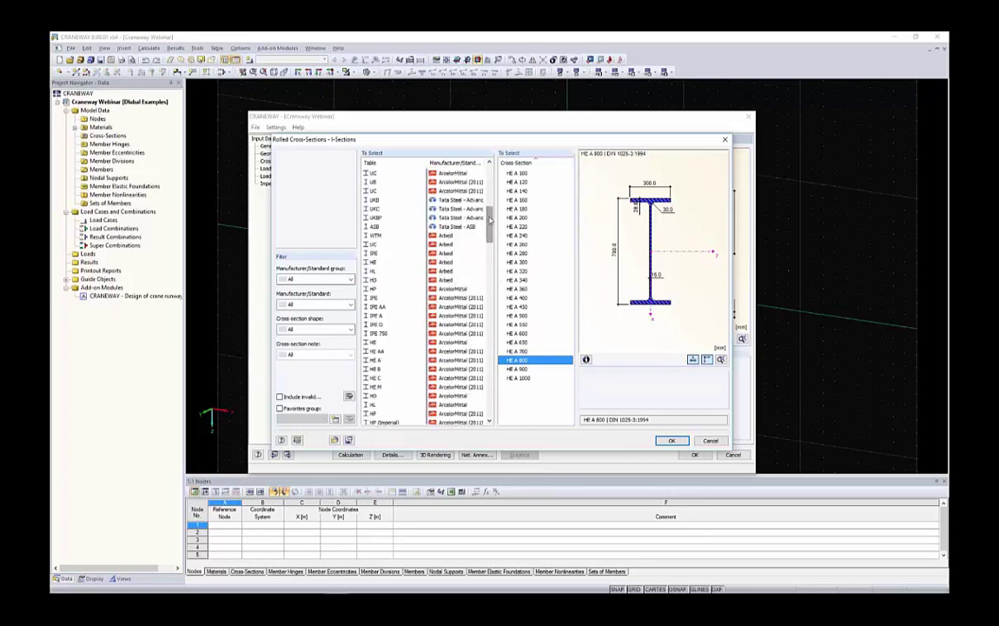
{"action": "left_click_drag", "start_coordinate": [490, 220], "coordinate": [493, 178]}
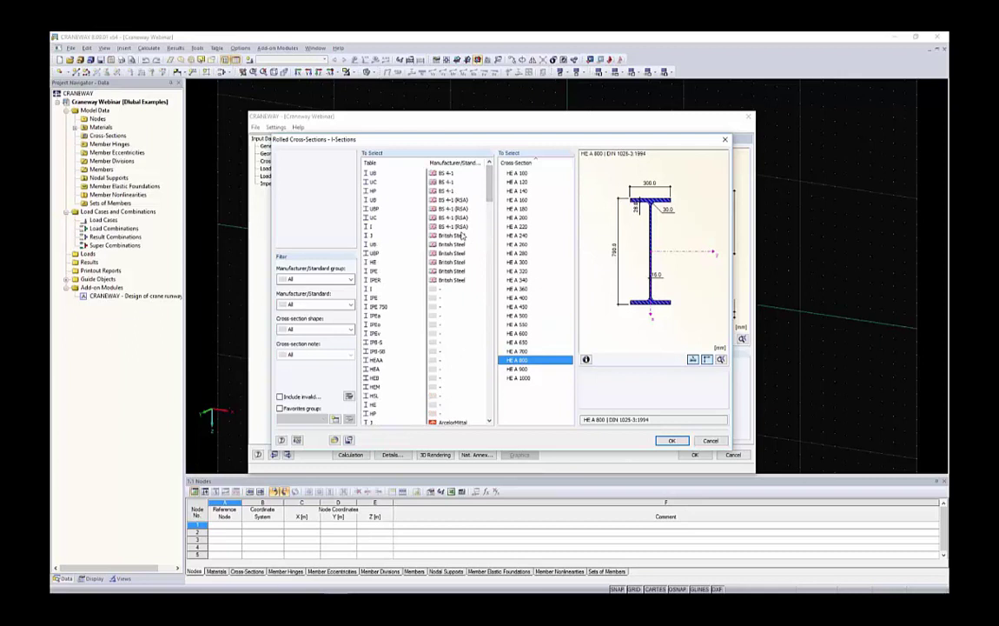
{"action": "left_click", "coordinate": [710, 441]}
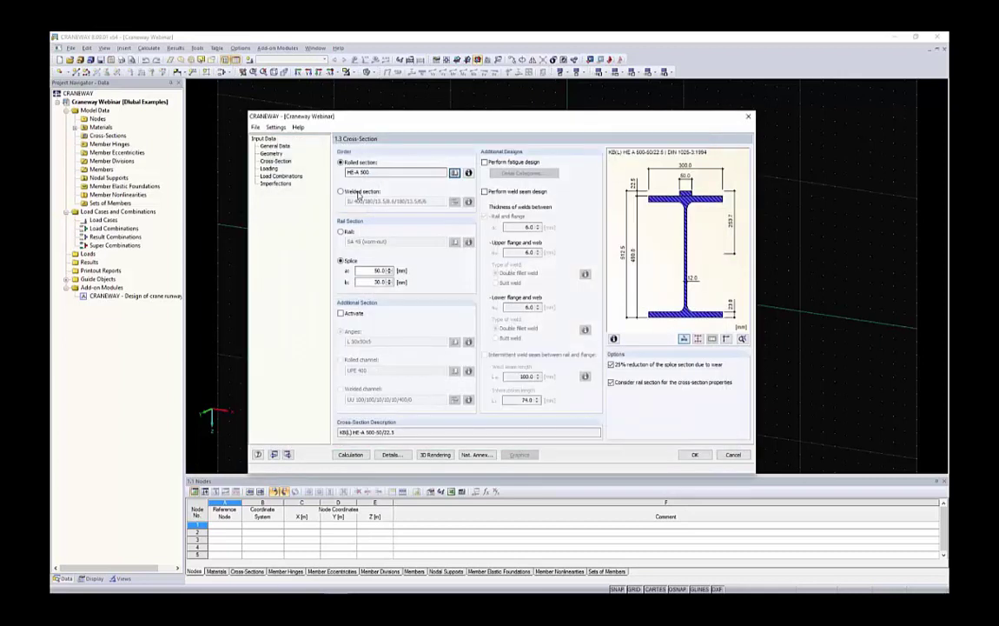
Step: Switch the girder to a welded section 1200 mm high with an upper flange 600 mm wide and 25 mm thick
{"action": "left_click", "coordinate": [357, 193]}
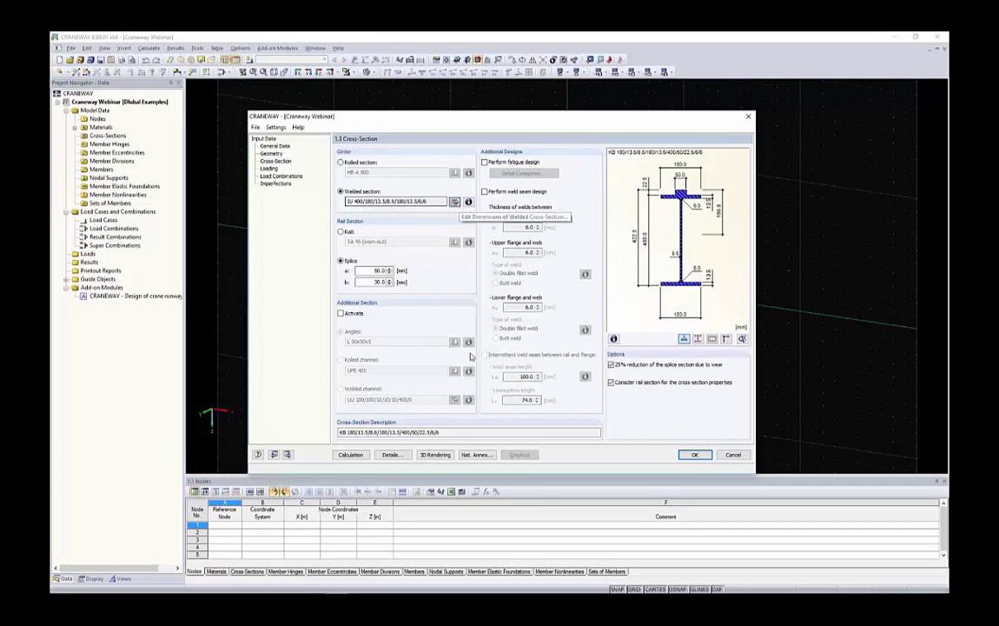
{"action": "left_click", "coordinate": [454, 200]}
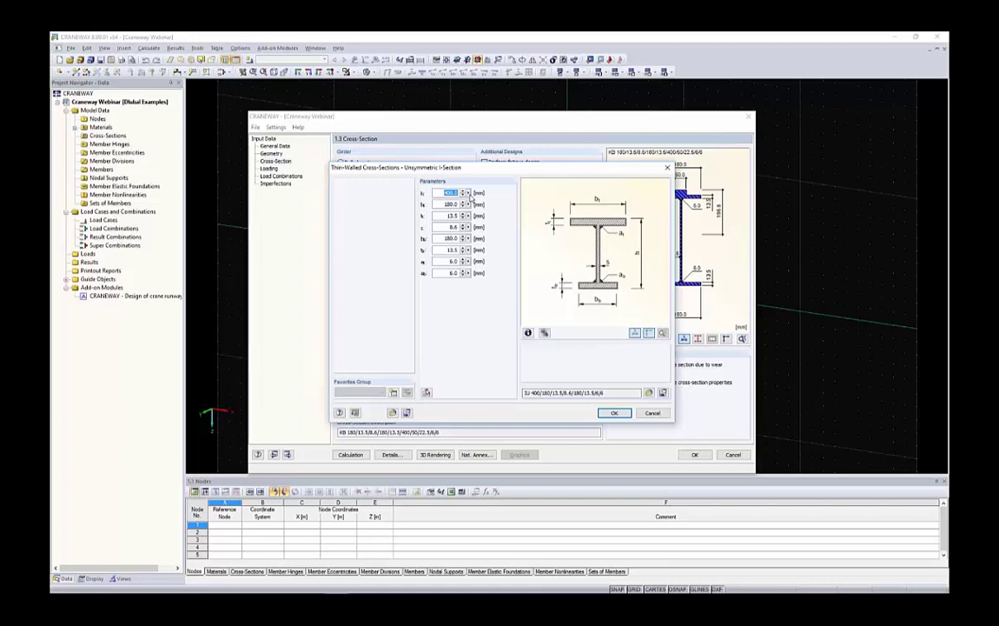
{"action": "type", "text": "1200"}
{"action": "key", "text": "Tab"}
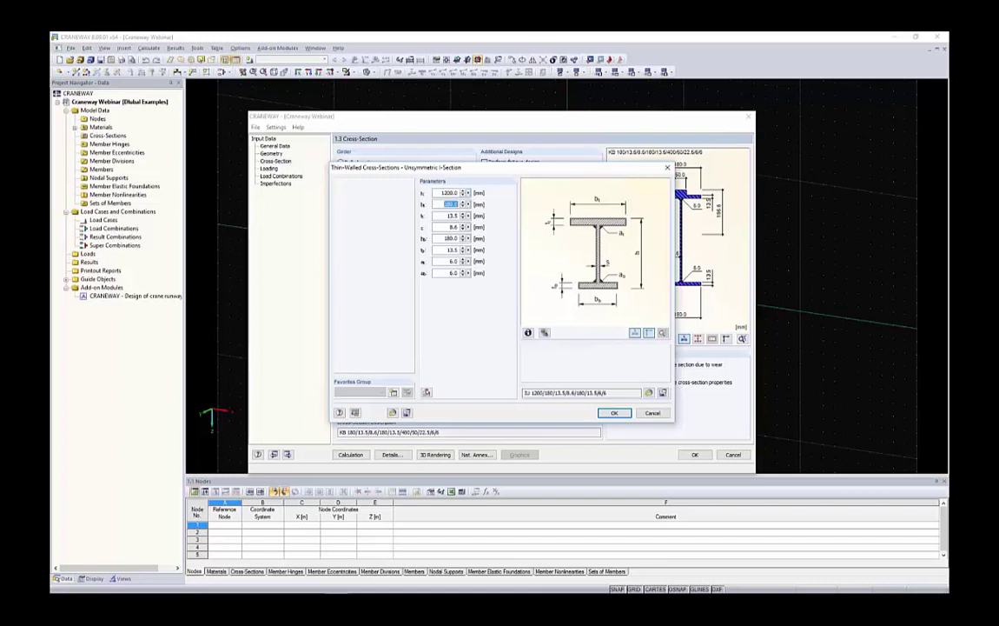
{"action": "type", "text": "600"}
{"action": "key", "text": "Tab"}
{"action": "type", "text": "25"}
{"action": "key", "text": "Tab"}
Step: Set the welded section's web thickness to 12 mm and its lower flange to 300 by 20 mm, and accept the dimensions
{"action": "type", "text": "12"}
{"action": "key", "text": "Tab"}
{"action": "type", "text": "300"}
{"action": "key", "text": "Tab"}
{"action": "type", "text": "20"}
{"action": "double_click", "coordinate": [448, 263]}
{"action": "double_click", "coordinate": [448, 272]}
{"action": "left_click", "coordinate": [611, 414]}
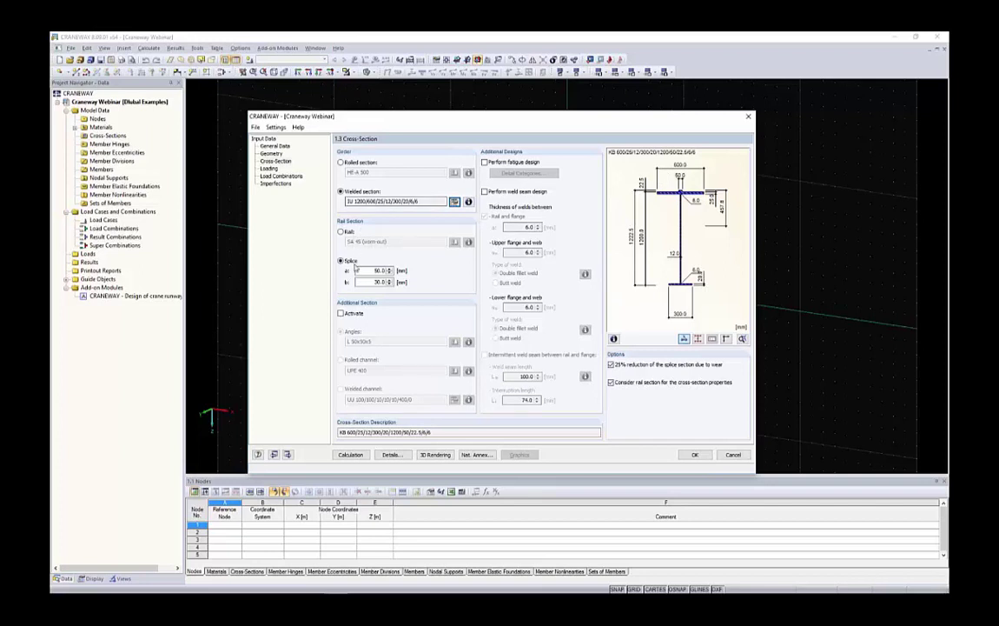
Step: Enter 50 mm as the splice width a and examine the splice on the upper flange in the section preview
{"action": "double_click", "coordinate": [379, 270]}
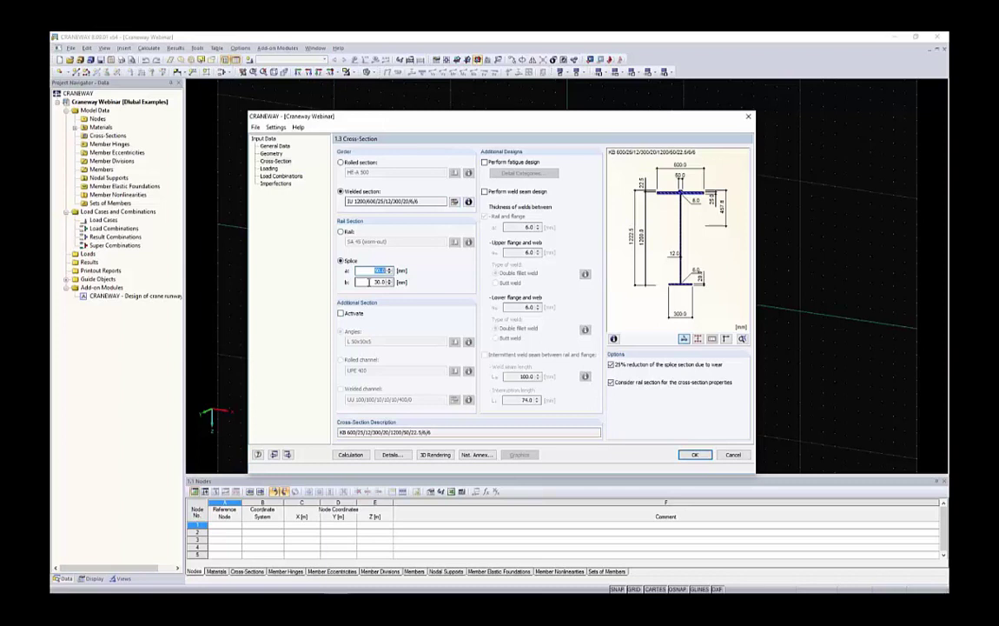
{"action": "type", "text": "50"}
{"action": "key", "text": "Tab"}
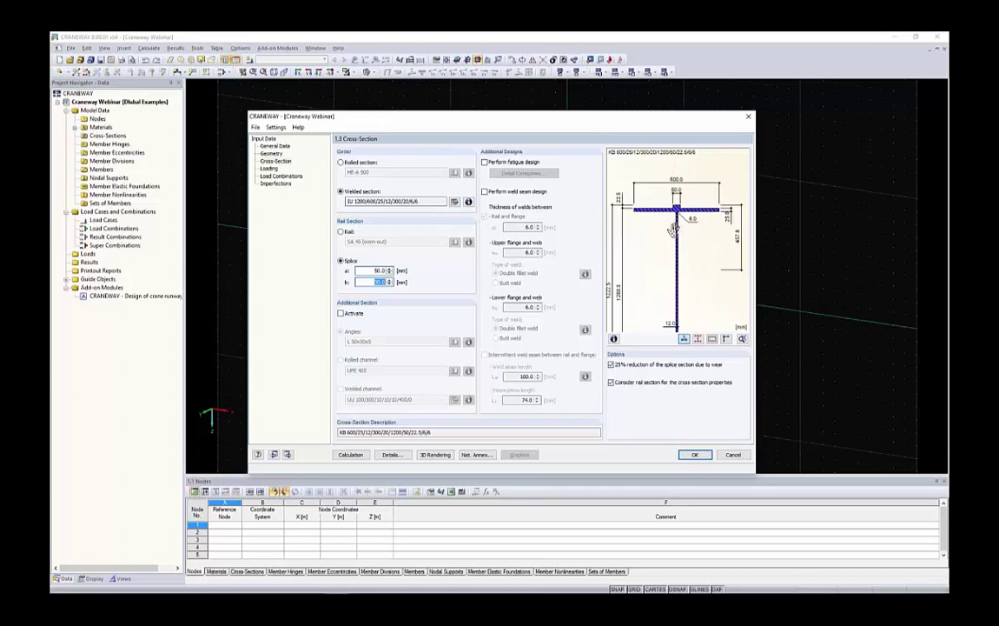
{"action": "scroll", "coordinate": [634, 230], "scroll_direction": "up", "scroll_amount": 2}
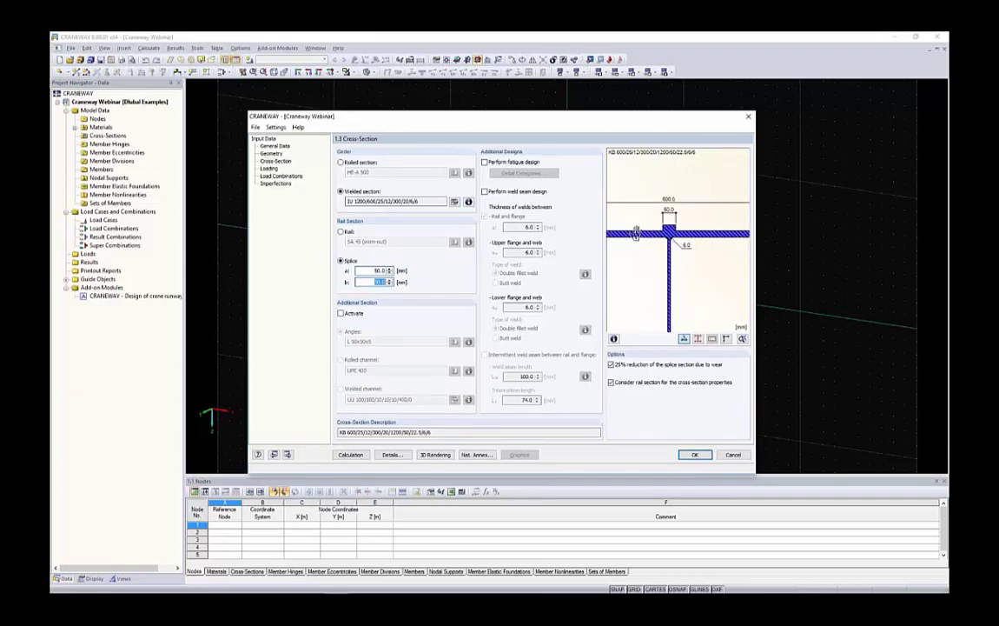
{"action": "scroll", "coordinate": [635, 233], "scroll_direction": "down", "scroll_amount": 2}
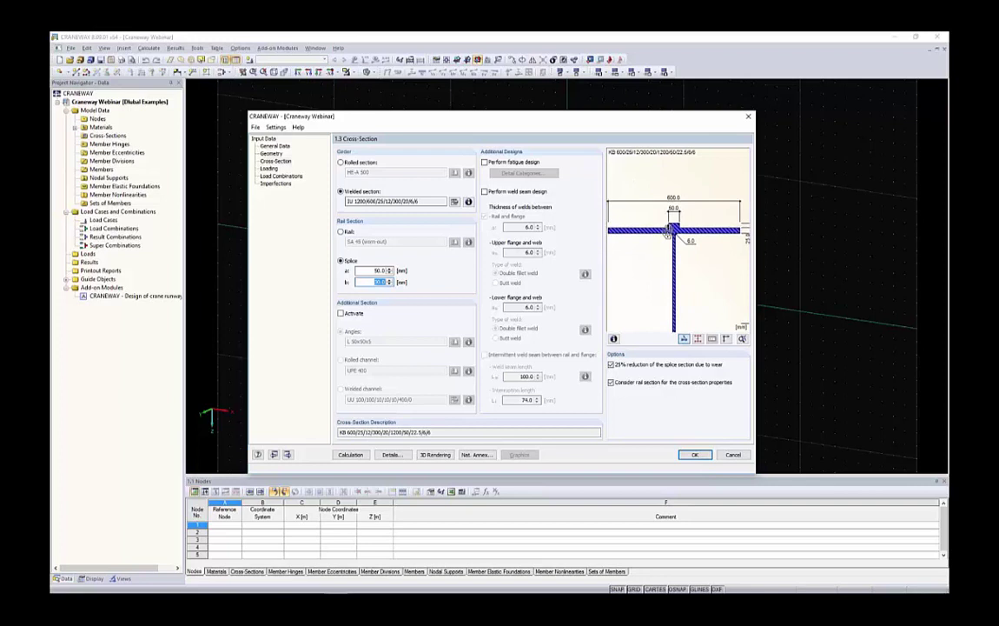
{"action": "scroll", "coordinate": [667, 231], "scroll_direction": "down", "scroll_amount": 2}
{"action": "double_click", "coordinate": [380, 272]}
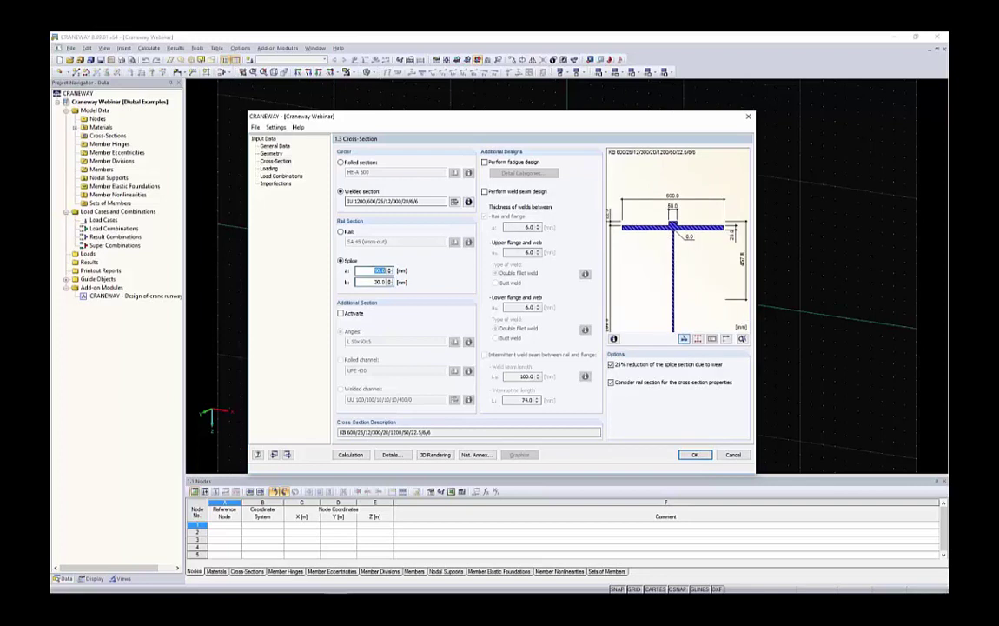
Step: Use a rail instead of the splice and assign the SA 75 rail section from DIN 536-1
{"action": "left_click", "coordinate": [340, 232]}
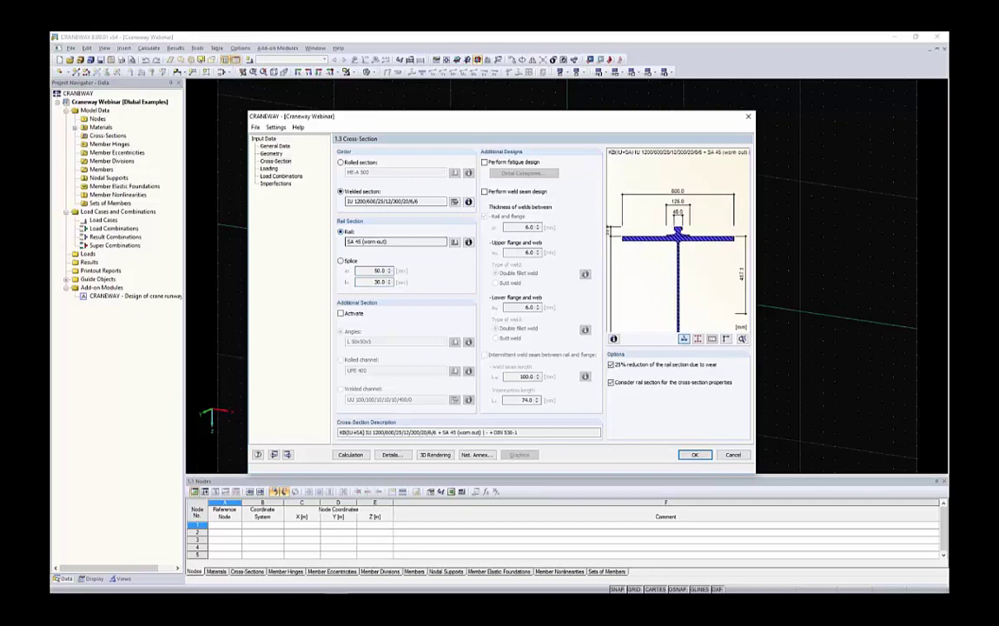
{"action": "left_click", "coordinate": [454, 242]}
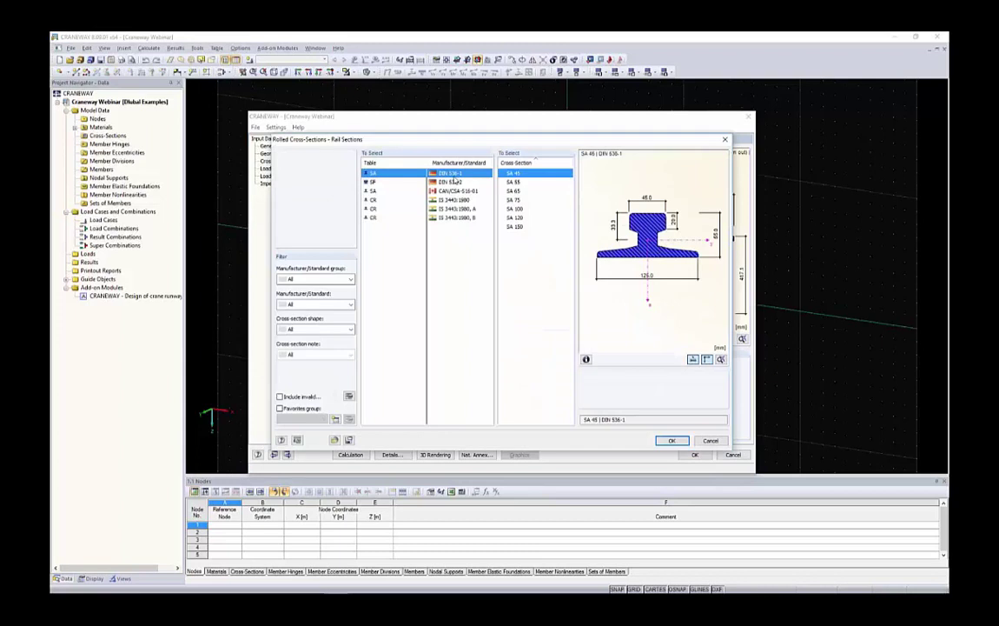
{"action": "left_click", "coordinate": [515, 200]}
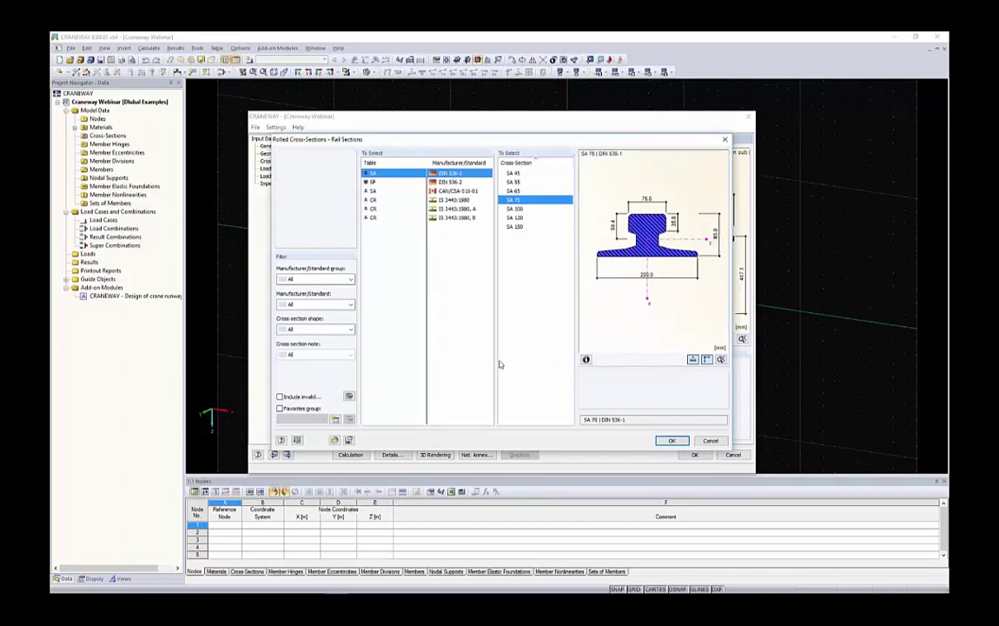
{"action": "left_click", "coordinate": [670, 441]}
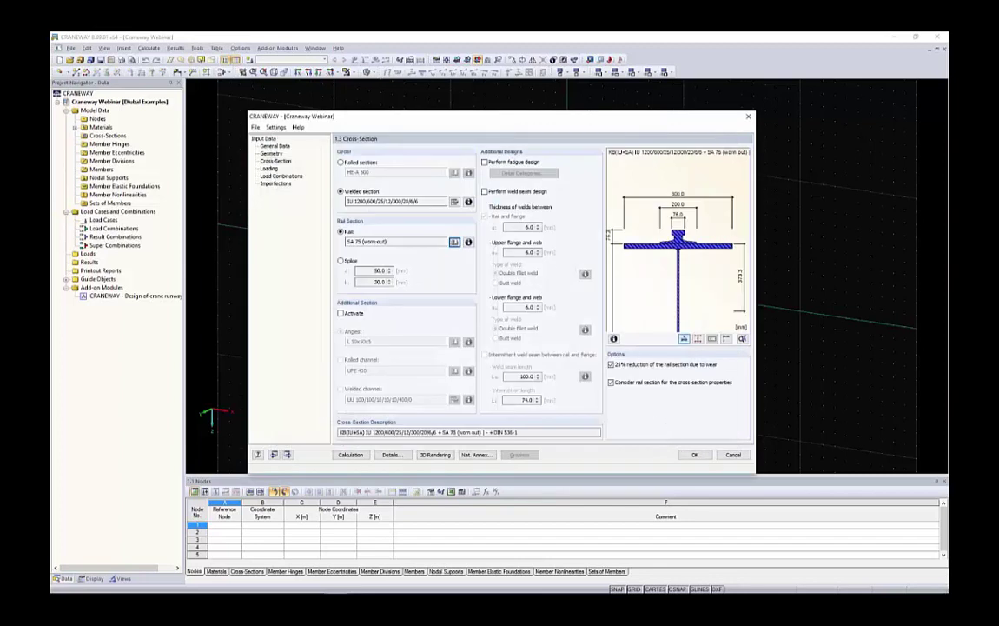
Step: Try an additional section with L 50x50x5 angles and a UPE 400 rolled channel, and deactivate it again
{"action": "left_click", "coordinate": [340, 312]}
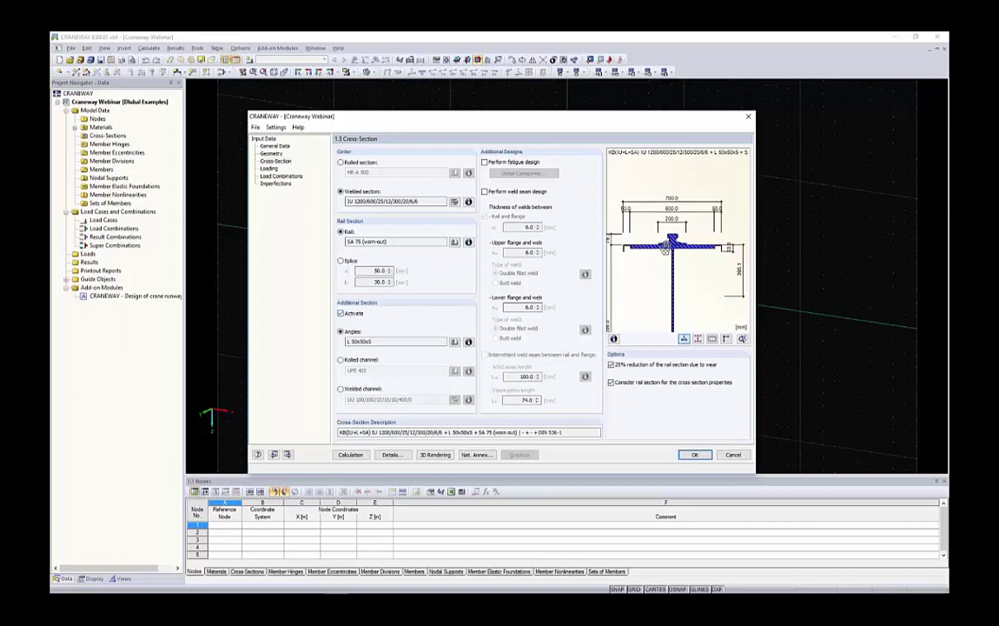
{"action": "scroll", "coordinate": [634, 244], "scroll_direction": "up", "scroll_amount": 5}
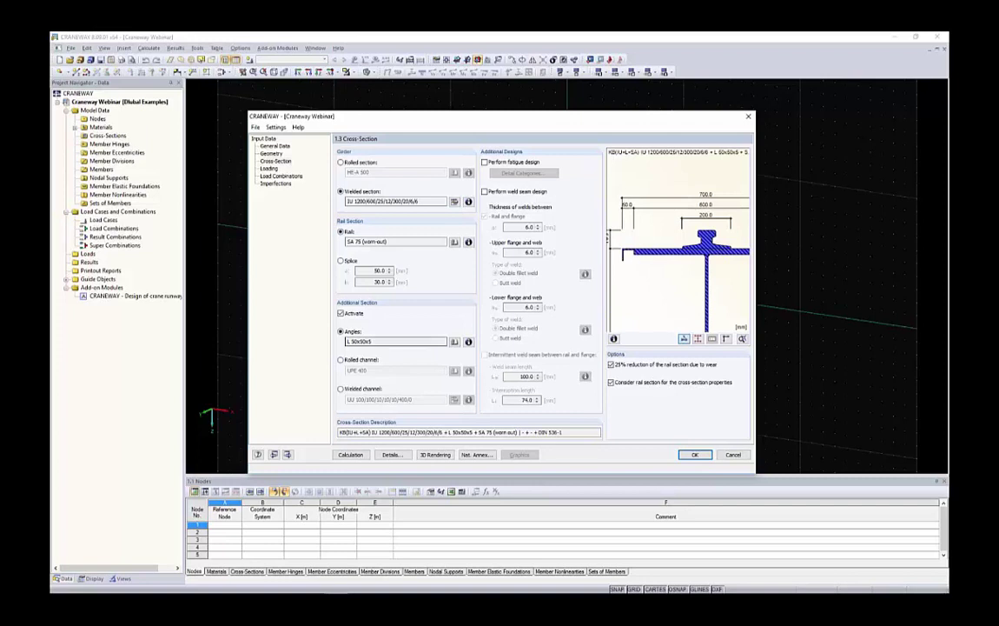
{"action": "left_click", "coordinate": [341, 359]}
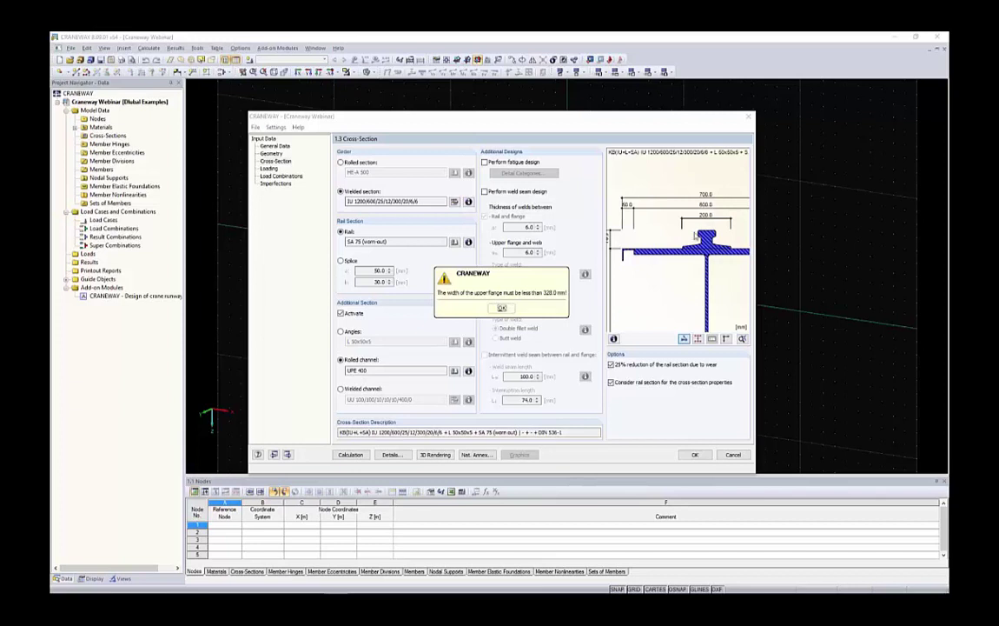
{"action": "left_click", "coordinate": [502, 310]}
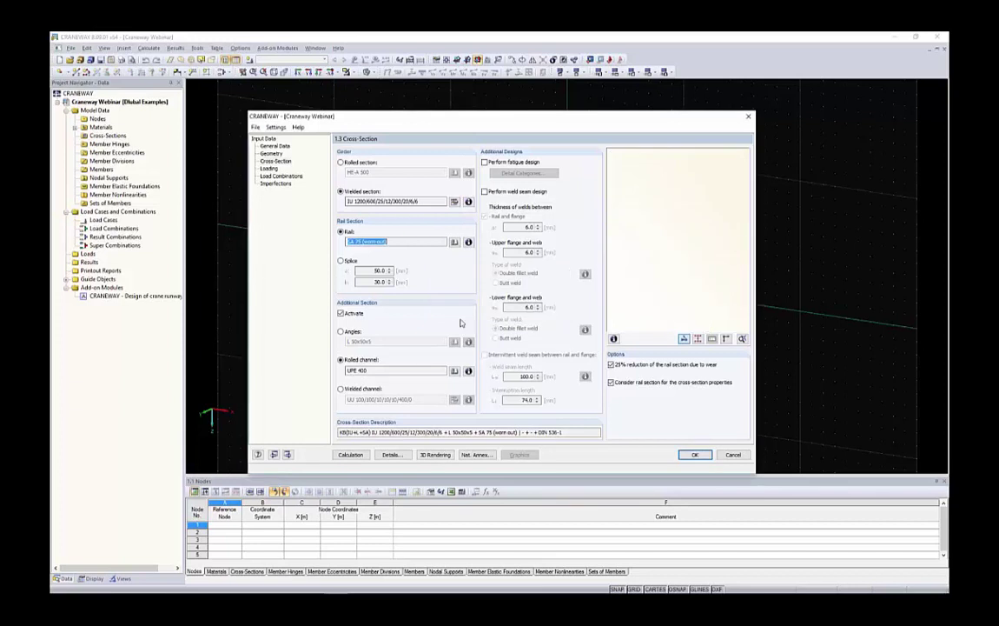
{"action": "left_click", "coordinate": [352, 314]}
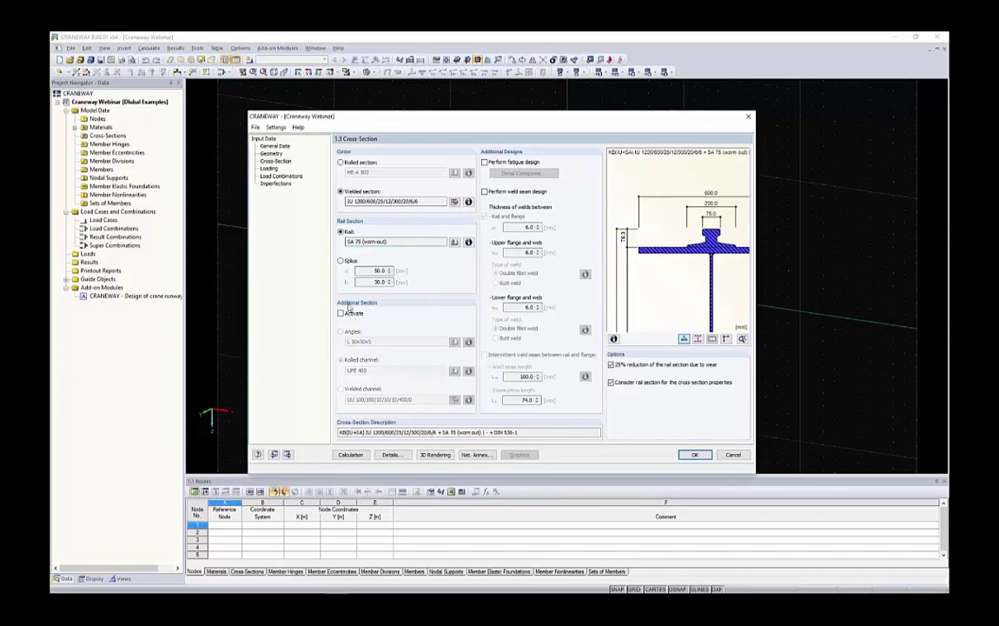
Step: Turn the 25% rail wear reduction off and back on, and examine the worn SA 75 rail on the upper flange
{"action": "scroll", "coordinate": [700, 258], "scroll_direction": "down", "scroll_amount": 4}
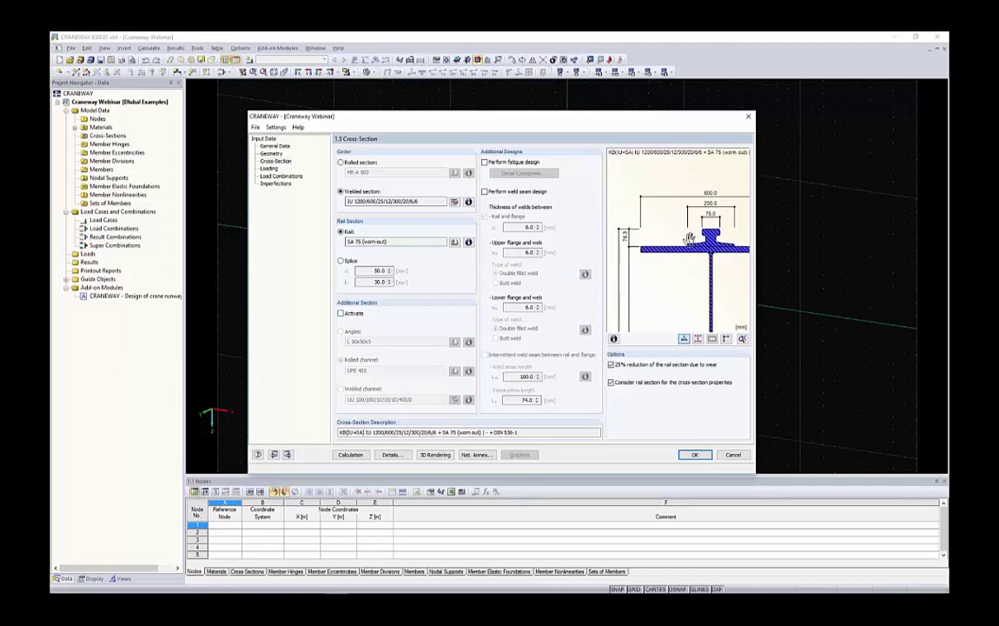
{"action": "scroll", "coordinate": [691, 247], "scroll_direction": "down", "scroll_amount": 3}
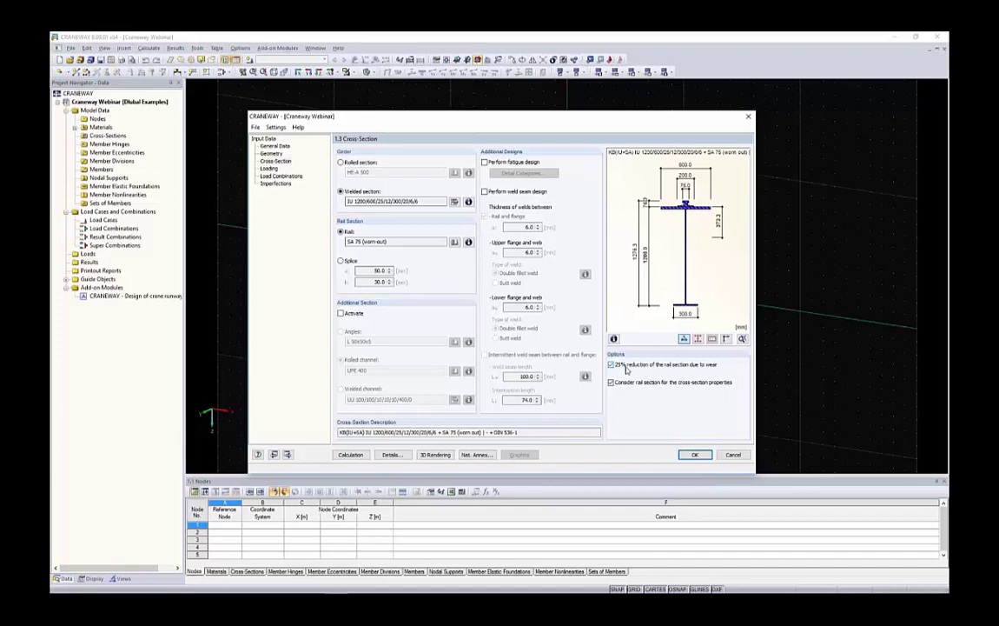
{"action": "left_click", "coordinate": [671, 367]}
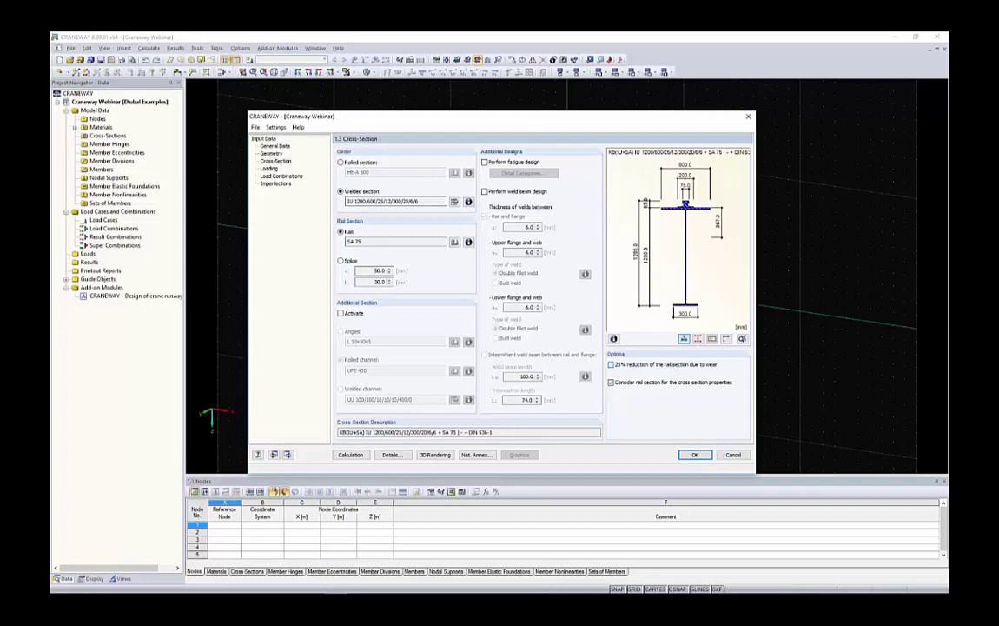
{"action": "left_click", "coordinate": [671, 367]}
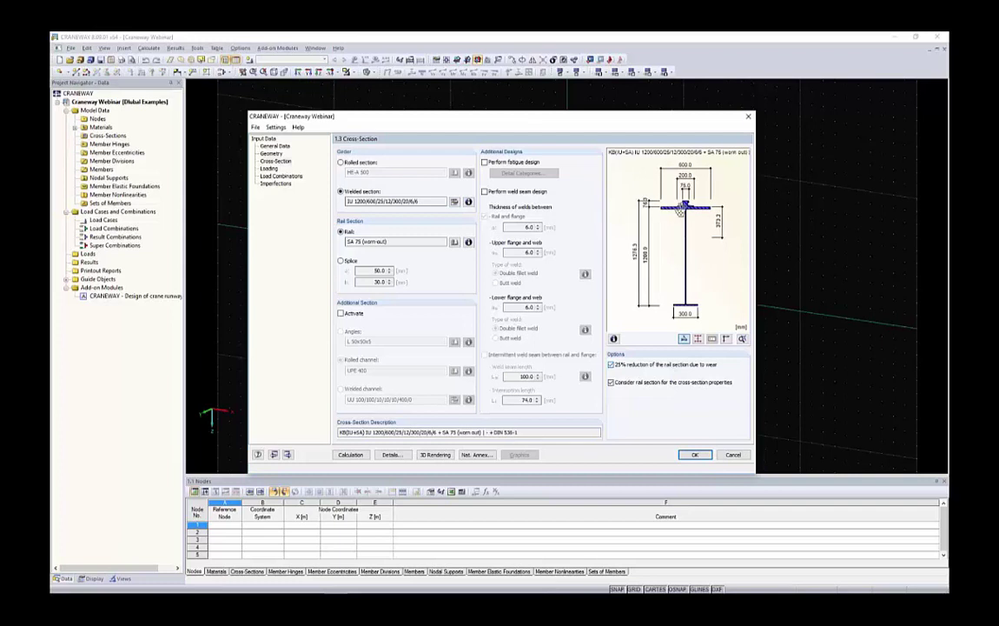
{"action": "scroll", "coordinate": [669, 203], "scroll_direction": "up", "scroll_amount": 6}
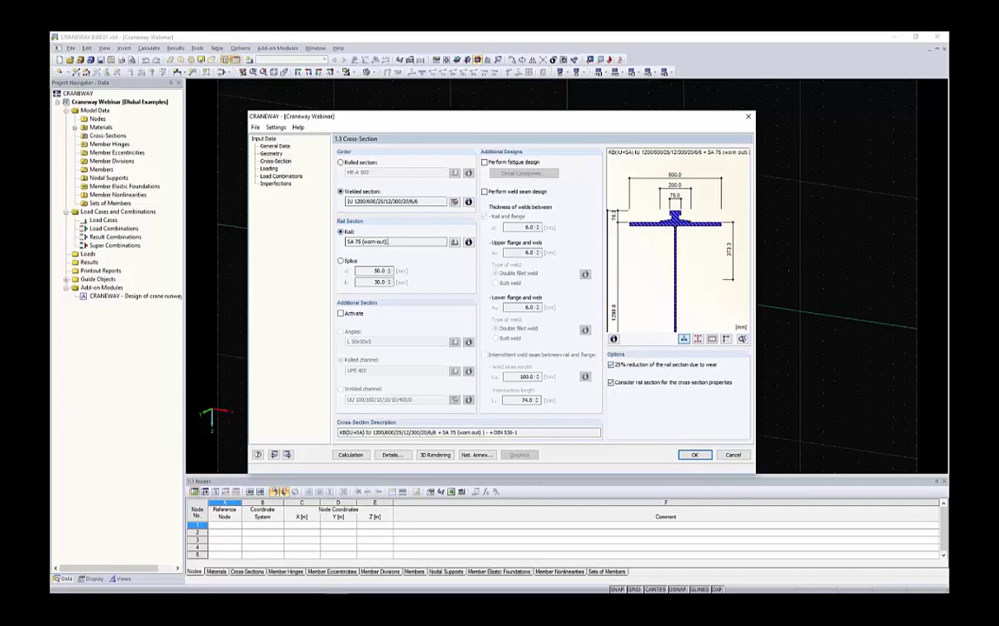
{"action": "left_click", "coordinate": [350, 242]}
{"action": "scroll", "coordinate": [669, 230], "scroll_direction": "down", "scroll_amount": 1}
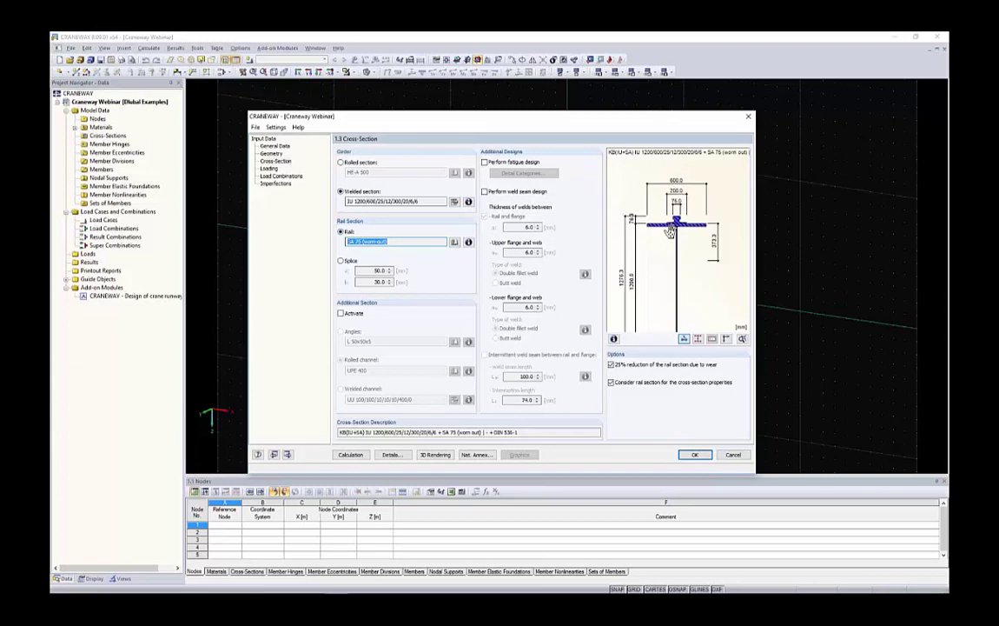
Step: Exclude the rail section from the cross-section properties
{"action": "scroll", "coordinate": [670, 230], "scroll_direction": "up", "scroll_amount": 2}
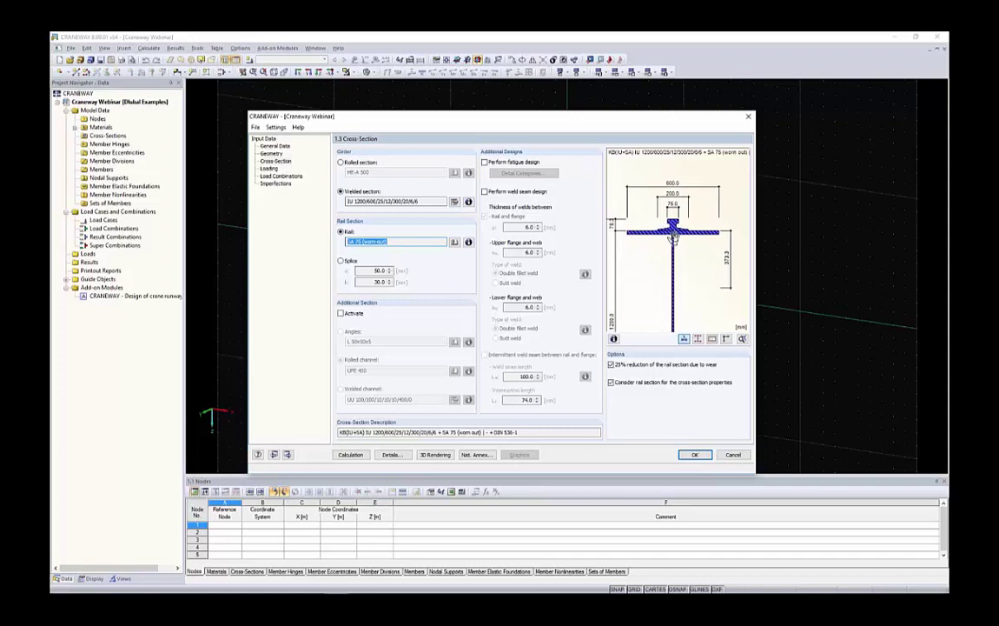
{"action": "scroll", "coordinate": [664, 235], "scroll_direction": "down", "scroll_amount": 4}
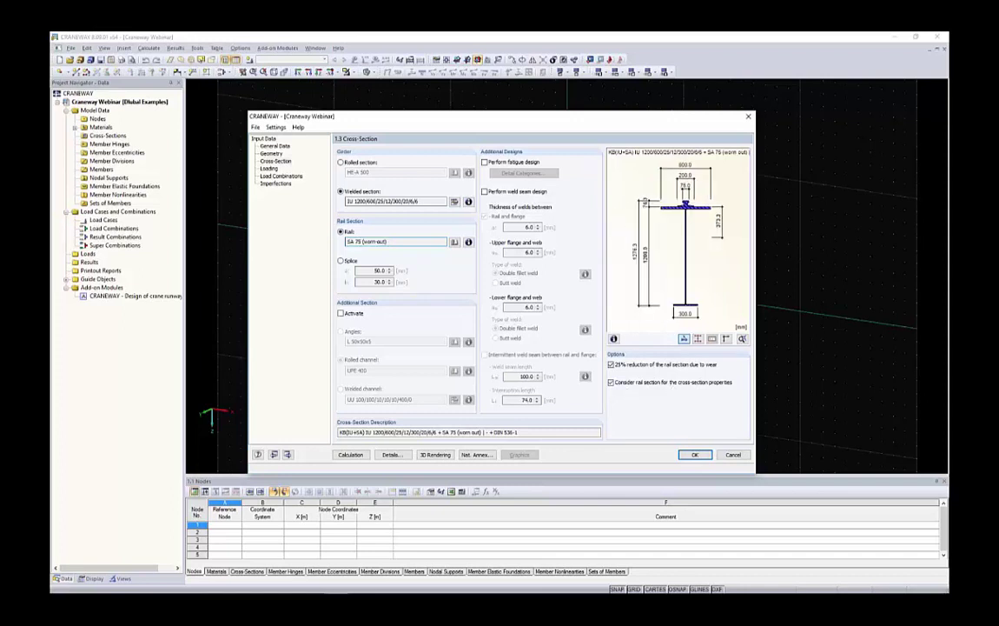
{"action": "left_click", "coordinate": [611, 382]}
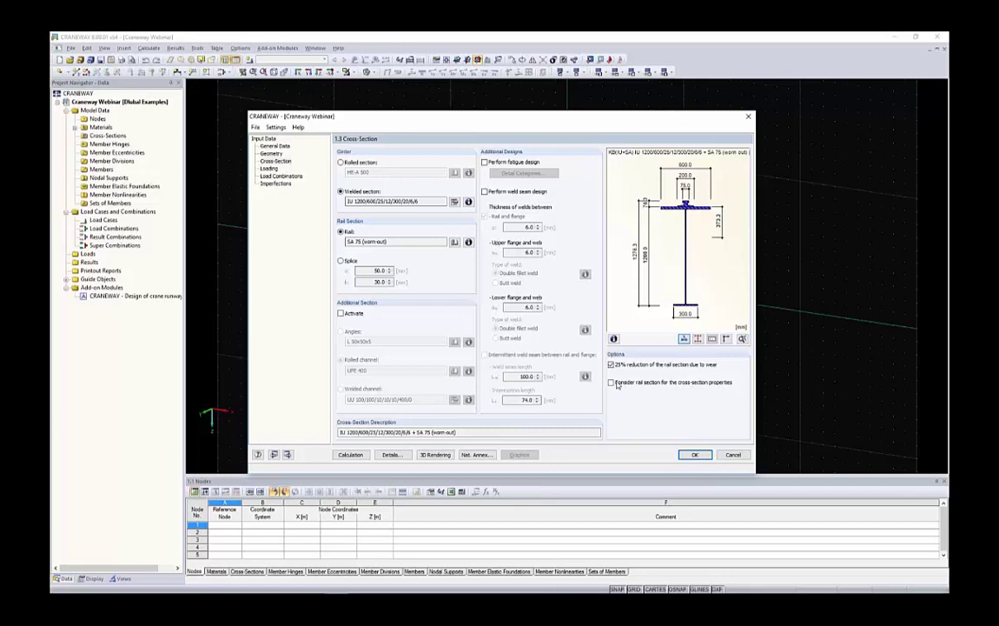
Step: In the design details, set the rail-flange connection to a crane rail mounted on an elastomeric bearing pad
{"action": "left_click", "coordinate": [391, 454]}
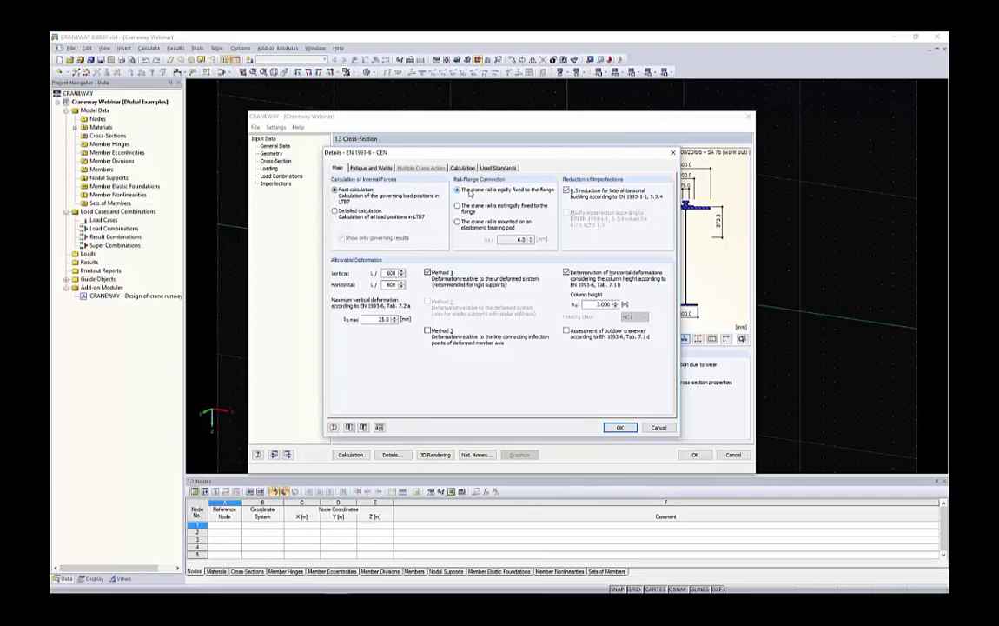
{"action": "left_click_drag", "start_coordinate": [490, 155], "coordinate": [426, 139]}
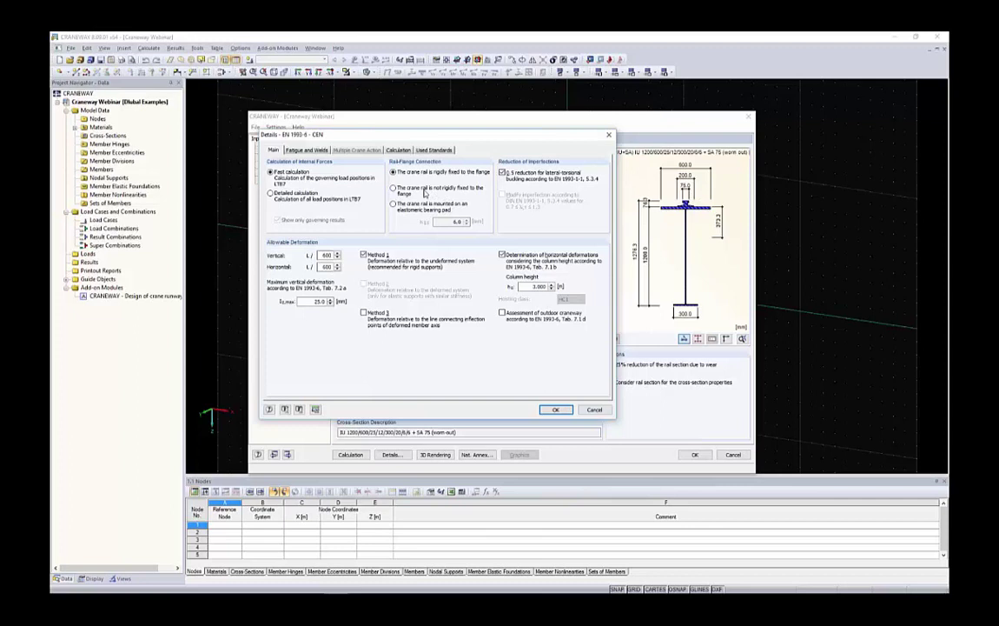
{"action": "left_click", "coordinate": [403, 209]}
{"action": "double_click", "coordinate": [454, 222]}
{"action": "left_click", "coordinate": [556, 409]}
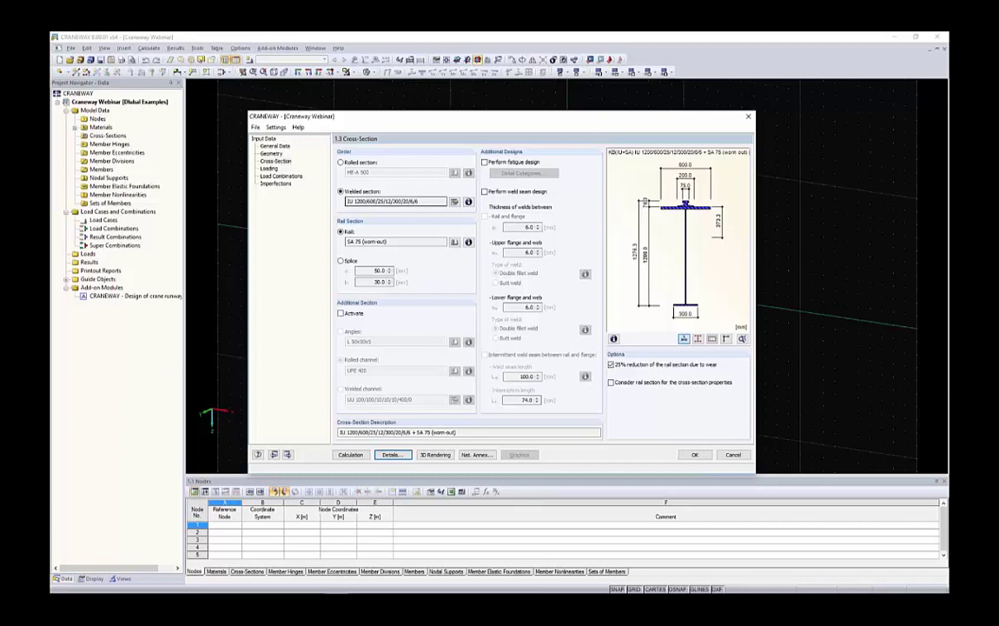
Step: In the loading input for one crane, activate the left and right girder buffers and apply the loads at both girders
{"action": "left_click", "coordinate": [270, 168]}
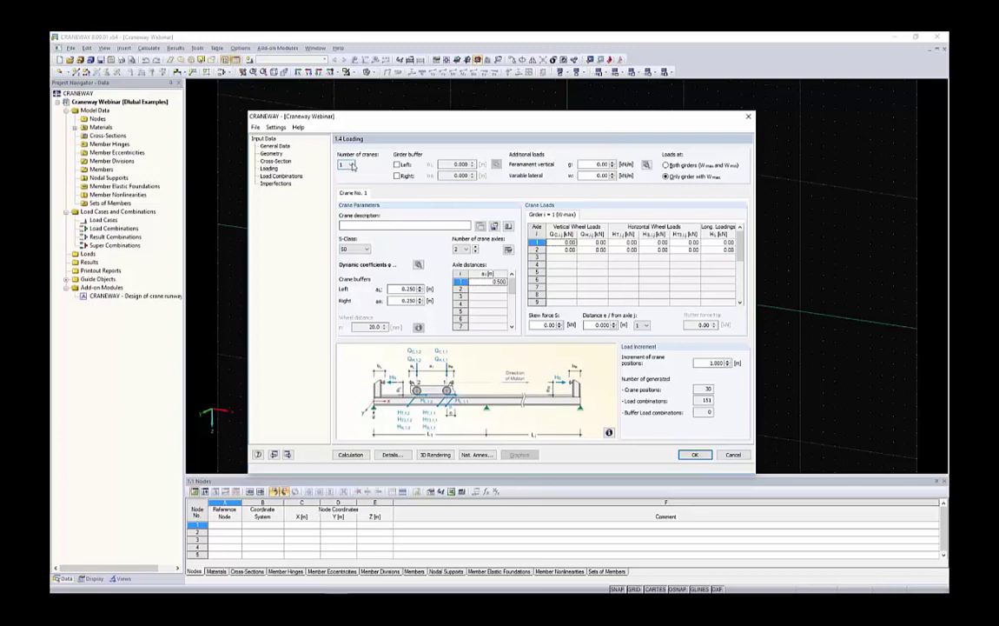
{"action": "left_click", "coordinate": [348, 166]}
{"action": "left_click", "coordinate": [346, 171]}
{"action": "left_click", "coordinate": [397, 164]}
{"action": "left_click", "coordinate": [397, 176]}
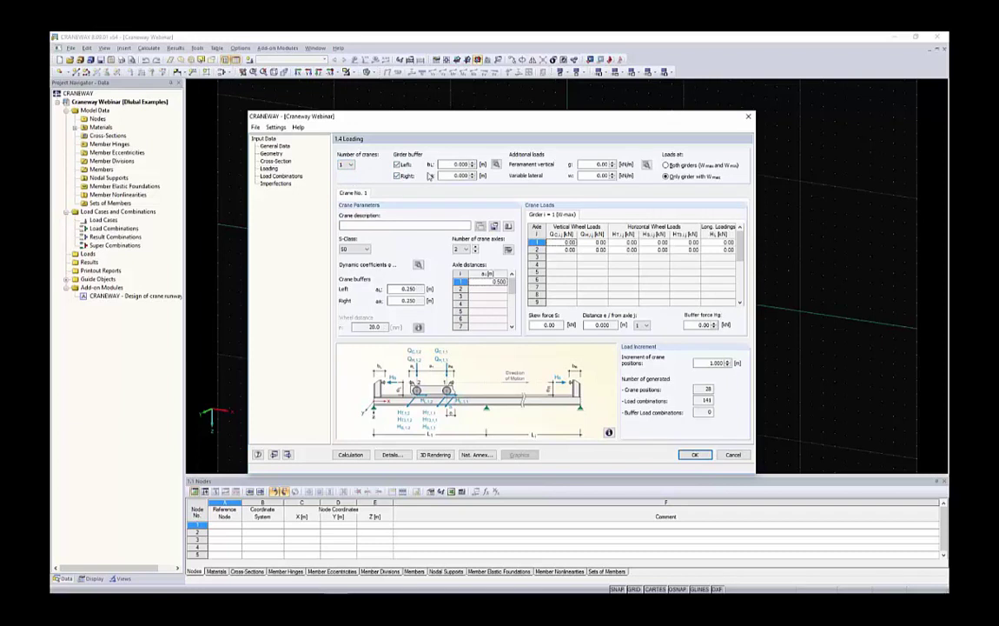
{"action": "left_click", "coordinate": [676, 164]}
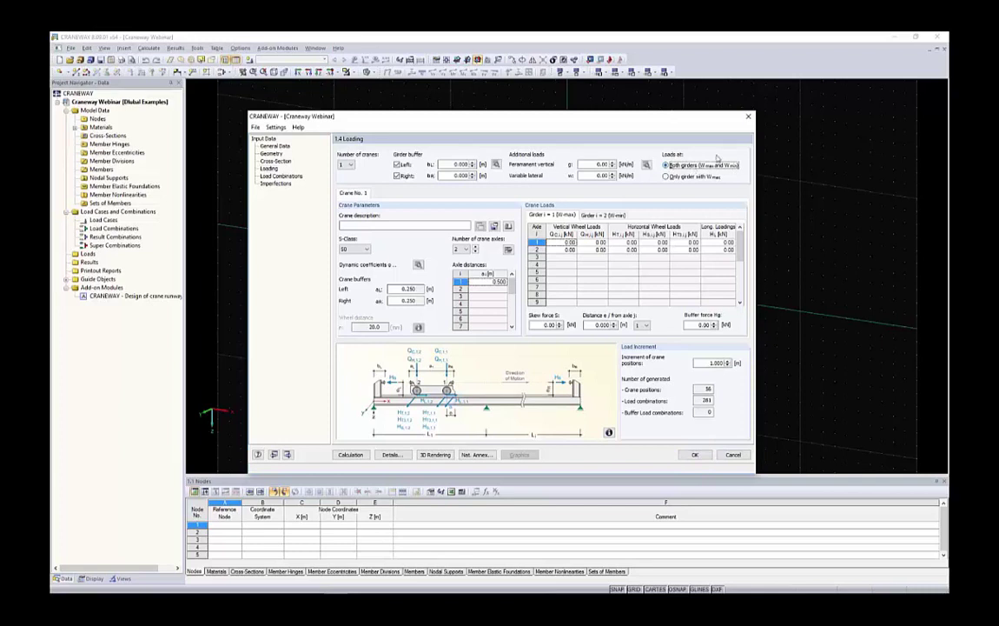
Step: Describe the crane as 17t and assign it S-Class S5
{"action": "left_click", "coordinate": [433, 226]}
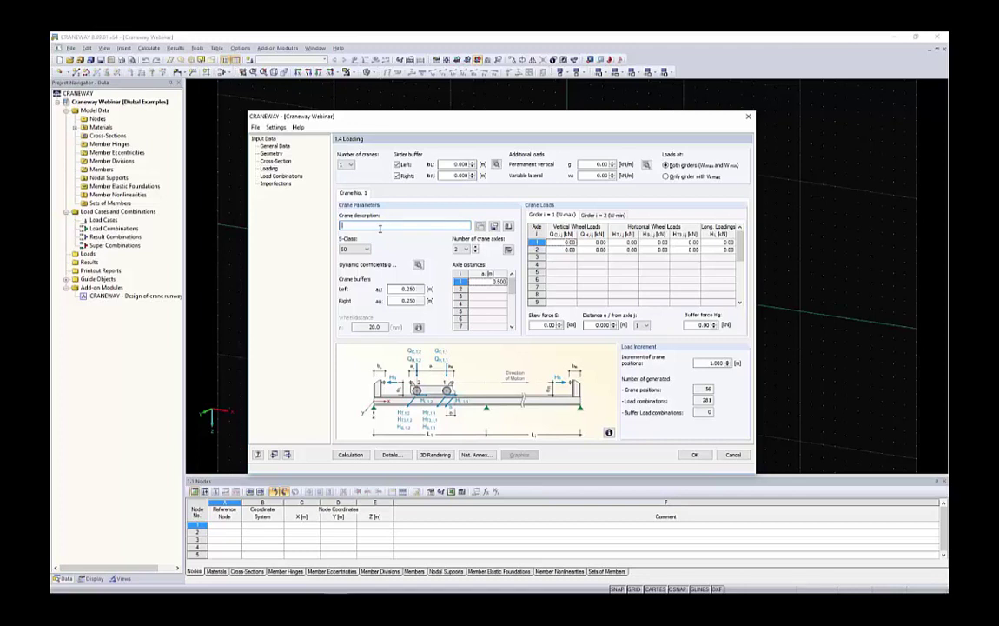
{"action": "type", "text": "17t"}
{"action": "left_click", "coordinate": [354, 250]}
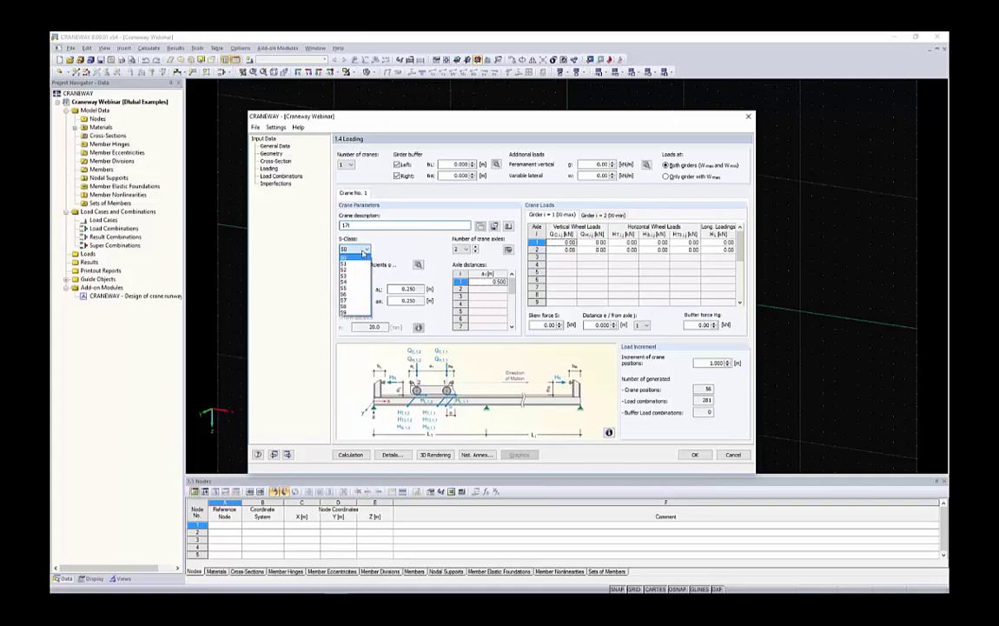
{"action": "left_click", "coordinate": [355, 289]}
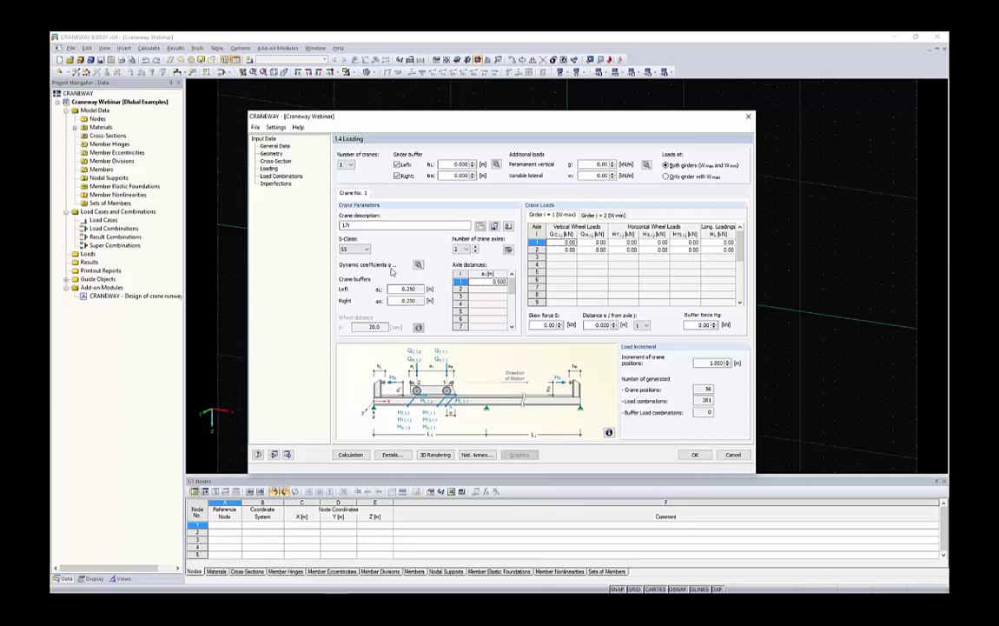
Step: Set the crane's dynamic coefficients to 1.1 for the weight of crane and 1.3 for load lifting
{"action": "left_click", "coordinate": [418, 264]}
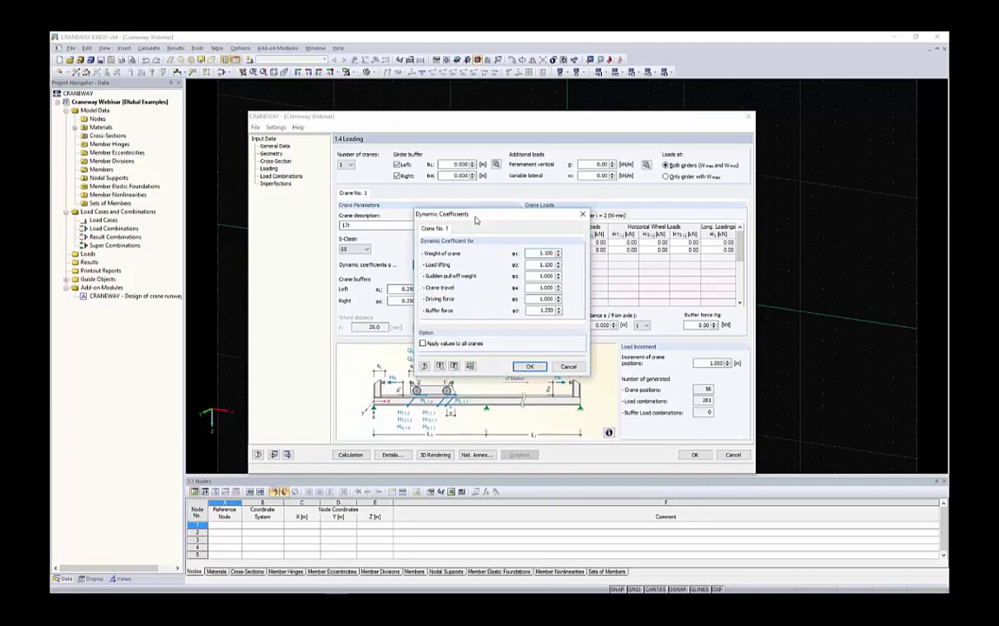
{"action": "left_click_drag", "start_coordinate": [474, 220], "coordinate": [391, 227]}
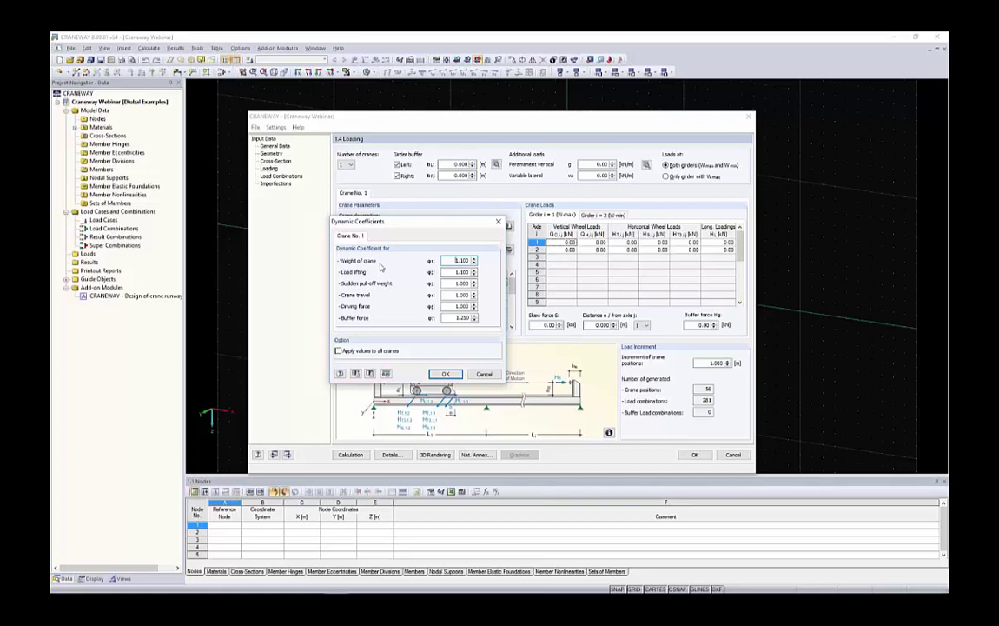
{"action": "left_click_drag", "start_coordinate": [455, 261], "coordinate": [477, 261]}
{"action": "type", "text": "1.1"}
{"action": "key", "text": "Tab"}
{"action": "type", "text": "1.3"}
{"action": "key", "text": "Tab"}
{"action": "key", "text": "Tab"}
{"action": "key", "text": "Tab"}
{"action": "key", "text": "Tab"}
{"action": "left_click", "coordinate": [452, 375]}
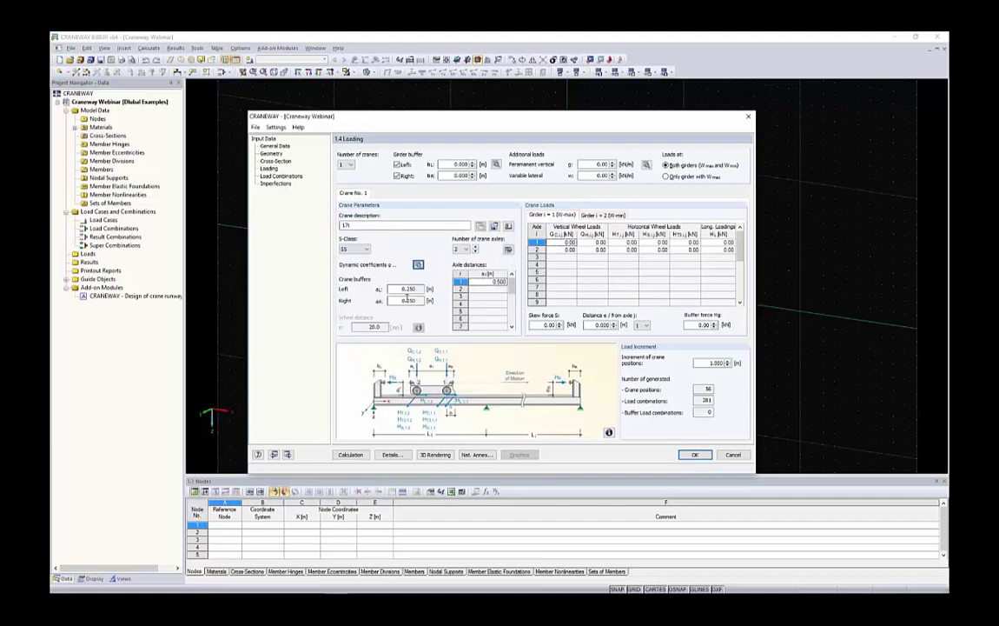
Step: Set the left and right crane buffers to 0.050 m each
{"action": "double_click", "coordinate": [404, 288]}
{"action": "type", "text": ".05"}
{"action": "double_click", "coordinate": [417, 300]}
{"action": "left_click", "coordinate": [404, 290]}
Step: Give the crane 4 axles with axle distances of 2.000, 5.600 and 2 m
{"action": "left_click", "coordinate": [465, 249]}
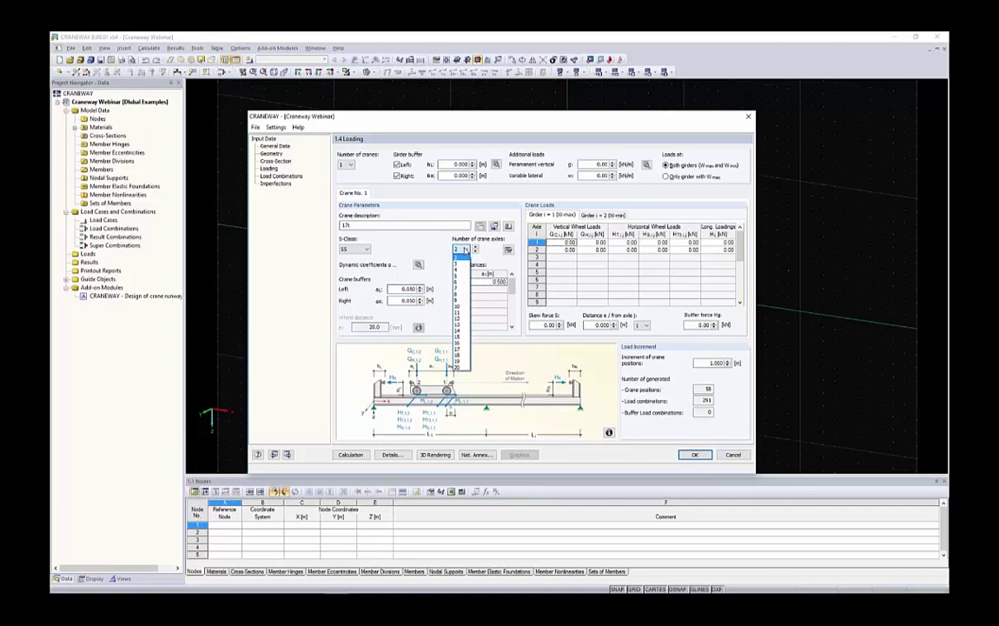
{"action": "left_click", "coordinate": [458, 270]}
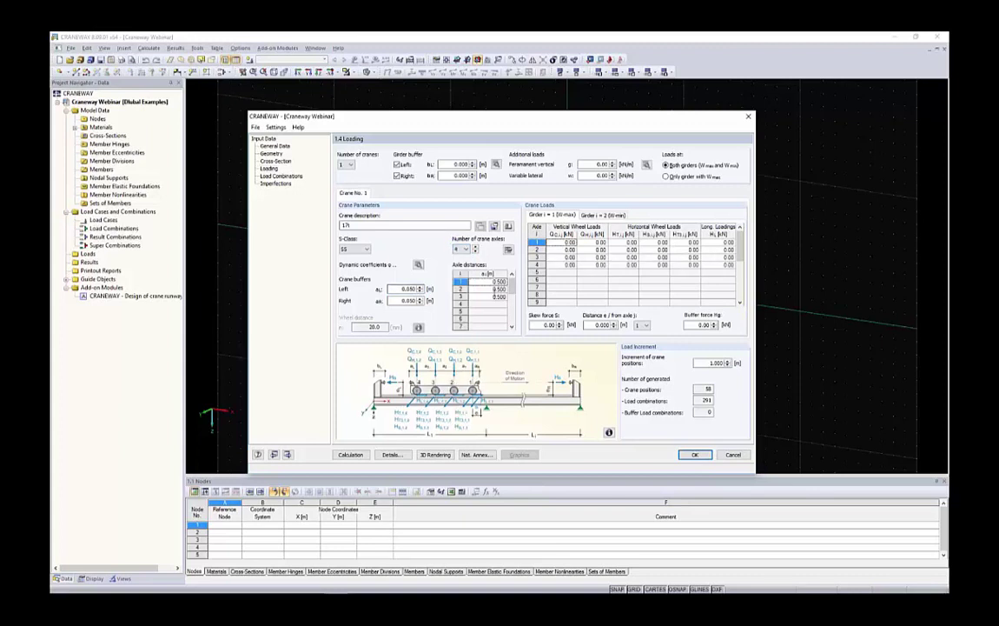
{"action": "left_click", "coordinate": [495, 280]}
{"action": "type", "text": "1.2"}
{"action": "key", "text": "Return"}
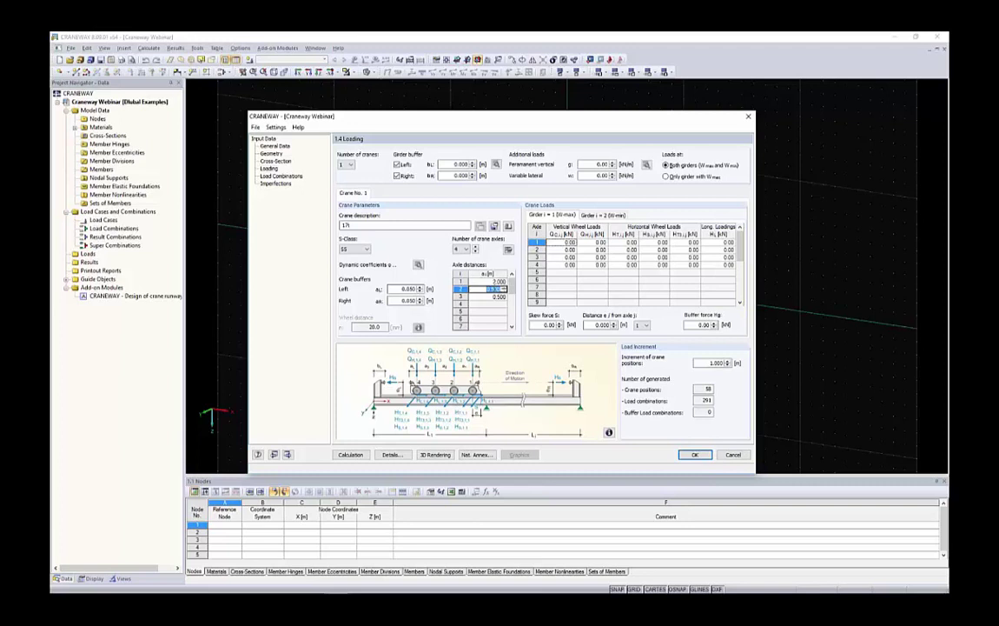
{"action": "type", "text": "2.5"}
{"action": "key", "text": "Return"}
{"action": "type", "text": "1.2"}
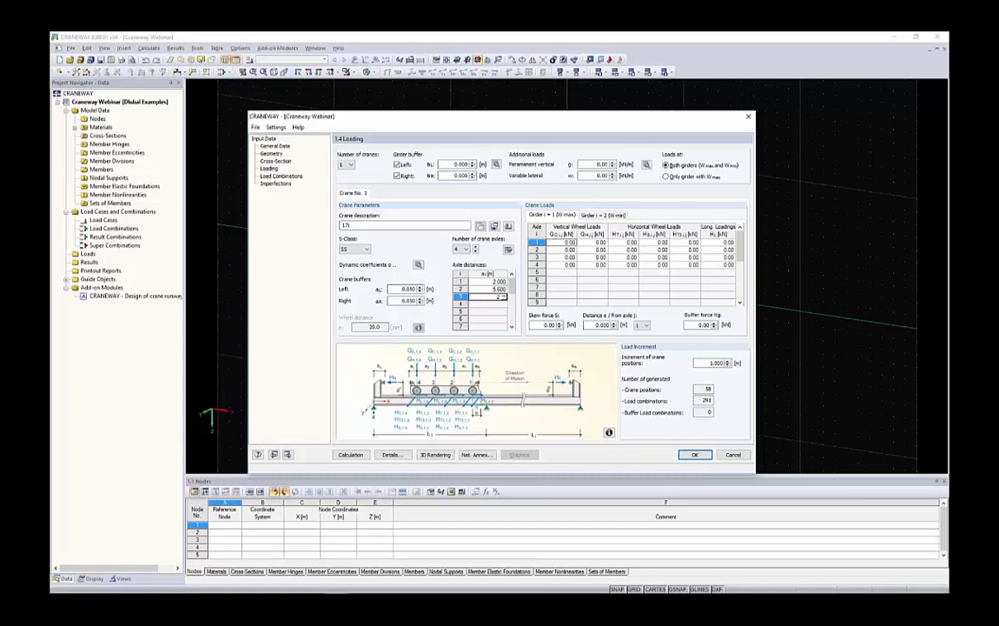
Step: Paste the prepared vertical and horizontal wheel loads for all four axles of girder 1 (W-max), replacing every existing value
{"action": "left_click", "coordinate": [568, 273]}
{"action": "left_click_drag", "start_coordinate": [561, 243], "coordinate": [728, 264]}
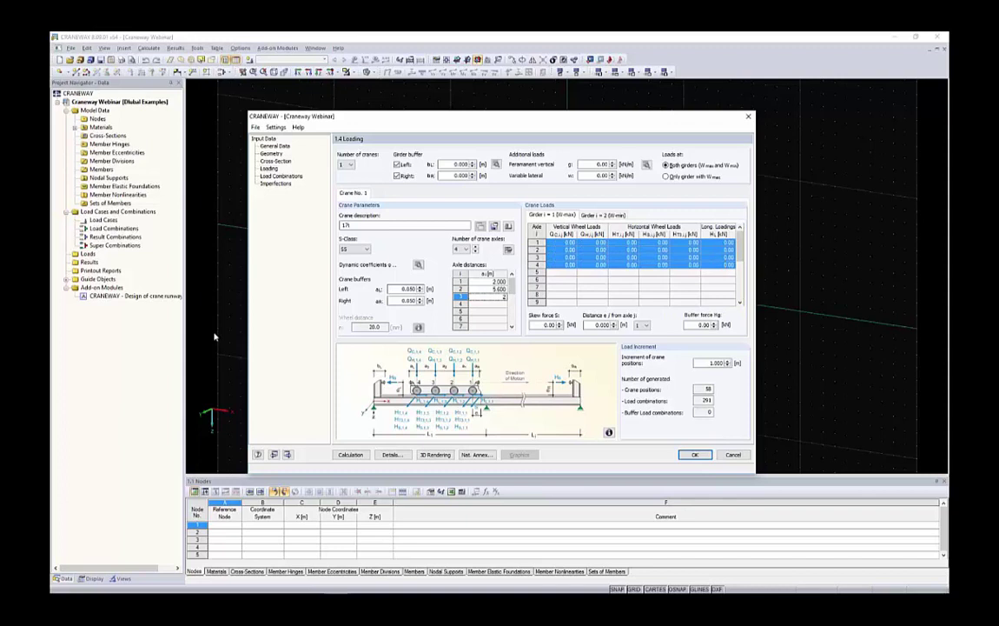
{"action": "key", "text": "alt+Tab"}
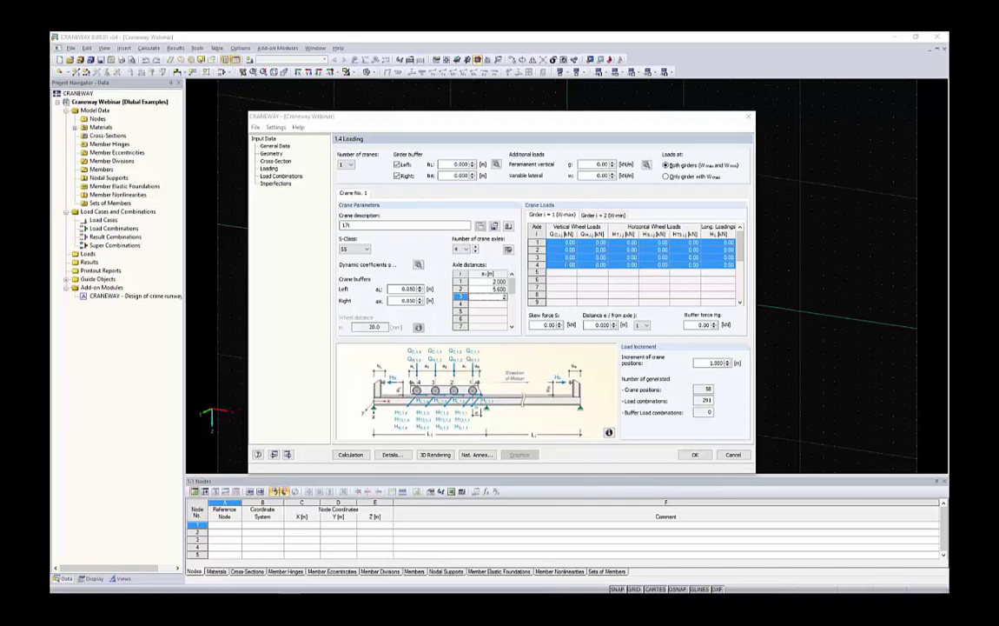
{"action": "left_click", "coordinate": [569, 264]}
{"action": "left_click_drag", "start_coordinate": [563, 242], "coordinate": [721, 264]}
{"action": "key", "text": "ctrl+v"}
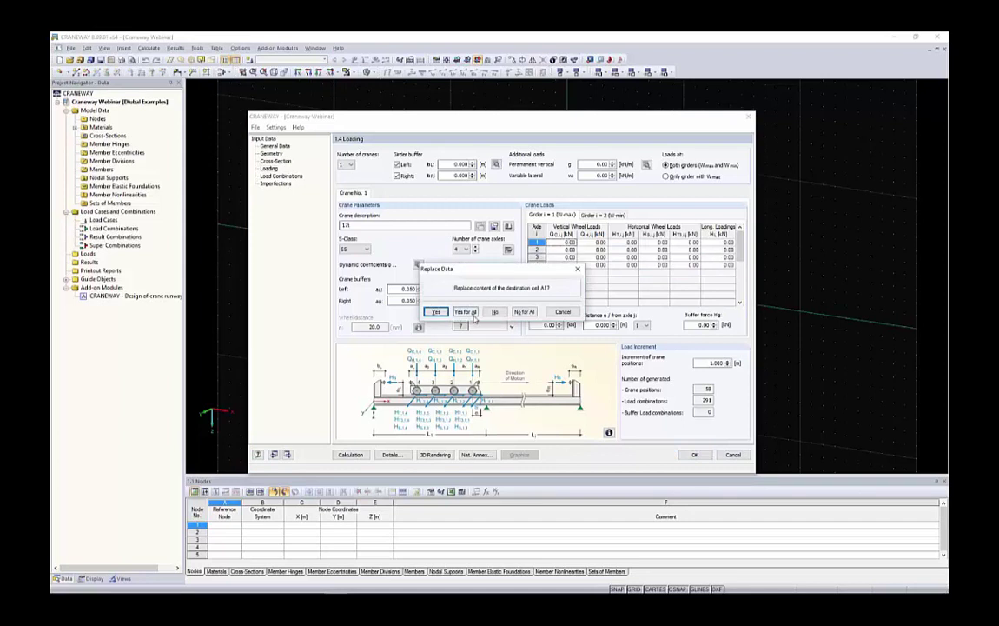
{"action": "left_click", "coordinate": [466, 311]}
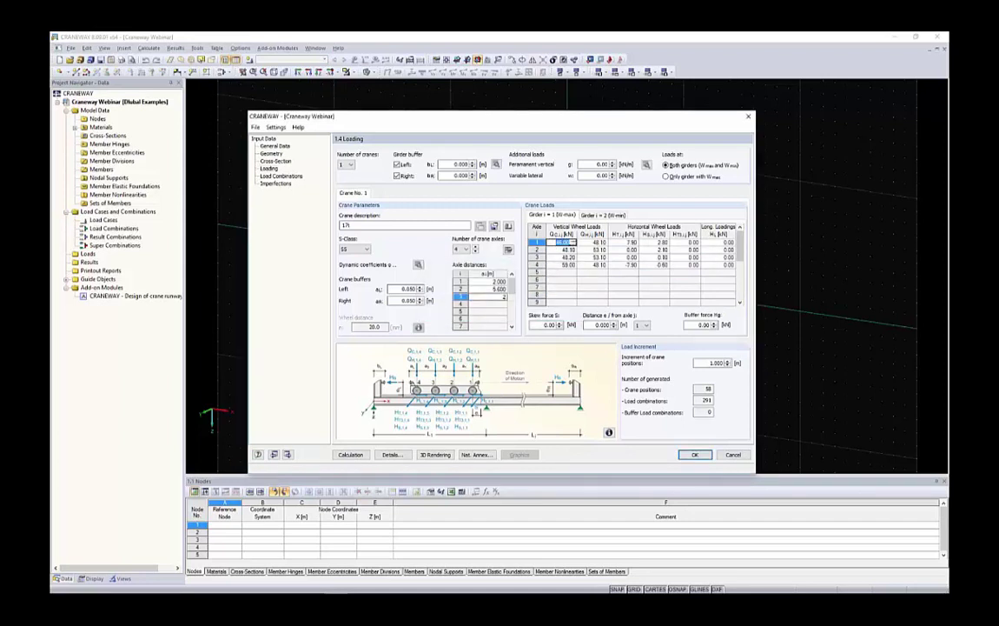
Step: Paste the prepared wheel loads for girder 2 (W-min), replacing every existing value
{"action": "left_click", "coordinate": [608, 215]}
{"action": "key", "text": "alt+Tab"}
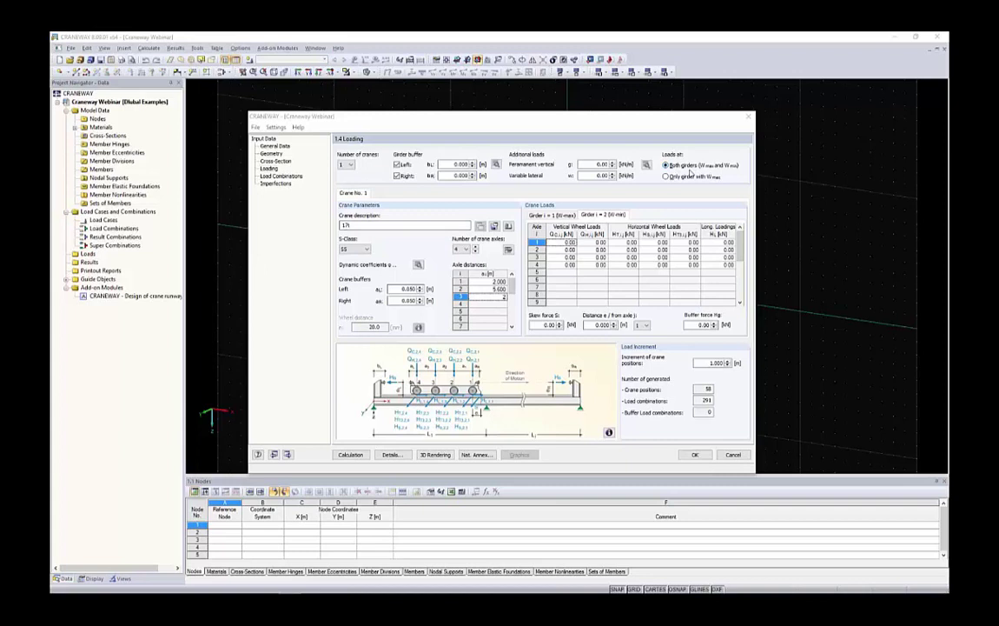
{"action": "left_click_drag", "start_coordinate": [561, 243], "coordinate": [703, 257]}
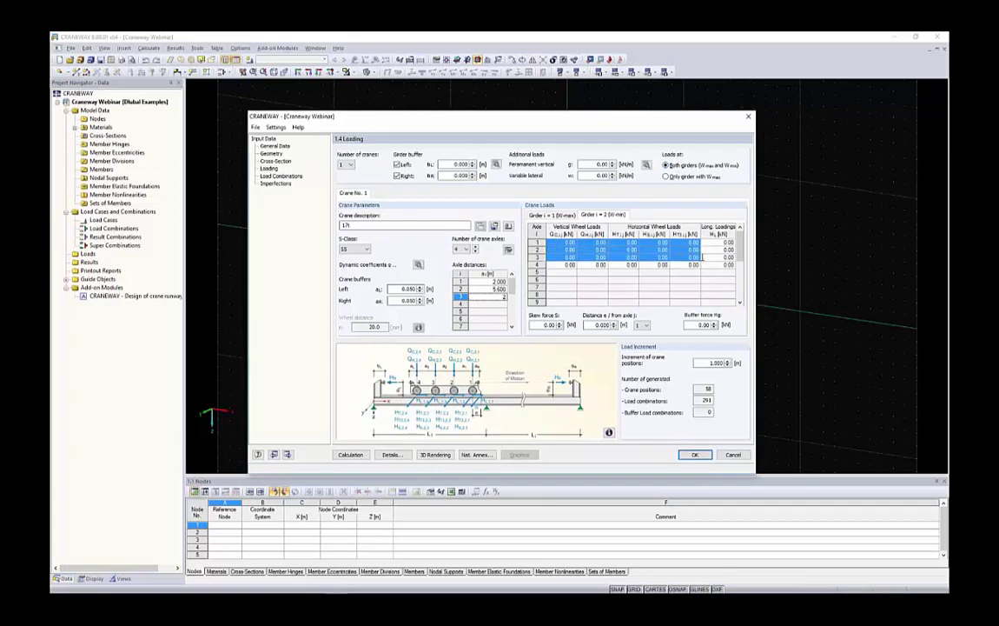
{"action": "key", "text": "ctrl+v"}
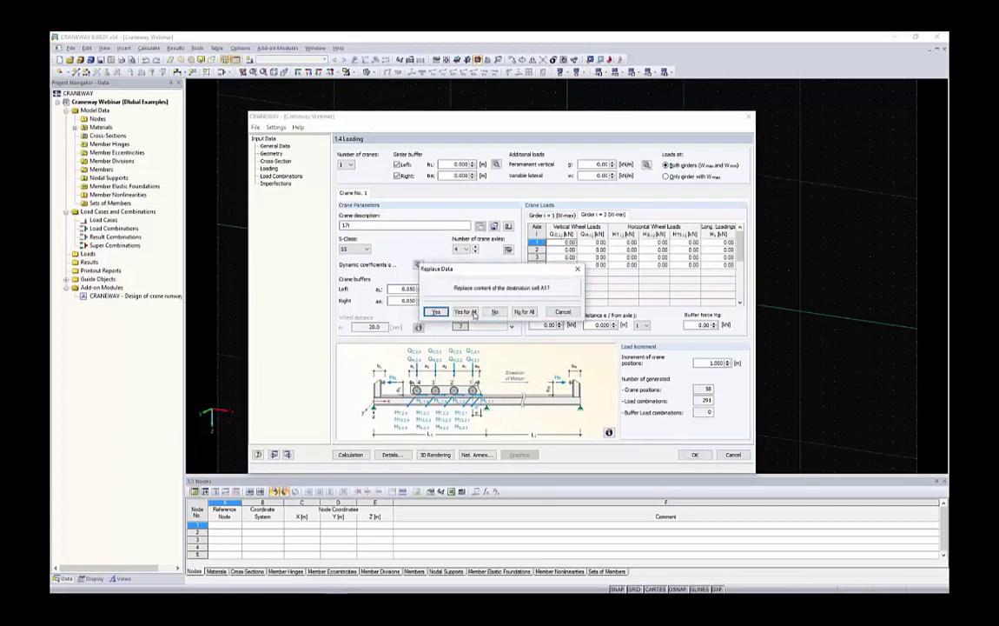
{"action": "left_click", "coordinate": [473, 315]}
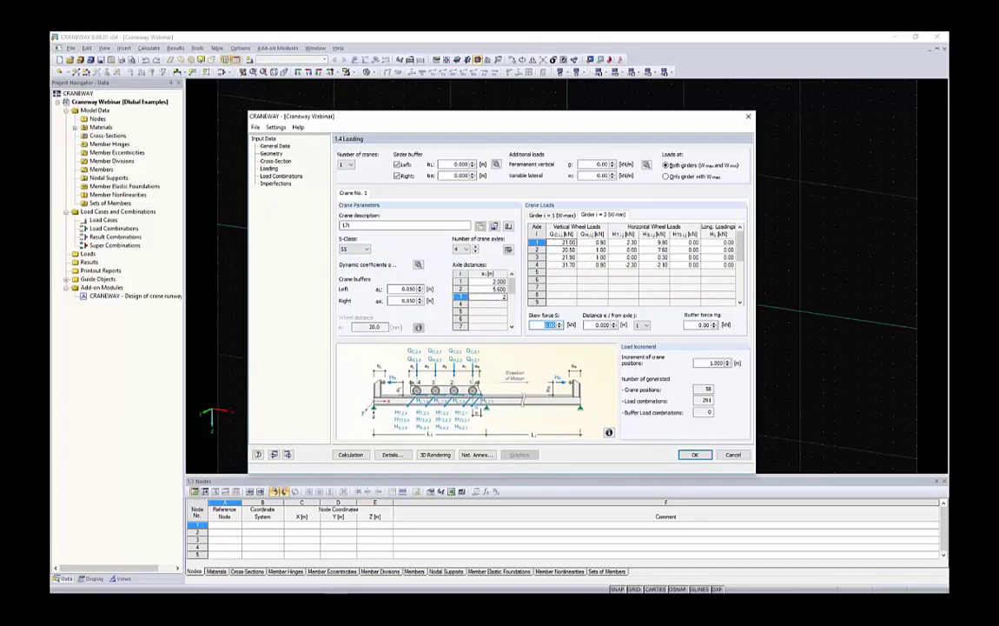
Step: Set the skew force S to -20.10 kN and examine the generated crane positions and load combinations
{"action": "key", "text": "BackSpace"}
{"action": "left_click", "coordinate": [593, 325]}
{"action": "double_click", "coordinate": [713, 362]}
{"action": "double_click", "coordinate": [708, 389]}
{"action": "double_click", "coordinate": [708, 400]}
Step: Try an increment of crane positions of 0.1 m and check the number of generated load combinations
{"action": "double_click", "coordinate": [717, 364]}
{"action": "type", "text": ".1"}
{"action": "key", "text": "Tab"}
{"action": "double_click", "coordinate": [701, 400]}
Step: Set the increment of crane positions to 0.500 m and check the generated crane positions and load combinations
{"action": "left_click", "coordinate": [728, 361]}
{"action": "left_click", "coordinate": [729, 365]}
{"action": "left_click", "coordinate": [728, 360]}
{"action": "left_click_drag", "start_coordinate": [727, 358], "coordinate": [735, 359]}
{"action": "type", "text": "5"}
{"action": "left_click", "coordinate": [698, 324]}
{"action": "double_click", "coordinate": [710, 389]}
{"action": "left_click_drag", "start_coordinate": [702, 364], "coordinate": [743, 366]}
{"action": "type", "text": "1"}
{"action": "left_click", "coordinate": [686, 267]}
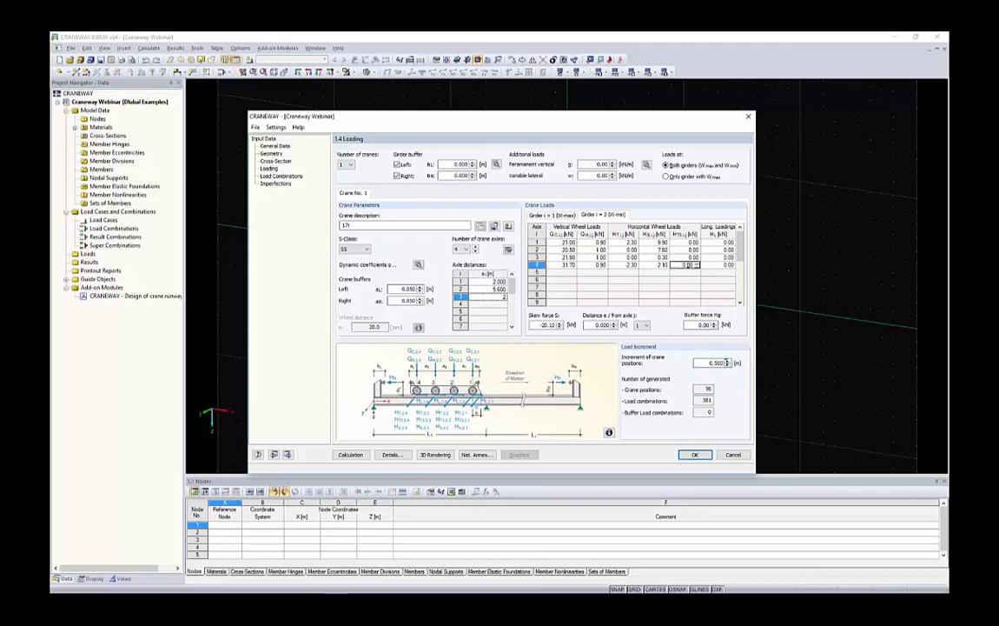
{"action": "left_click_drag", "start_coordinate": [707, 364], "coordinate": [719, 388]}
{"action": "double_click", "coordinate": [707, 401]}
Step: Examine the crane travelling along the girder in the 3D rendering, stepping through its positions from the start up to position 40
{"action": "left_click", "coordinate": [435, 455]}
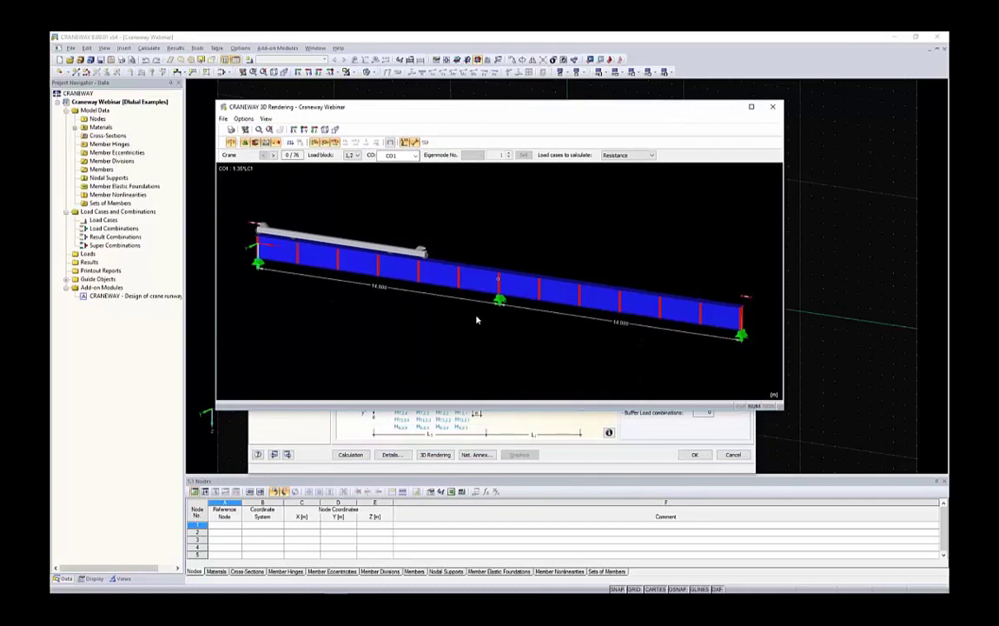
{"action": "middle_click_drag", "start_coordinate": [535, 244], "coordinate": [452, 245], "text": "ctrl"}
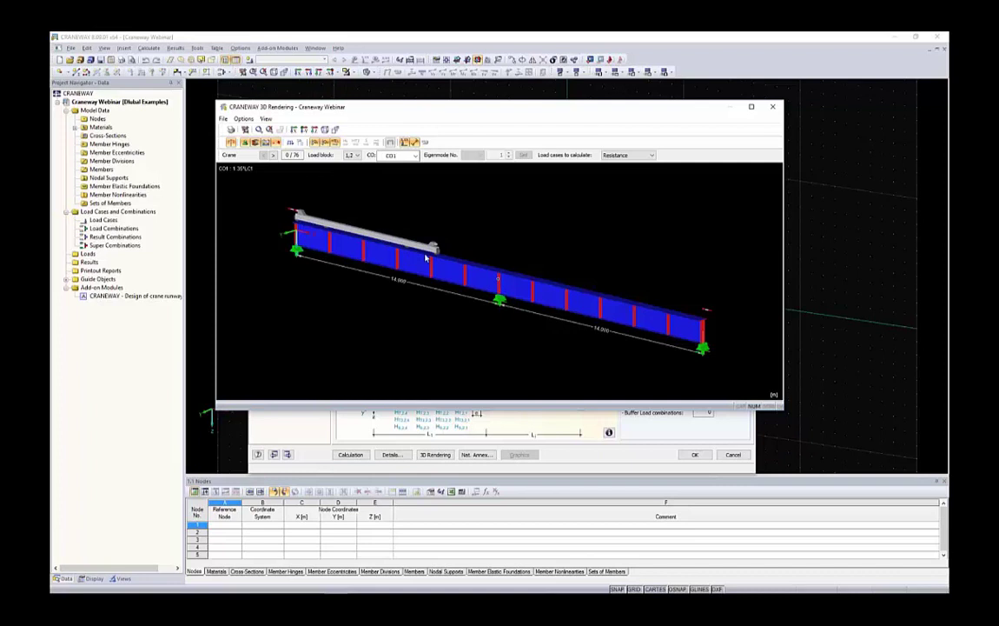
{"action": "left_click", "coordinate": [273, 155]}
{"action": "left_click", "coordinate": [273, 155]}
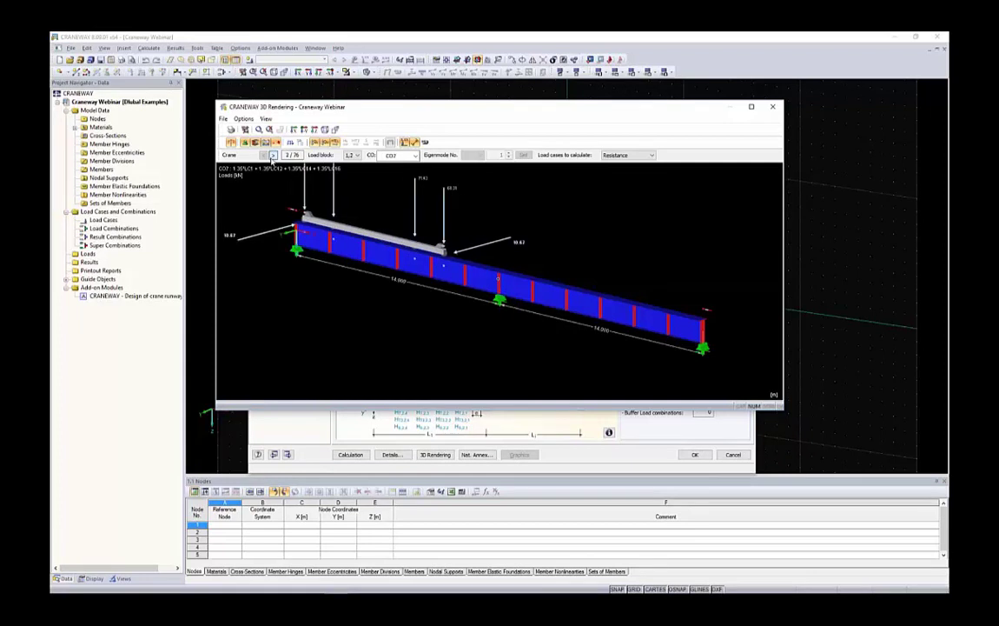
{"action": "left_click", "coordinate": [272, 154]}
{"action": "left_click", "coordinate": [272, 157]}
{"action": "left_click", "coordinate": [272, 157]}
{"action": "left_click", "coordinate": [272, 157]}
{"action": "left_click", "coordinate": [272, 157]}
{"action": "left_click", "coordinate": [272, 157]}
{"action": "left_click", "coordinate": [272, 157]}
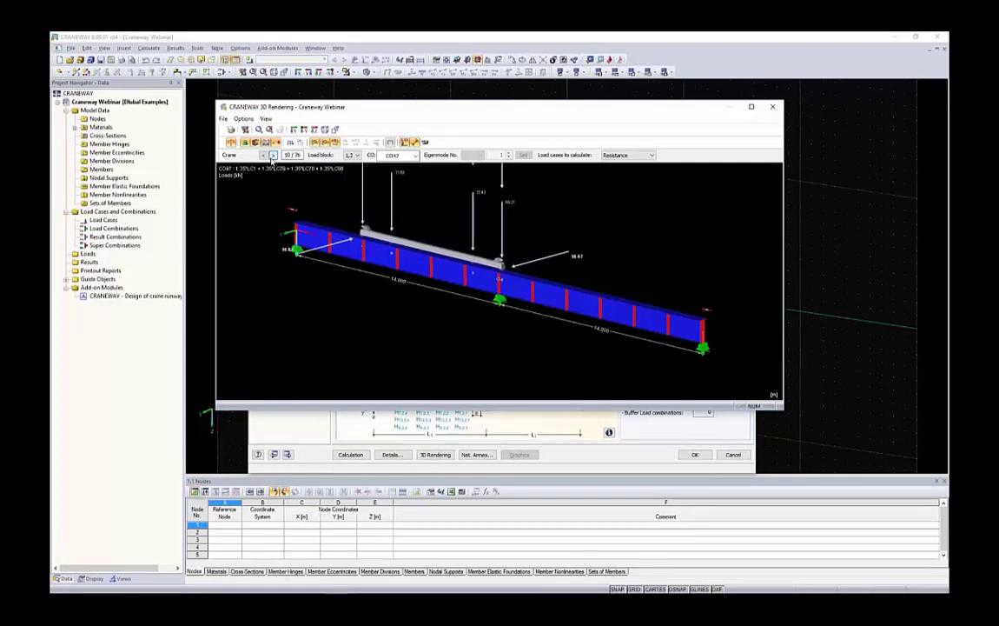
{"action": "left_click", "coordinate": [272, 157]}
{"action": "left_click", "coordinate": [272, 157]}
{"action": "left_click", "coordinate": [273, 155]}
{"action": "left_click", "coordinate": [273, 154]}
{"action": "left_click", "coordinate": [273, 155]}
{"action": "left_click", "coordinate": [273, 155]}
{"action": "left_click", "coordinate": [273, 155]}
{"action": "left_click", "coordinate": [273, 154]}
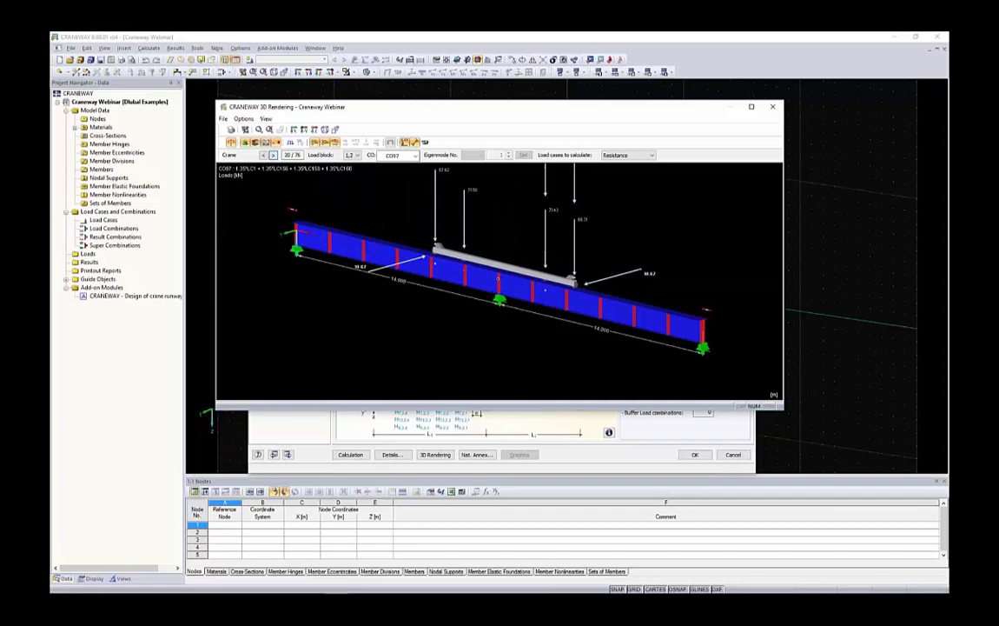
{"action": "left_click", "coordinate": [272, 154]}
{"action": "left_click", "coordinate": [273, 155]}
{"action": "left_click", "coordinate": [273, 155]}
{"action": "left_click", "coordinate": [272, 155]}
{"action": "left_click", "coordinate": [273, 154]}
{"action": "left_click", "coordinate": [273, 155]}
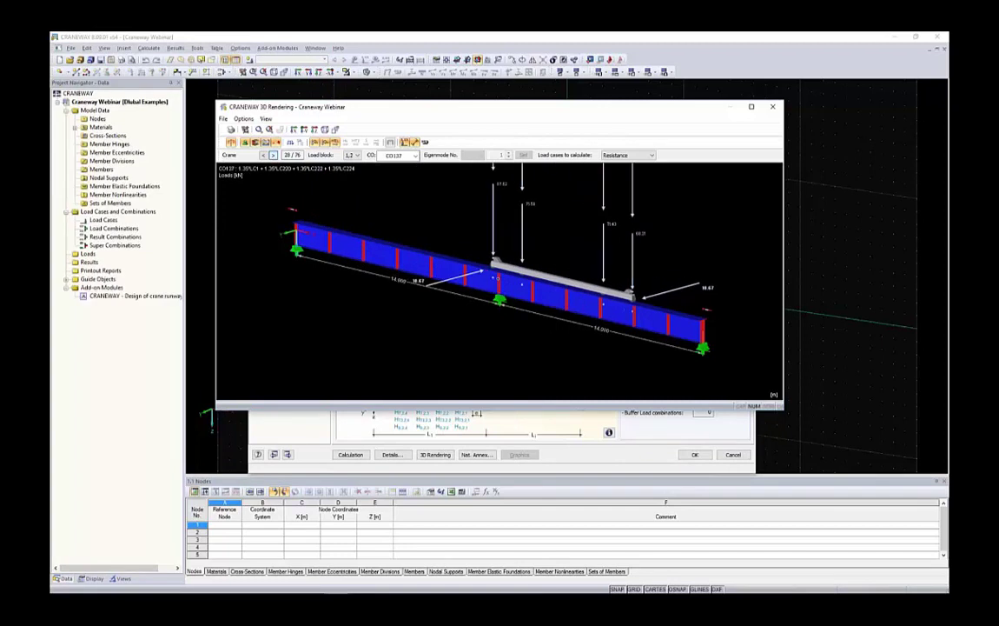
{"action": "left_click", "coordinate": [273, 155]}
{"action": "left_click", "coordinate": [273, 155]}
{"action": "left_click", "coordinate": [273, 154]}
{"action": "left_click", "coordinate": [273, 155]}
{"action": "left_click", "coordinate": [273, 155]}
{"action": "left_click", "coordinate": [273, 155]}
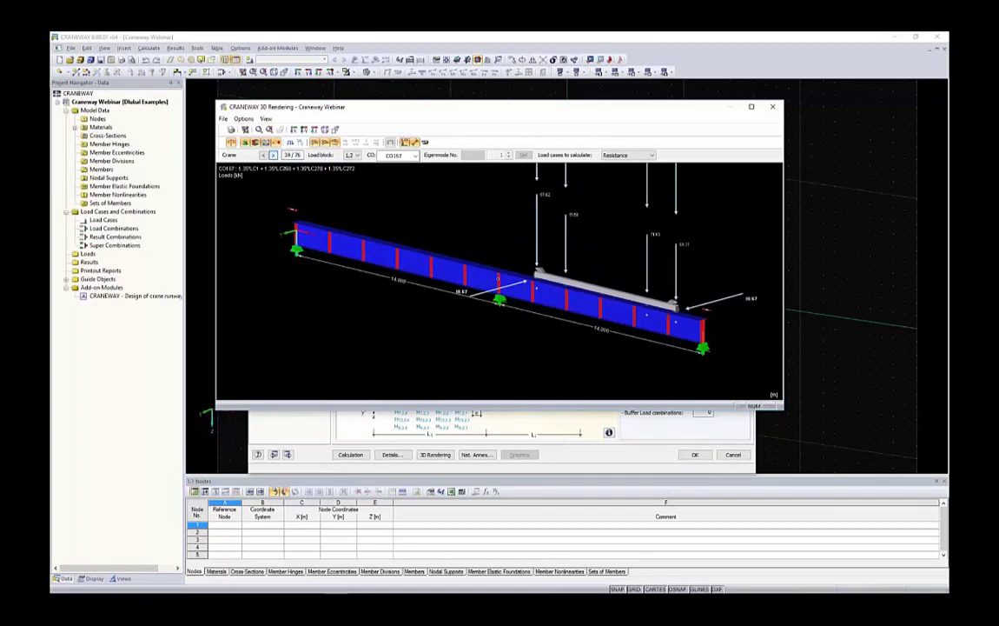
{"action": "left_click", "coordinate": [273, 155]}
{"action": "left_click", "coordinate": [272, 155]}
{"action": "left_click", "coordinate": [272, 155]}
{"action": "left_click", "coordinate": [273, 155]}
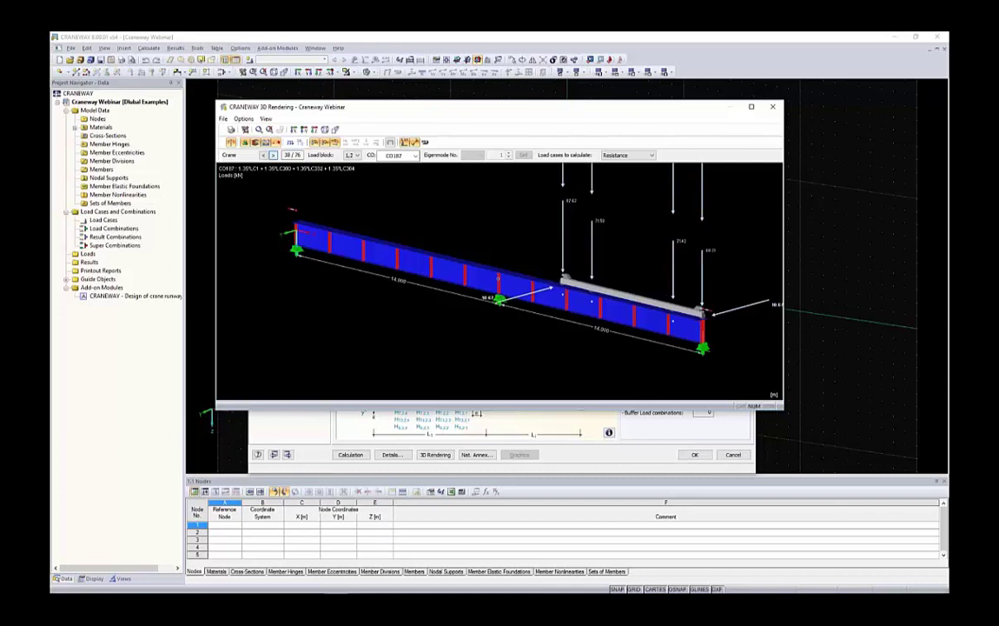
{"action": "left_click", "coordinate": [272, 155]}
{"action": "left_click", "coordinate": [272, 155]}
Step: Display load block 4 in the rendering, look through the available load combinations and close the rendering
{"action": "left_click", "coordinate": [355, 154]}
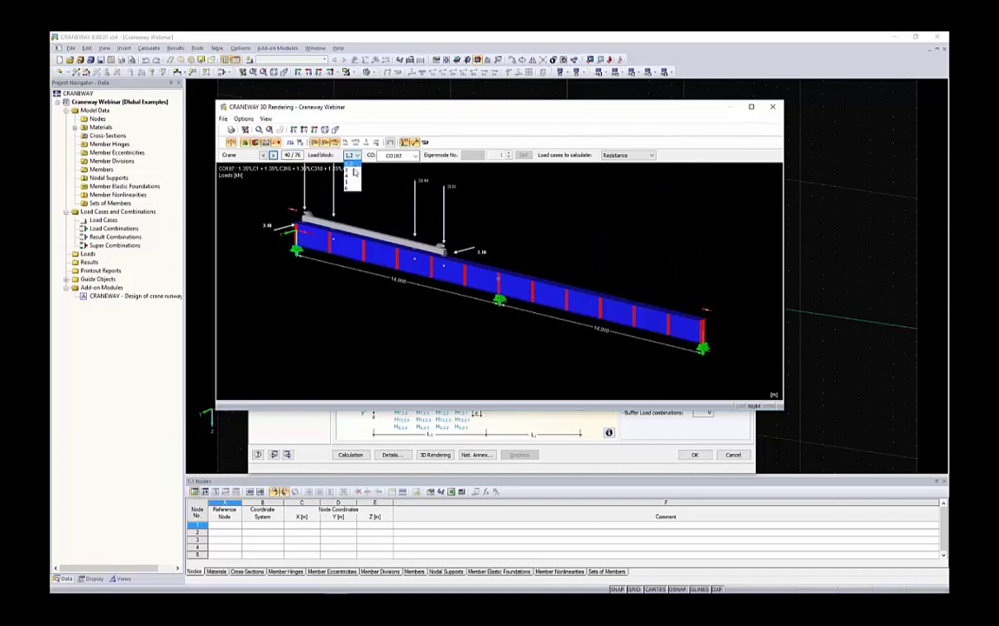
{"action": "left_click", "coordinate": [316, 170]}
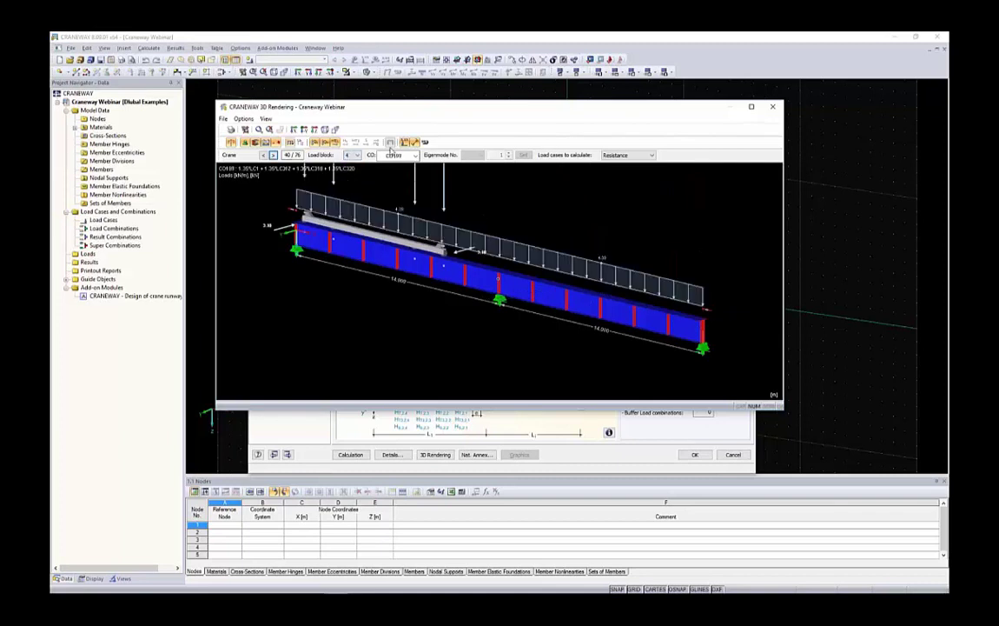
{"action": "left_click", "coordinate": [413, 156]}
{"action": "left_click_drag", "start_coordinate": [417, 314], "coordinate": [417, 338]}
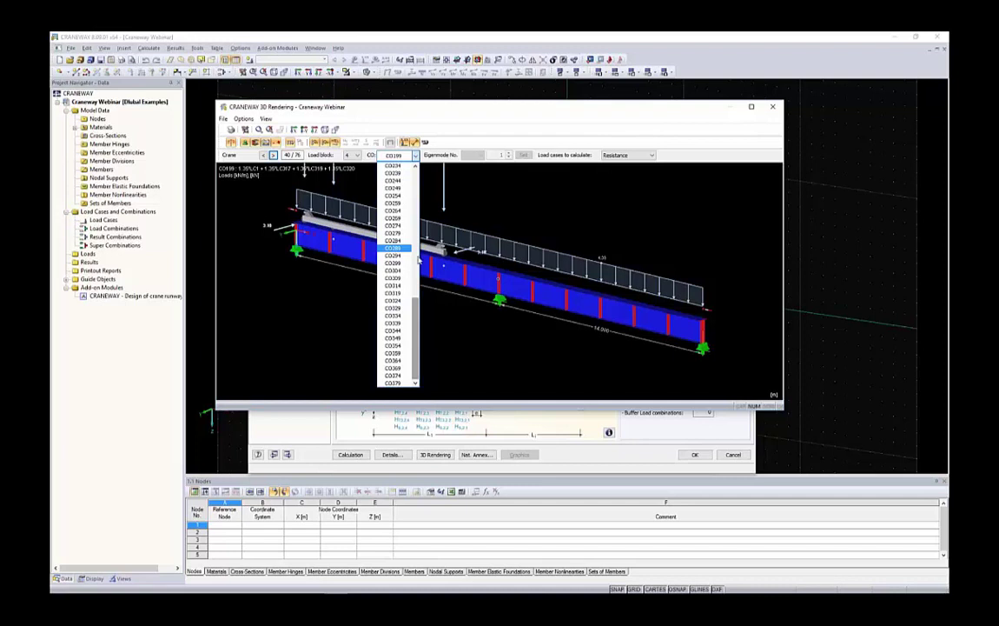
{"action": "left_click", "coordinate": [336, 260]}
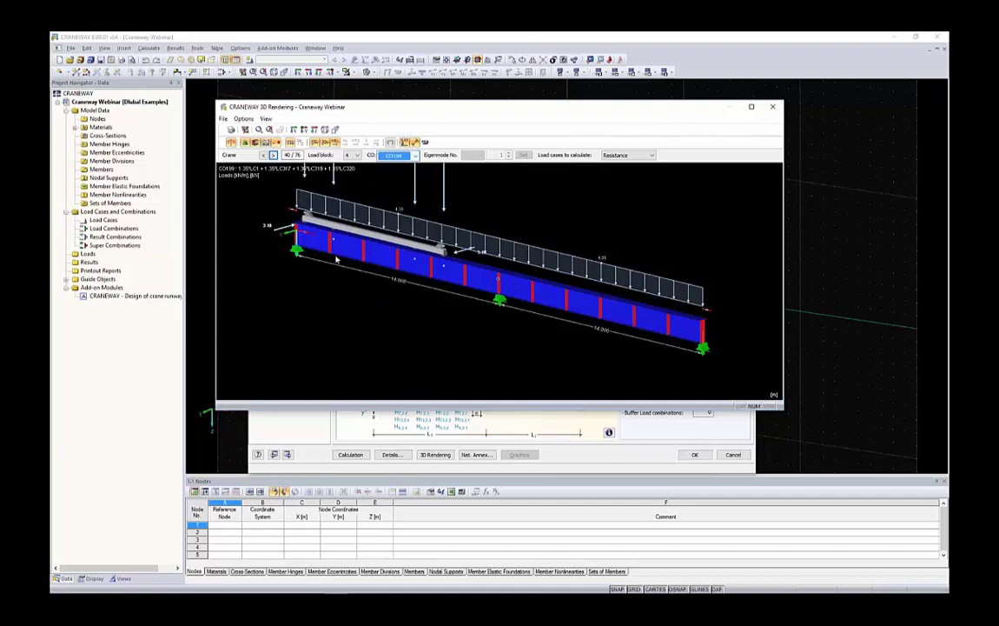
{"action": "left_click", "coordinate": [772, 106]}
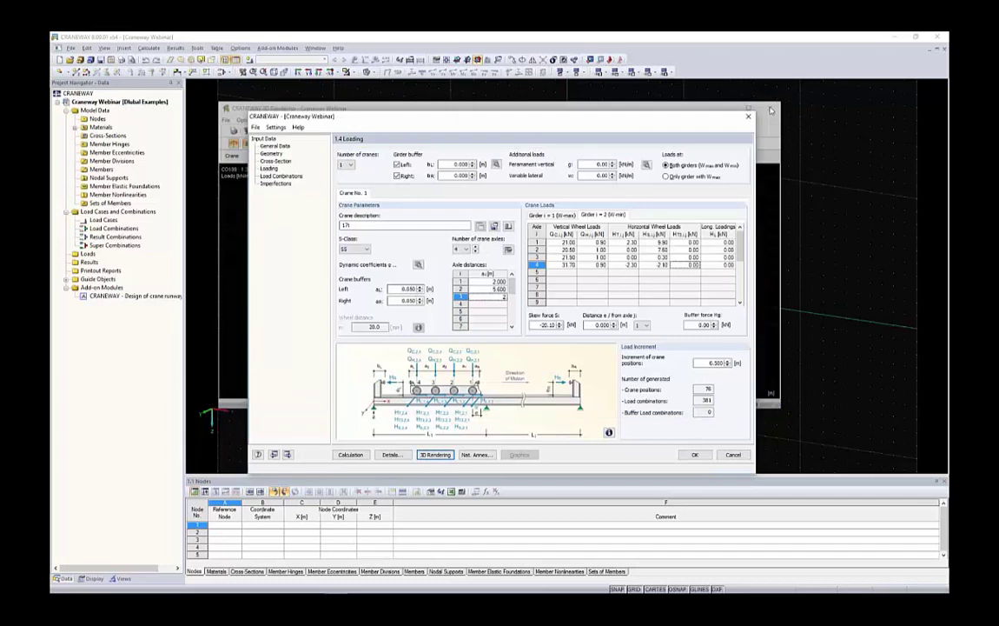
Step: Try a right crane buffer distance of 5.000 m
{"action": "double_click", "coordinate": [406, 301]}
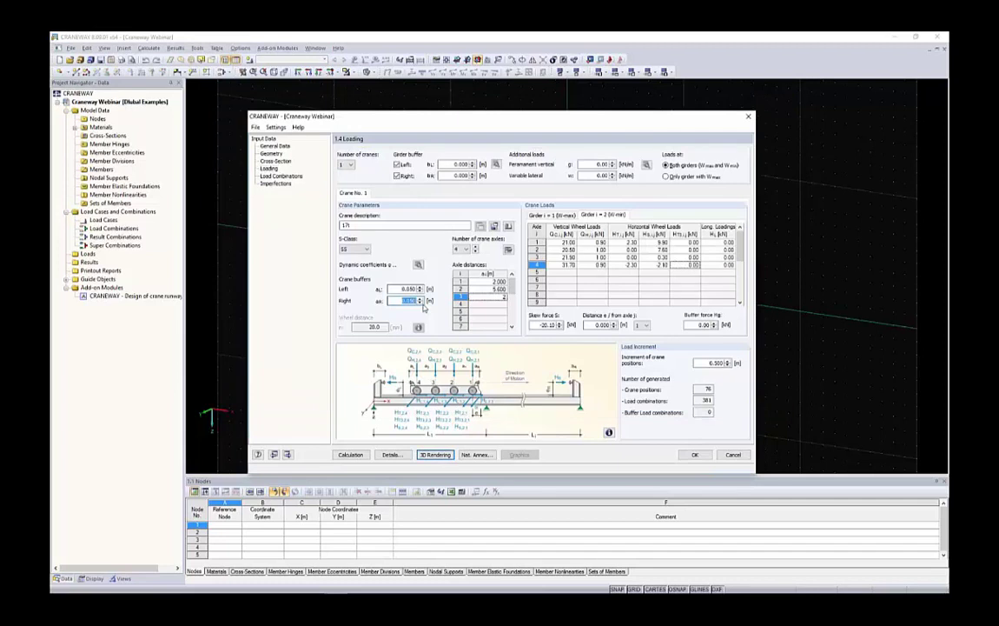
{"action": "type", "text": "5"}
{"action": "left_click", "coordinate": [404, 289]}
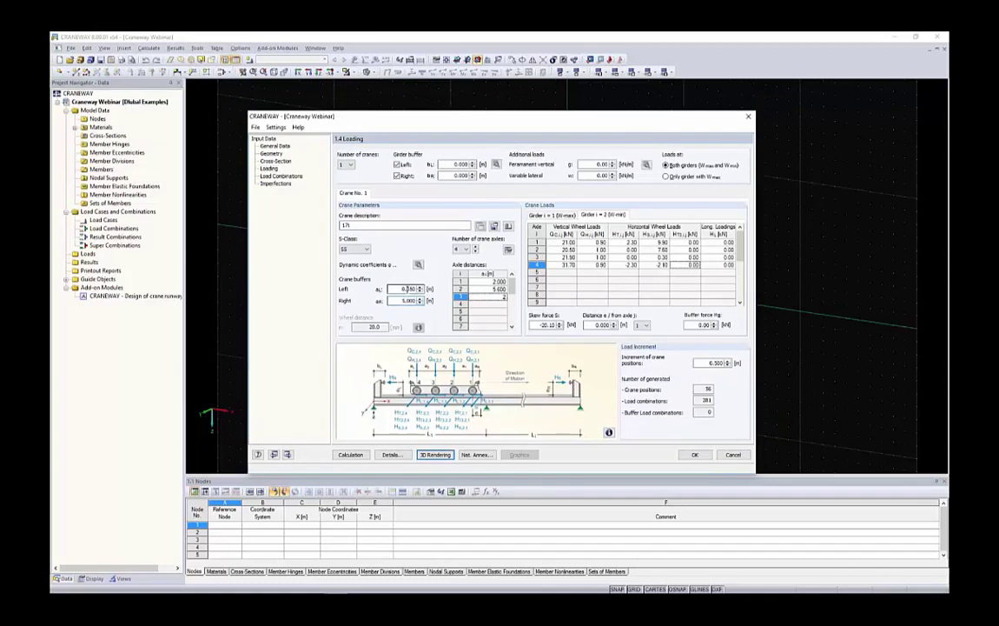
Step: Examine the 3D rendering with the wider crane buffer, stepping through the crane positions for load block 4 up to position 54
{"action": "left_click", "coordinate": [436, 453]}
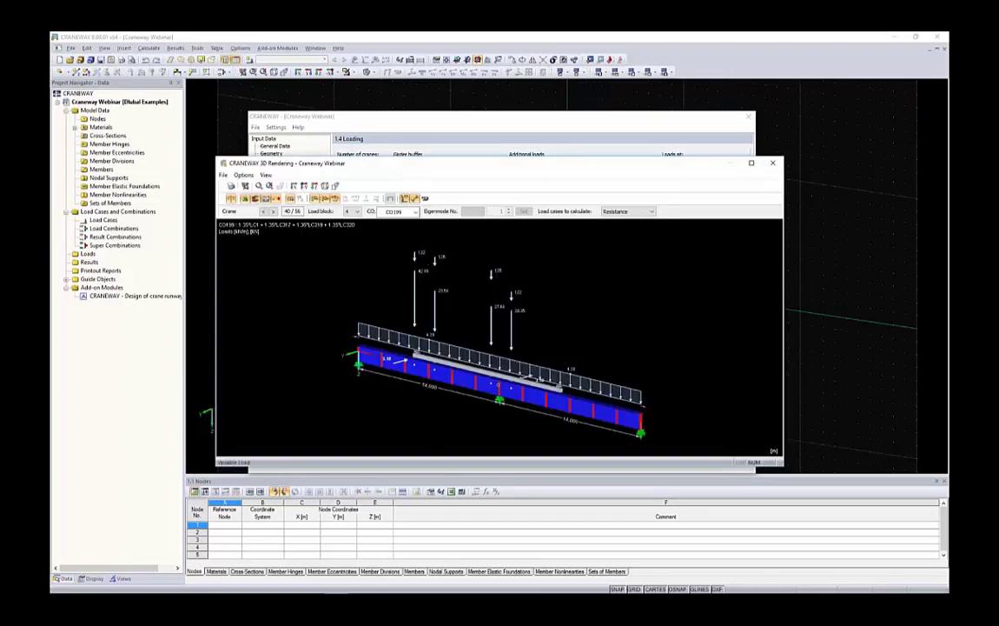
{"action": "left_click", "coordinate": [272, 212]}
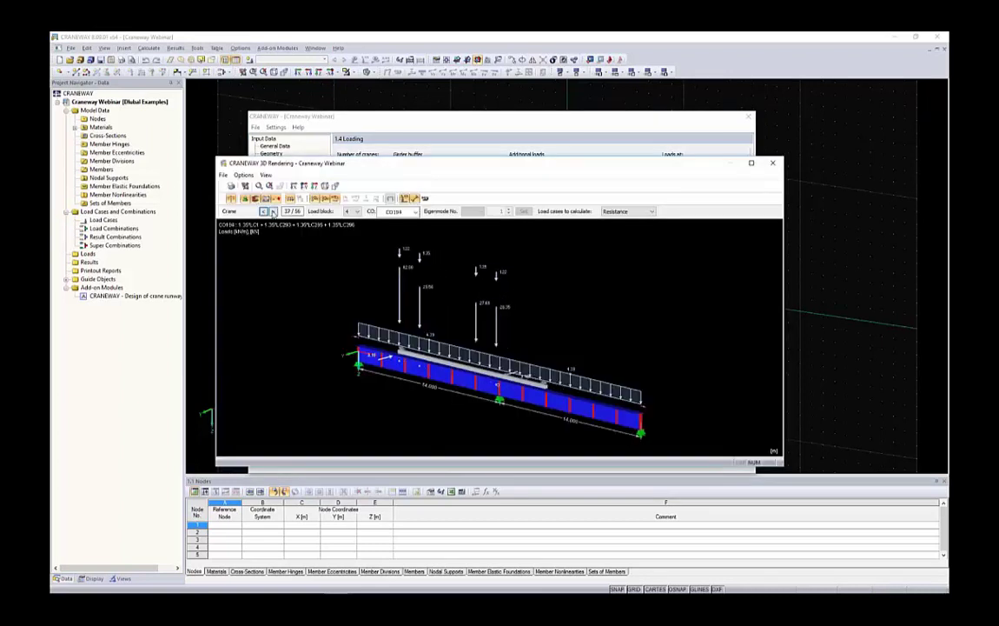
{"action": "left_click", "coordinate": [273, 212]}
{"action": "left_click", "coordinate": [273, 212]}
{"action": "left_click", "coordinate": [273, 212]}
{"action": "left_click", "coordinate": [274, 212]}
{"action": "left_click", "coordinate": [274, 212]}
{"action": "left_click", "coordinate": [274, 212]}
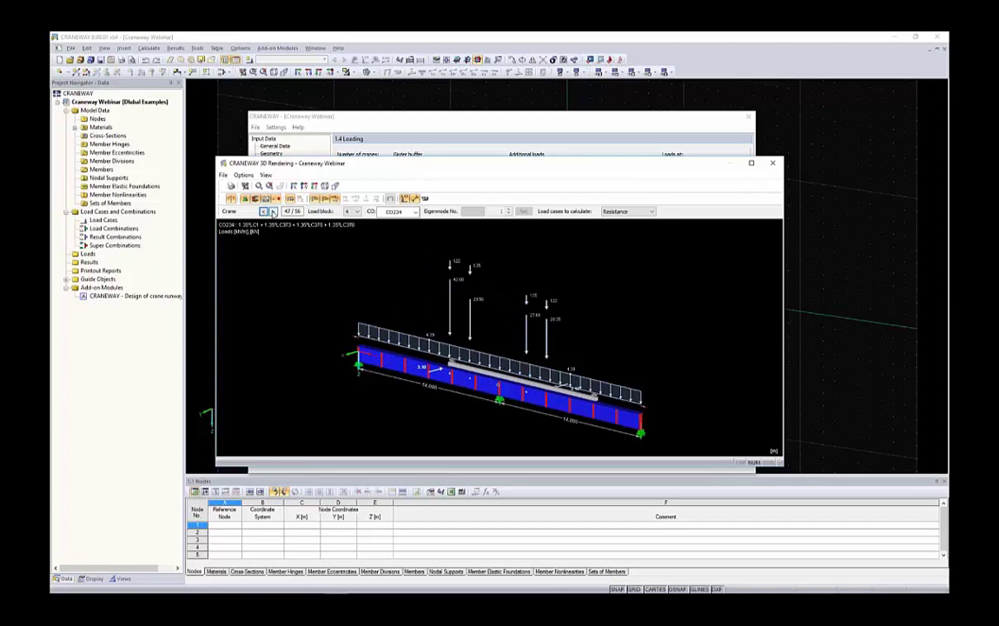
{"action": "left_click", "coordinate": [274, 212]}
{"action": "left_click", "coordinate": [274, 212]}
{"action": "left_click", "coordinate": [274, 212]}
{"action": "left_click", "coordinate": [274, 212]}
{"action": "left_click", "coordinate": [274, 212]}
{"action": "left_click", "coordinate": [274, 212]}
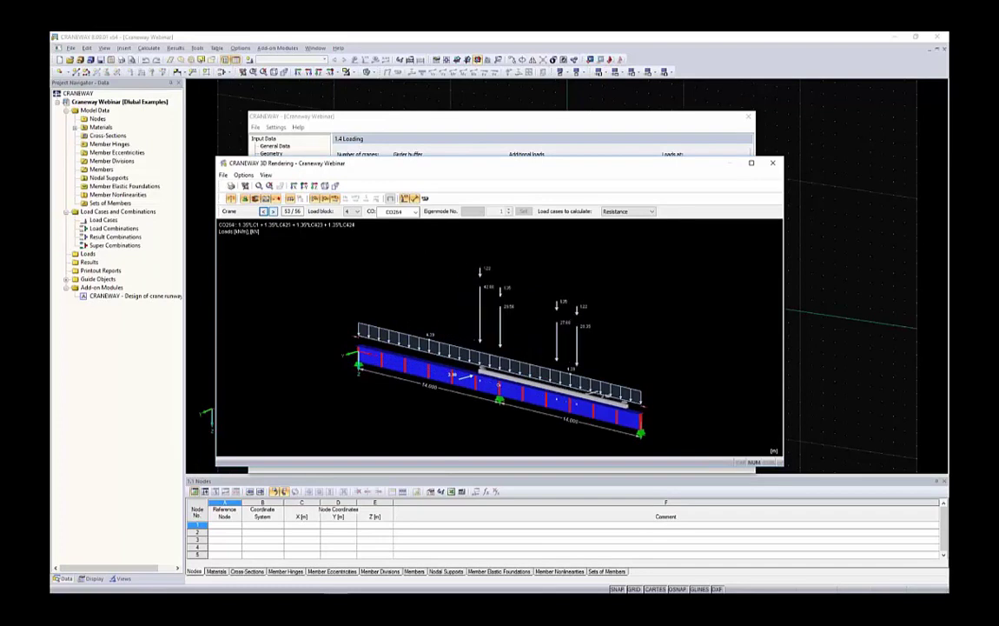
{"action": "left_click", "coordinate": [273, 212]}
Step: Display load block 1,2 and step back through the crane positions to examine position 28 at the girder's far end
{"action": "left_click", "coordinate": [352, 211]}
{"action": "left_click", "coordinate": [352, 228]}
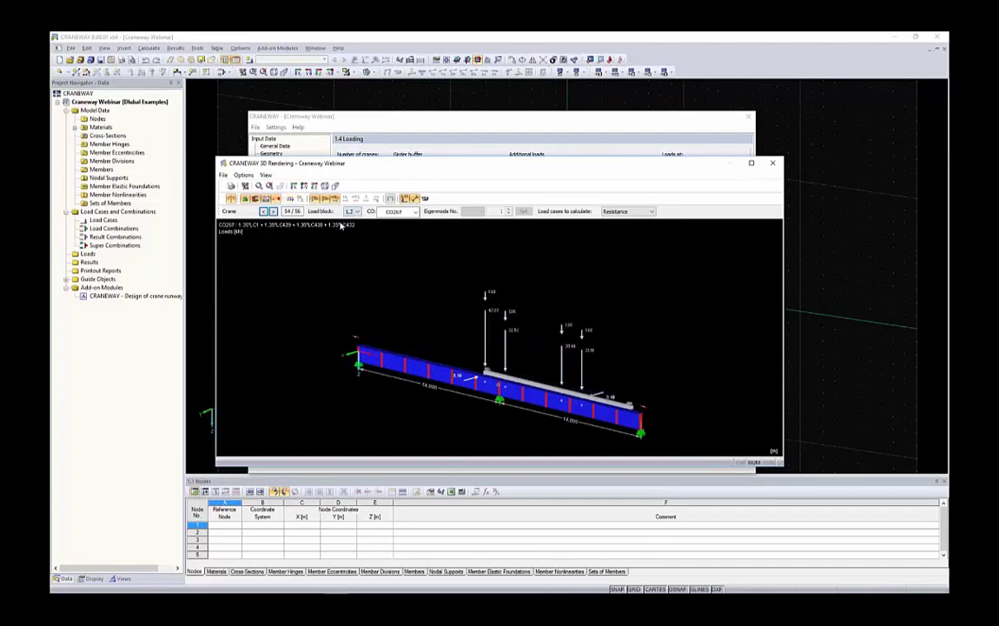
{"action": "left_click", "coordinate": [264, 212]}
{"action": "left_click", "coordinate": [264, 212]}
{"action": "left_click", "coordinate": [264, 212]}
{"action": "left_click", "coordinate": [264, 212]}
{"action": "left_click", "coordinate": [264, 212]}
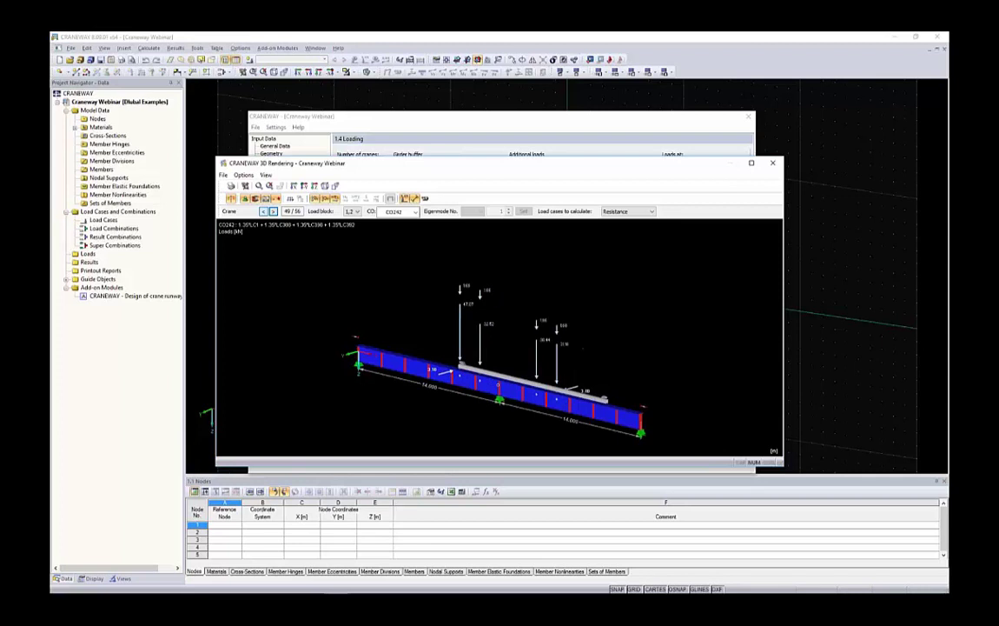
{"action": "left_click", "coordinate": [264, 212]}
{"action": "left_click", "coordinate": [264, 212]}
{"action": "left_click", "coordinate": [264, 212]}
{"action": "left_click", "coordinate": [265, 212]}
{"action": "left_click", "coordinate": [264, 212]}
{"action": "left_click", "coordinate": [264, 212]}
{"action": "left_click", "coordinate": [264, 212]}
{"action": "left_click", "coordinate": [264, 212]}
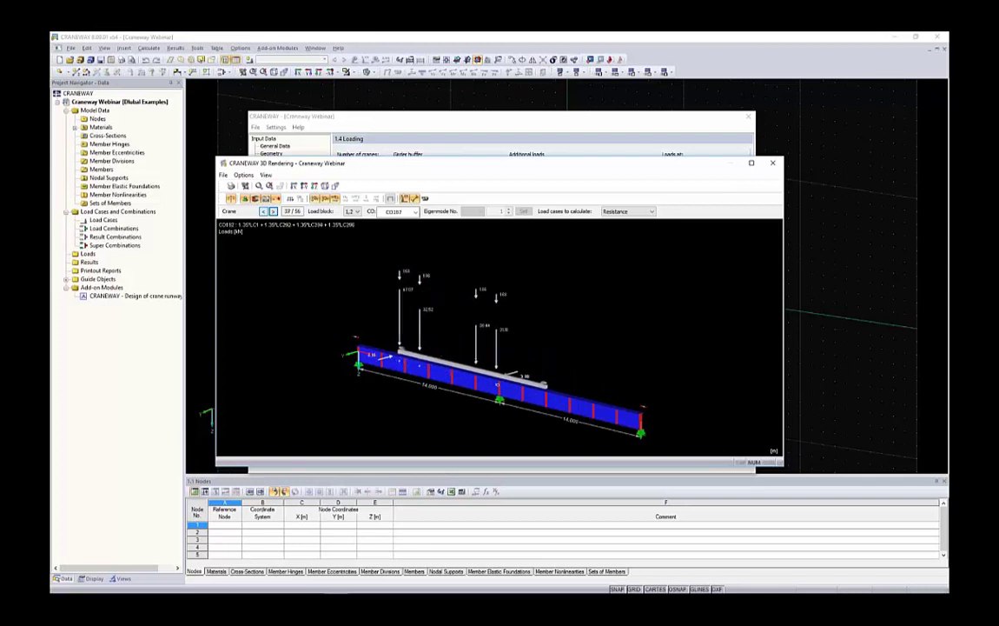
{"action": "left_click", "coordinate": [264, 212]}
{"action": "left_click", "coordinate": [264, 212]}
{"action": "left_click", "coordinate": [264, 212]}
{"action": "left_click", "coordinate": [264, 212]}
{"action": "left_click", "coordinate": [265, 212]}
{"action": "left_click", "coordinate": [265, 212]}
{"action": "left_click", "coordinate": [264, 212]}
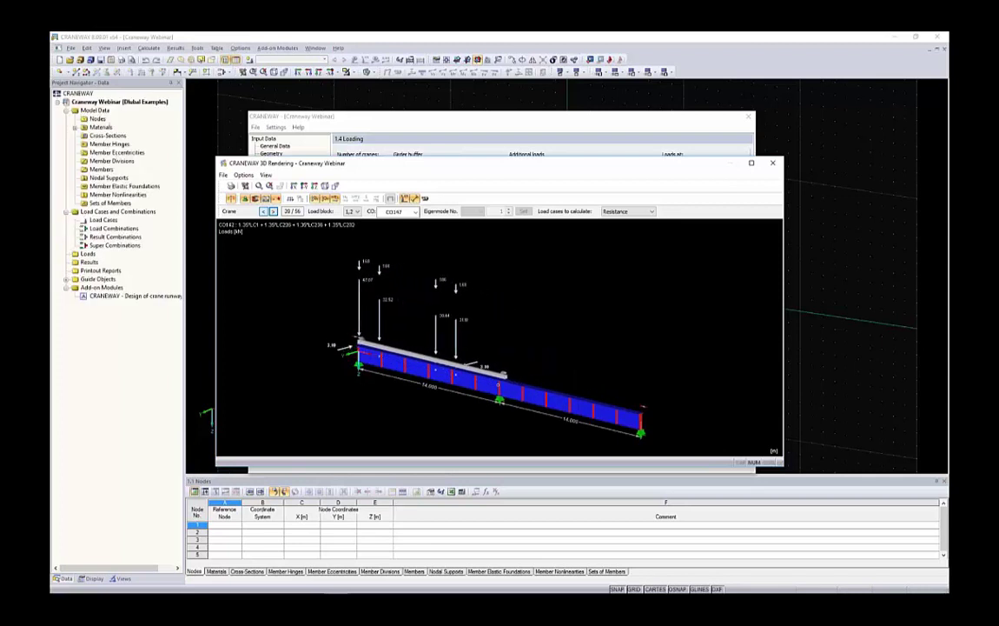
{"action": "left_click", "coordinate": [264, 212]}
{"action": "left_click", "coordinate": [264, 212]}
{"action": "left_click", "coordinate": [264, 212]}
{"action": "left_click", "coordinate": [264, 212]}
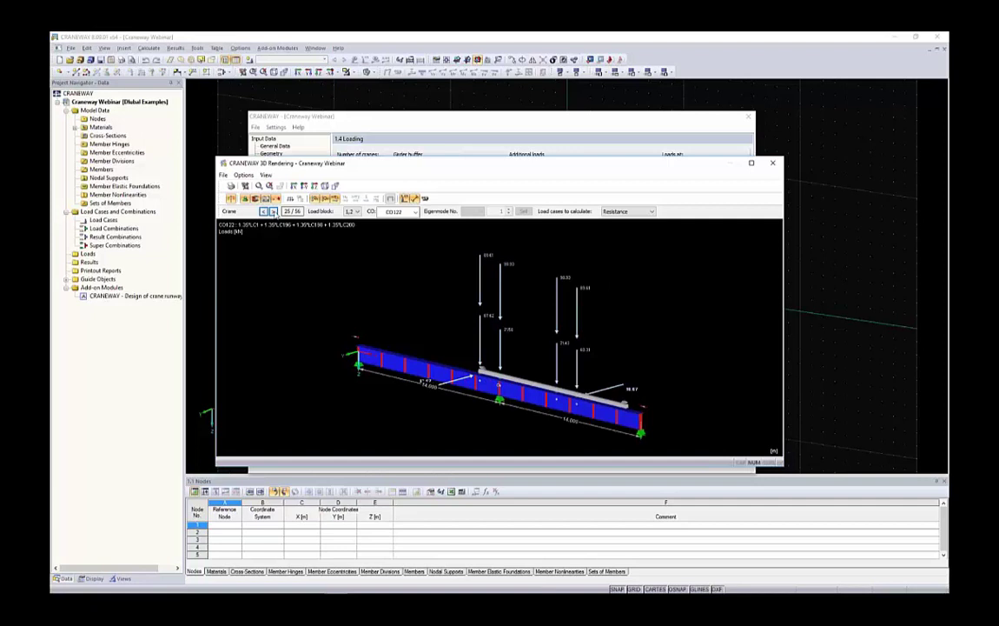
{"action": "left_click", "coordinate": [264, 212]}
{"action": "left_click", "coordinate": [264, 212]}
{"action": "left_click", "coordinate": [264, 212]}
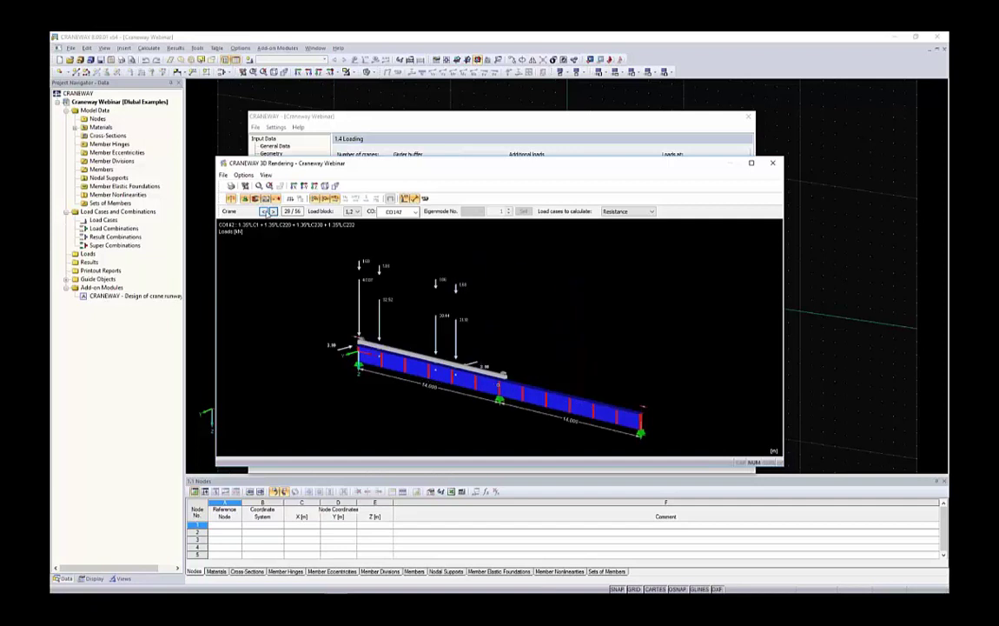
{"action": "left_click", "coordinate": [267, 213]}
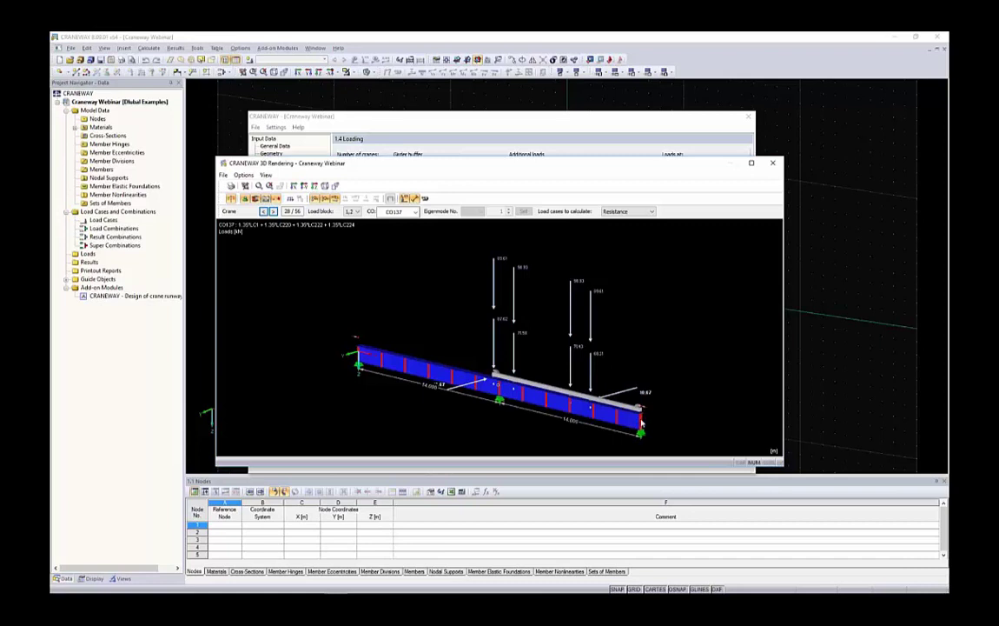
Step: Step the crane back from position 28 to its first position and examine its loads at the girder start
{"action": "left_click", "coordinate": [263, 211]}
{"action": "left_click", "coordinate": [263, 211]}
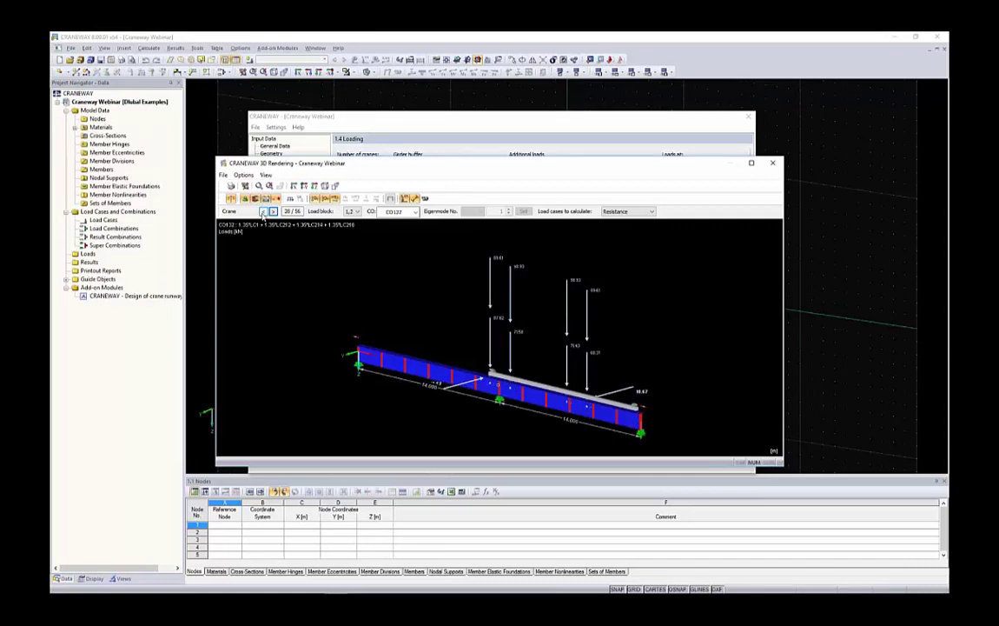
{"action": "left_click", "coordinate": [263, 211]}
{"action": "left_click", "coordinate": [263, 211]}
{"action": "left_click", "coordinate": [263, 211]}
{"action": "left_click", "coordinate": [263, 211]}
{"action": "left_click", "coordinate": [263, 212]}
{"action": "left_click", "coordinate": [263, 211]}
{"action": "left_click", "coordinate": [263, 212]}
{"action": "left_click", "coordinate": [263, 211]}
{"action": "left_click", "coordinate": [263, 211]}
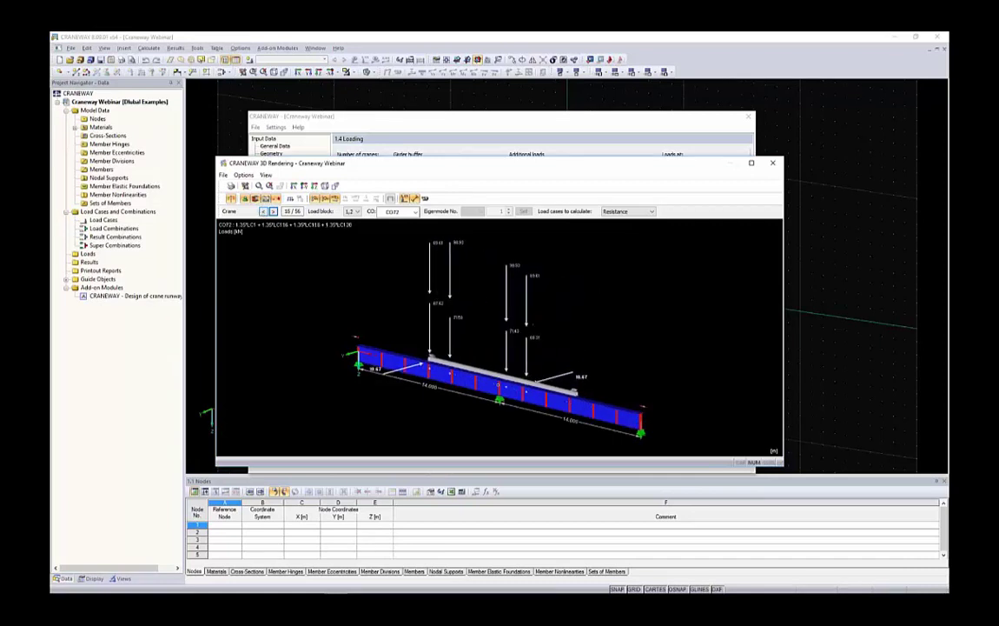
{"action": "left_click", "coordinate": [263, 211]}
{"action": "left_click", "coordinate": [263, 211]}
{"action": "left_click", "coordinate": [263, 211]}
{"action": "left_click", "coordinate": [263, 211]}
{"action": "left_click", "coordinate": [263, 211]}
{"action": "left_click", "coordinate": [263, 212]}
{"action": "left_click", "coordinate": [263, 211]}
{"action": "left_click", "coordinate": [264, 211]}
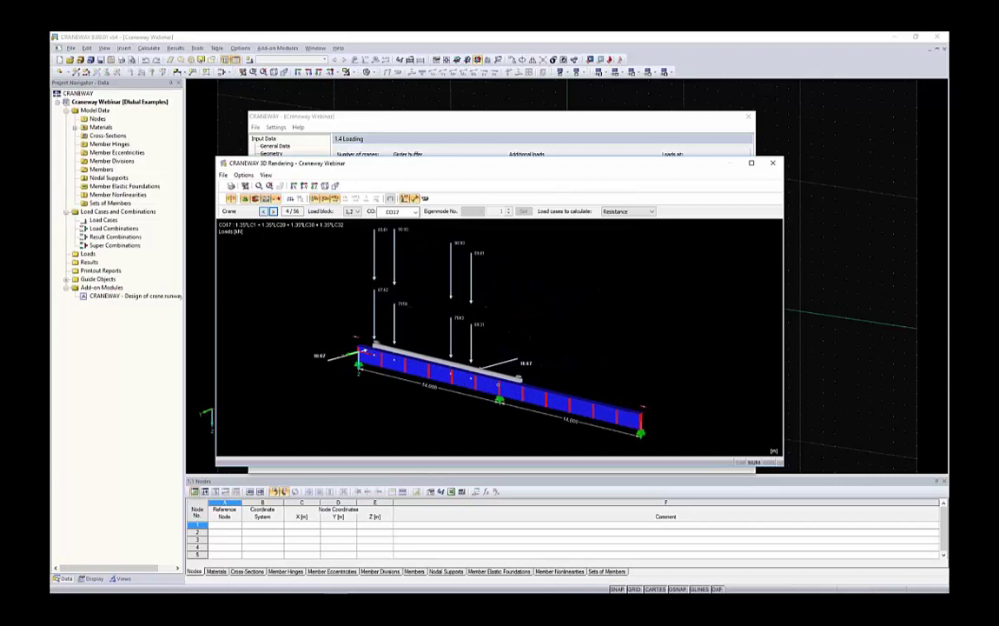
{"action": "left_click", "coordinate": [264, 211]}
{"action": "left_click", "coordinate": [263, 211]}
{"action": "left_click", "coordinate": [263, 211]}
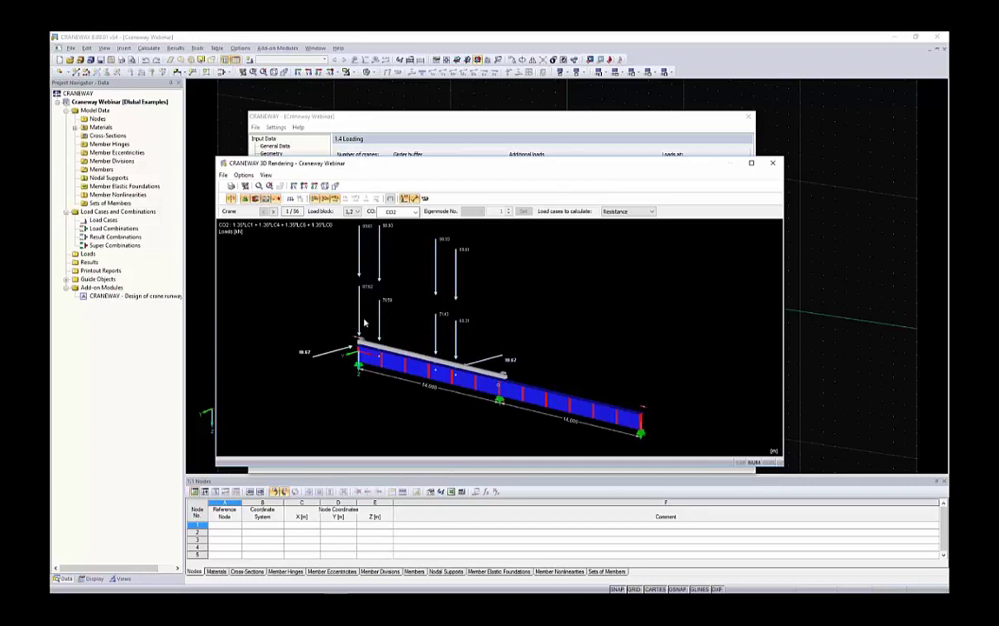
Step: Check which load case types can be calculated and close the 3D rendering
{"action": "left_click", "coordinate": [613, 212]}
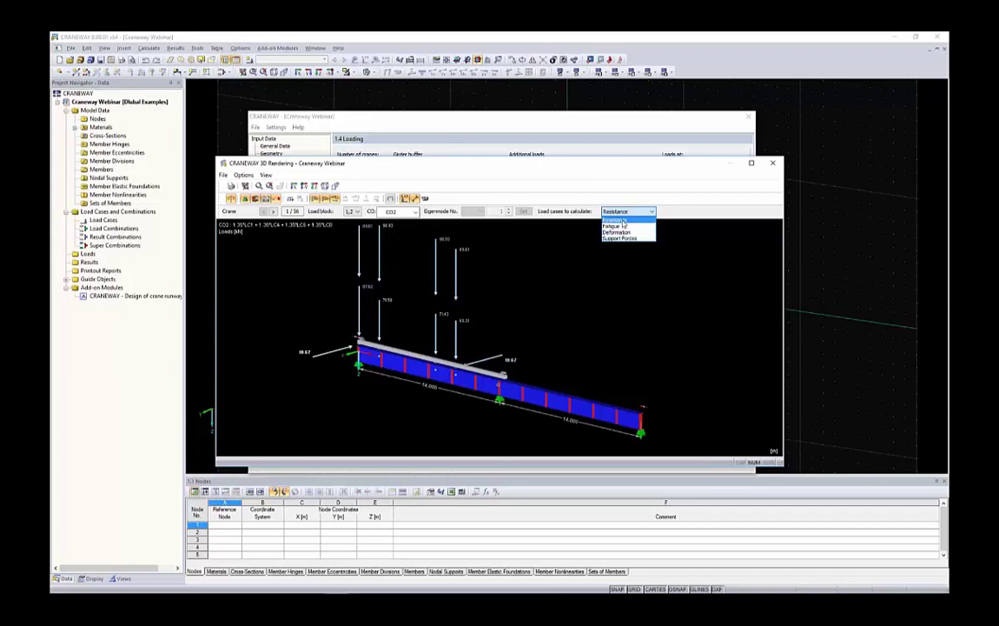
{"action": "left_click", "coordinate": [677, 272]}
{"action": "left_click", "coordinate": [773, 163]}
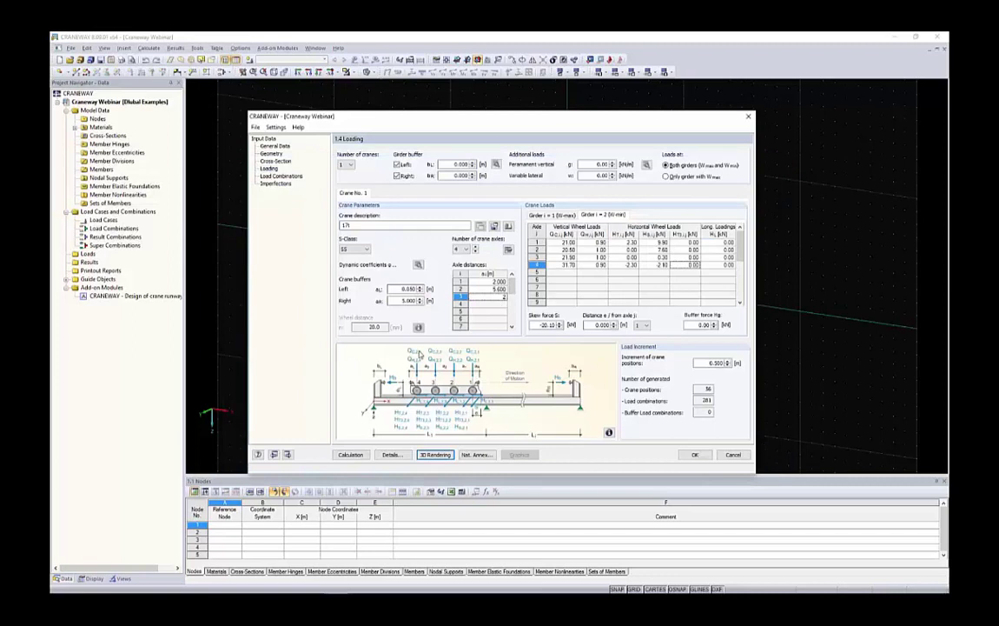
Step: Set the right crane buffer distance to 0.05 m
{"action": "left_click_drag", "start_coordinate": [398, 301], "coordinate": [438, 303]}
{"action": "type", "text": ".05"}
{"action": "key", "text": "shift+Tab"}
{"action": "key", "text": "Tab"}
Step: Examine the generated load combinations for Resistance, checking the crane location and load description of the last one, CO381
{"action": "left_click", "coordinate": [276, 176]}
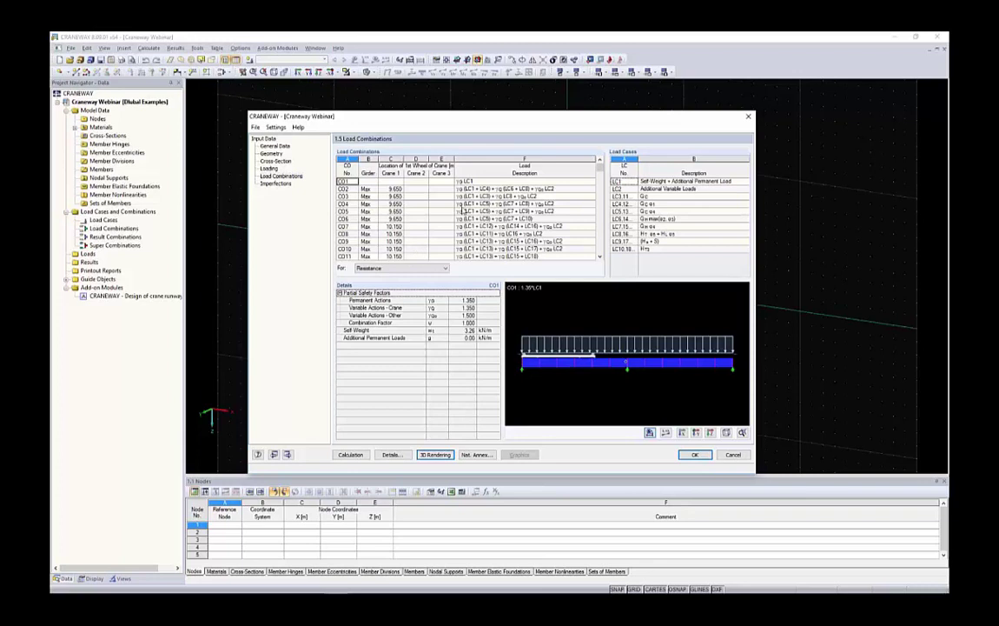
{"action": "left_click", "coordinate": [373, 270]}
{"action": "left_click_drag", "start_coordinate": [600, 169], "coordinate": [602, 253]}
{"action": "left_click", "coordinate": [394, 251]}
{"action": "left_click", "coordinate": [391, 258]}
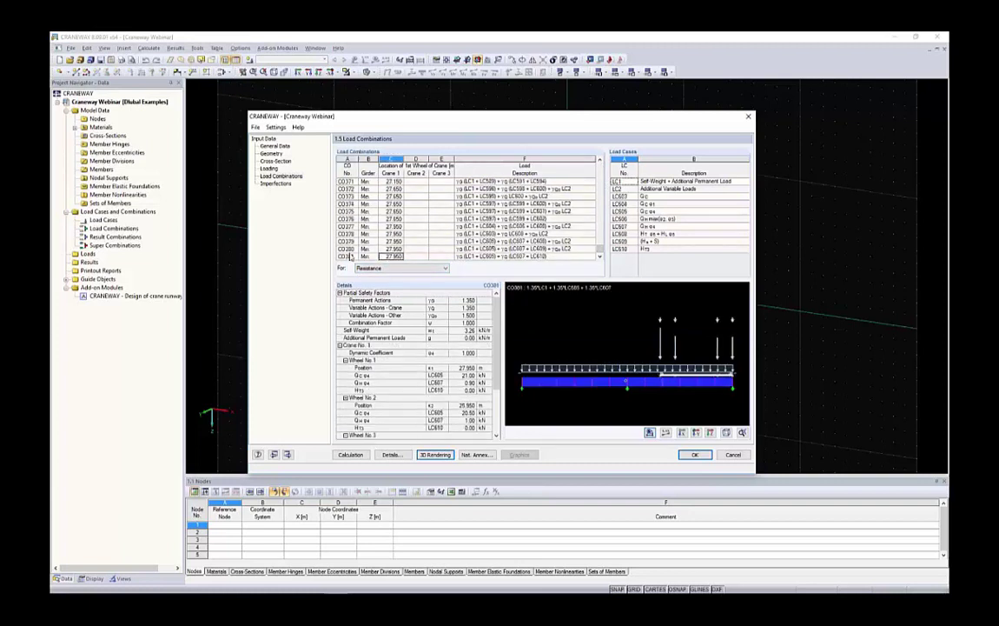
{"action": "left_click_drag", "start_coordinate": [527, 258], "coordinate": [377, 261]}
{"action": "left_click", "coordinate": [492, 258]}
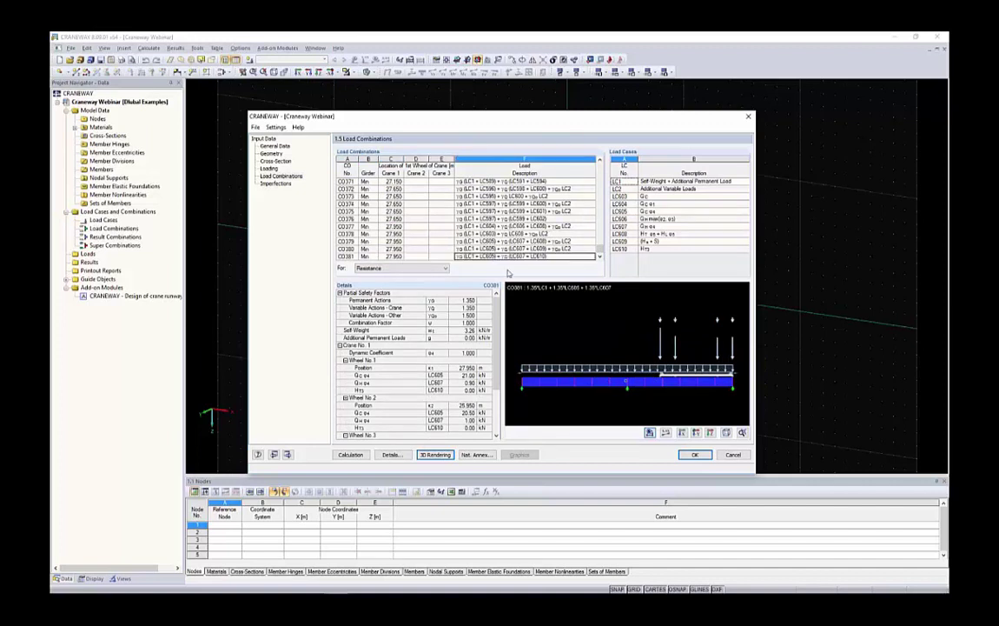
Step: Examine the wheel loads of combination CO381 and compare them with earlier combinations back to the start of the Resistance list
{"action": "scroll", "coordinate": [376, 317], "scroll_direction": "down", "scroll_amount": 3}
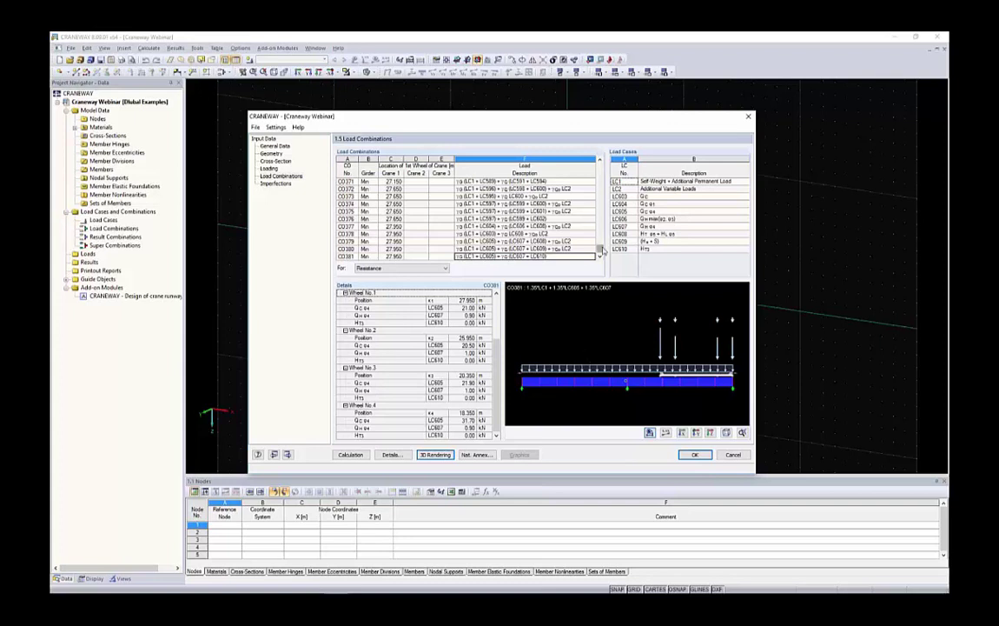
{"action": "left_click_drag", "start_coordinate": [600, 249], "coordinate": [599, 225]}
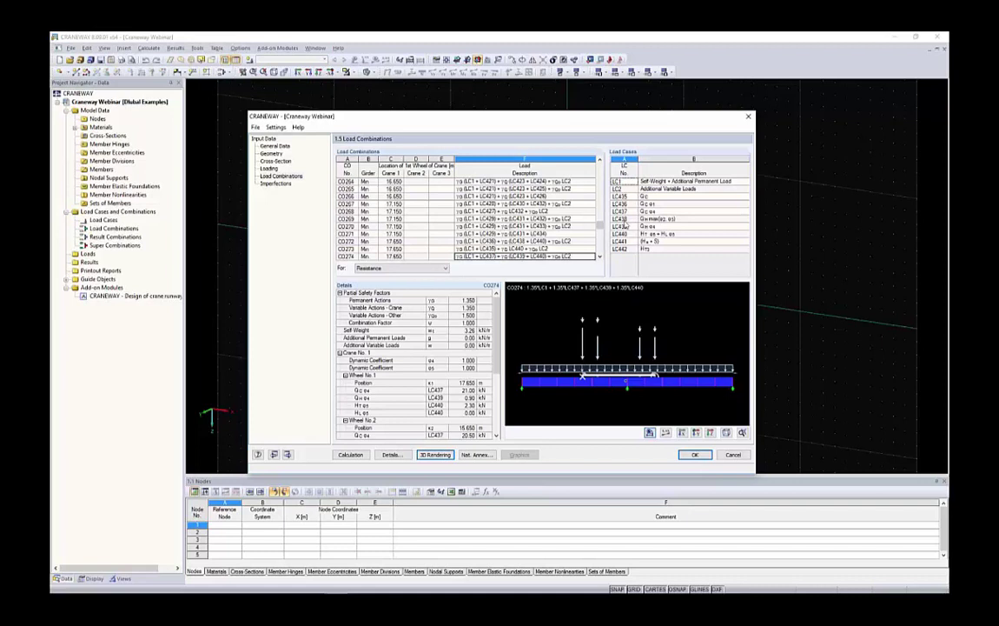
{"action": "left_click_drag", "start_coordinate": [601, 225], "coordinate": [602, 165]}
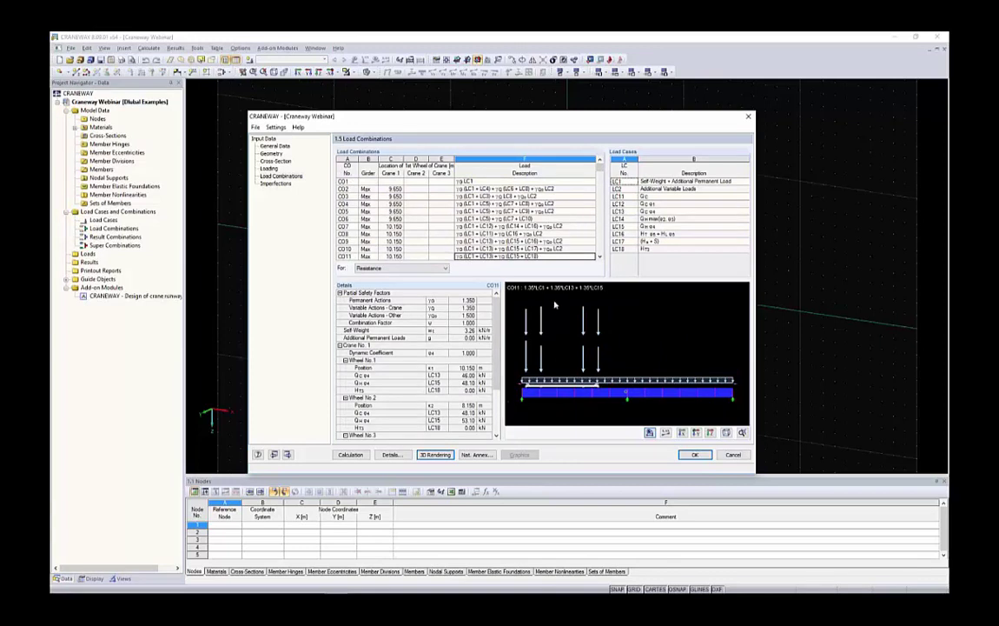
{"action": "left_click_drag", "start_coordinate": [648, 123], "coordinate": [645, 113]}
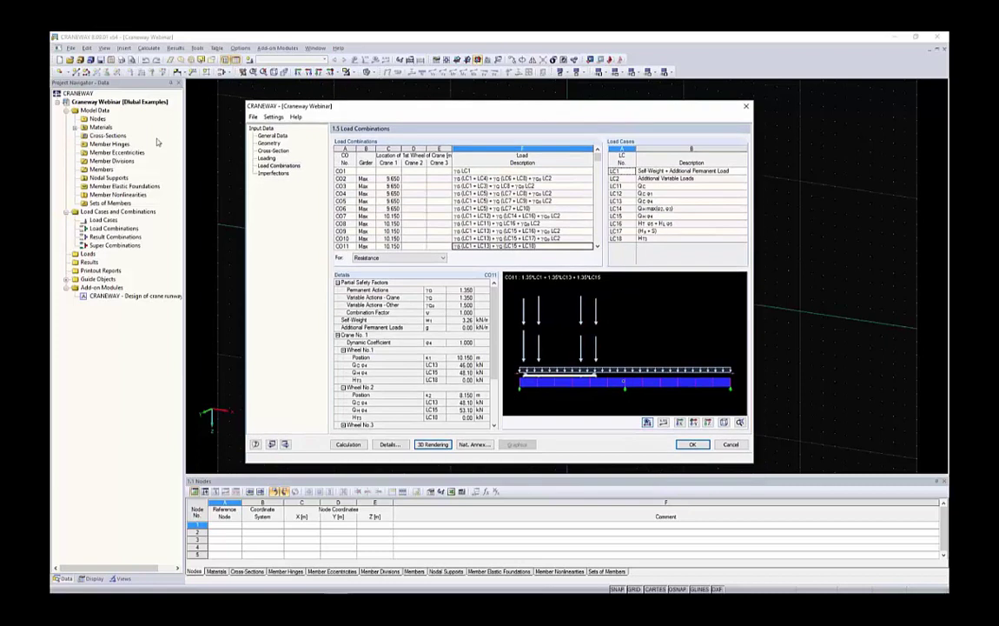
Step: Check the manual definition of the imperfections, then return to automatic calculation with the eigenvalue method
{"action": "left_click", "coordinate": [274, 172]}
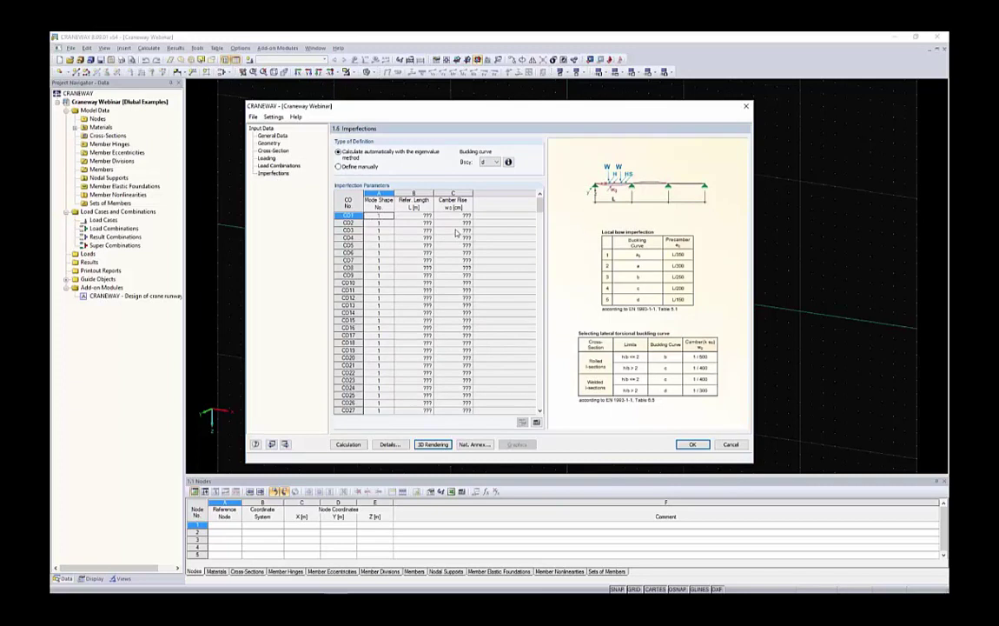
{"action": "left_click", "coordinate": [339, 166]}
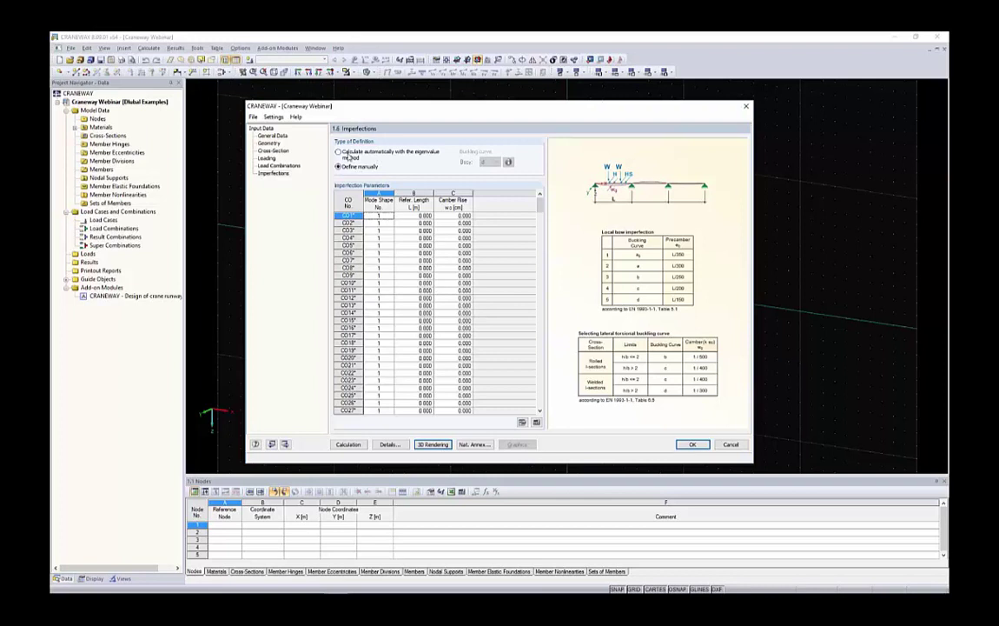
{"action": "left_click", "coordinate": [338, 151]}
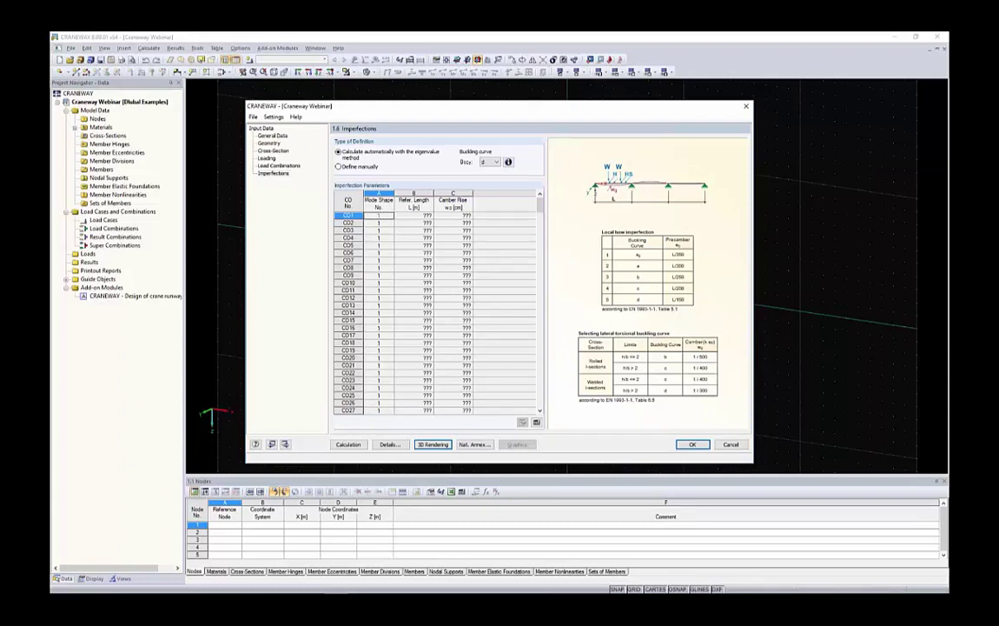
Step: Run the crane girder calculation and allow the number of eigenvalues to be increased automatically
{"action": "left_click", "coordinate": [348, 444]}
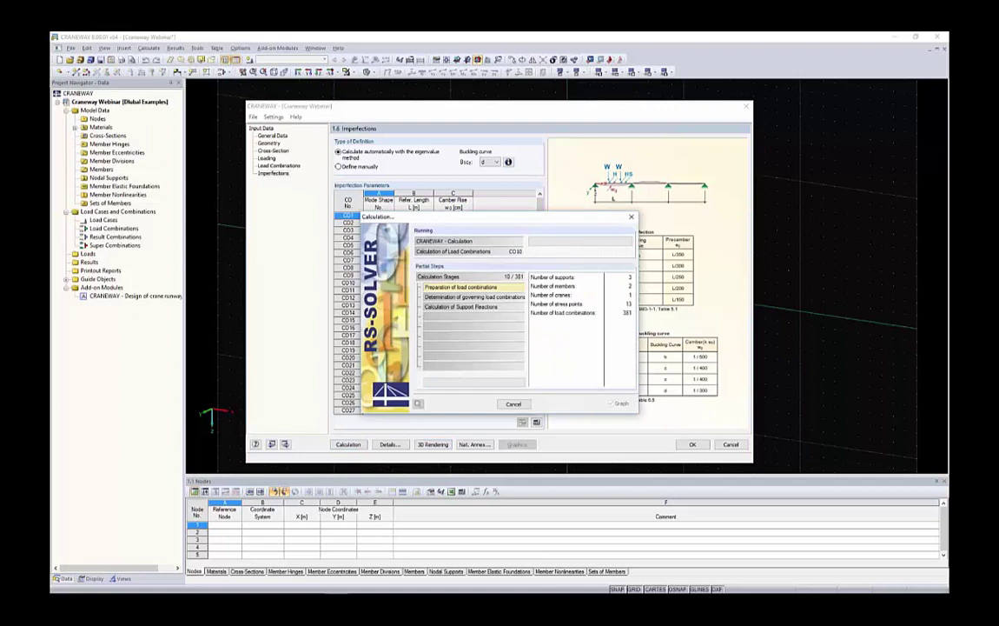
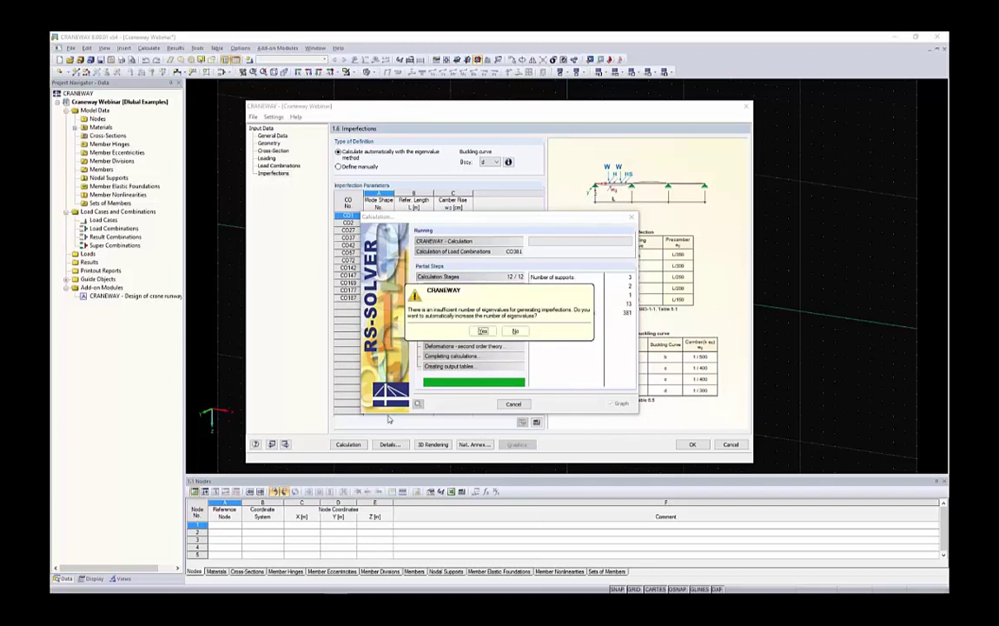
{"action": "left_click_drag", "start_coordinate": [448, 292], "coordinate": [287, 274]}
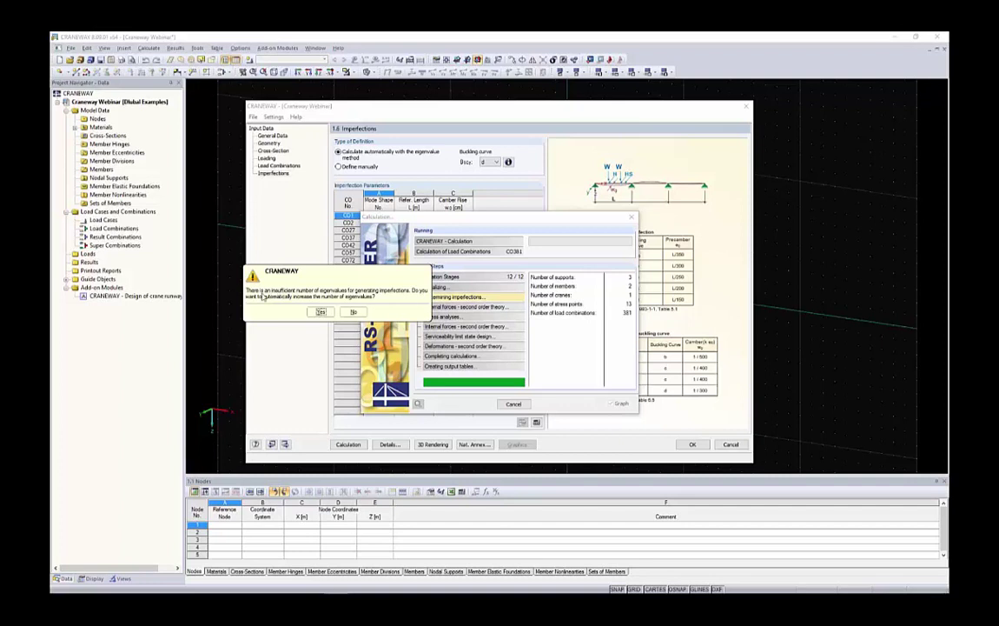
{"action": "left_click", "coordinate": [321, 311]}
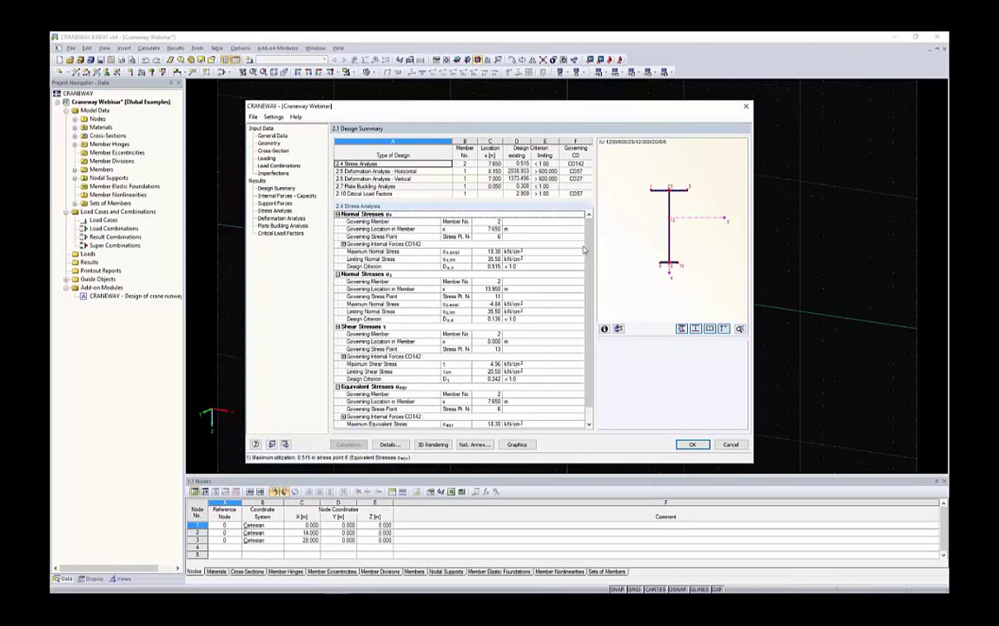
Step: Examine the design summary's stress analysis, including its governing combination and the shear and equivalent stress details
{"action": "left_click", "coordinate": [277, 187]}
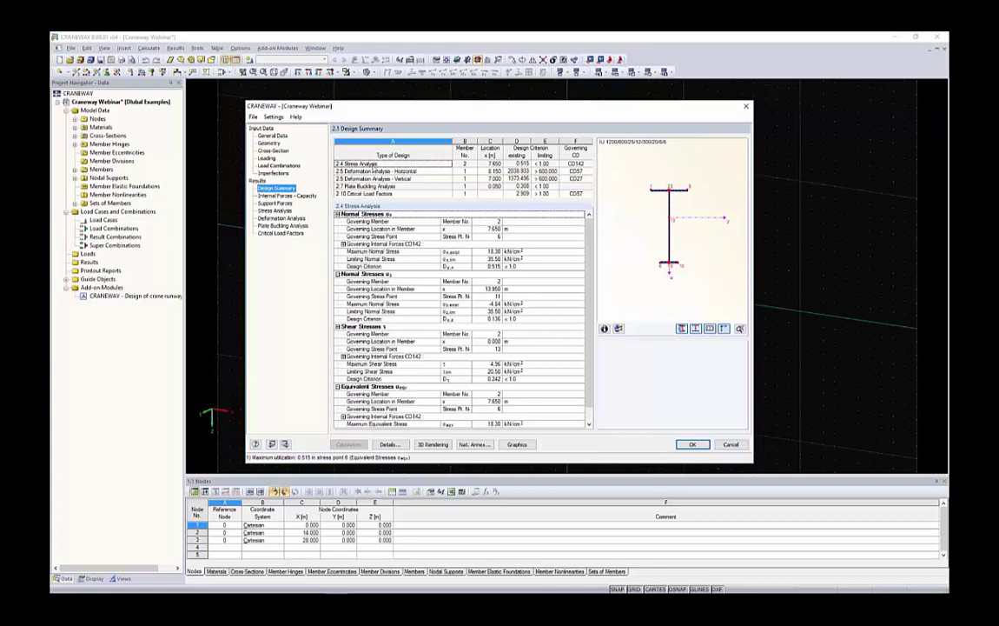
{"action": "left_click", "coordinate": [373, 165]}
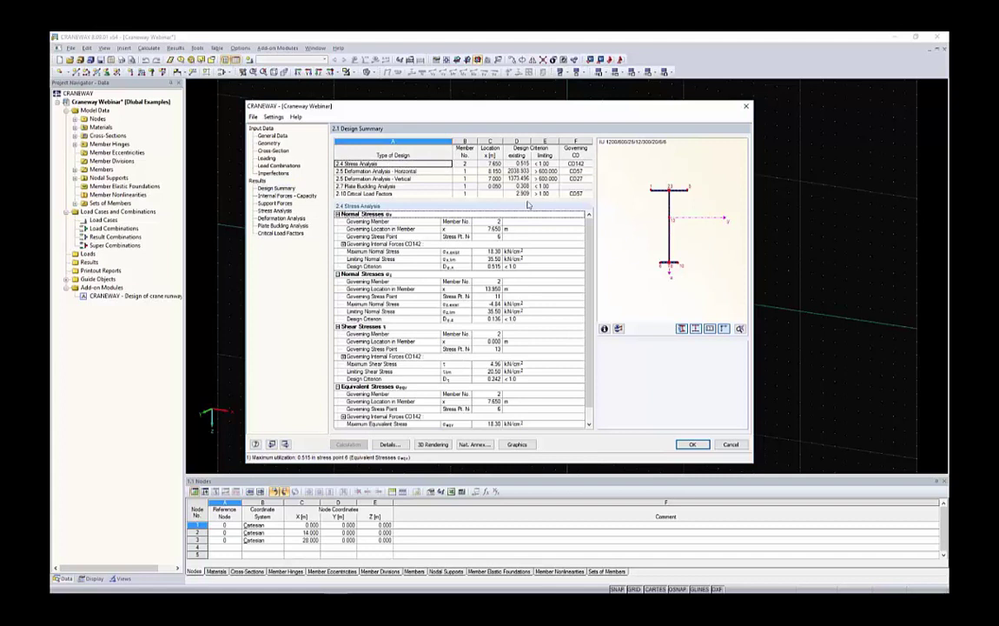
{"action": "left_click", "coordinate": [518, 165]}
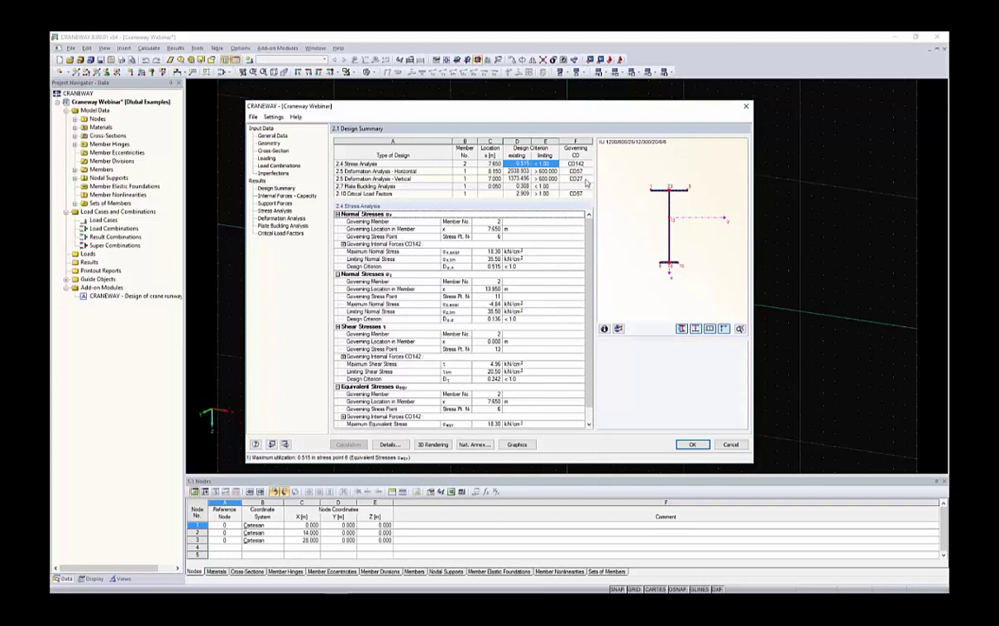
{"action": "left_click_drag", "start_coordinate": [575, 164], "coordinate": [498, 164]}
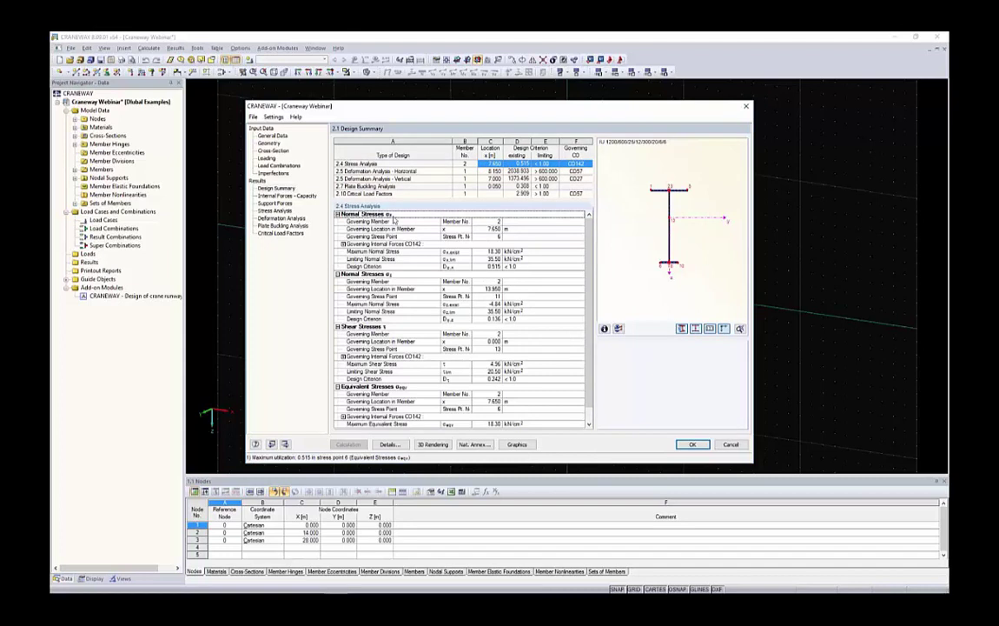
{"action": "left_click_drag", "start_coordinate": [394, 333], "coordinate": [488, 379]}
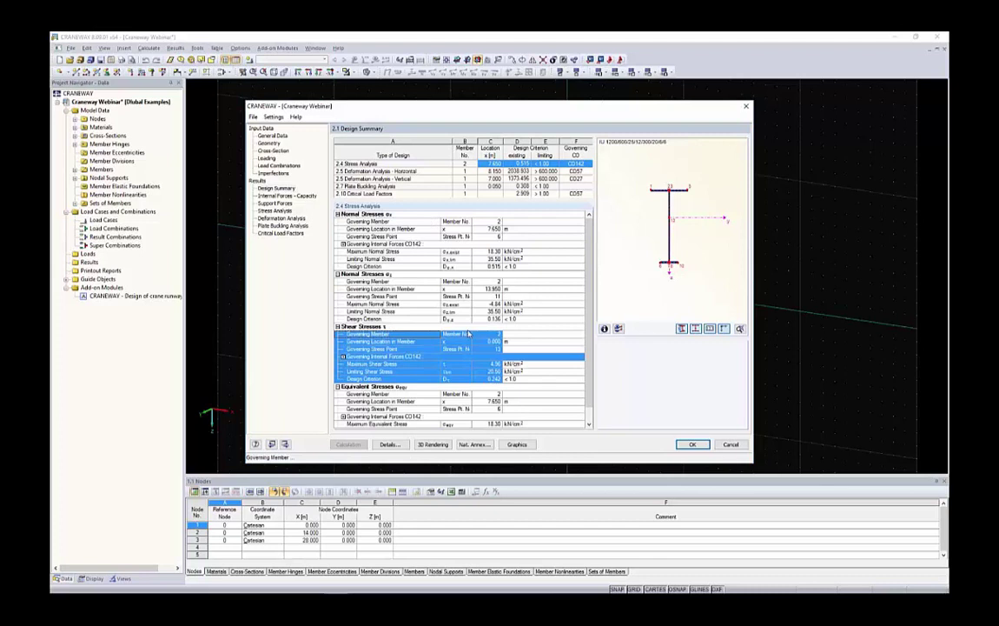
{"action": "scroll", "coordinate": [460, 369], "scroll_direction": "down", "scroll_amount": 1}
{"action": "left_click_drag", "start_coordinate": [434, 423], "coordinate": [377, 379]}
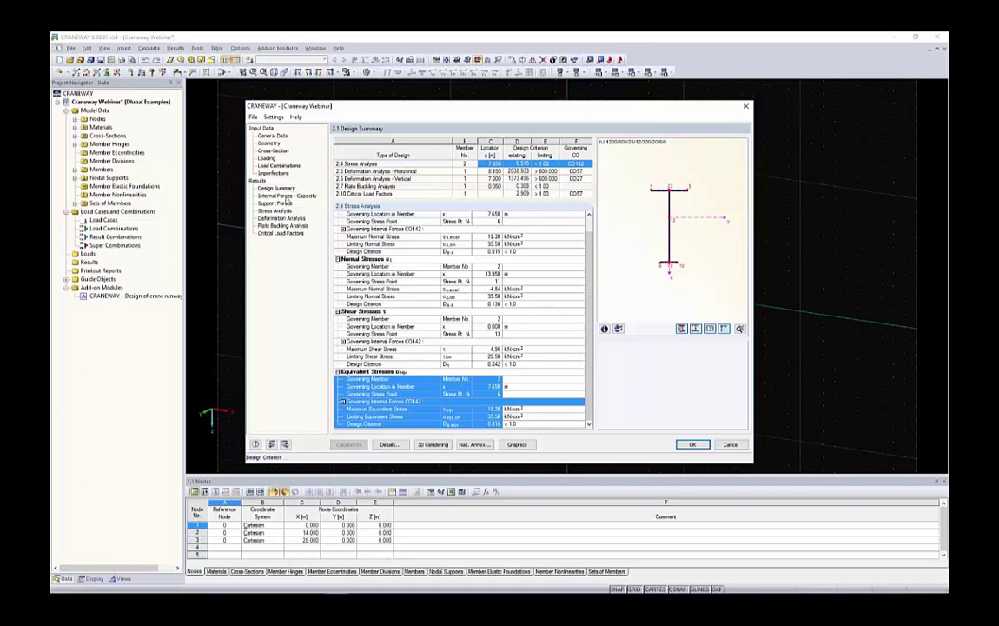
Step: Review the members' internal forces for capacity and the horizontal and vertical support forces at the nodes
{"action": "left_click", "coordinate": [286, 196]}
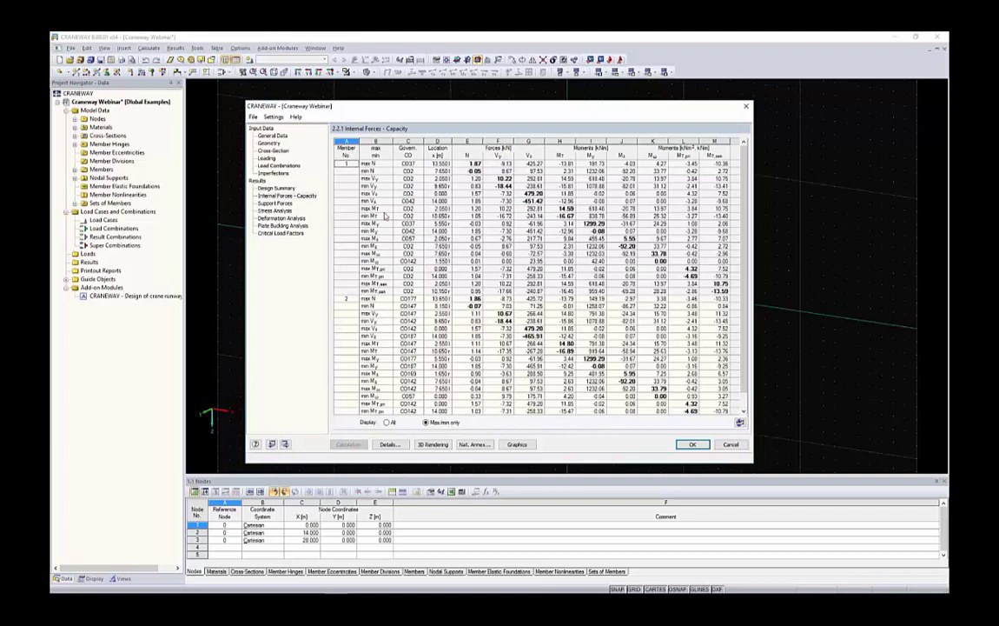
{"action": "left_click", "coordinate": [275, 203]}
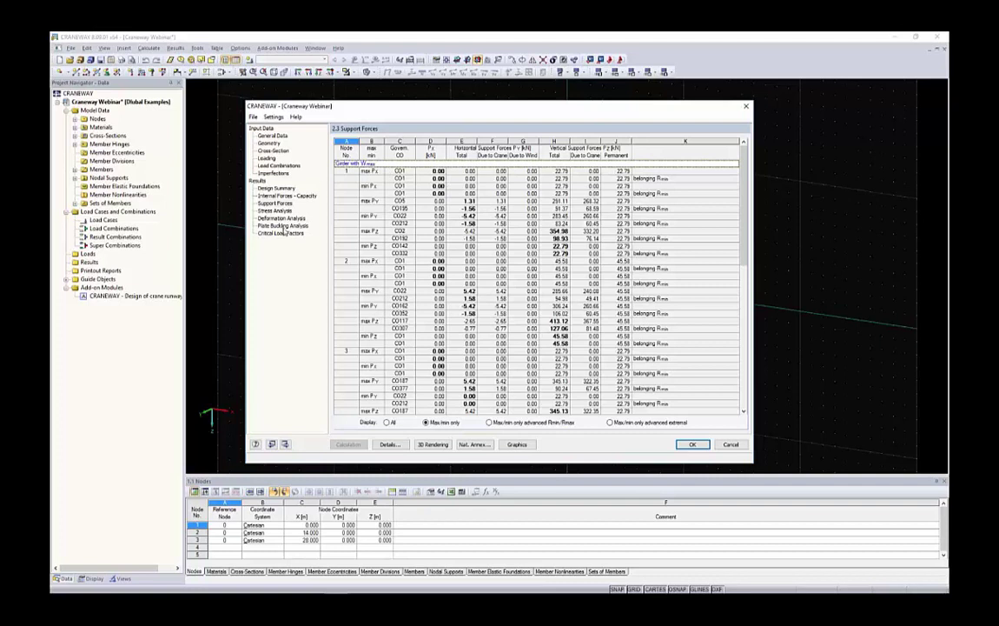
{"action": "left_click", "coordinate": [253, 116]}
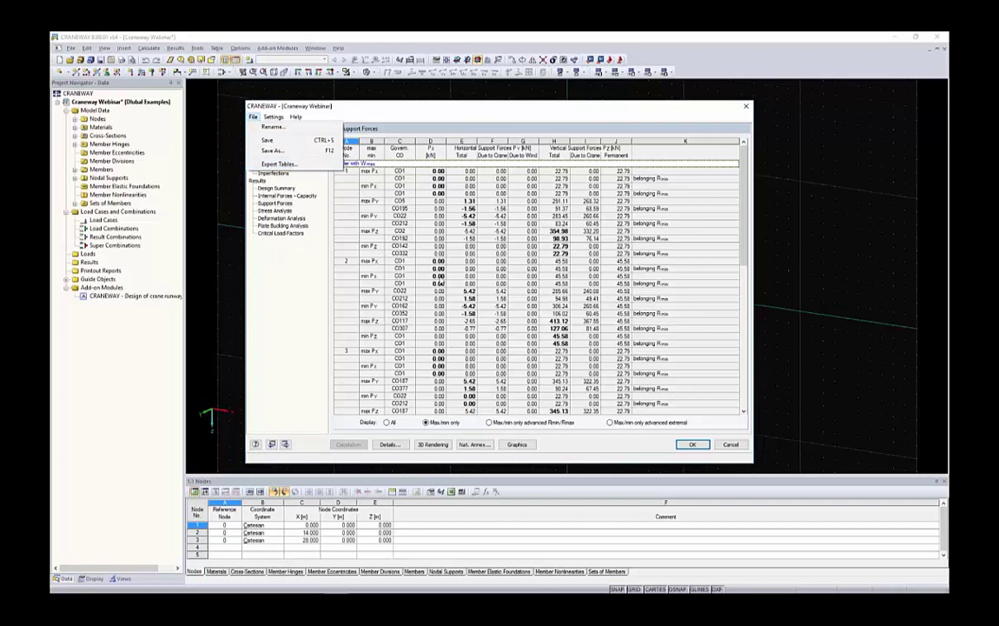
{"action": "left_click", "coordinate": [442, 278]}
{"action": "left_click_drag", "start_coordinate": [371, 172], "coordinate": [540, 265]}
{"action": "left_click", "coordinate": [594, 284]}
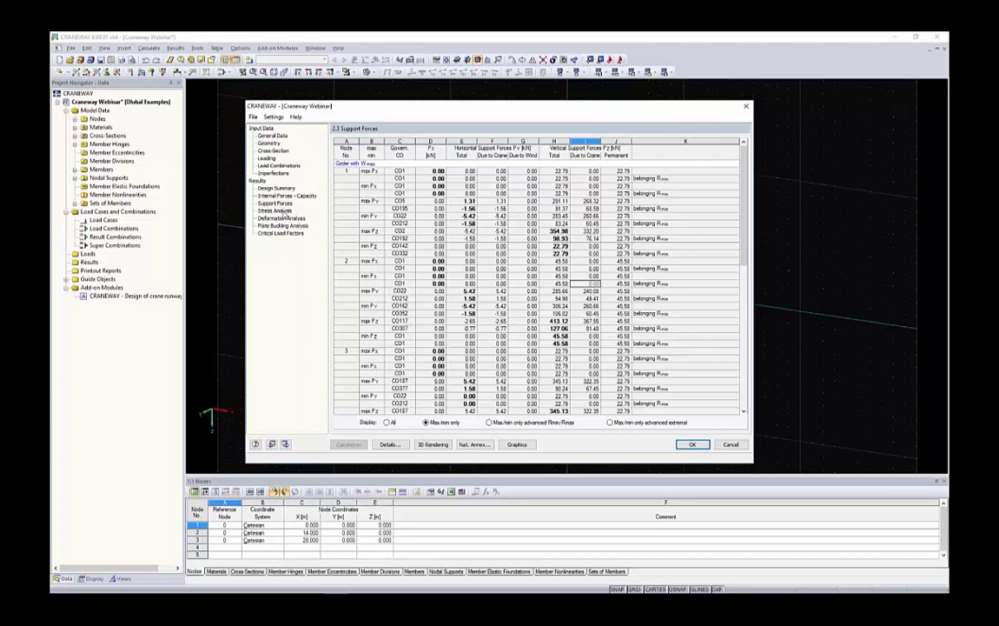
Step: Review the stress analysis, plate buckling analysis and critical load factors of the governing combinations, returning to the design summary
{"action": "left_click", "coordinate": [285, 211]}
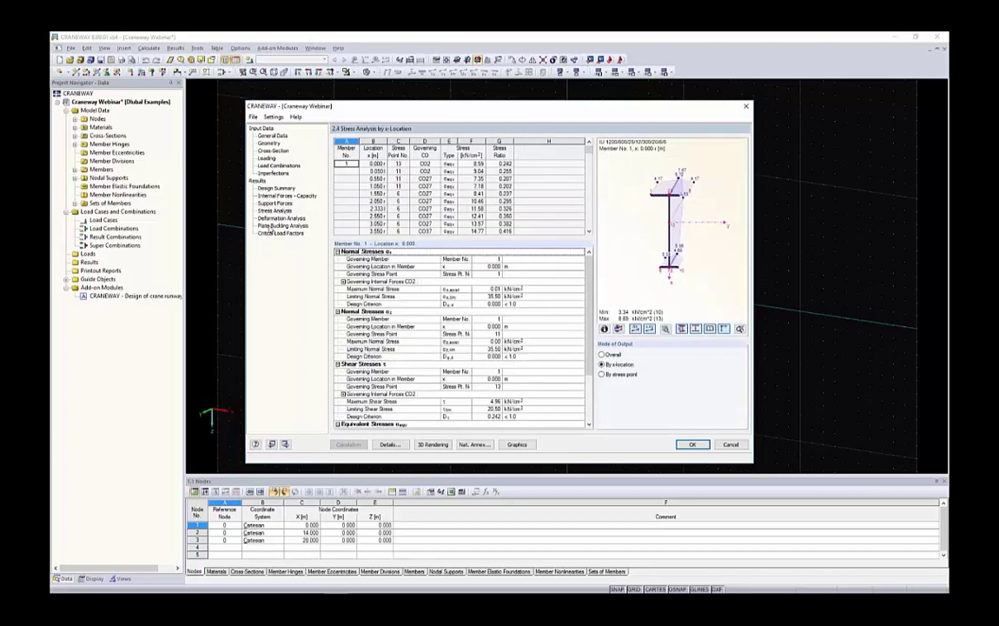
{"action": "left_click", "coordinate": [289, 225]}
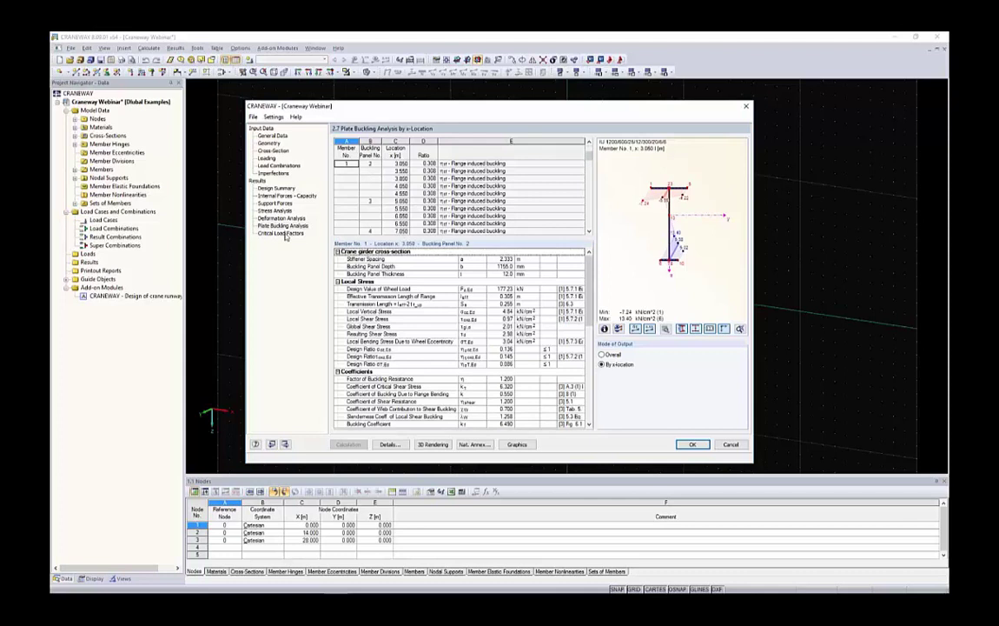
{"action": "left_click", "coordinate": [284, 234]}
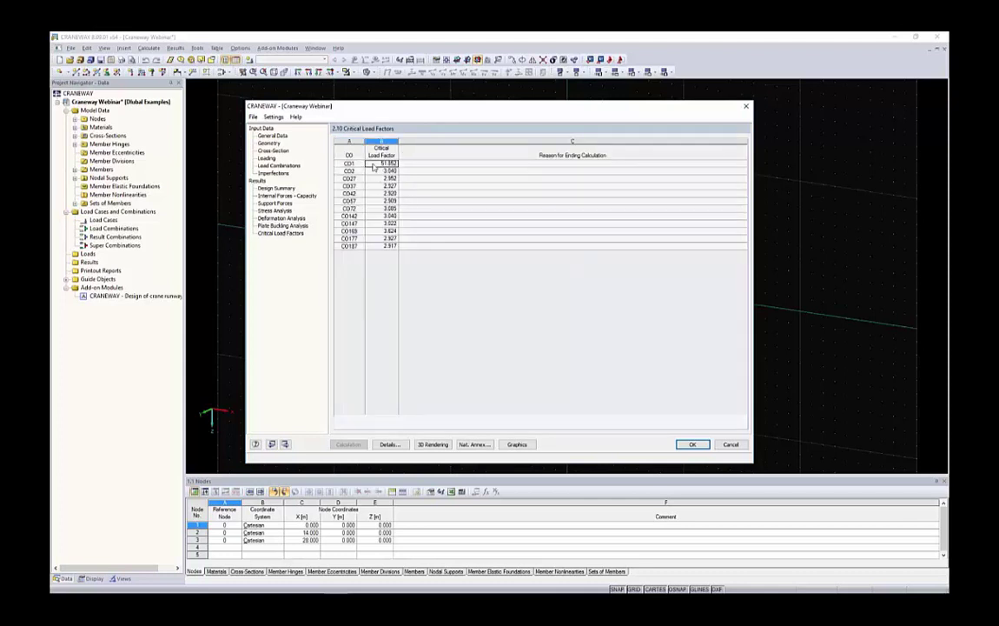
{"action": "left_click_drag", "start_coordinate": [383, 163], "coordinate": [356, 249]}
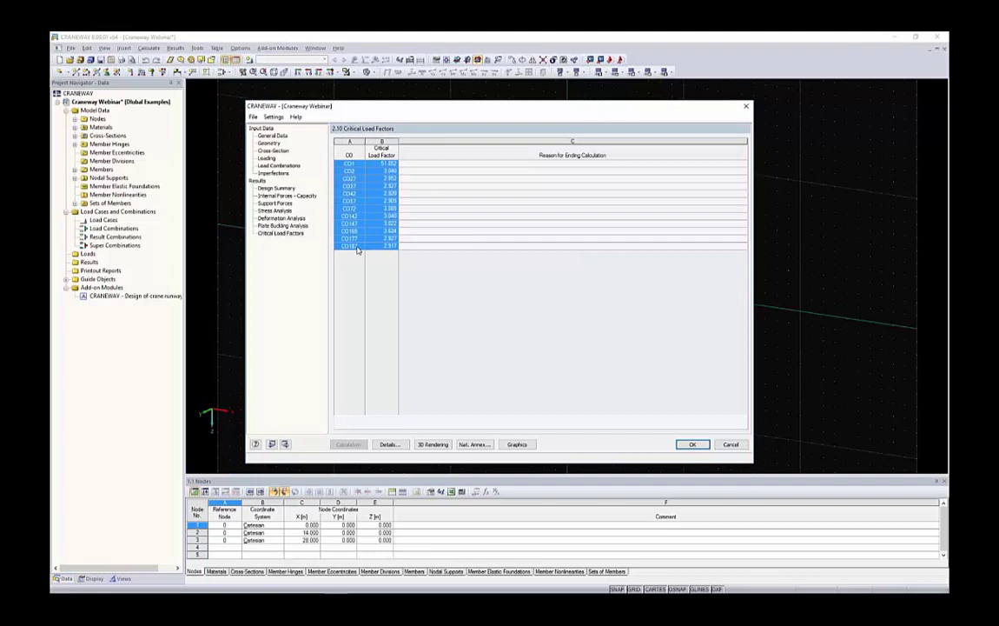
{"action": "left_click", "coordinate": [356, 249]}
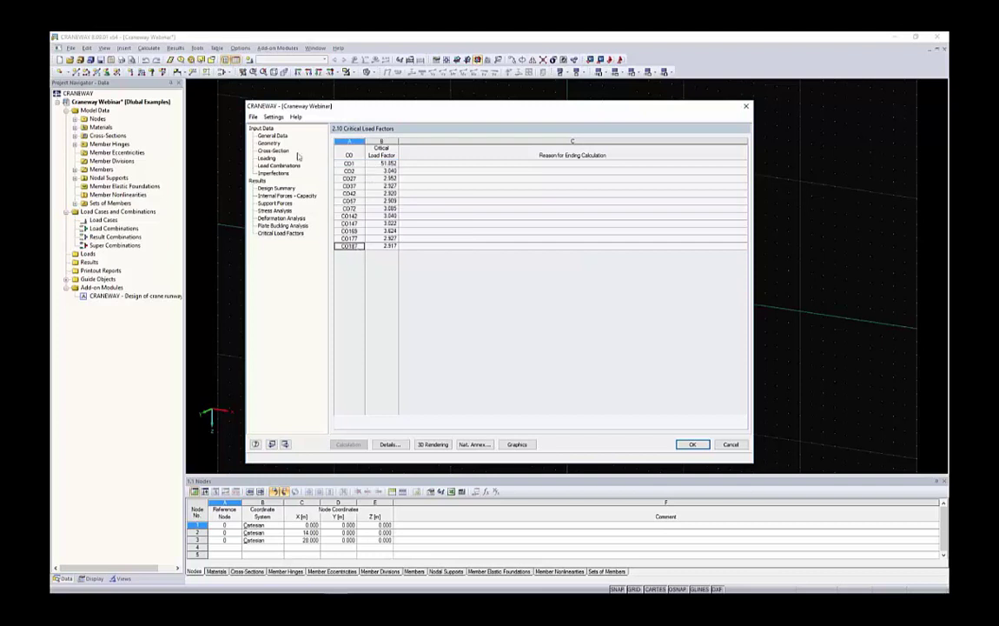
{"action": "left_click", "coordinate": [276, 188]}
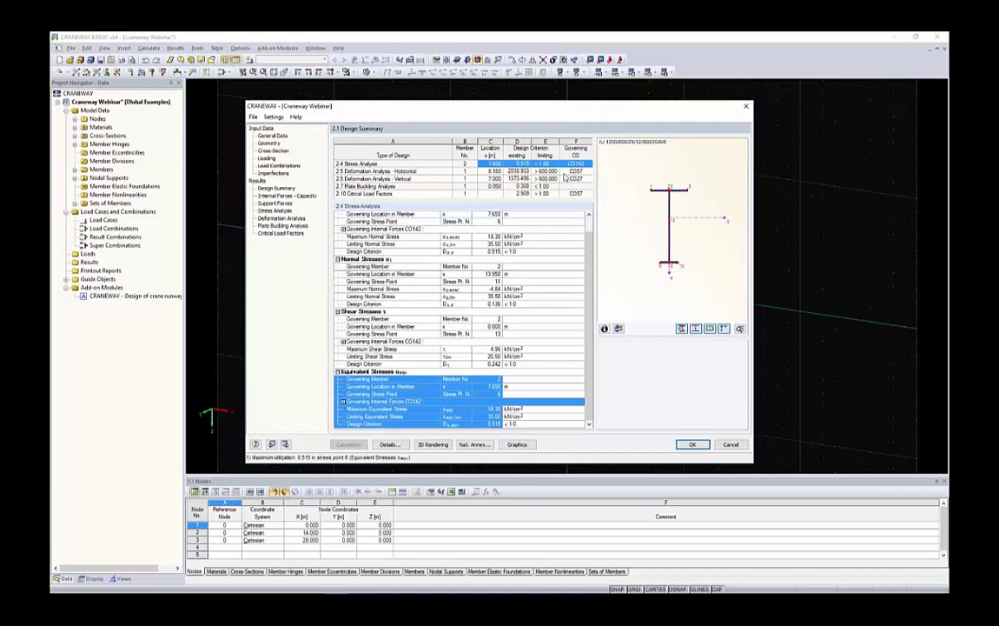
Step: Activate the fatigue design and weld seam design for the cross-section and check the flange-to-web weld thicknesses
{"action": "left_click", "coordinate": [275, 151]}
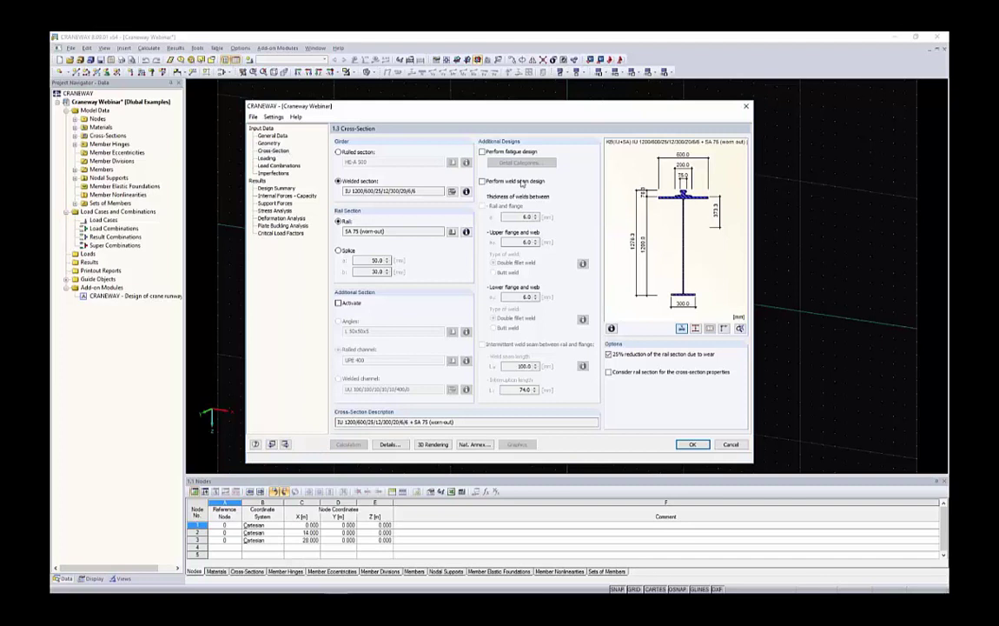
{"action": "left_click", "coordinate": [517, 152]}
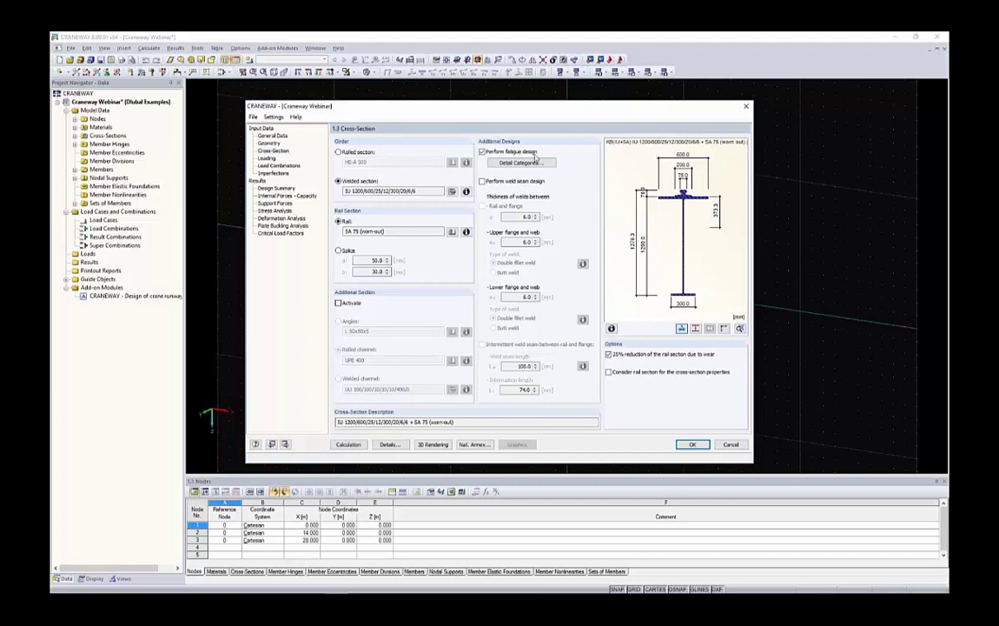
{"action": "left_click", "coordinate": [503, 182]}
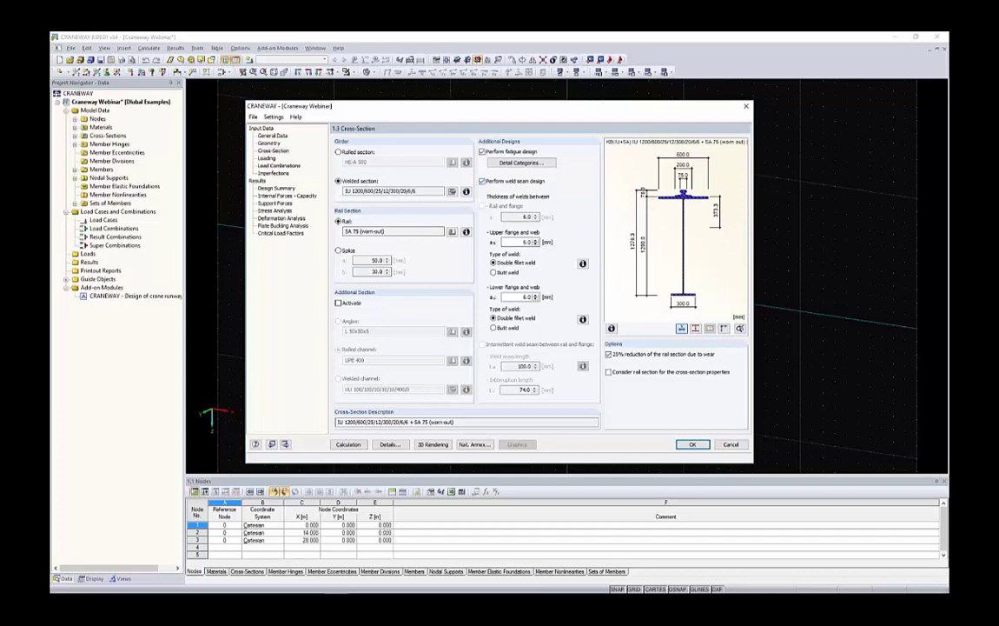
{"action": "left_click_drag", "start_coordinate": [407, 191], "coordinate": [419, 192]}
{"action": "double_click", "coordinate": [528, 242]}
{"action": "double_click", "coordinate": [529, 297]}
Step: Examine the fatigue detail categories, locating stress point 11 on the girder section, and accept them
{"action": "left_click", "coordinate": [542, 163]}
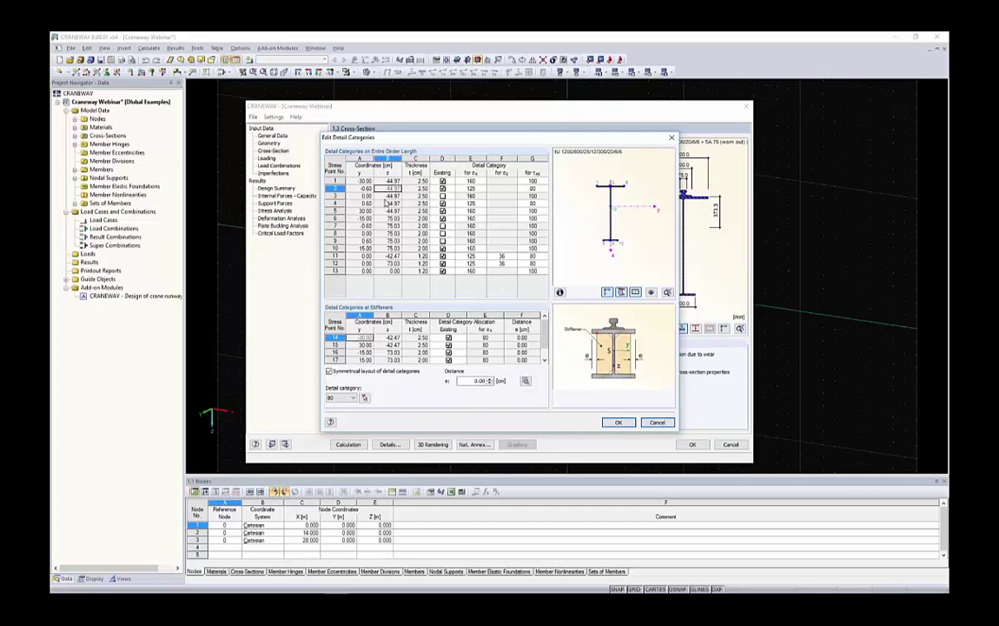
{"action": "left_click", "coordinate": [395, 256]}
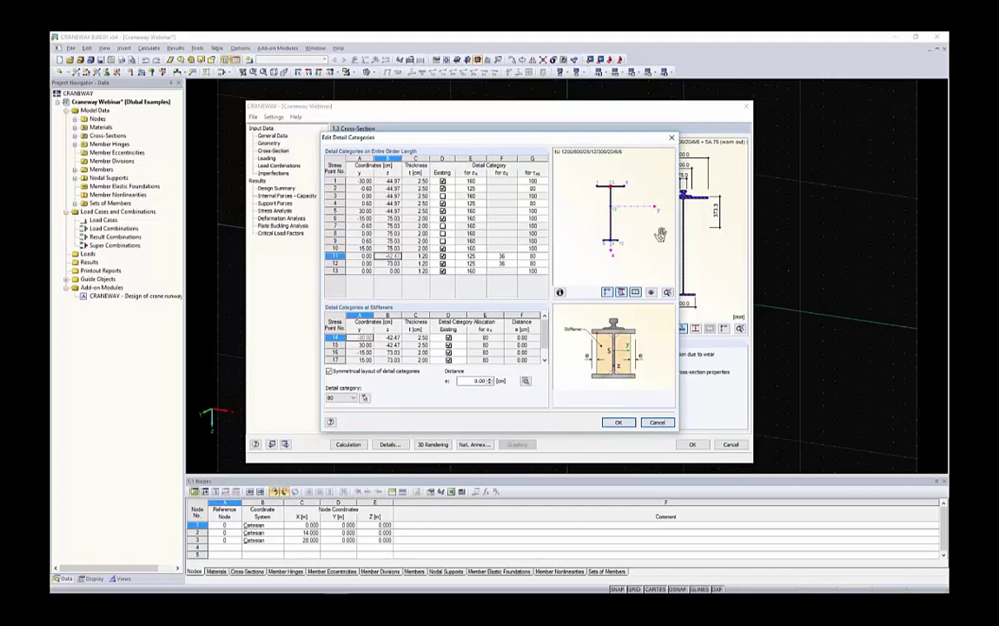
{"action": "scroll", "coordinate": [613, 184], "scroll_direction": "up", "scroll_amount": 5}
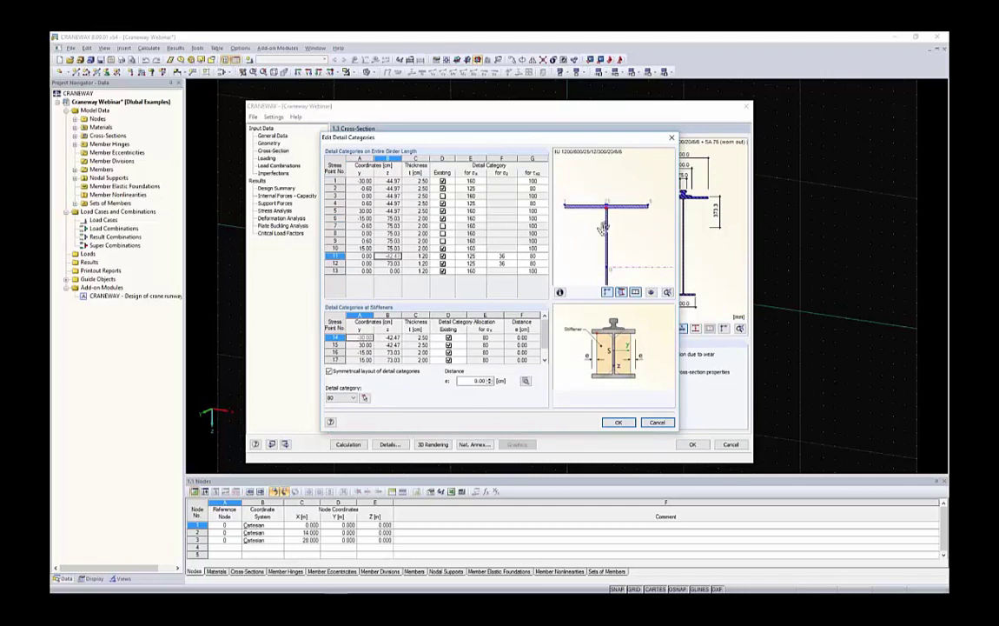
{"action": "scroll", "coordinate": [608, 192], "scroll_direction": "up", "scroll_amount": 3}
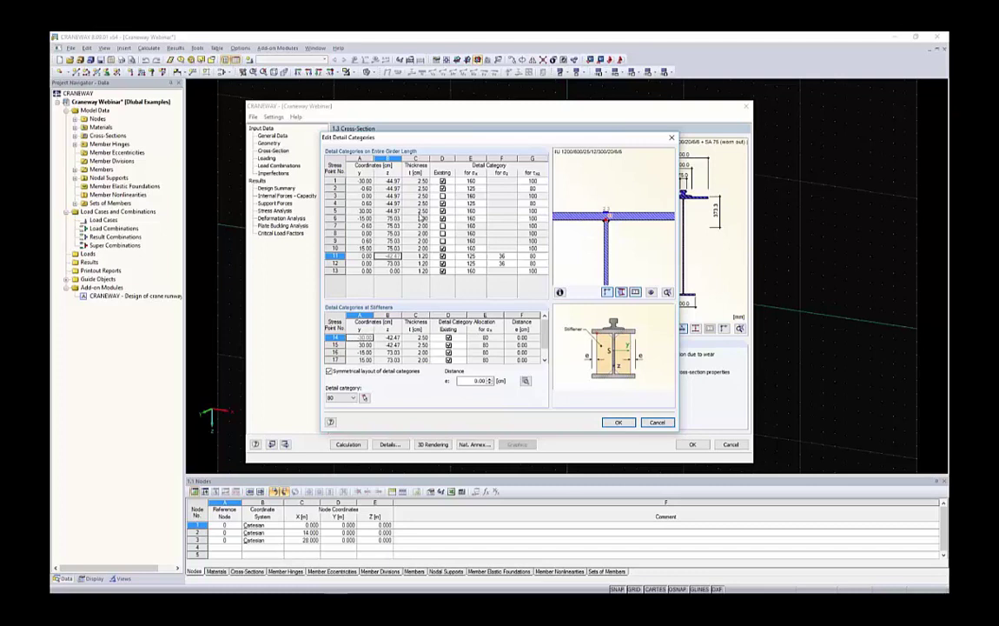
{"action": "left_click", "coordinate": [626, 423]}
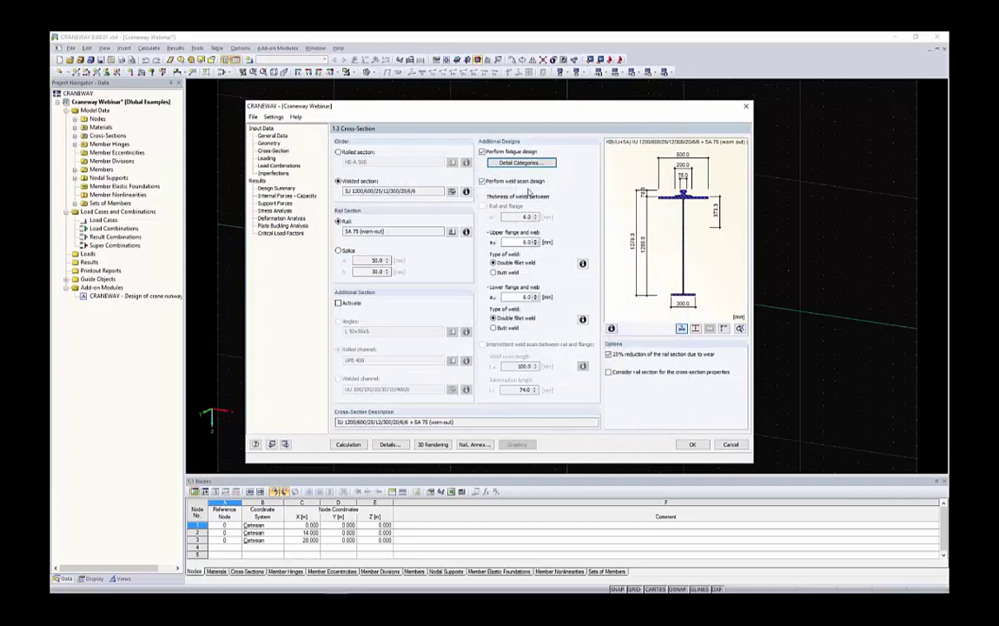
Step: Run the calculation with fatigue and weld seam design and inspect the governing load combinations under the summary's fatigue design
{"action": "left_click", "coordinate": [348, 444]}
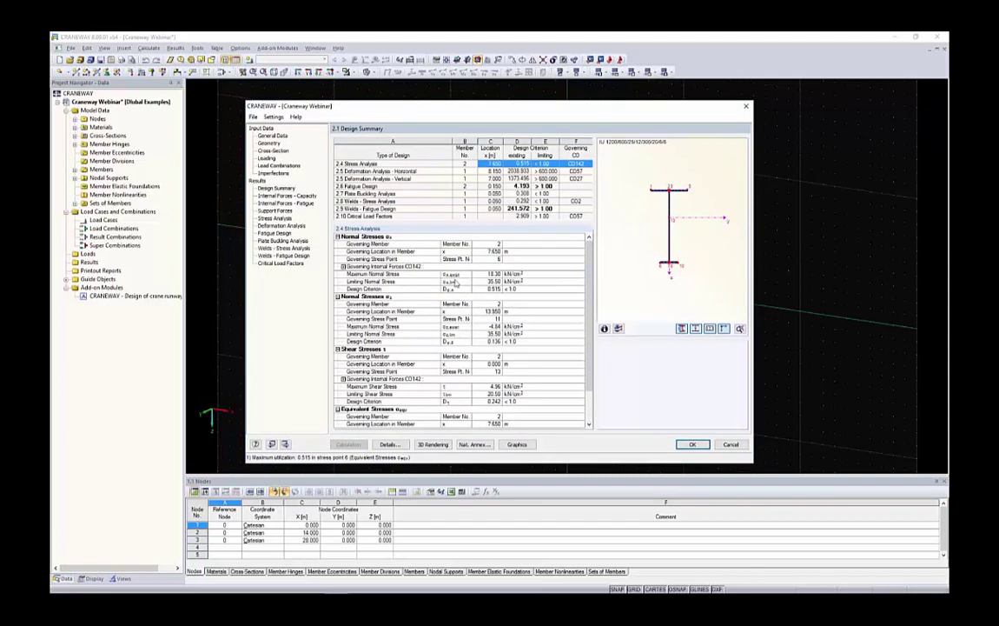
{"action": "left_click", "coordinate": [540, 186]}
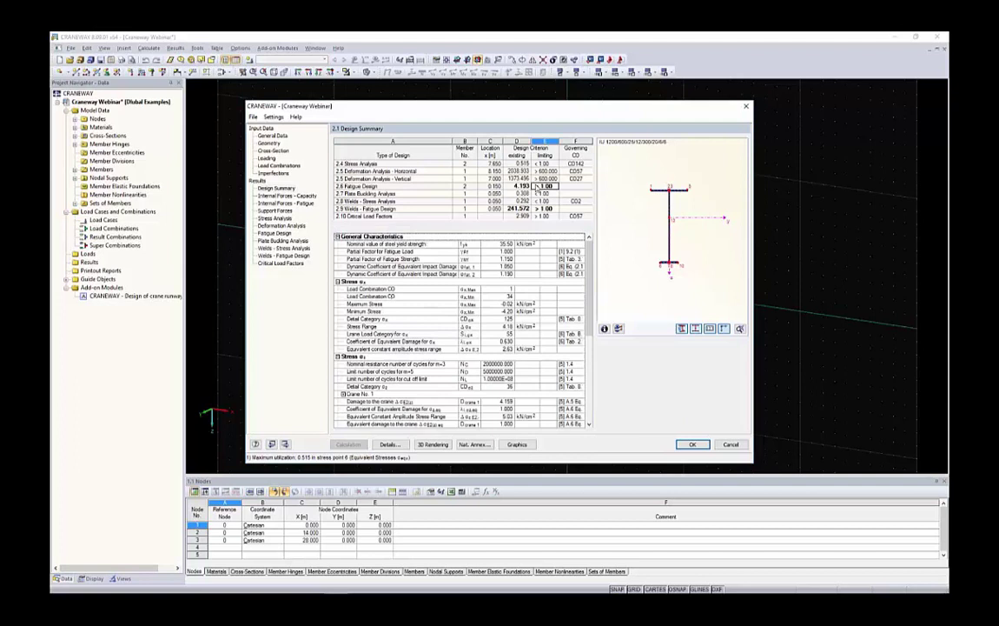
{"action": "left_click", "coordinate": [540, 187]}
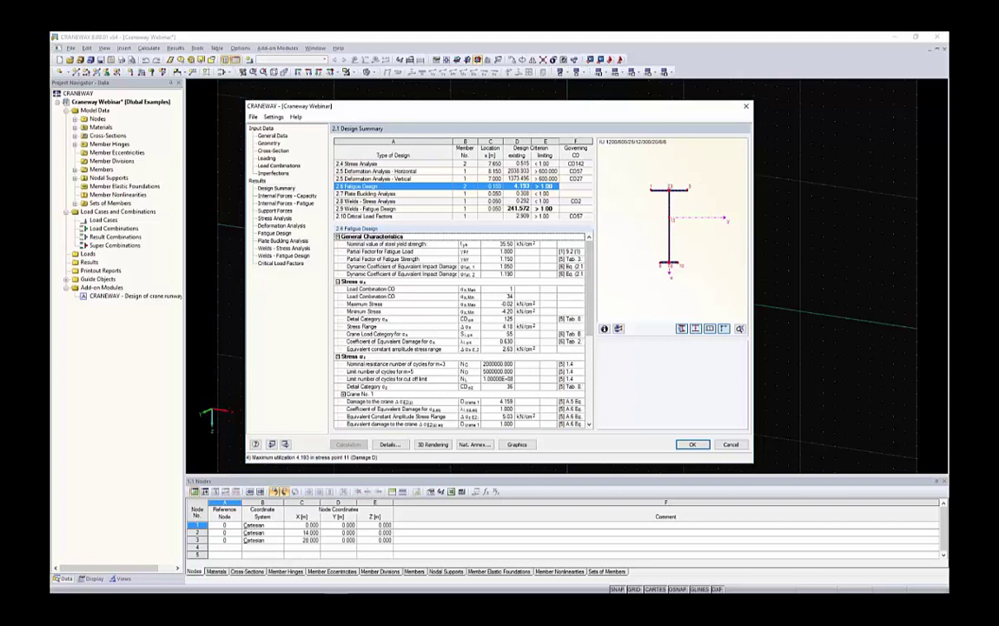
{"action": "scroll", "coordinate": [484, 285], "scroll_direction": "down", "scroll_amount": 1}
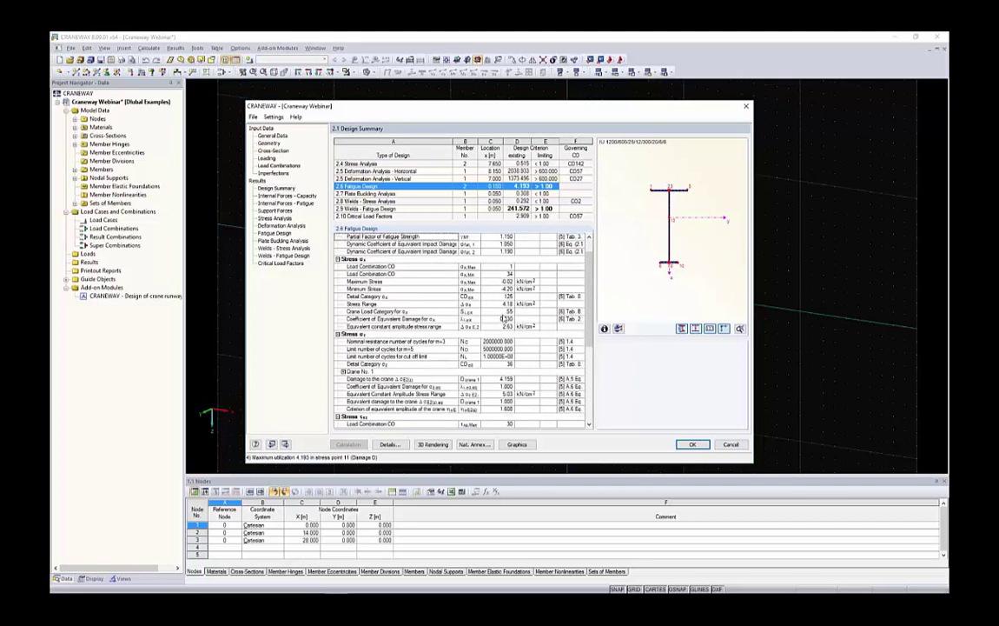
{"action": "left_click", "coordinate": [501, 267]}
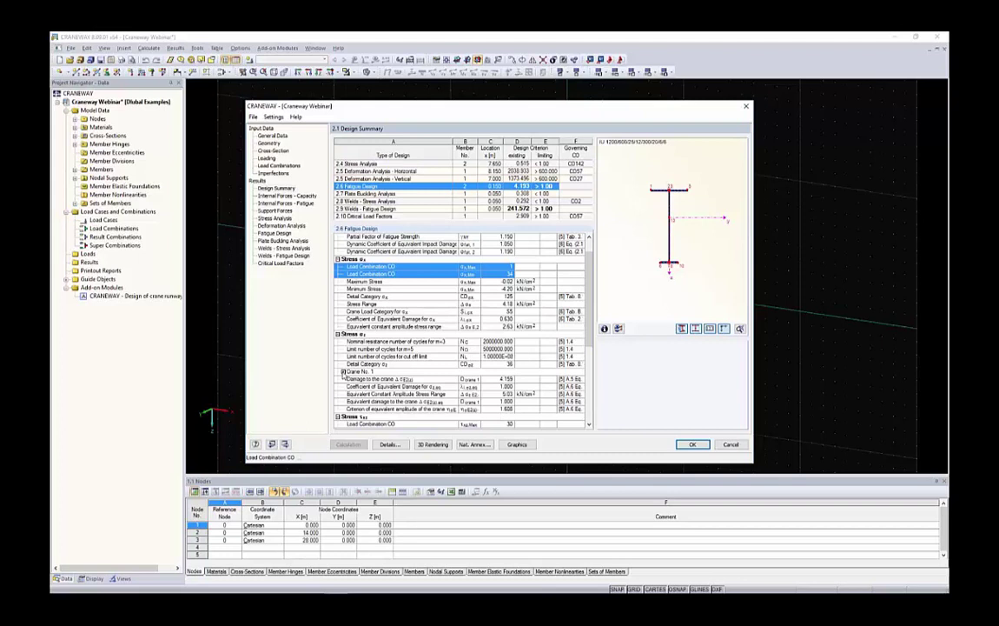
Step: Examine the crane damage value and the individual fatigue design ratios in the fatigue design details
{"action": "left_click", "coordinate": [497, 382]}
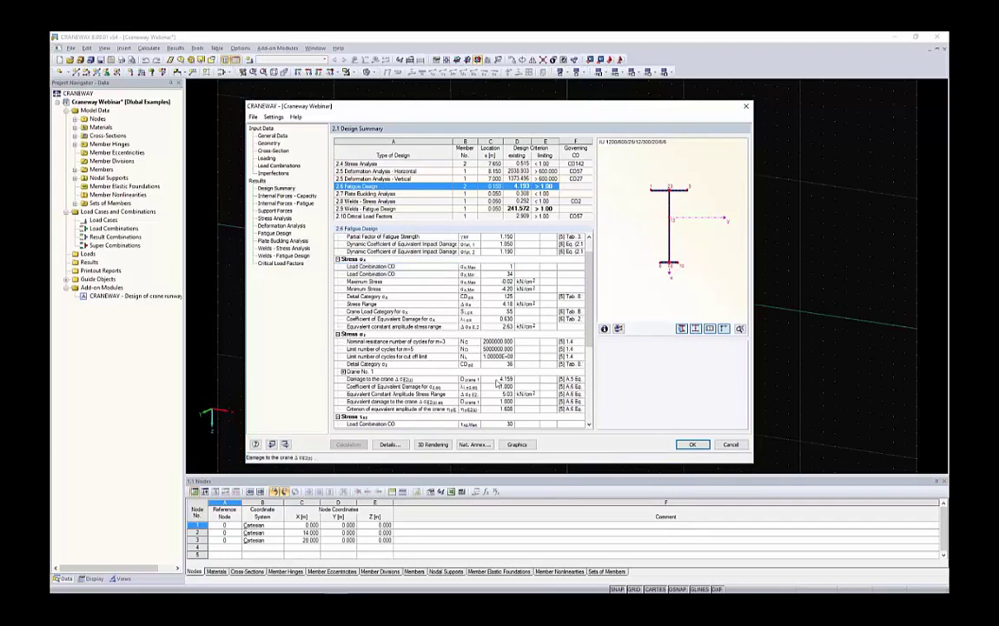
{"action": "left_click", "coordinate": [495, 382]}
{"action": "scroll", "coordinate": [430, 383], "scroll_direction": "down", "scroll_amount": 3}
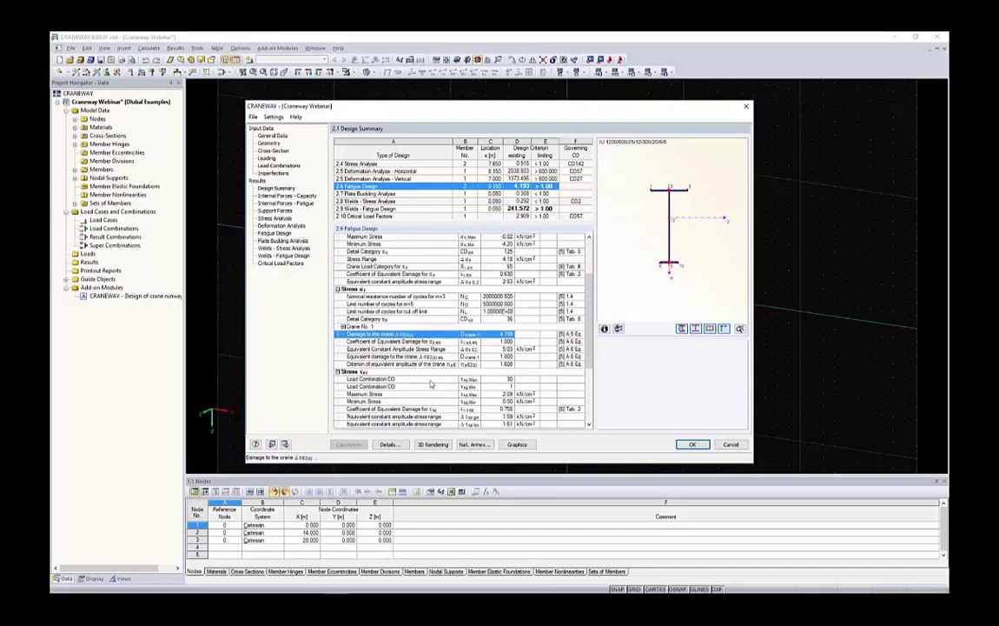
{"action": "scroll", "coordinate": [430, 382], "scroll_direction": "down", "scroll_amount": 3}
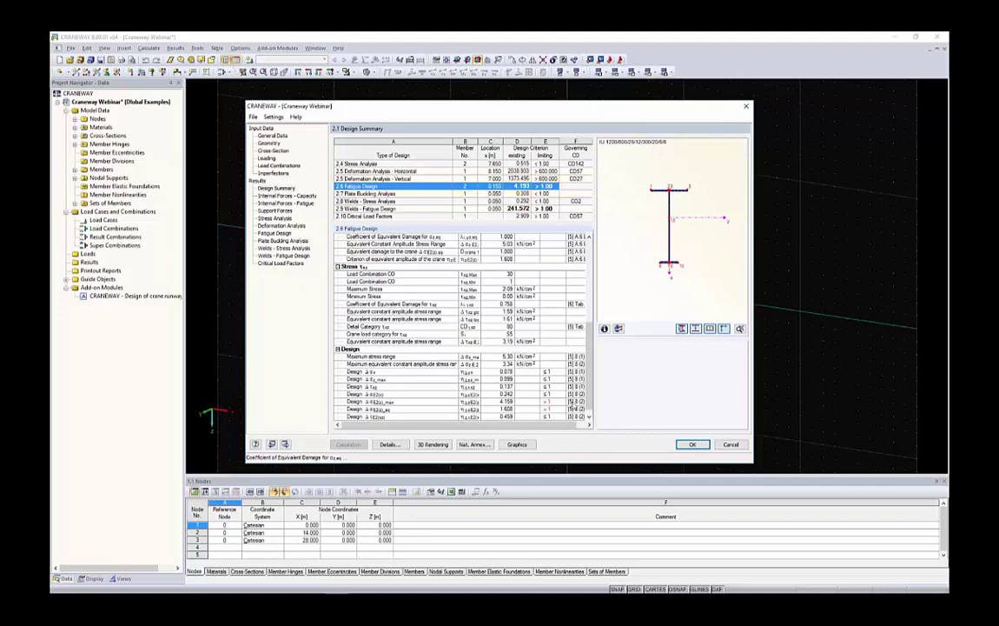
{"action": "left_click", "coordinate": [439, 404]}
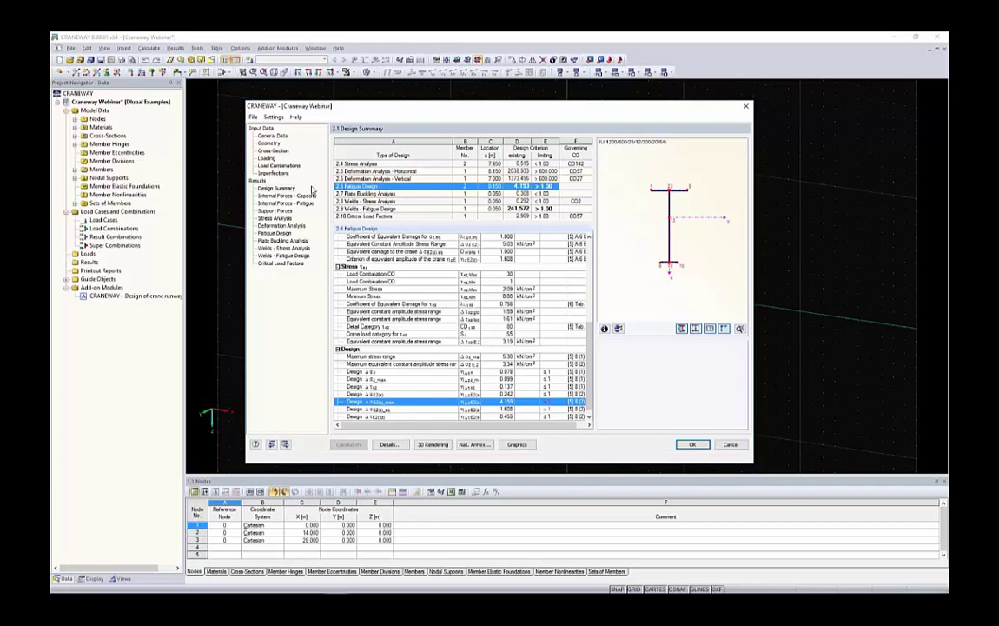
Step: Return to the cross-section data and view the explanation of double fillet and butt welds for the upper flange, closing it when done
{"action": "left_click", "coordinate": [274, 151]}
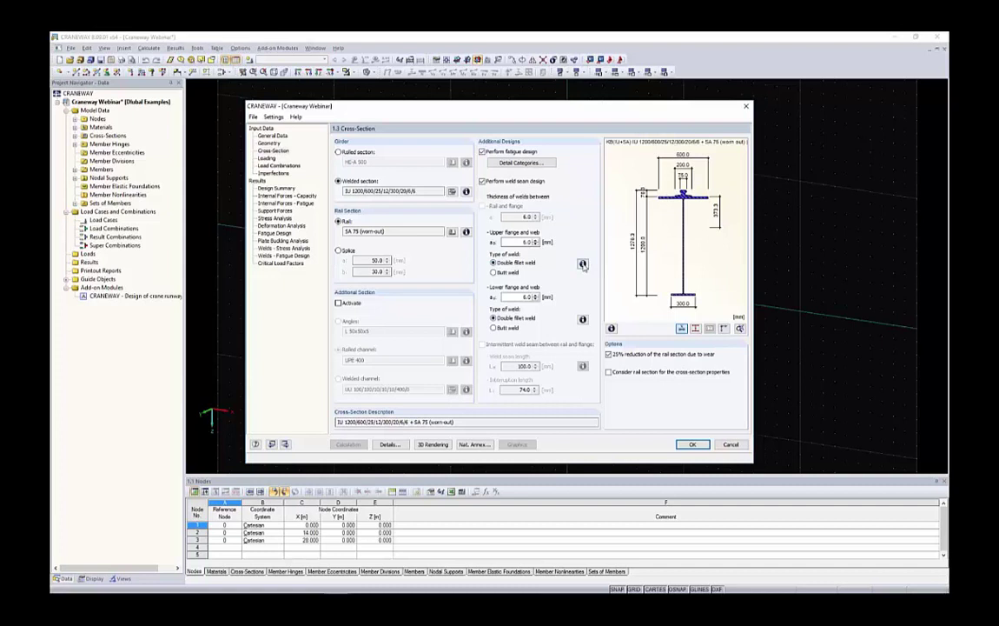
{"action": "left_click", "coordinate": [583, 264]}
{"action": "left_click_drag", "start_coordinate": [453, 193], "coordinate": [339, 198]}
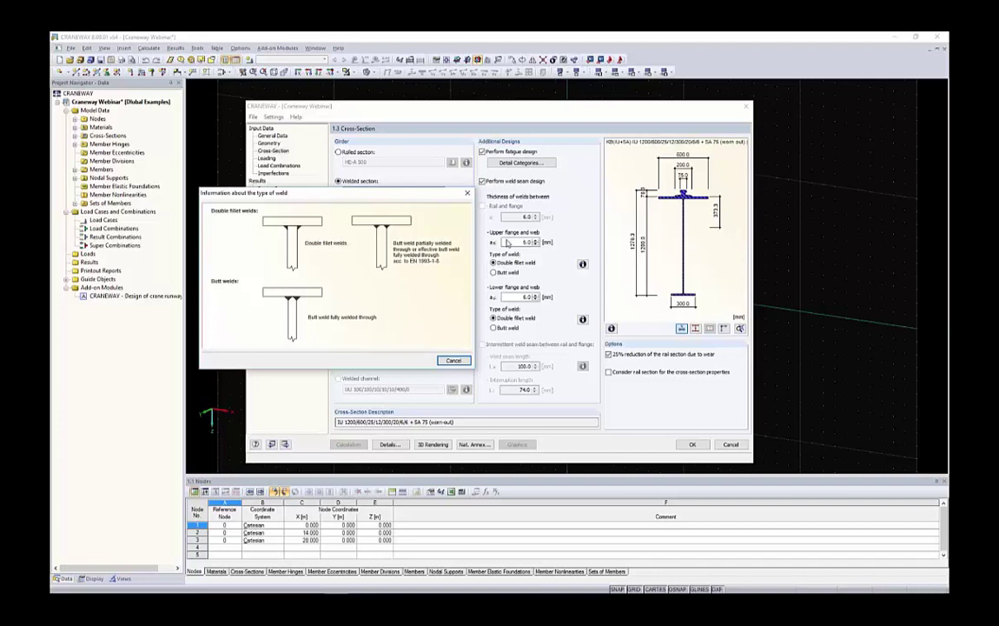
{"action": "left_click", "coordinate": [455, 360]}
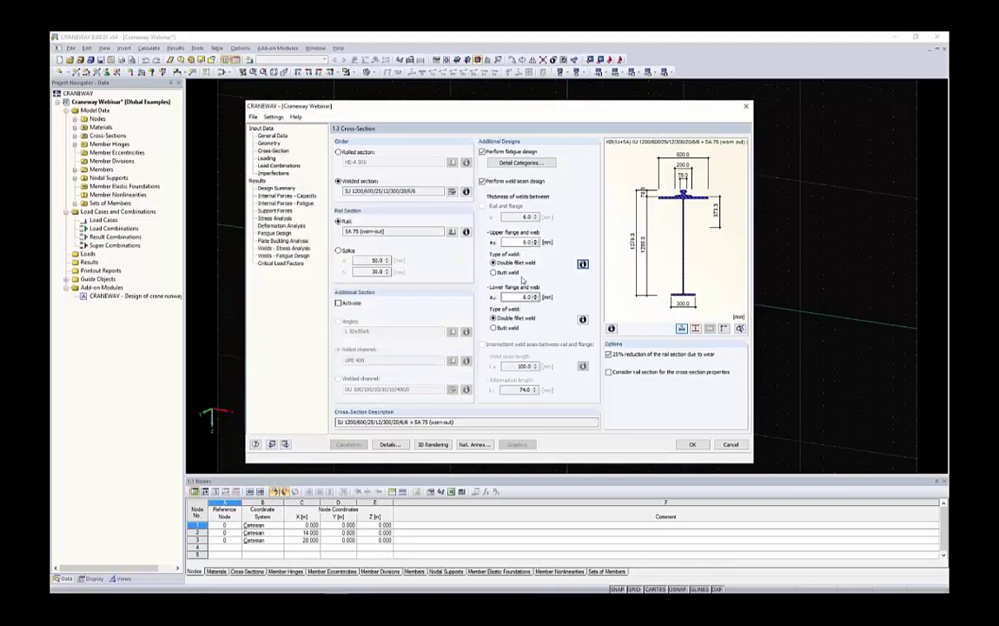
Step: Try a butt weld between the lower flange and web, recalculating and checking the fatigue design in the summary
{"action": "left_click", "coordinate": [508, 327]}
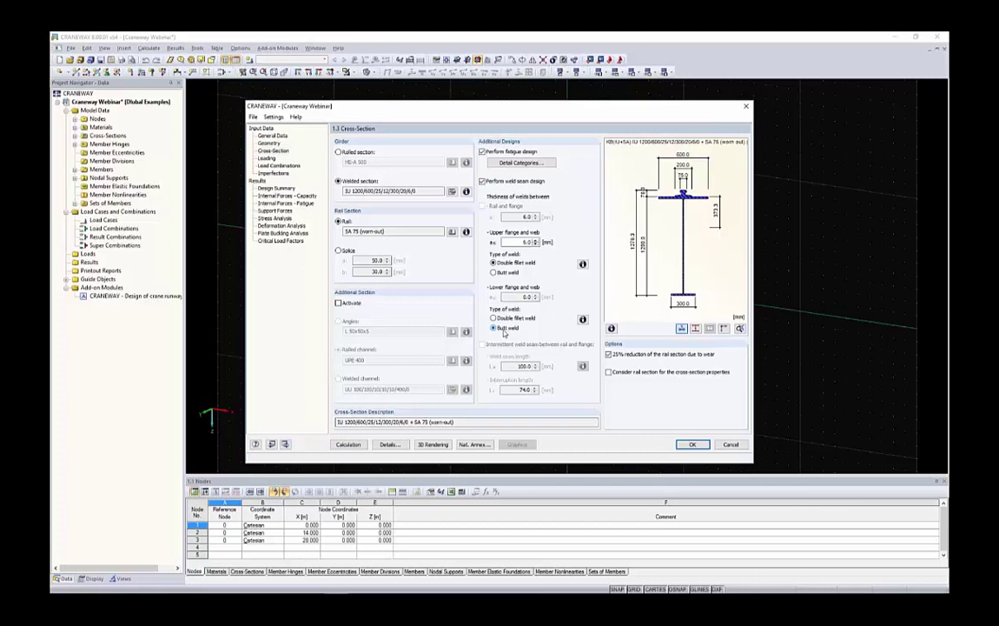
{"action": "left_click", "coordinate": [348, 444]}
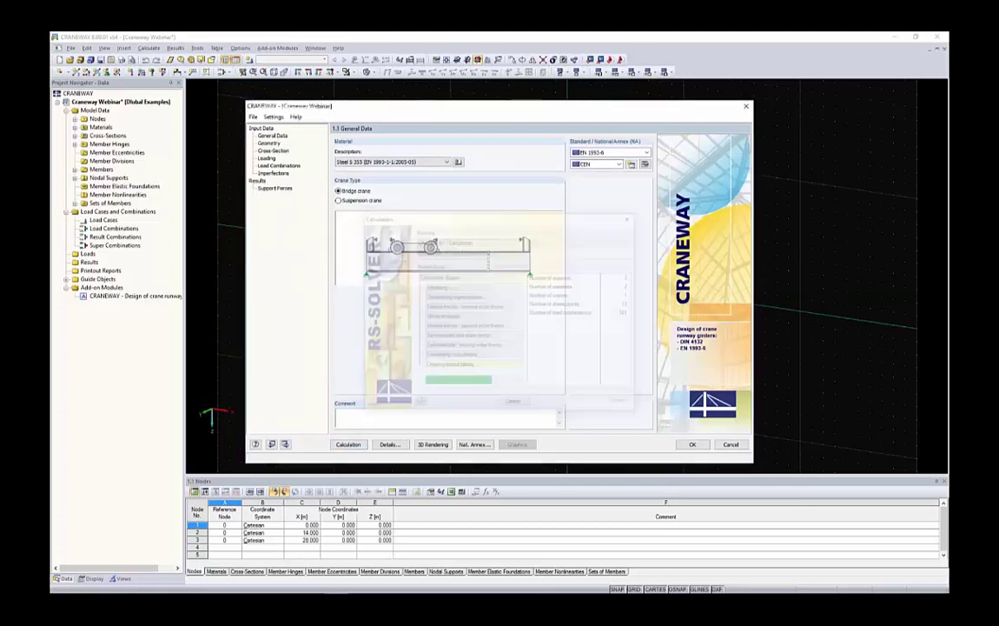
{"action": "left_click", "coordinate": [515, 187]}
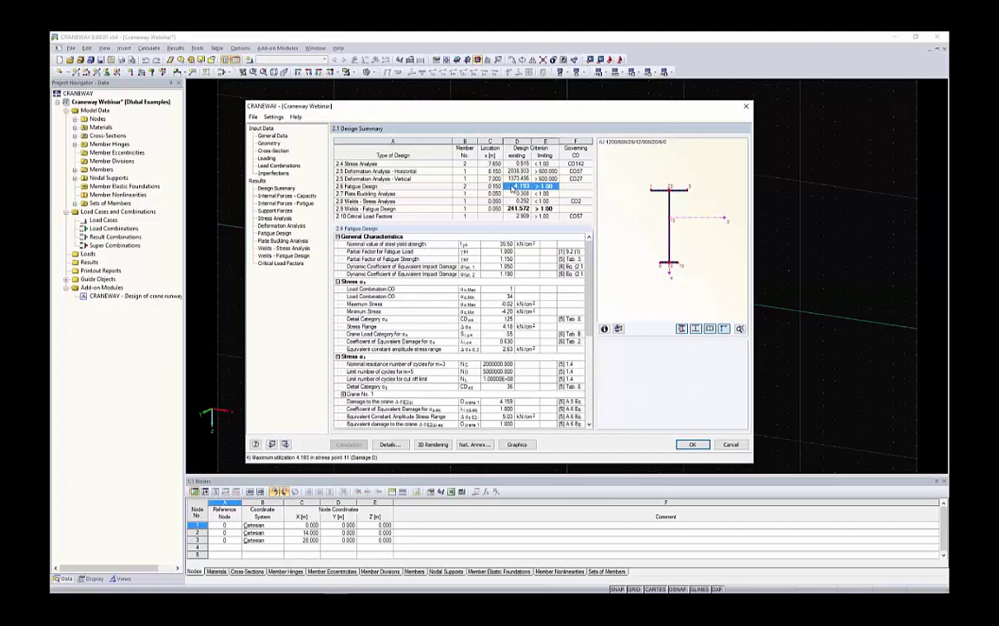
Step: Restore the lower flange weld to double fillet, make the upper flange-to-web weld a butt weld, and recalculate
{"action": "left_click", "coordinate": [272, 151]}
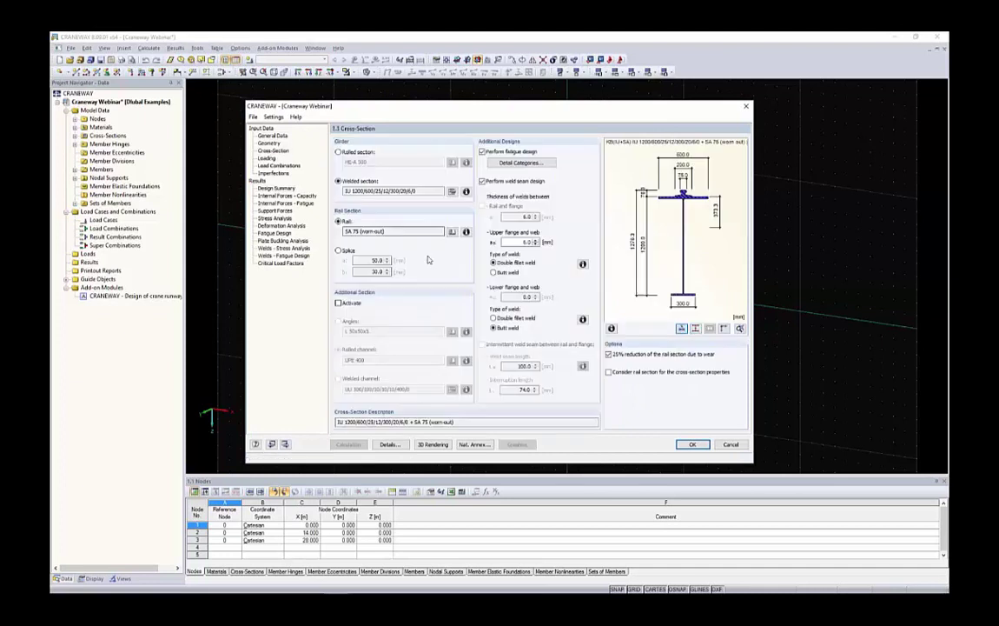
{"action": "left_click", "coordinate": [506, 319]}
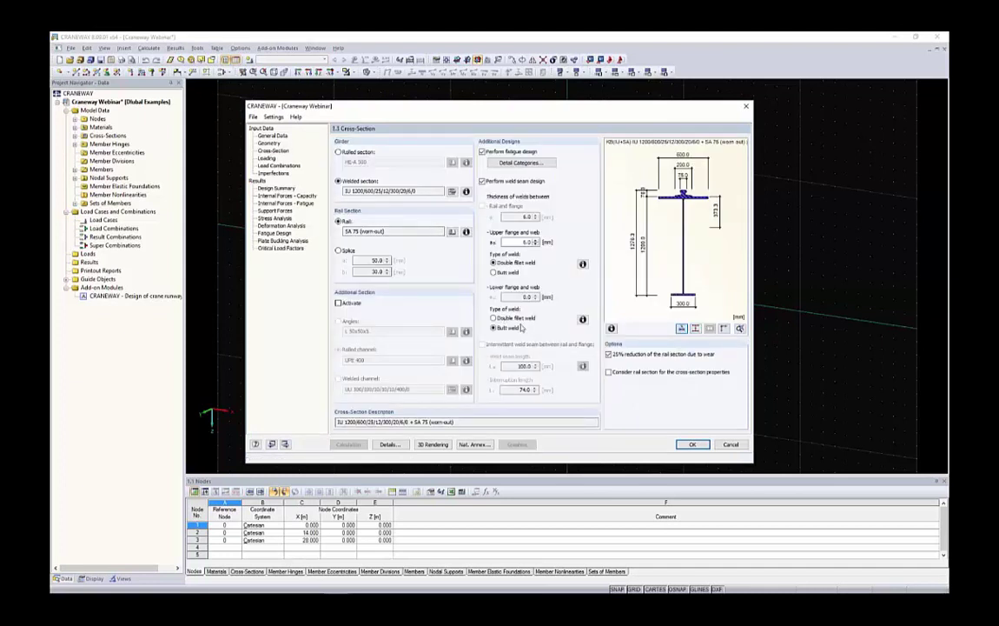
{"action": "left_click", "coordinate": [506, 273]}
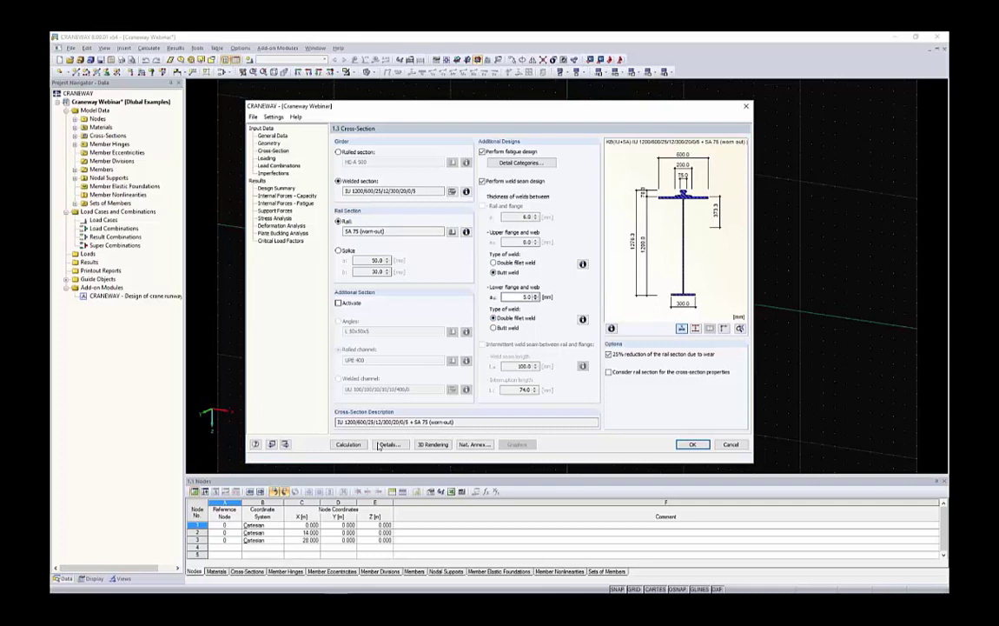
{"action": "left_click", "coordinate": [347, 444]}
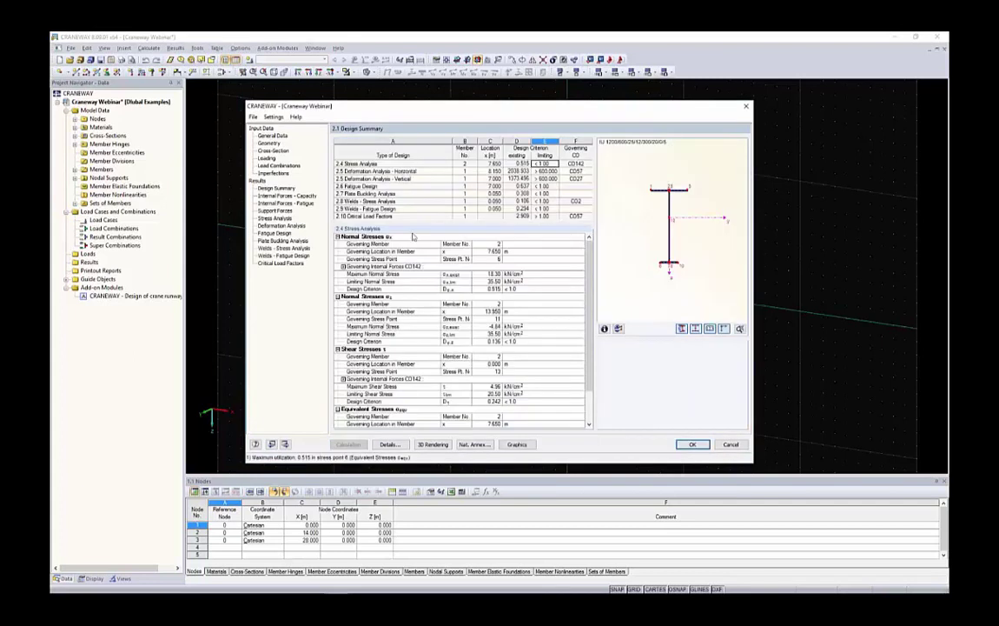
Step: Review the fatigue design in the summary and its ratios by x-location and stress point along both members
{"action": "left_click", "coordinate": [522, 186]}
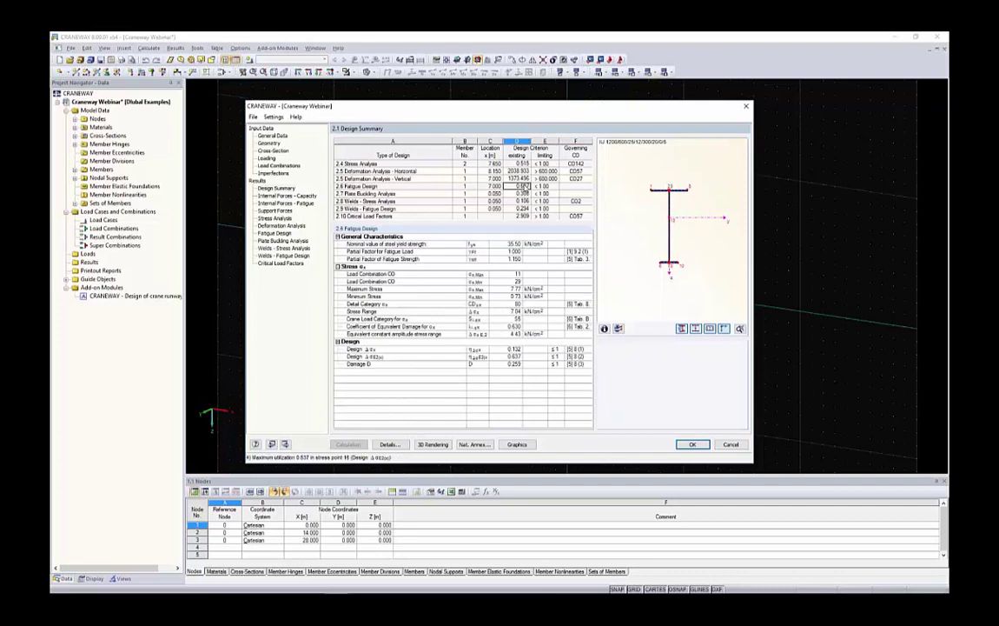
{"action": "left_click", "coordinate": [276, 233]}
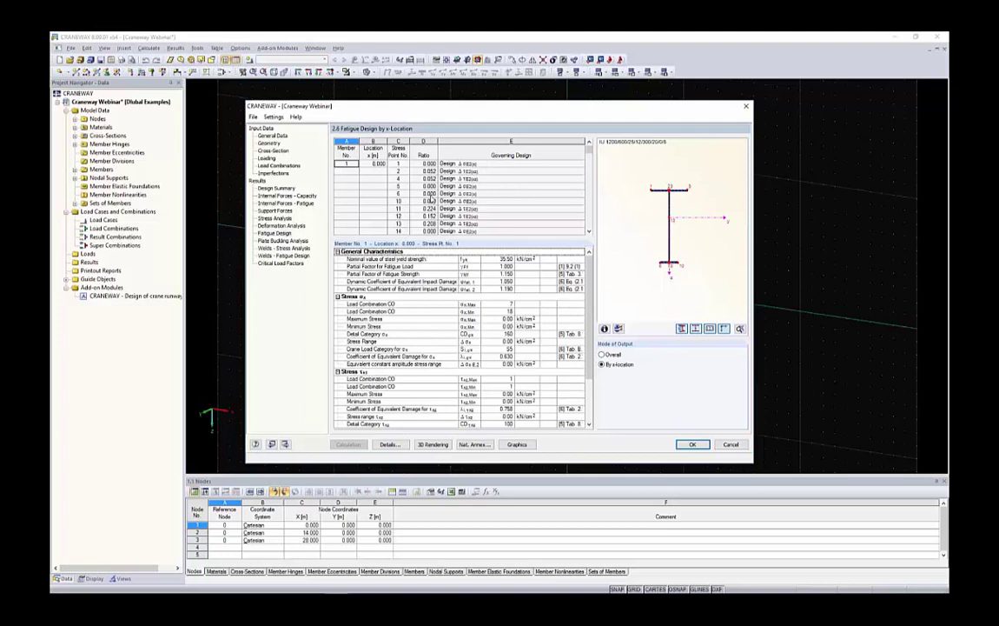
{"action": "scroll", "coordinate": [429, 200], "scroll_direction": "down", "scroll_amount": 5}
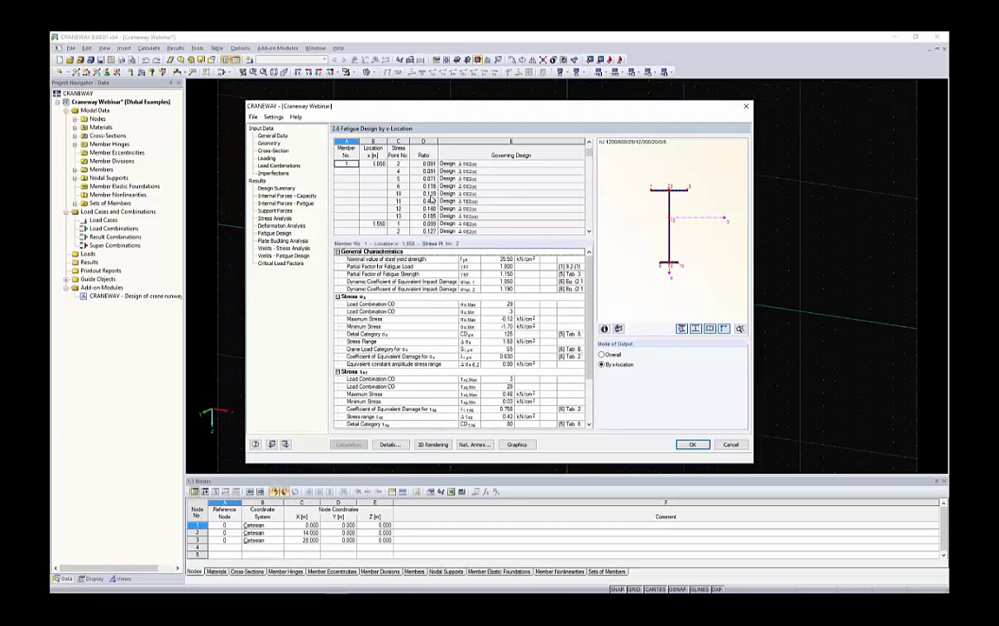
{"action": "scroll", "coordinate": [430, 200], "scroll_direction": "down", "scroll_amount": 5}
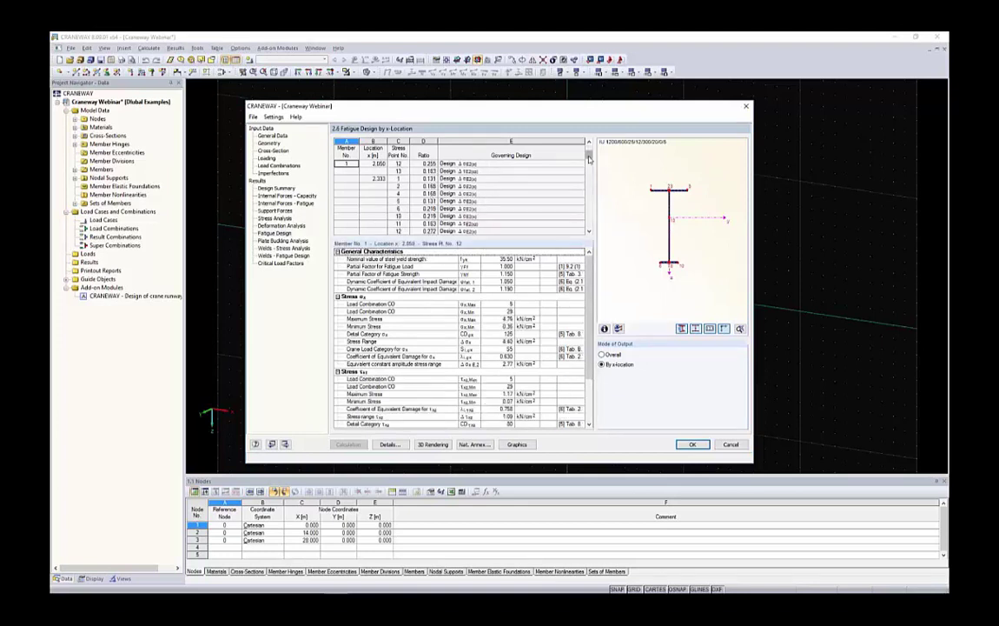
{"action": "left_click_drag", "start_coordinate": [588, 158], "coordinate": [590, 223]}
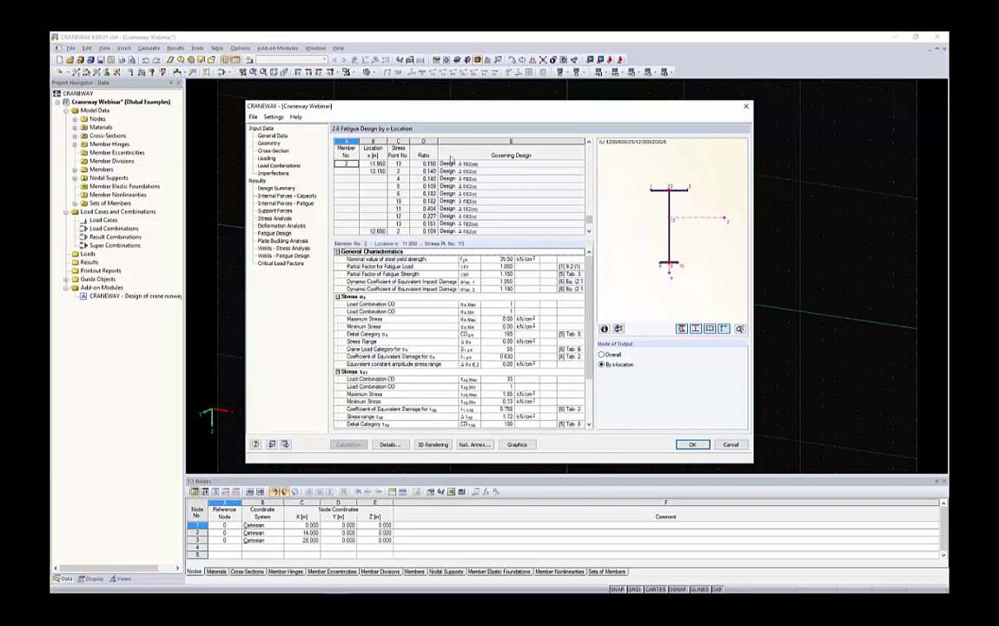
Step: Show the results graphically on the girder model and display the total deformation u for CO 1
{"action": "left_click", "coordinate": [522, 447]}
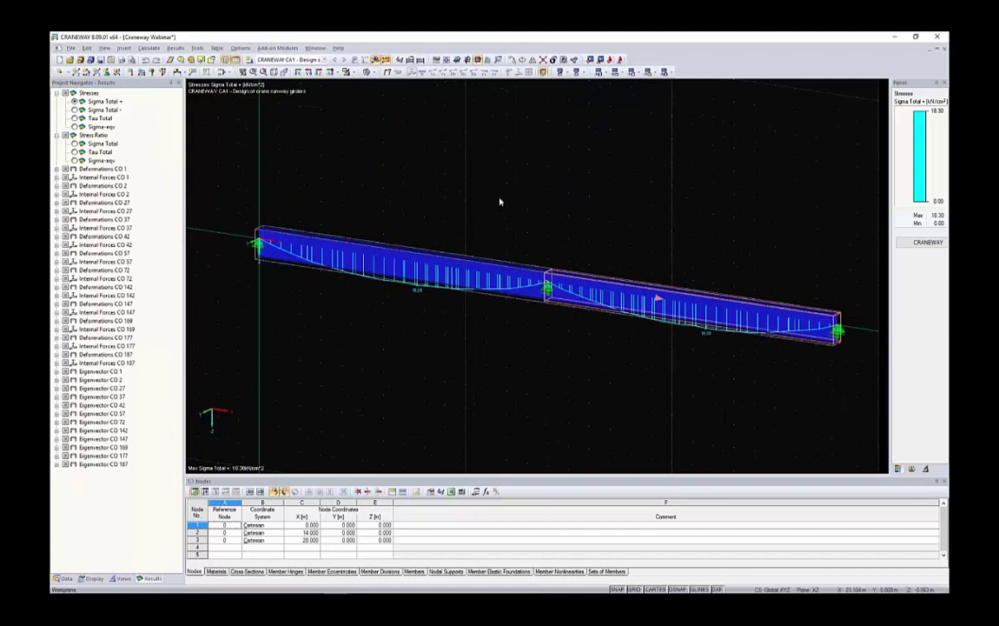
{"action": "middle_click_drag", "start_coordinate": [407, 153], "coordinate": [306, 122]}
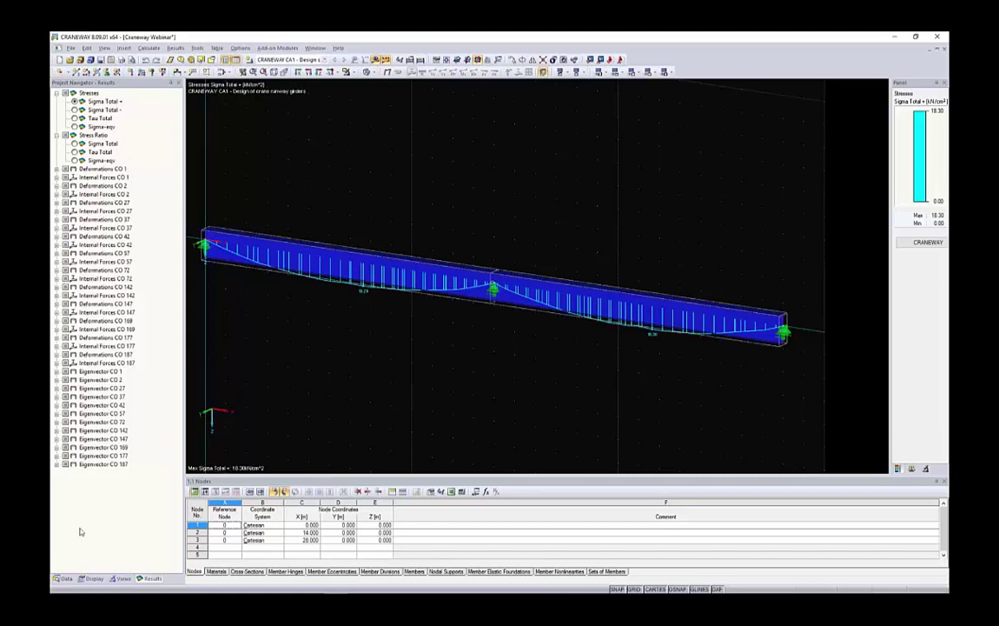
{"action": "left_click", "coordinate": [91, 579]}
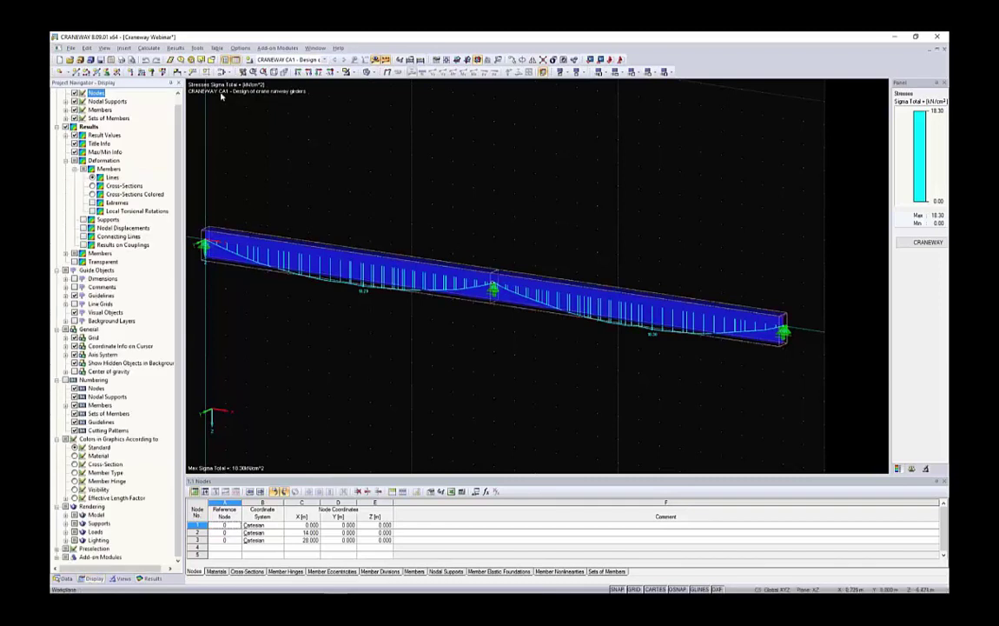
{"action": "left_click", "coordinate": [150, 579]}
{"action": "left_click", "coordinate": [57, 169]}
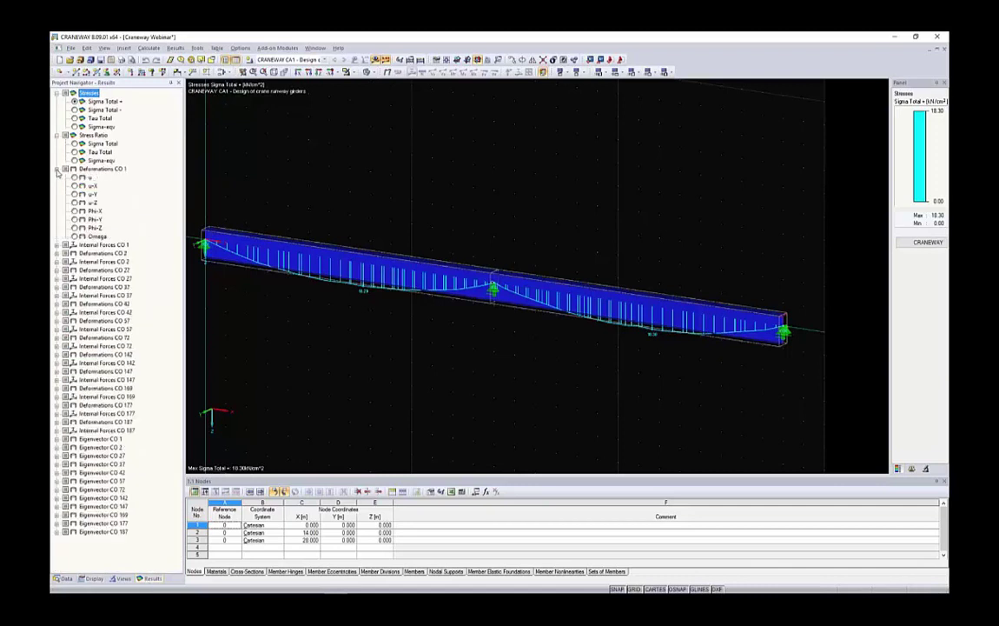
{"action": "left_click", "coordinate": [75, 178]}
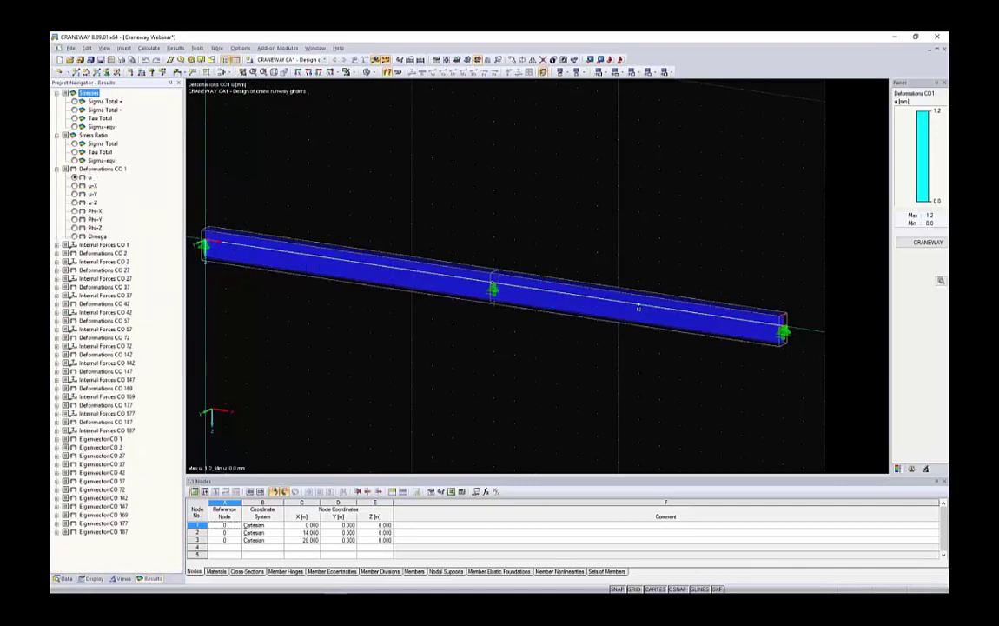
Step: Increase the deformation display factor to 512
{"action": "left_click", "coordinate": [911, 469]}
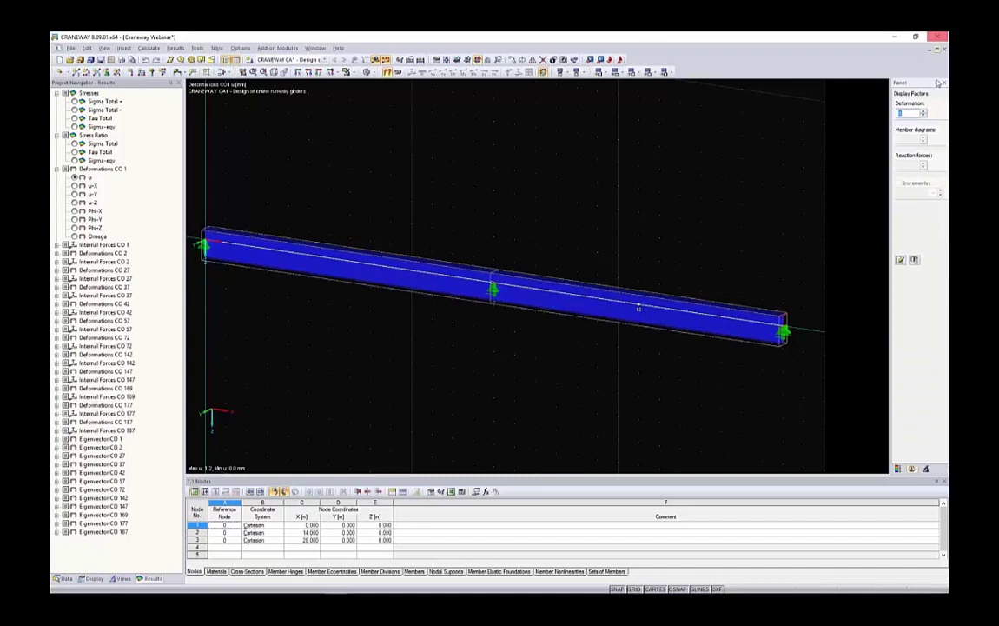
{"action": "left_click", "coordinate": [925, 111]}
{"action": "left_click", "coordinate": [924, 112]}
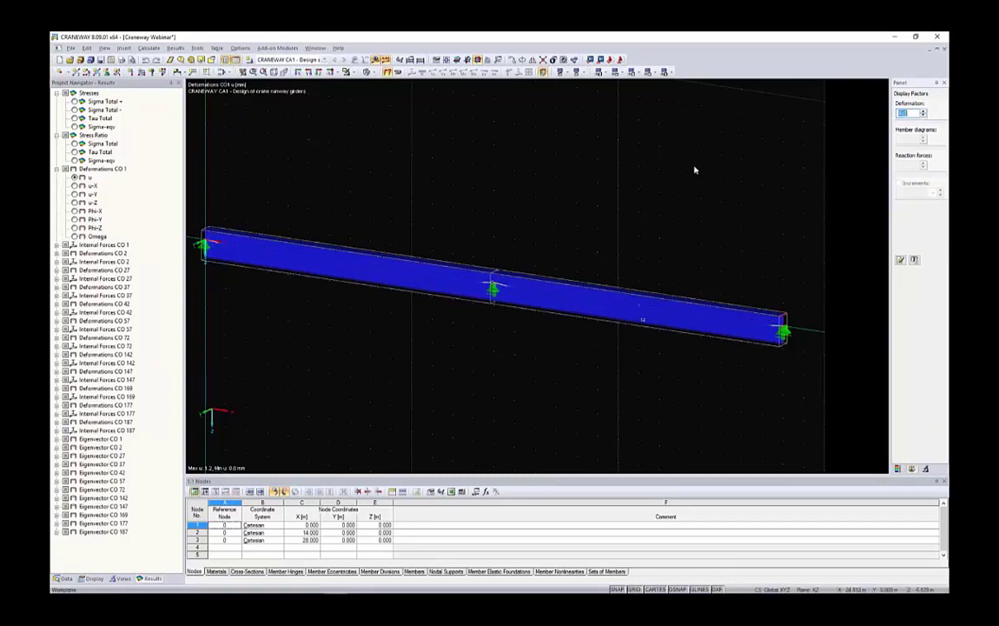
Step: Switch the girder model to wireframe display and view the CO 1 deformation curve from the other side
{"action": "middle_click_drag", "start_coordinate": [692, 166], "coordinate": [352, 208], "text": "ctrl"}
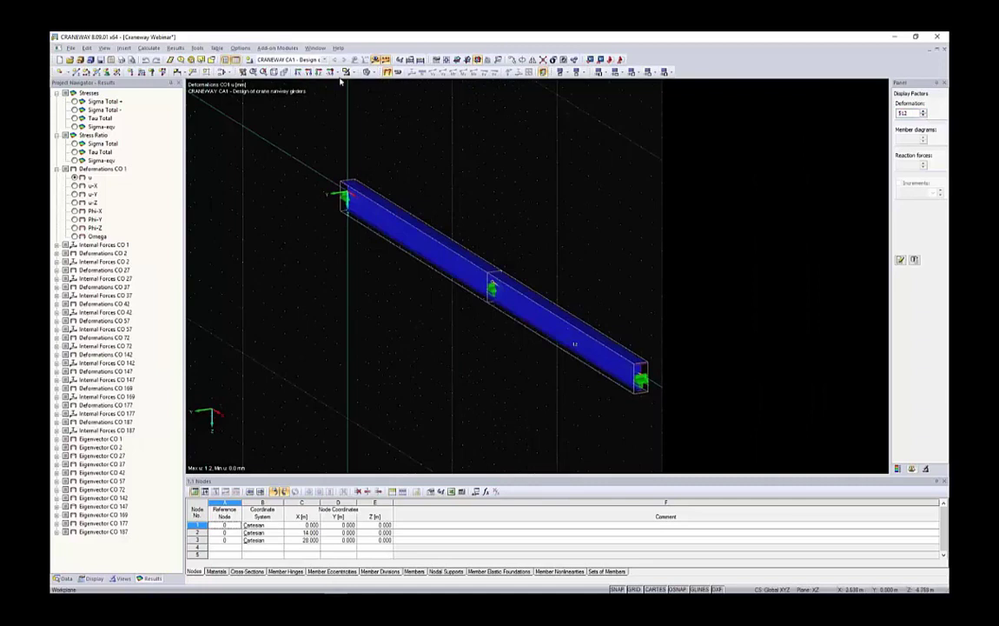
{"action": "left_click", "coordinate": [374, 73]}
{"action": "left_click", "coordinate": [380, 93]}
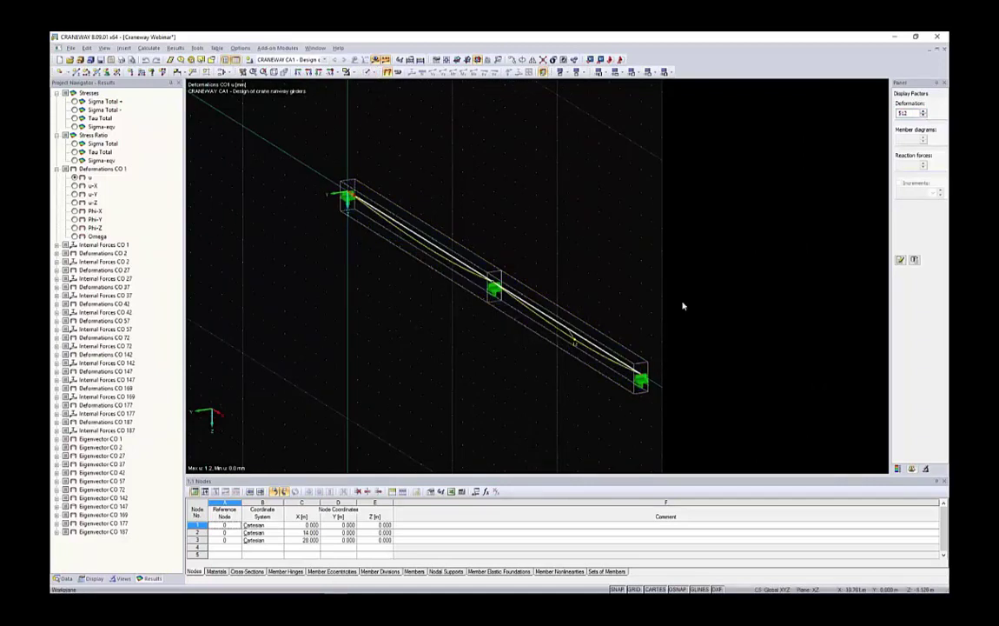
{"action": "middle_click_drag", "start_coordinate": [614, 276], "coordinate": [481, 283], "text": "ctrl"}
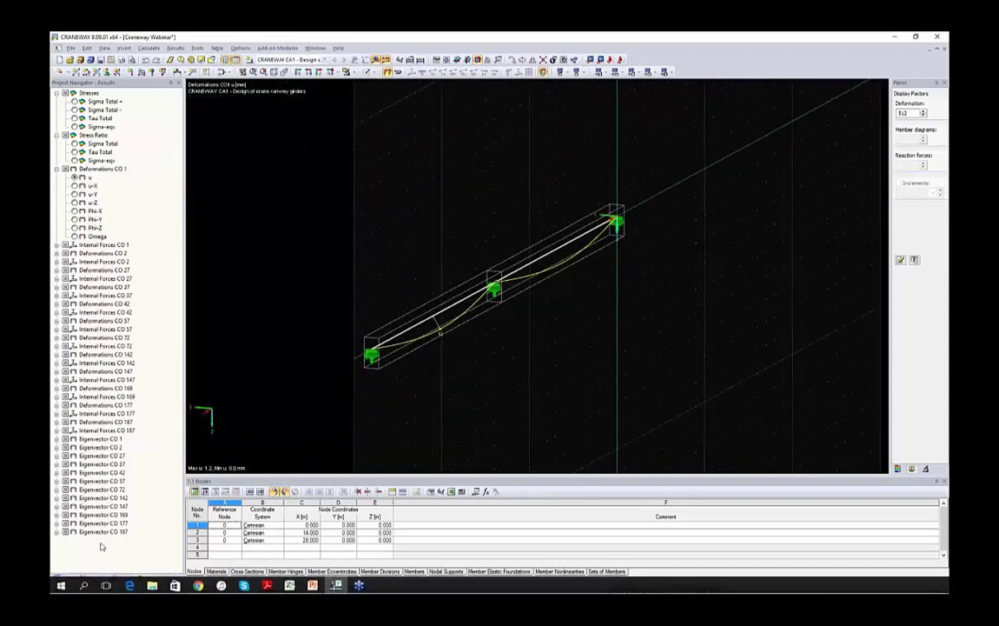
Step: Display the CO 1 member deformations as coloured cross-sections
{"action": "left_click", "coordinate": [93, 577]}
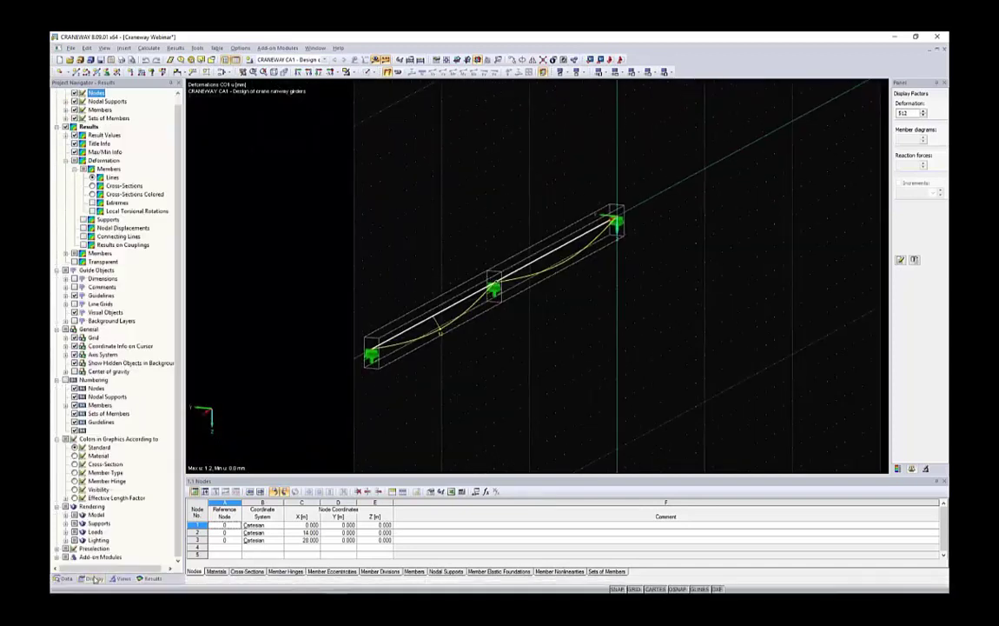
{"action": "scroll", "coordinate": [63, 122], "scroll_direction": "up", "scroll_amount": 1}
{"action": "left_click", "coordinate": [89, 136]}
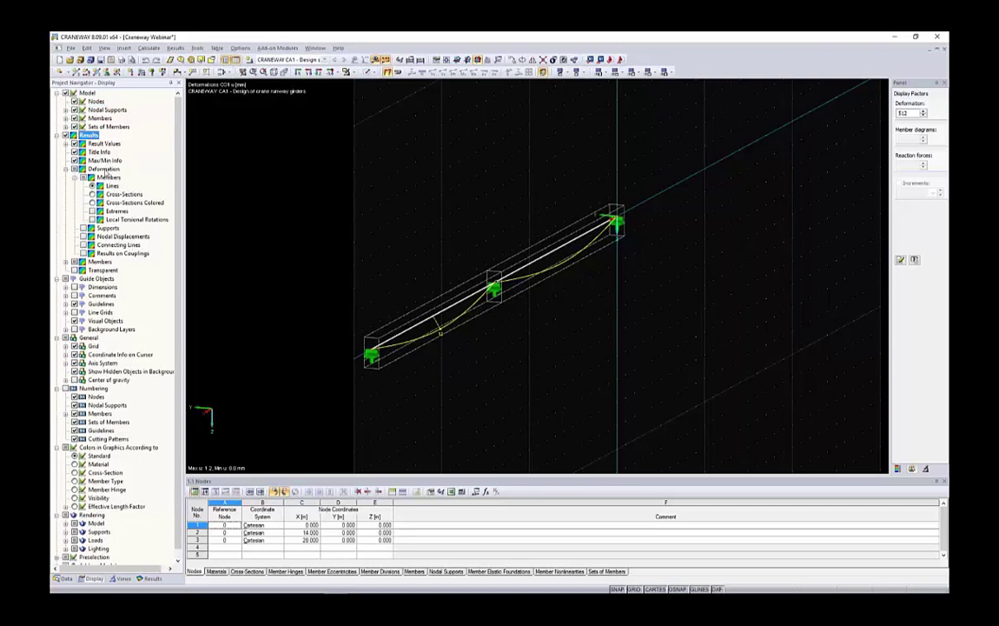
{"action": "left_click", "coordinate": [104, 170]}
{"action": "left_click", "coordinate": [109, 177]}
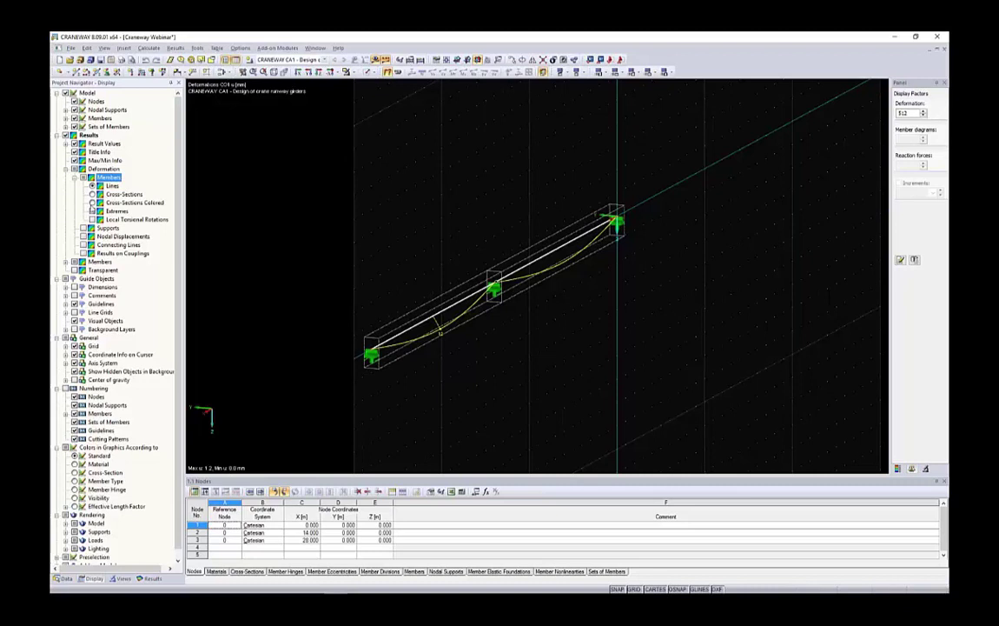
{"action": "left_click", "coordinate": [92, 202]}
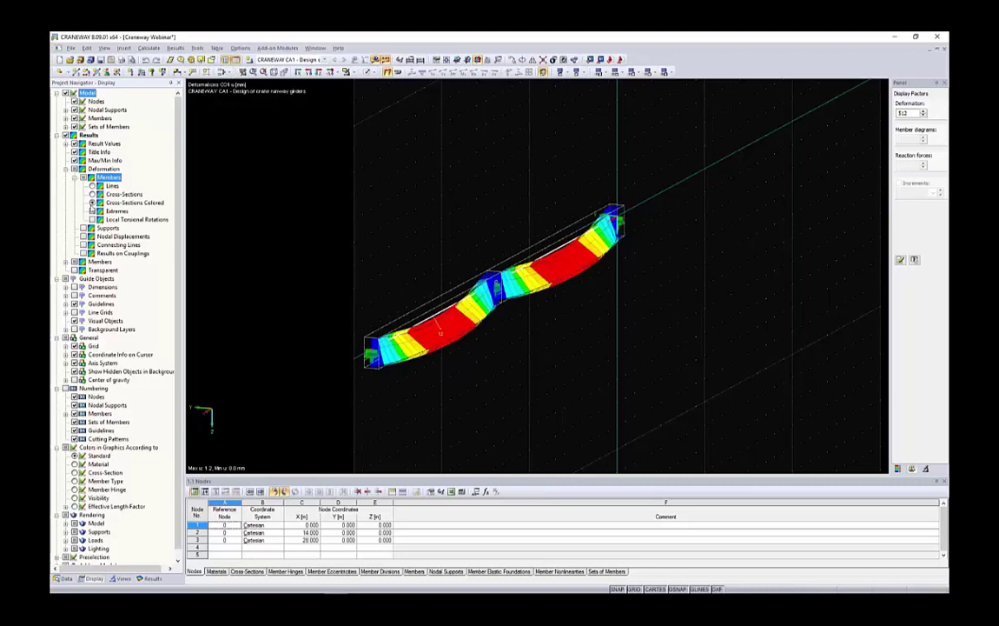
Step: Reduce the deformation display factor to 128 and inspect the coloured deformed girder from both sides
{"action": "left_click", "coordinate": [924, 116]}
{"action": "left_click", "coordinate": [924, 116]}
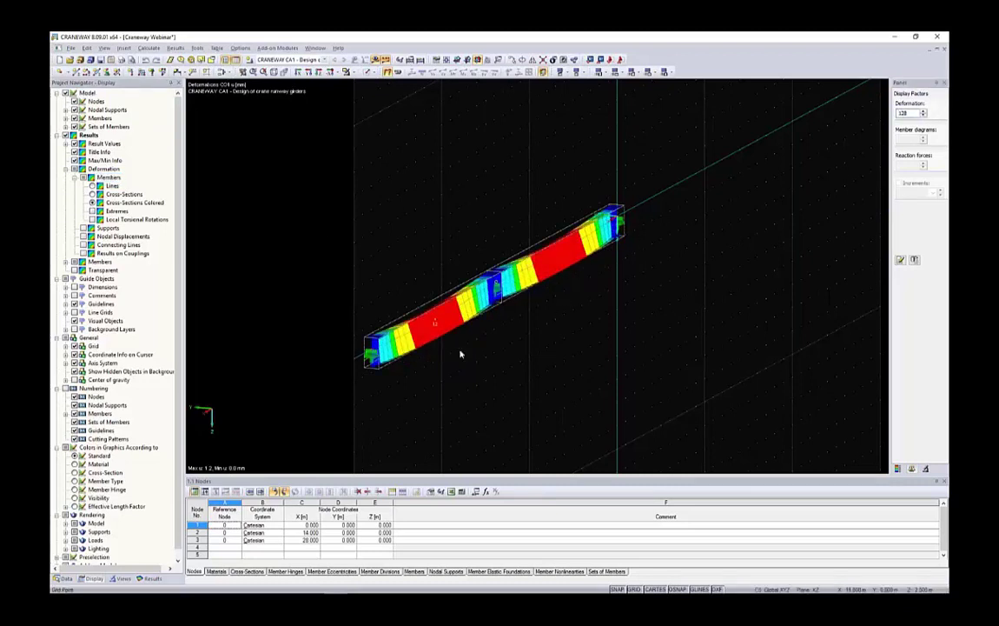
{"action": "middle_click_drag", "start_coordinate": [460, 354], "coordinate": [484, 270], "text": "ctrl"}
{"action": "scroll", "coordinate": [465, 326], "scroll_direction": "up", "scroll_amount": 5}
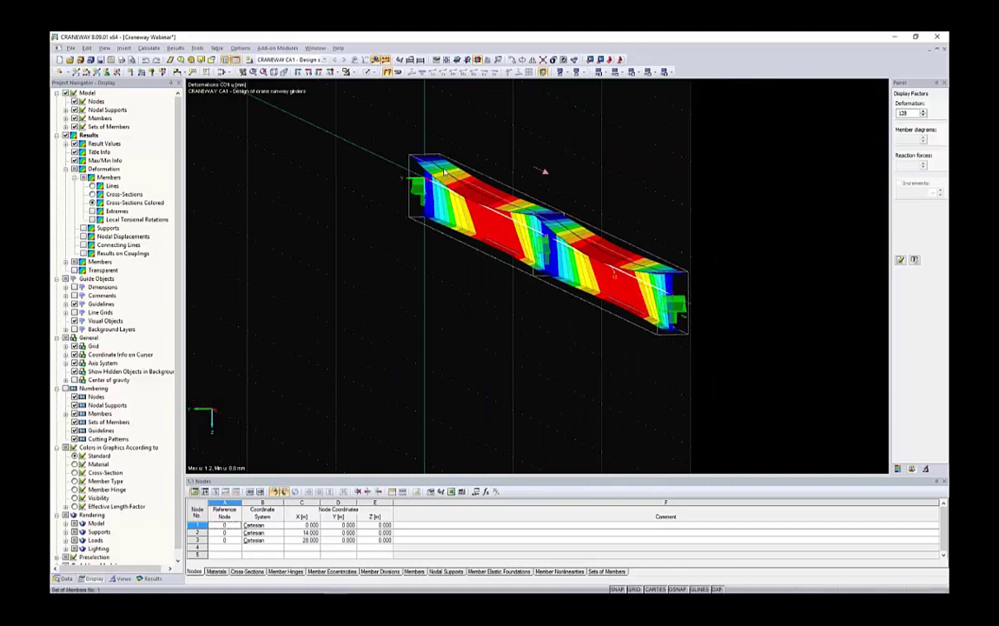
{"action": "middle_click_drag", "start_coordinate": [584, 178], "coordinate": [504, 186], "text": "ctrl"}
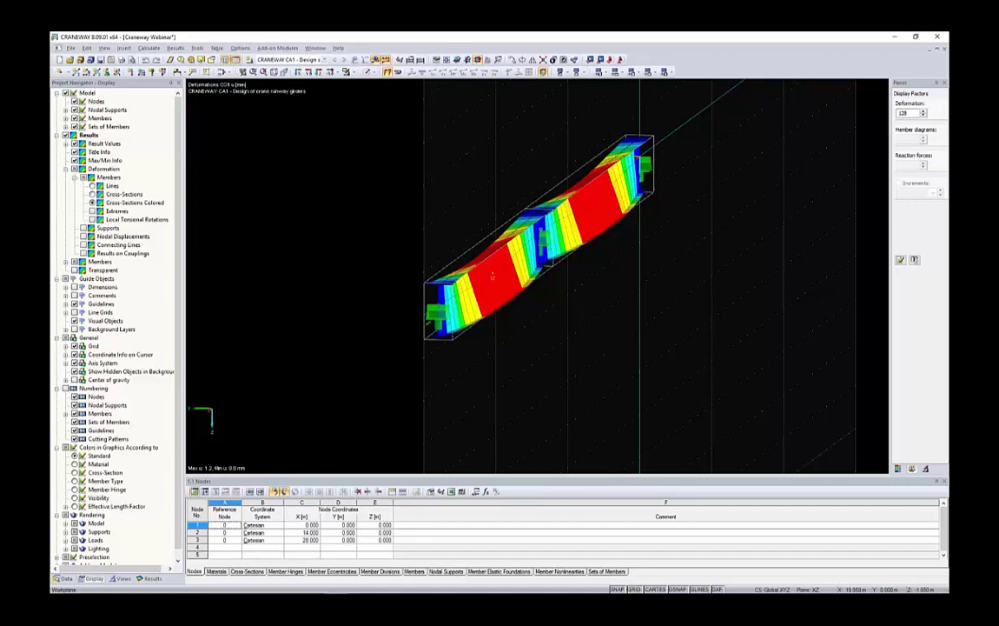
{"action": "middle_click_drag", "start_coordinate": [416, 187], "coordinate": [615, 224], "text": "ctrl"}
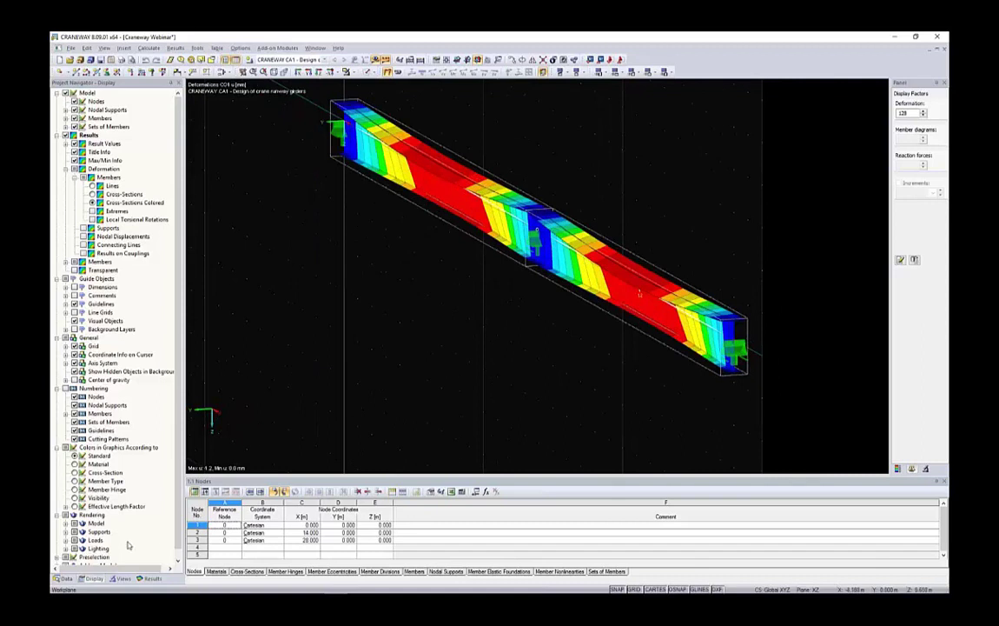
Step: Create a new printout report from the template "4 - Crane Girder Analysis"
{"action": "left_click", "coordinate": [62, 578]}
{"action": "scroll", "coordinate": [465, 295], "scroll_direction": "down", "scroll_amount": 2}
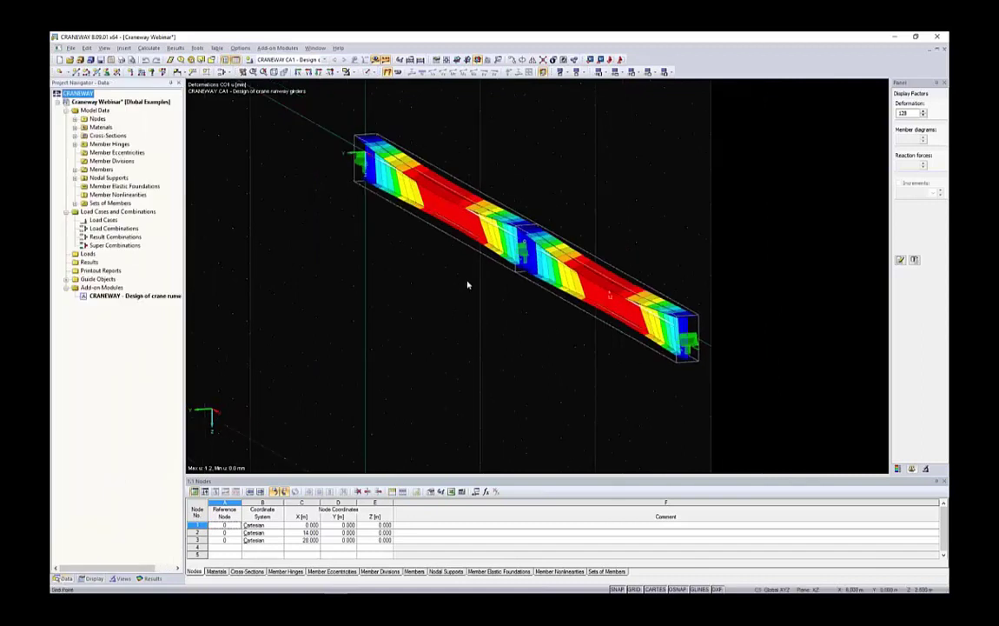
{"action": "middle_click_drag", "start_coordinate": [544, 196], "coordinate": [497, 185], "text": "ctrl"}
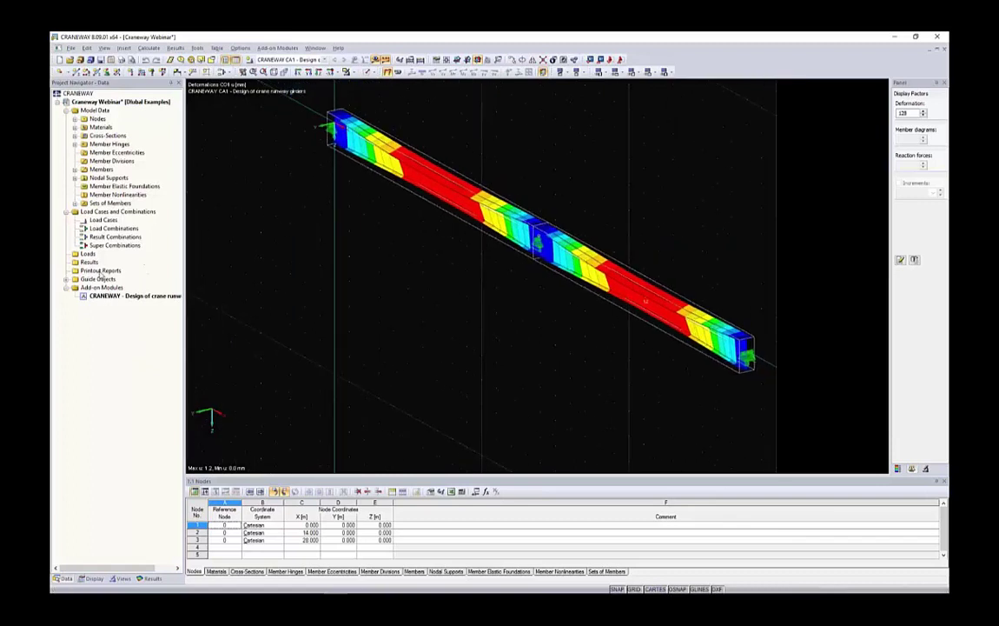
{"action": "right_click", "coordinate": [100, 270]}
{"action": "left_click", "coordinate": [121, 252]}
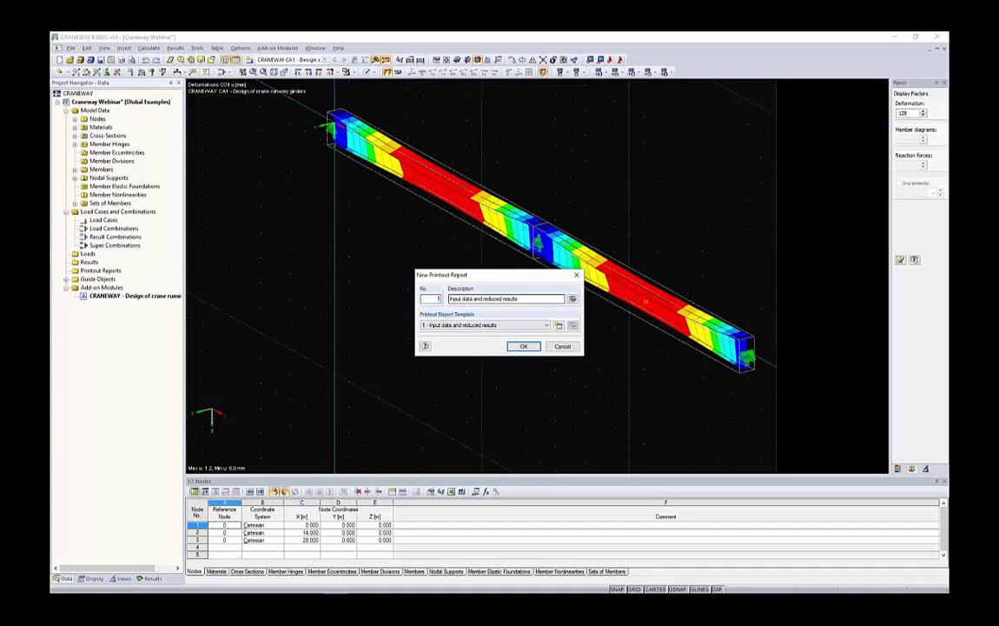
{"action": "key", "text": "Tab"}
{"action": "left_click", "coordinate": [546, 325]}
{"action": "left_click", "coordinate": [459, 353]}
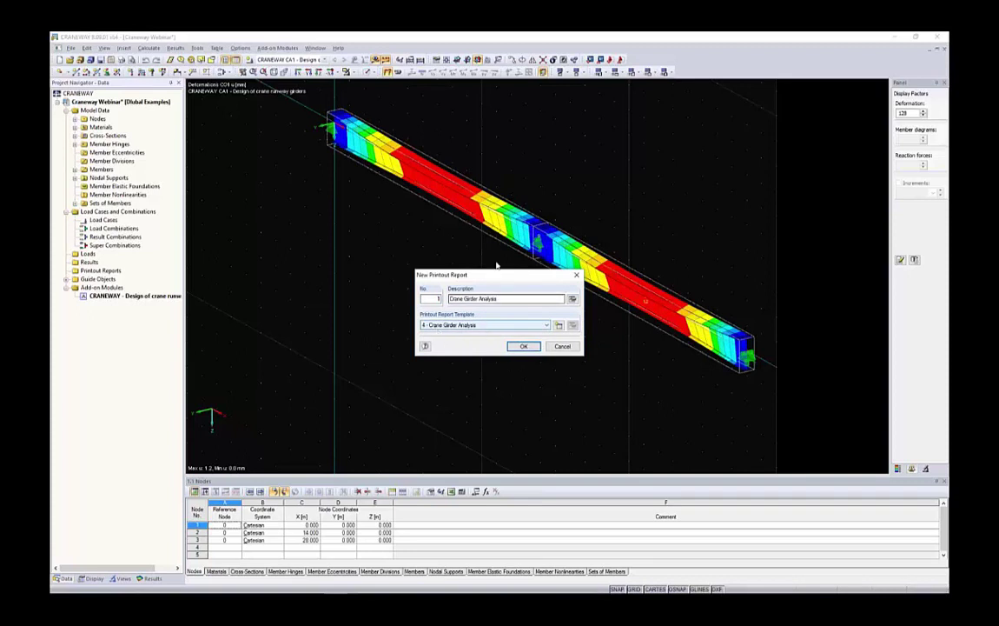
{"action": "left_click_drag", "start_coordinate": [469, 275], "coordinate": [446, 260]}
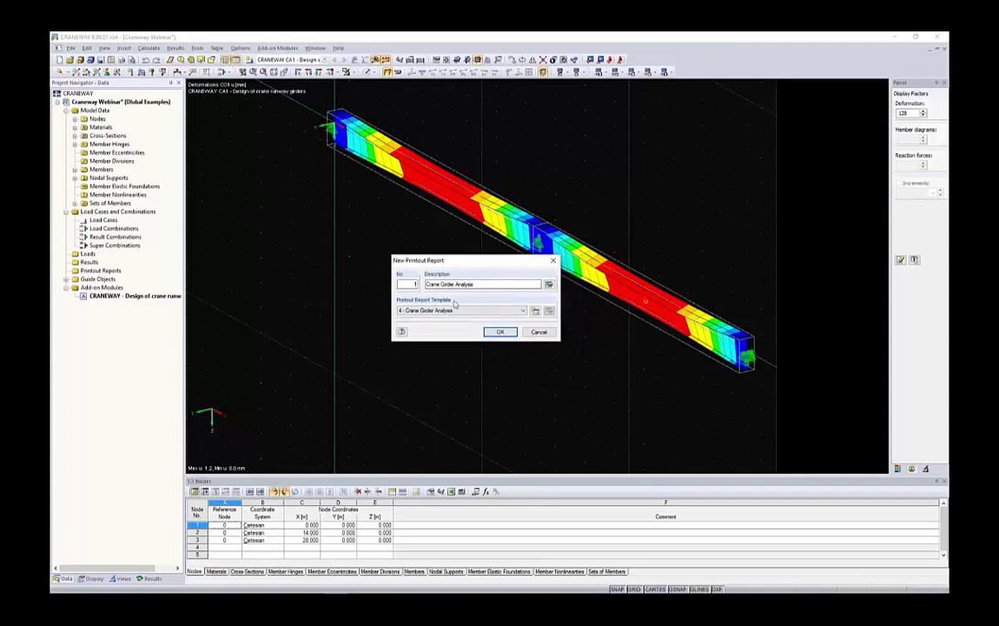
{"action": "left_click", "coordinate": [499, 331]}
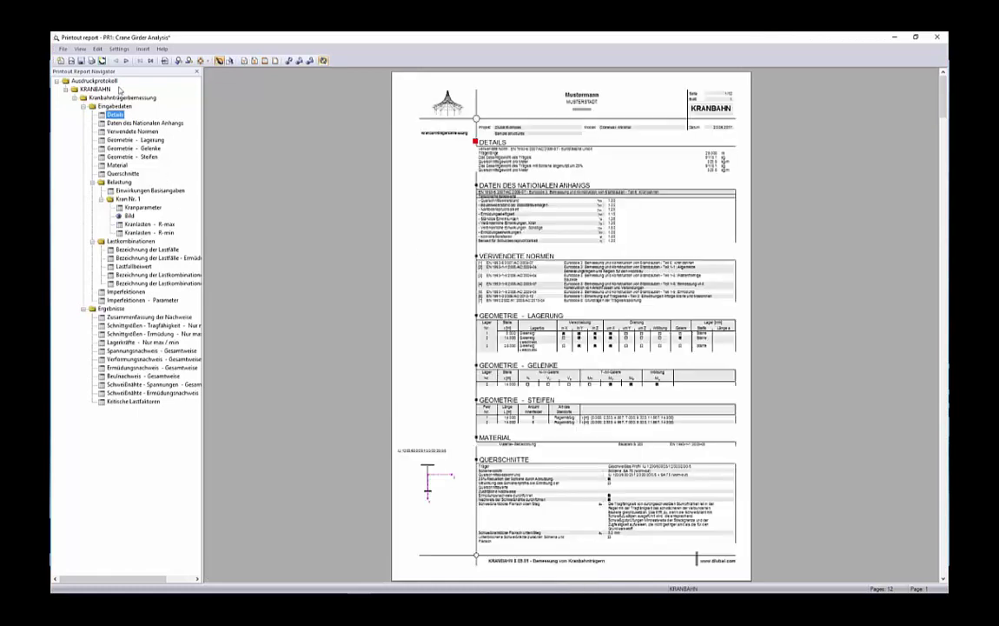
Step: Set the language of the printout report to English
{"action": "left_click", "coordinate": [118, 50]}
{"action": "left_click", "coordinate": [155, 108]}
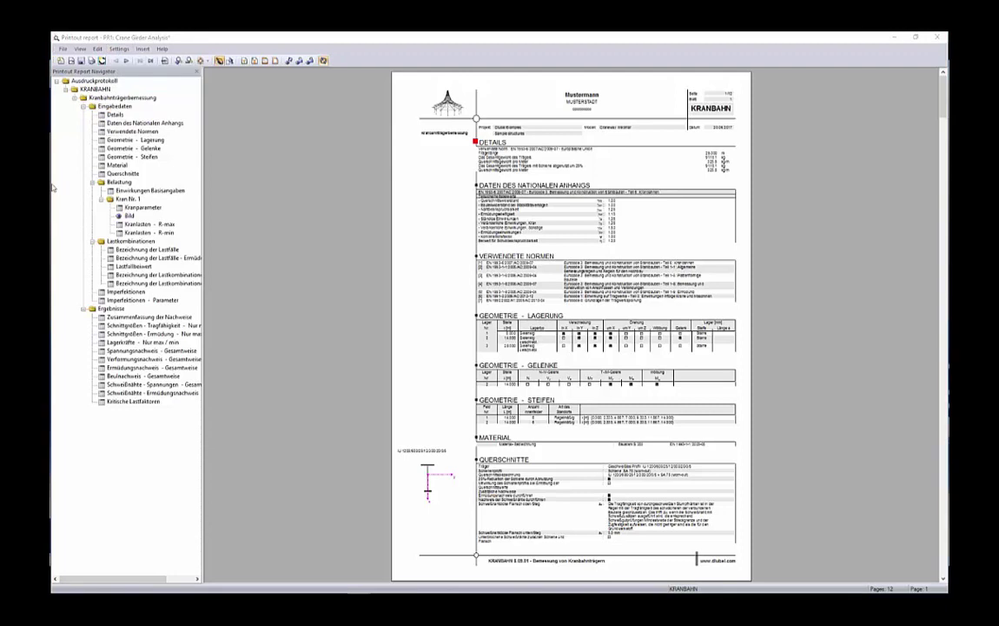
{"action": "left_click", "coordinate": [349, 139]}
{"action": "left_click", "coordinate": [457, 287]}
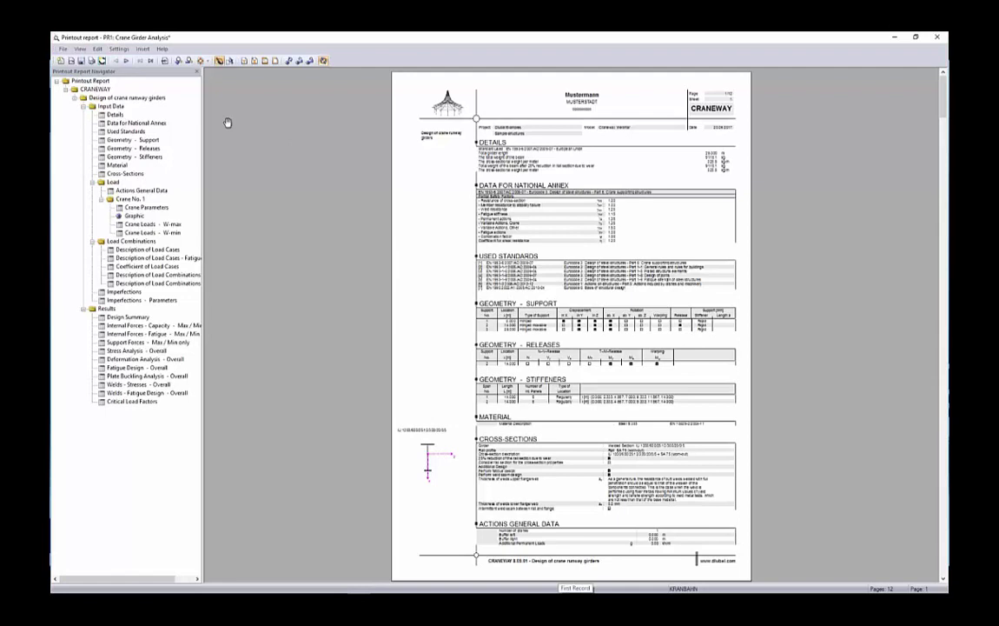
Step: Look through the languages available for the printout report and keep English selected
{"action": "left_click", "coordinate": [119, 49]}
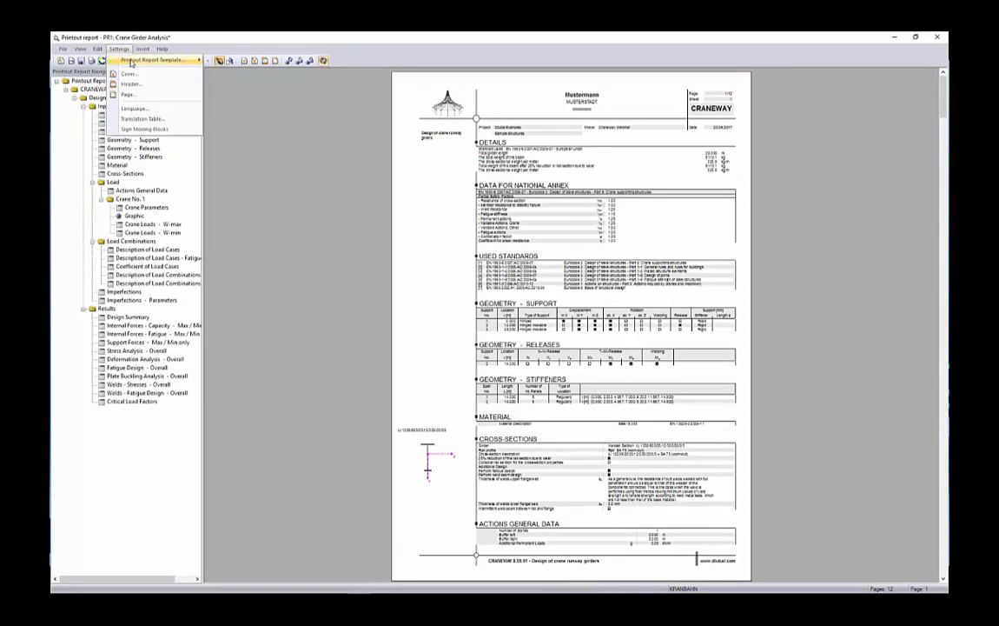
{"action": "left_click", "coordinate": [129, 94]}
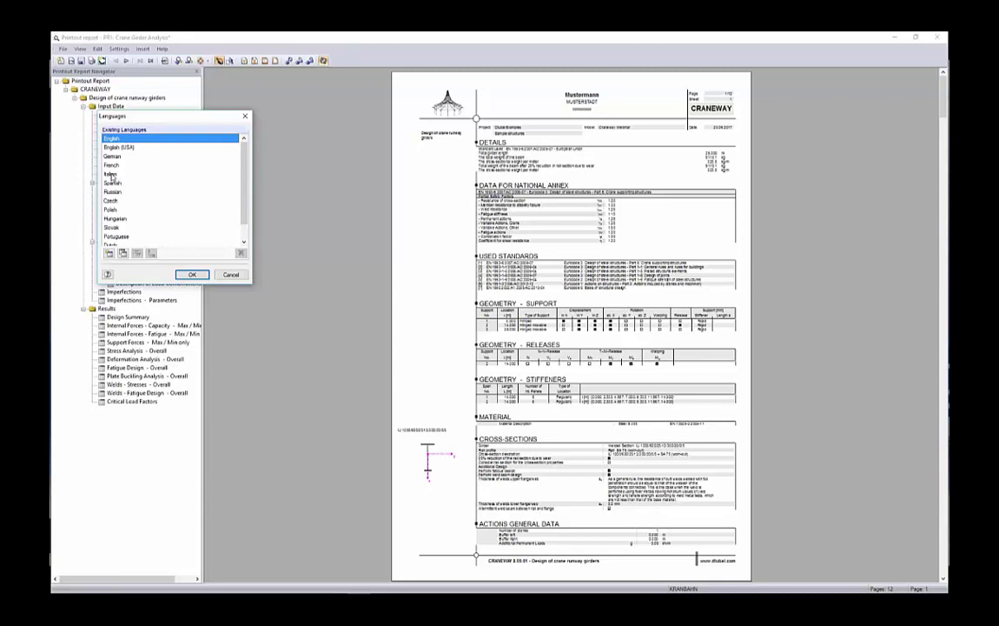
{"action": "scroll", "coordinate": [114, 220], "scroll_direction": "down", "scroll_amount": 1}
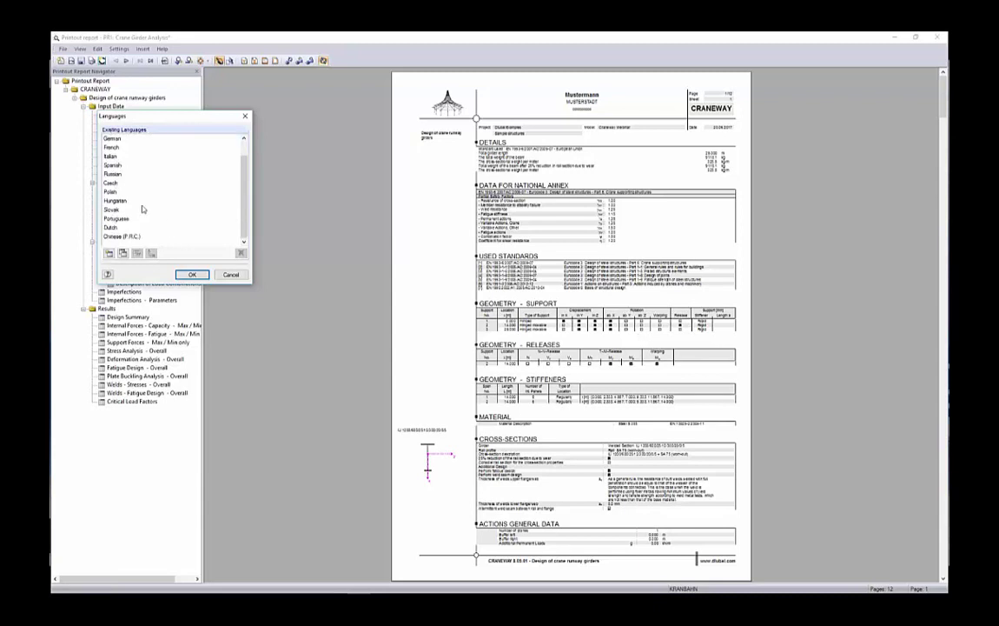
{"action": "scroll", "coordinate": [123, 182], "scroll_direction": "up", "scroll_amount": 1}
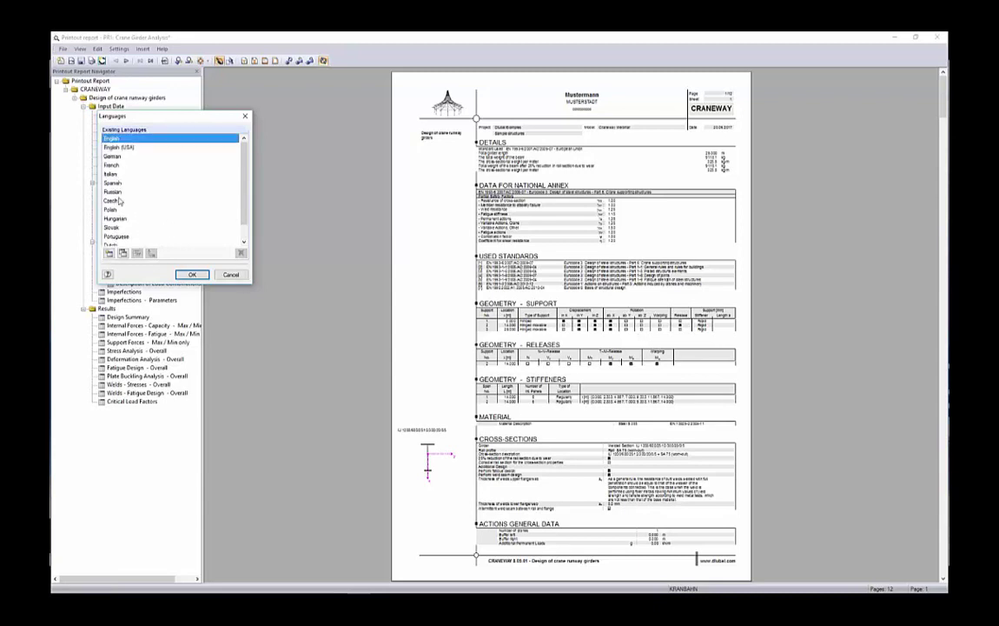
{"action": "left_click_drag", "start_coordinate": [221, 120], "coordinate": [342, 137]}
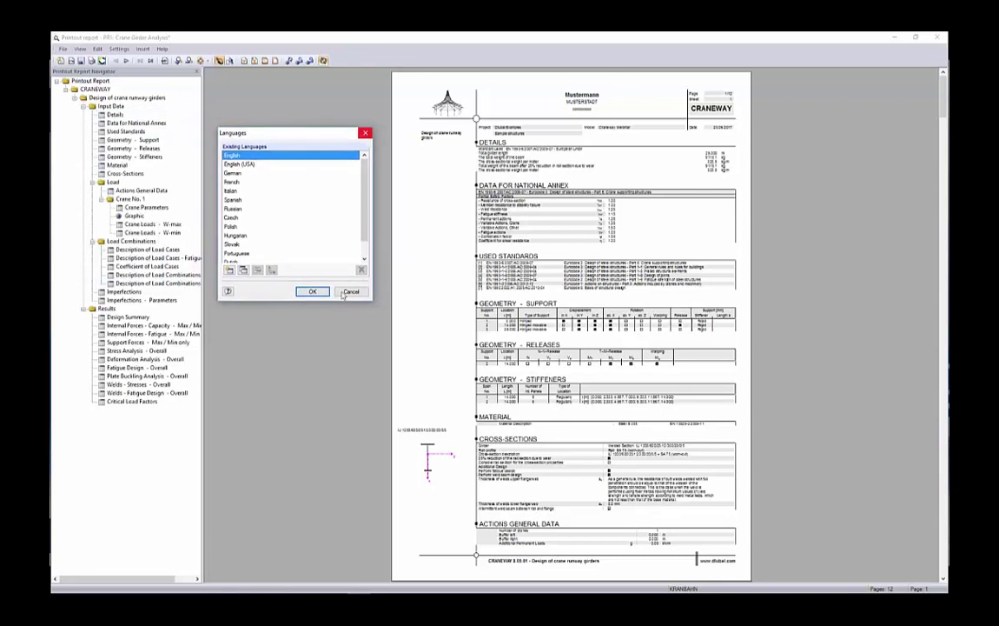
{"action": "left_click", "coordinate": [312, 291]}
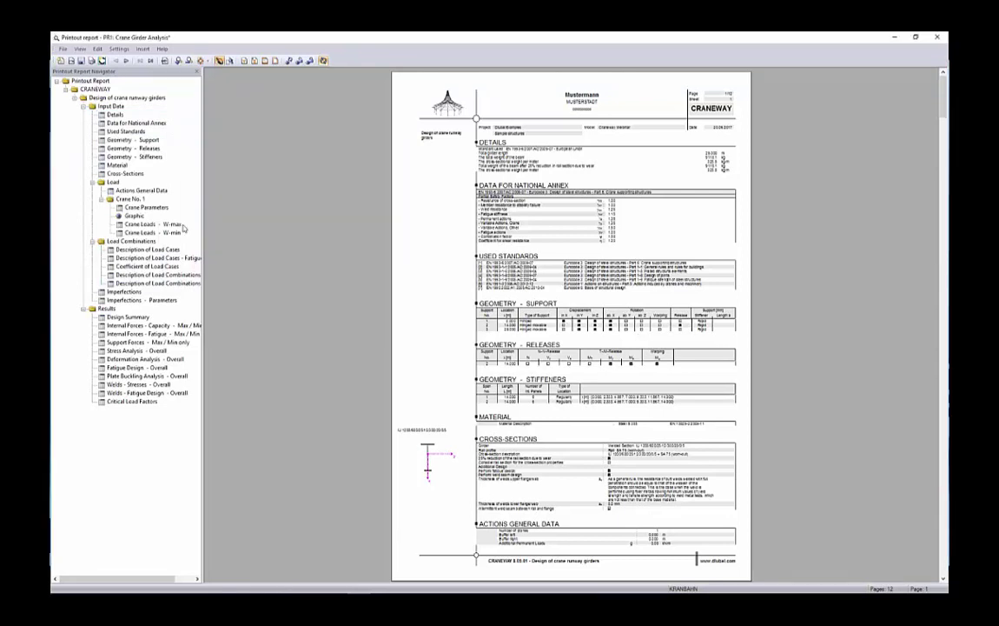
Step: Review the crane graphic, crane loads, load case descriptions and coefficients, and load combinations in the printout report
{"action": "left_click", "coordinate": [132, 215]}
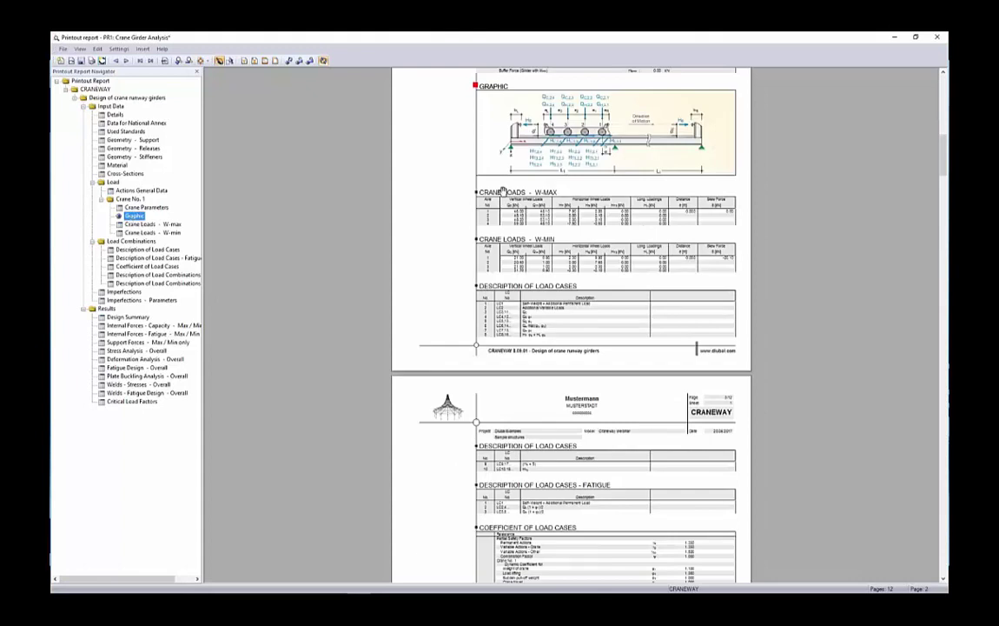
{"action": "scroll", "coordinate": [622, 297], "scroll_direction": "down", "scroll_amount": 1}
{"action": "scroll", "coordinate": [622, 298], "scroll_direction": "down", "scroll_amount": 3}
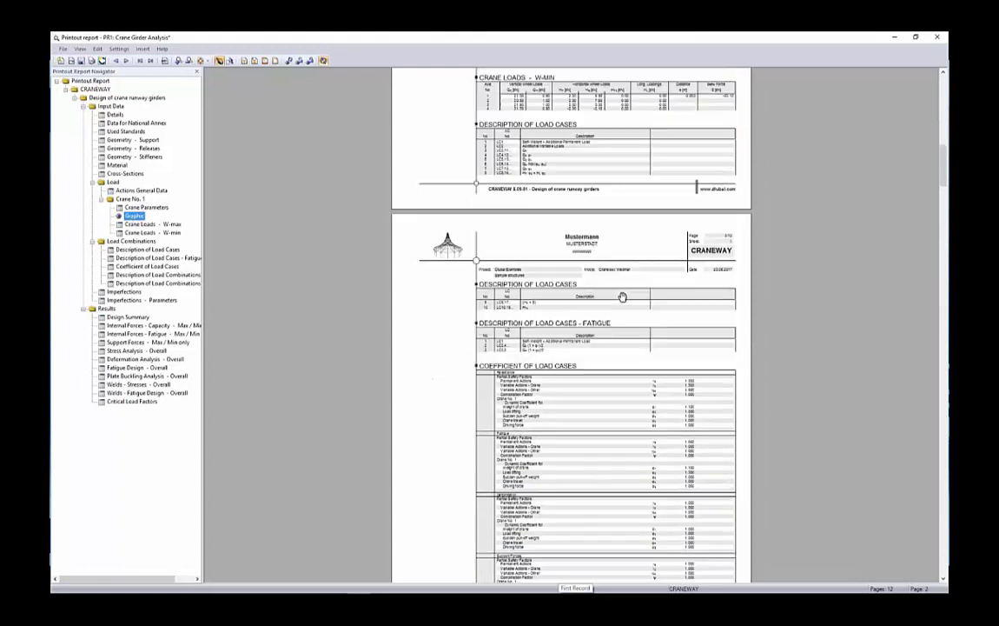
{"action": "scroll", "coordinate": [558, 268], "scroll_direction": "up", "scroll_amount": 4}
{"action": "scroll", "coordinate": [366, 303], "scroll_direction": "down", "scroll_amount": 5}
{"action": "scroll", "coordinate": [368, 308], "scroll_direction": "down", "scroll_amount": 5}
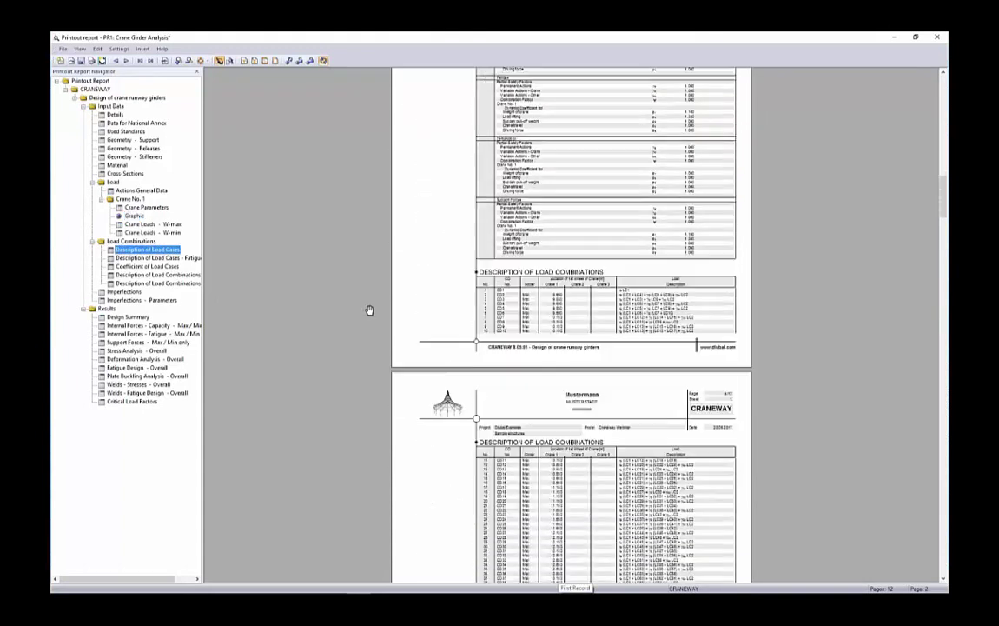
{"action": "scroll", "coordinate": [368, 307], "scroll_direction": "up", "scroll_amount": 6}
{"action": "scroll", "coordinate": [459, 228], "scroll_direction": "up", "scroll_amount": 5}
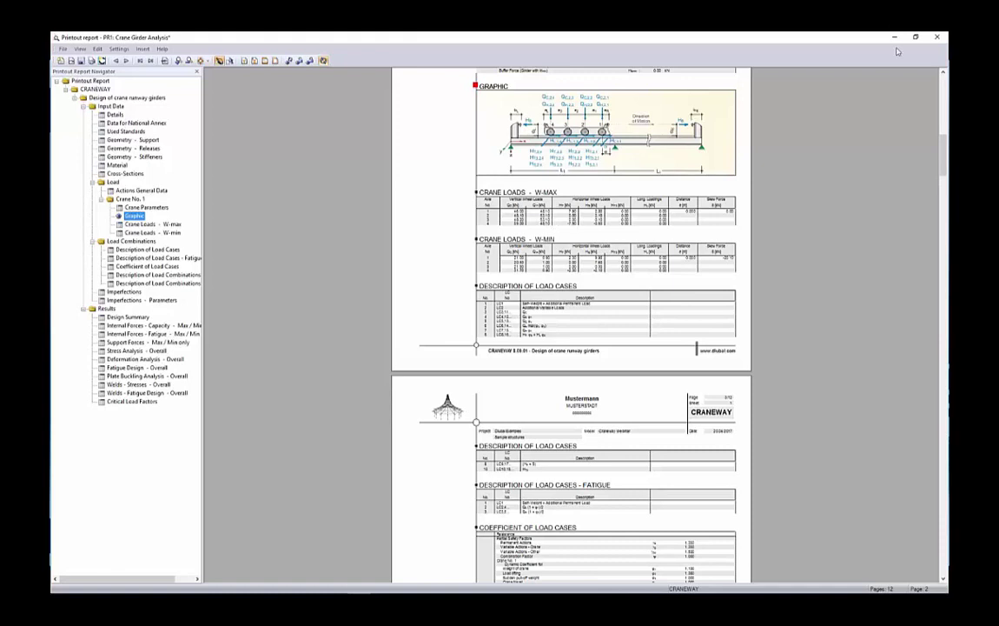
Step: Close the printout report and save it
{"action": "left_click", "coordinate": [937, 37]}
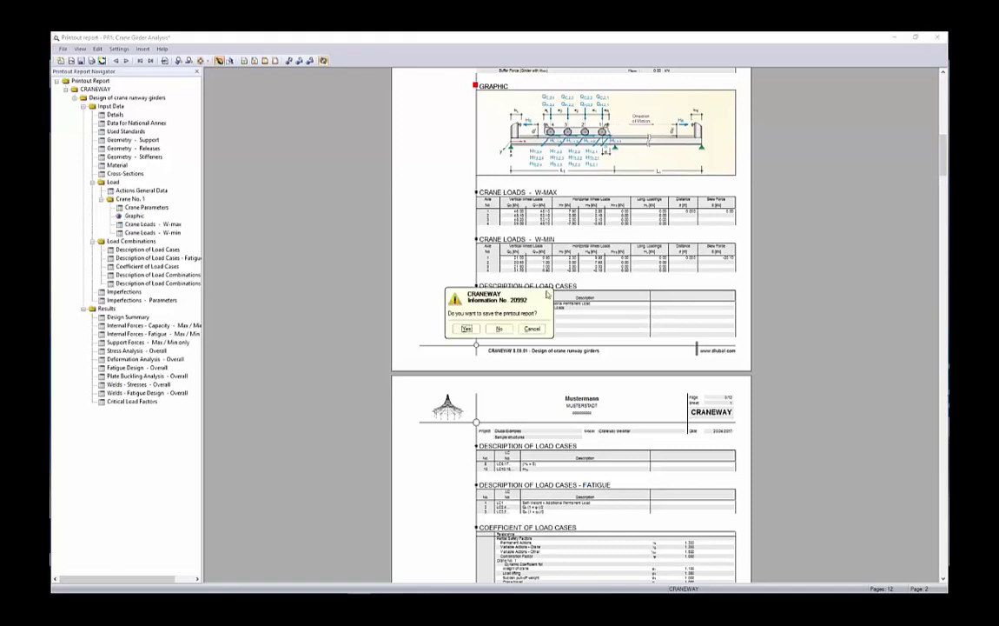
{"action": "left_click", "coordinate": [469, 330]}
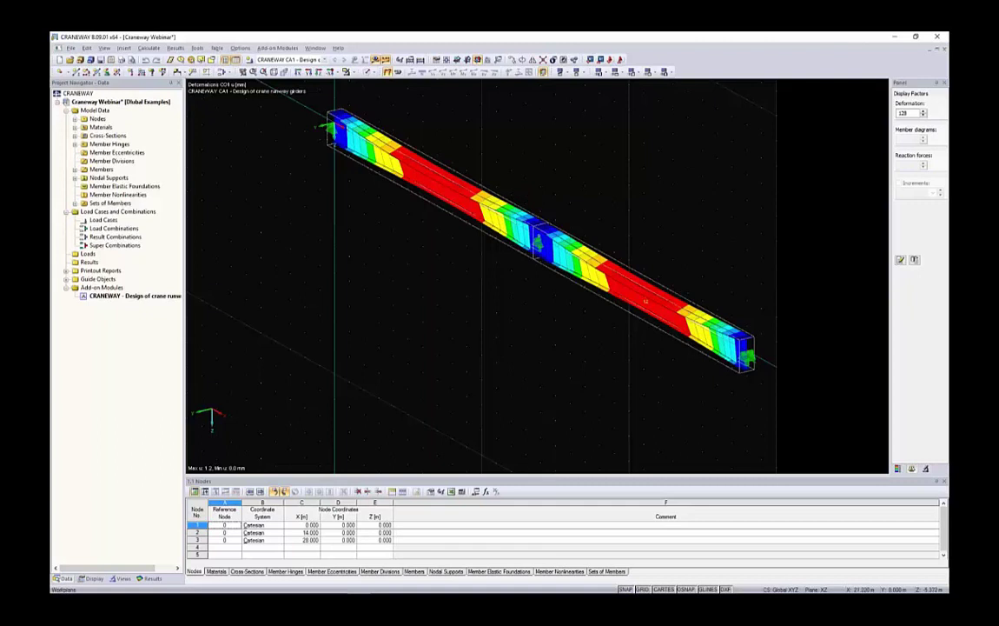
Step: Add the current view of the CO 1 deformations to printout report PR1 as a graphic, printing the current window only
{"action": "mouse_move", "coordinate": [624, 149]}
{"action": "middle_mouse_down", "text": "ctrl"}
{"action": "mouse_move", "coordinate": [507, 147]}
{"action": "mouse_move", "coordinate": [559, 123]}
{"action": "mouse_move", "coordinate": [624, 158]}
{"action": "middle_mouse_up", "text": "ctrl"}
{"action": "left_click", "coordinate": [122, 60]}
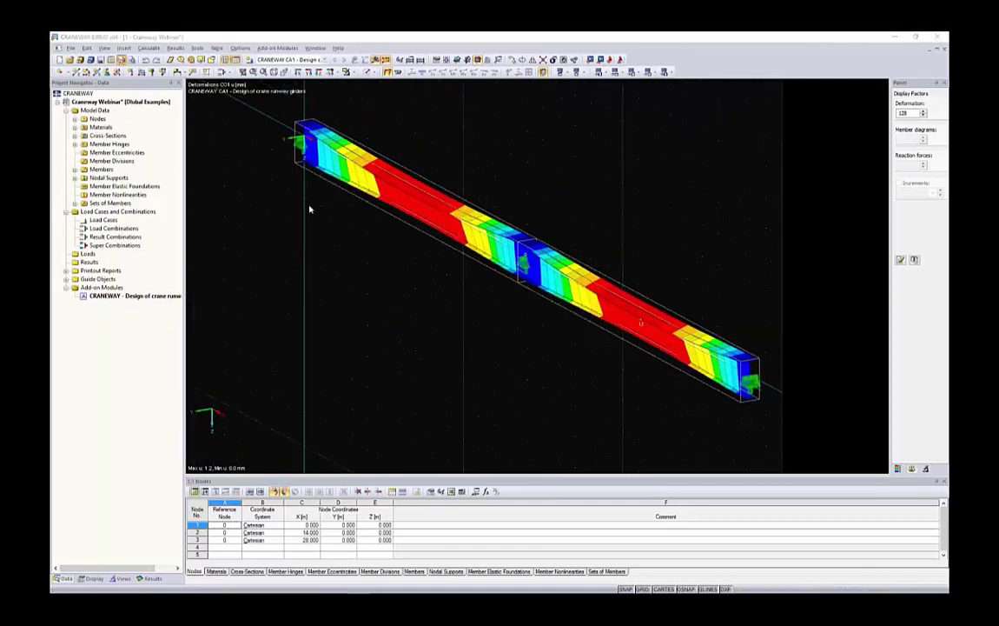
{"action": "left_click", "coordinate": [470, 251]}
{"action": "left_click", "coordinate": [470, 252]}
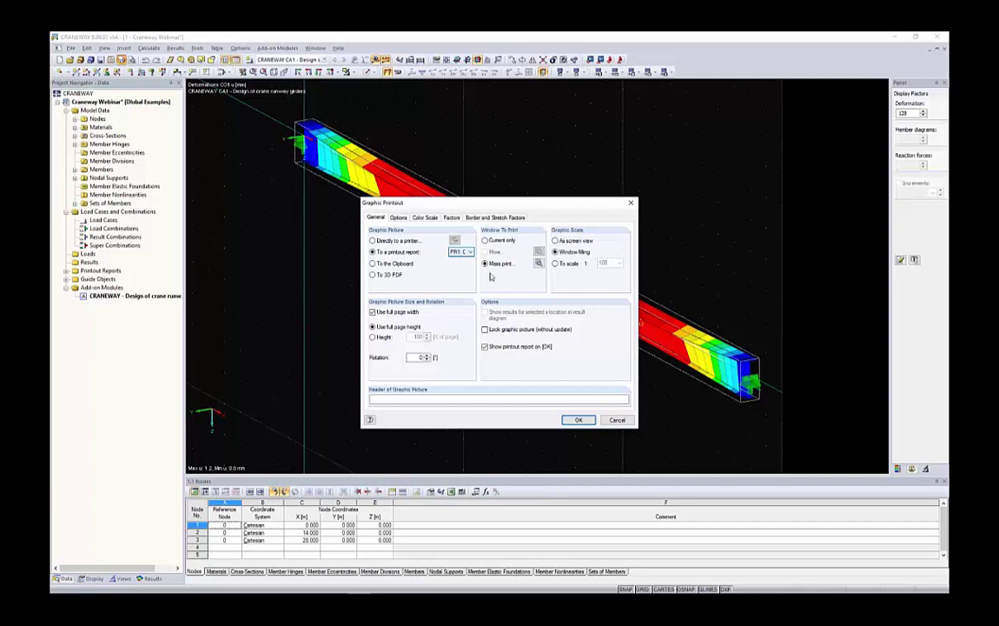
{"action": "left_click", "coordinate": [485, 240]}
{"action": "left_click", "coordinate": [578, 419]}
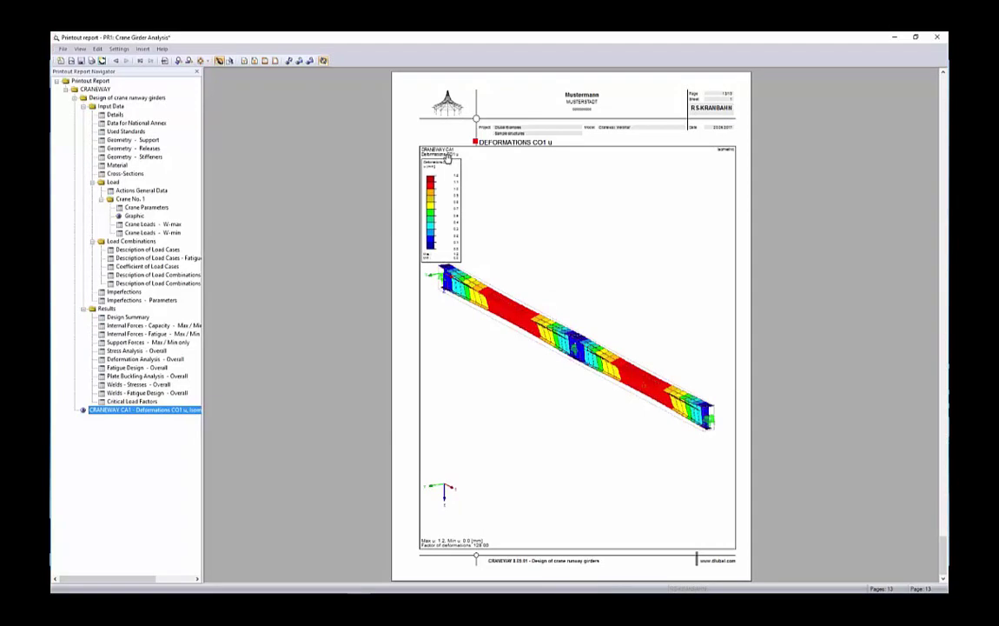
Step: Edit the report's deformation graphic to show the girder from the other side, and save the printout report
{"action": "right_click", "coordinate": [589, 271]}
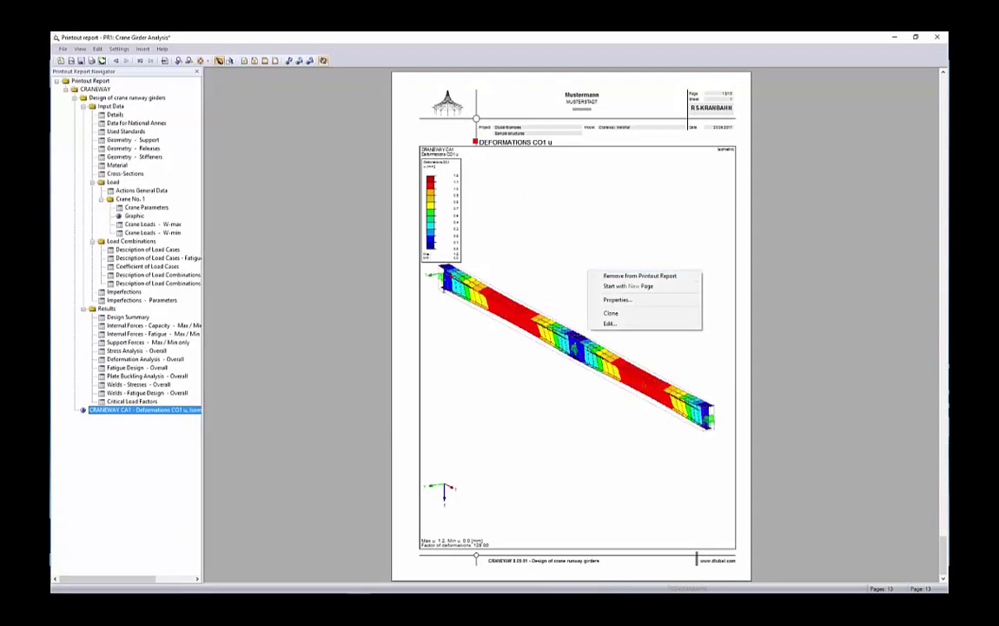
{"action": "left_click", "coordinate": [611, 323]}
{"action": "middle_click_drag", "start_coordinate": [642, 242], "coordinate": [469, 345], "text": "ctrl"}
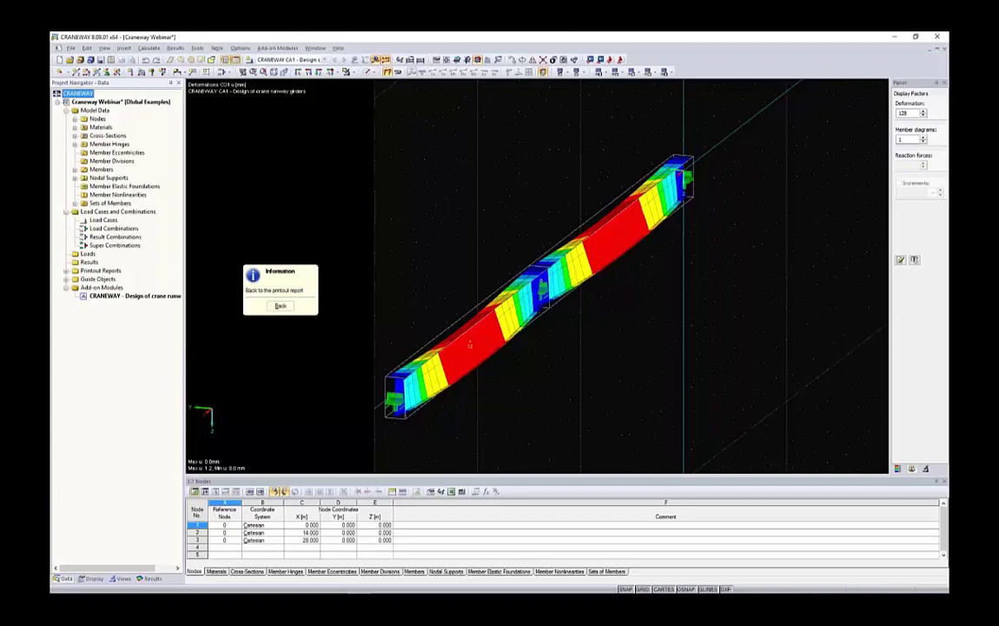
{"action": "left_click", "coordinate": [281, 305]}
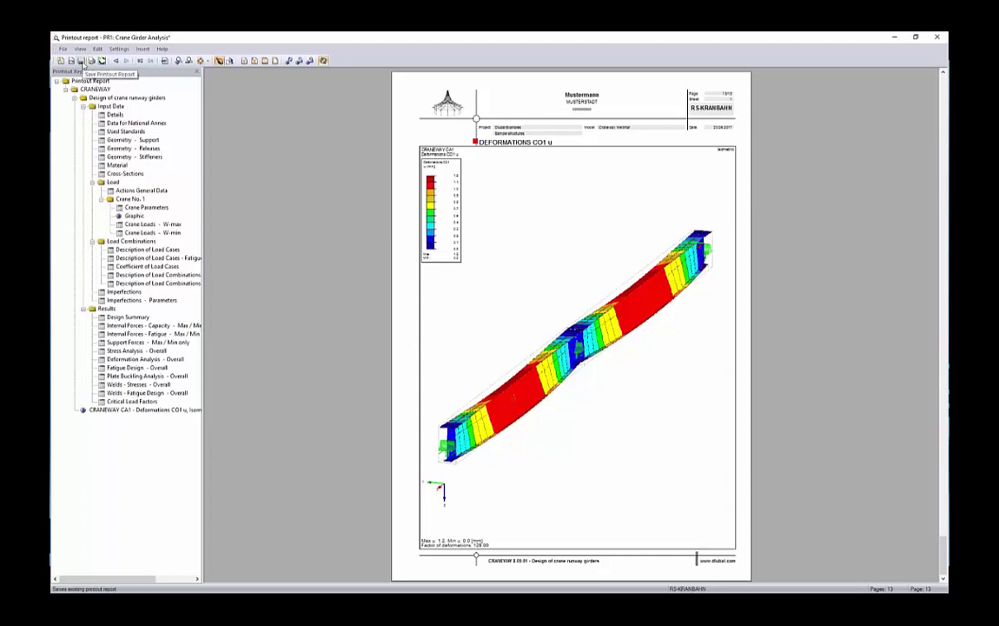
{"action": "left_click", "coordinate": [81, 62]}
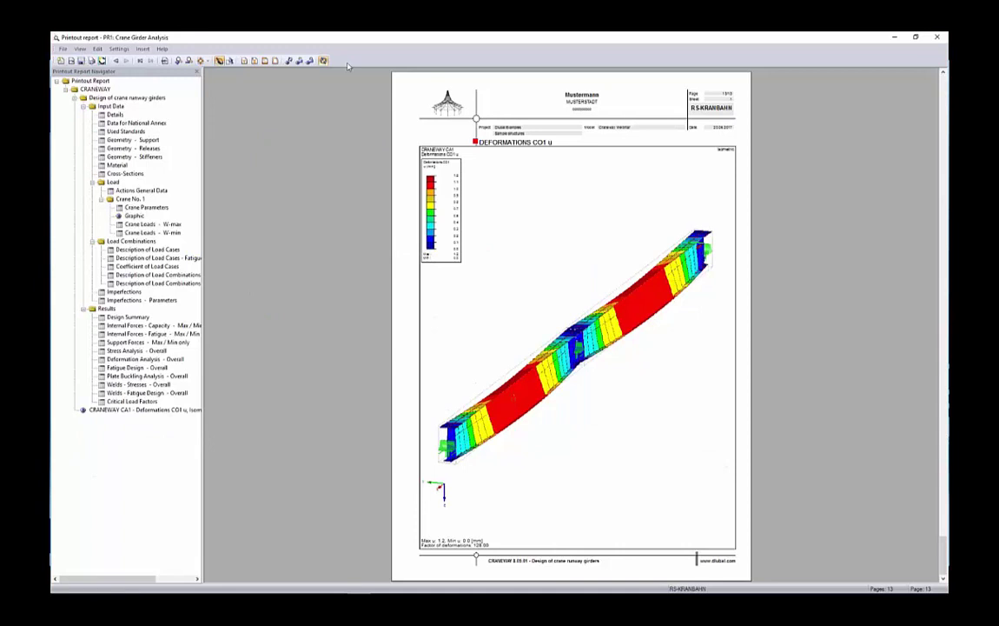
Step: Close the printout report and set up a mass print of result graphics to printout report PR1
{"action": "left_click", "coordinate": [938, 36]}
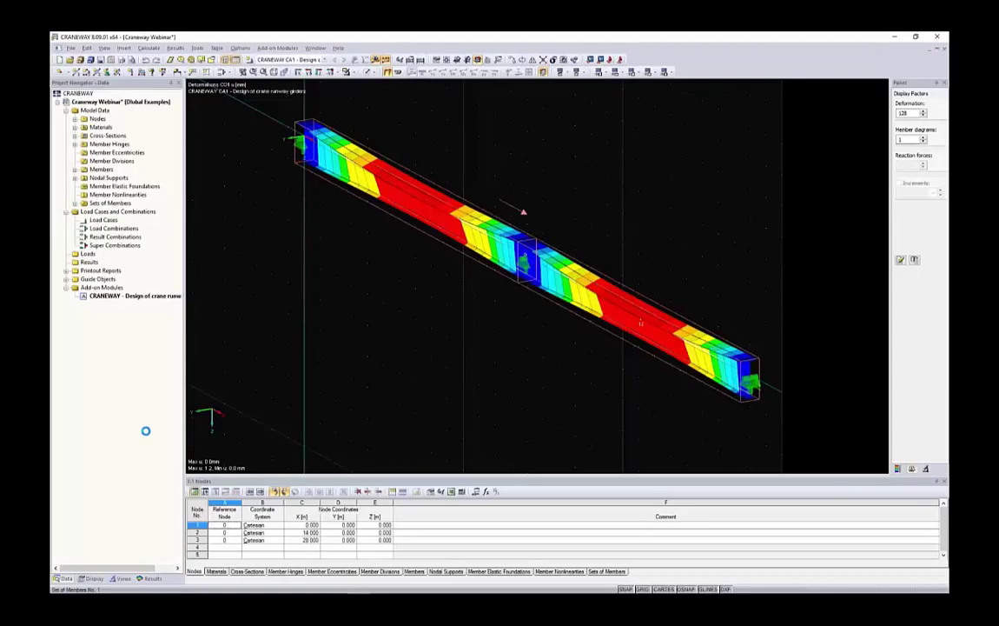
{"action": "left_click", "coordinate": [153, 579]}
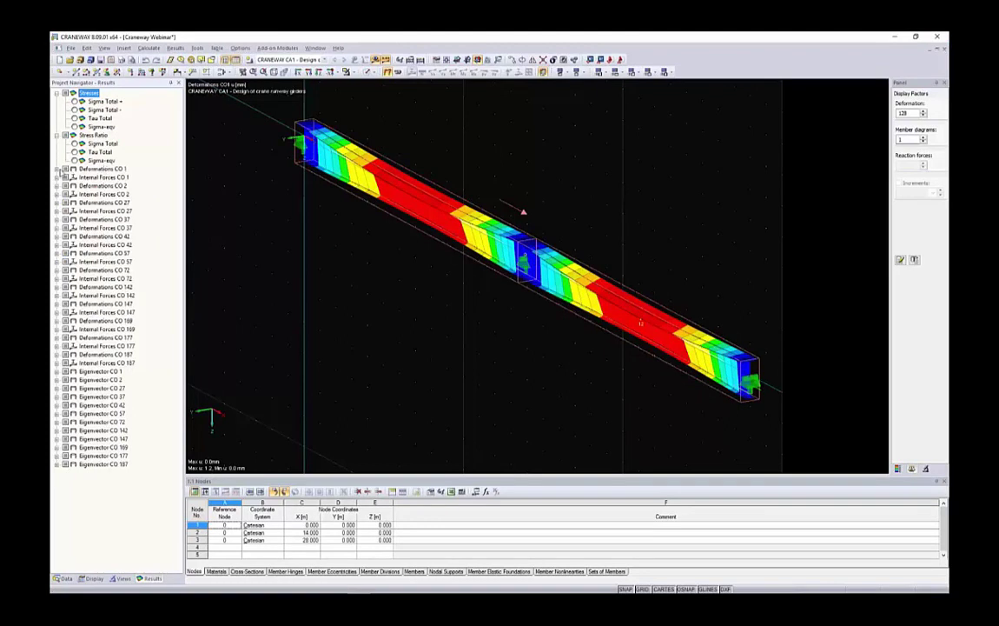
{"action": "left_click", "coordinate": [122, 59]}
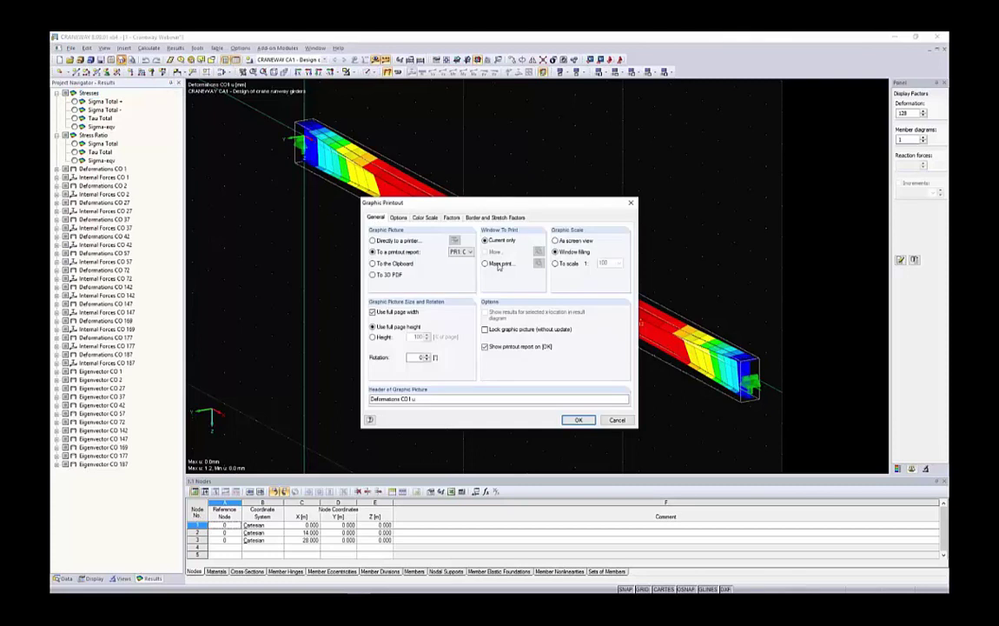
{"action": "left_click", "coordinate": [500, 265]}
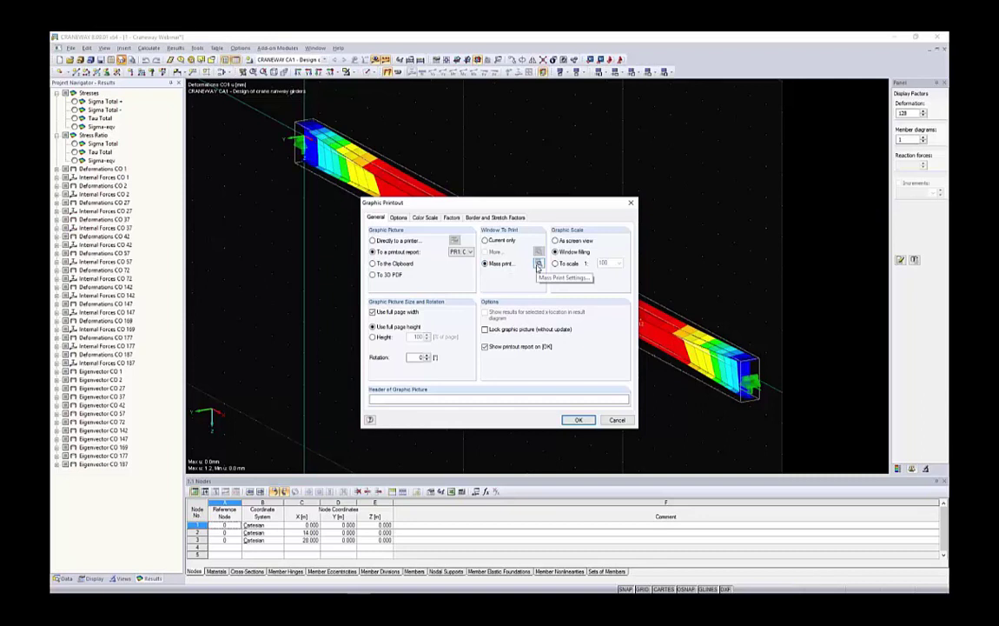
{"action": "left_click", "coordinate": [538, 263]}
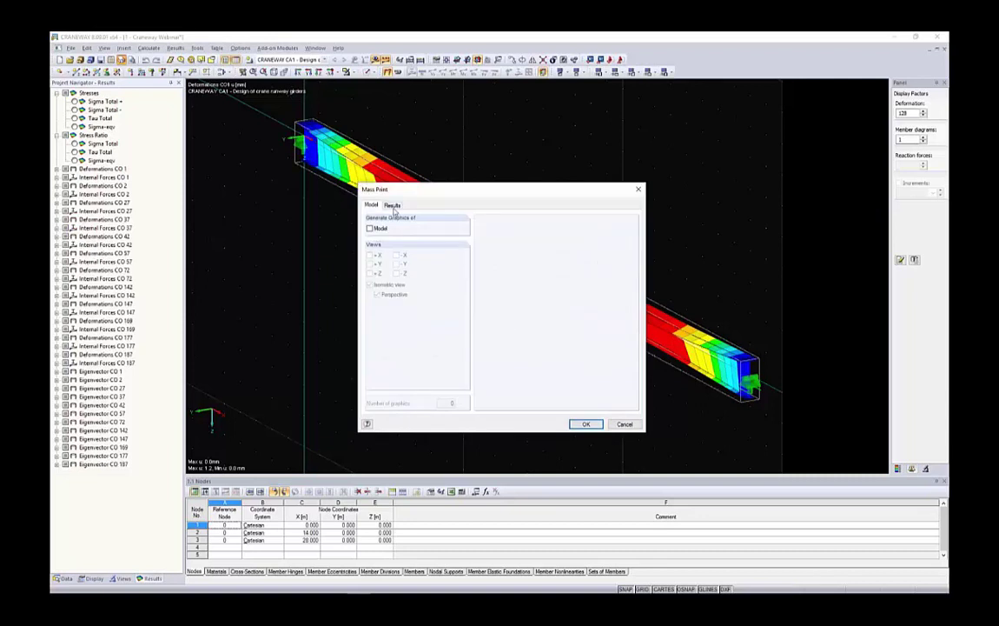
{"action": "left_click", "coordinate": [393, 208]}
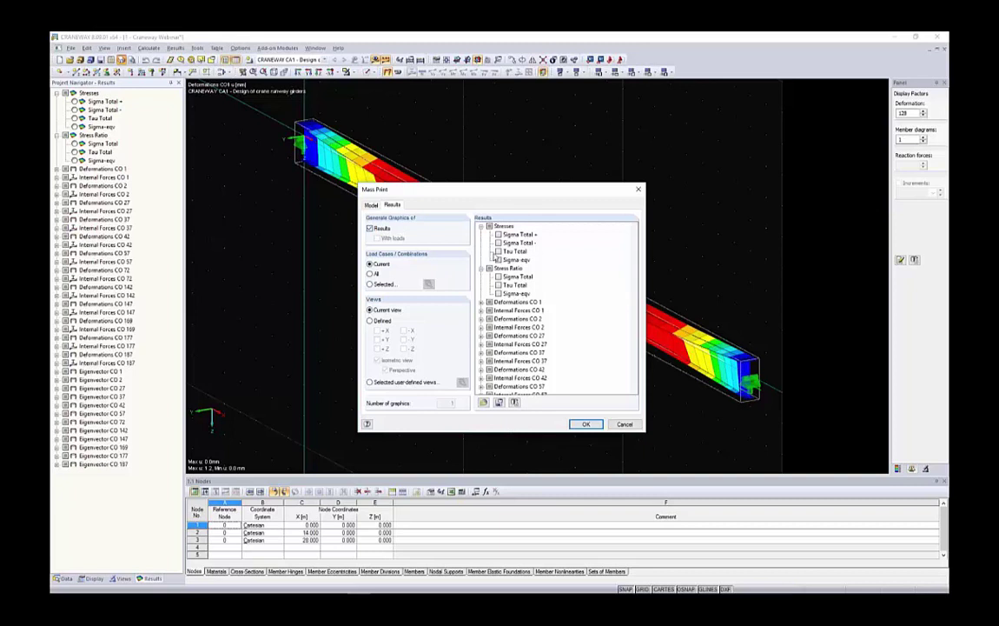
Step: Include deformation u of CO 1, CO 2 and CO 27 in the current view and generate the graphics in the printout report
{"action": "left_click", "coordinate": [481, 226]}
{"action": "left_click", "coordinate": [482, 235]}
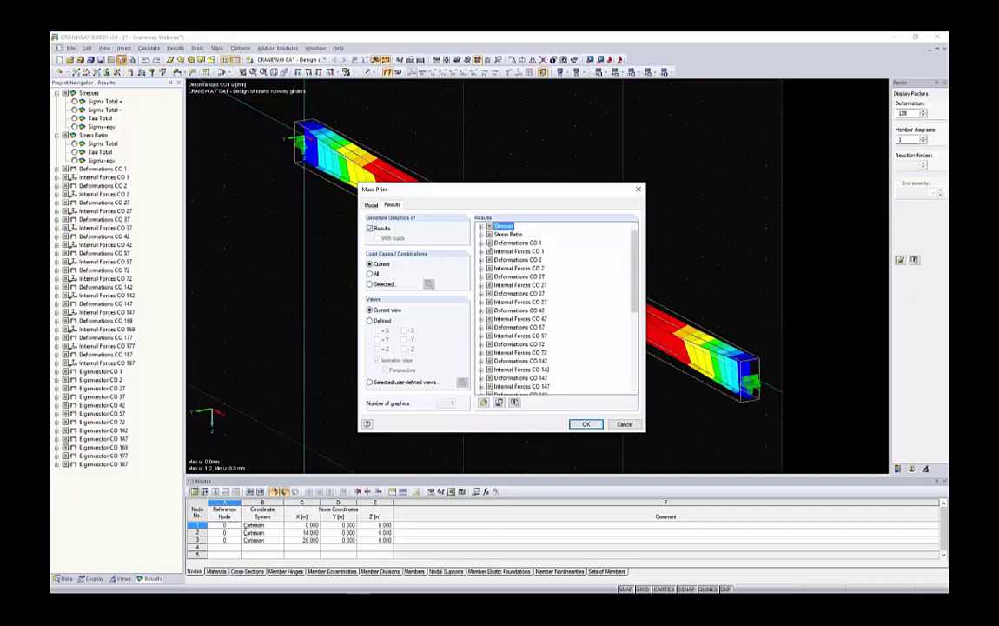
{"action": "left_click", "coordinate": [482, 243]}
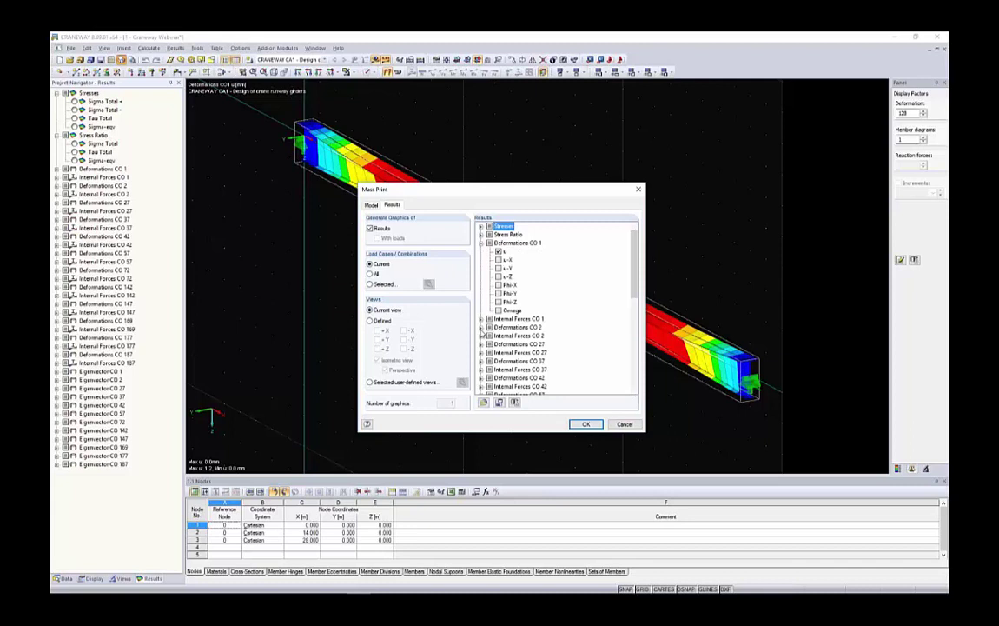
{"action": "left_click", "coordinate": [481, 328]}
{"action": "left_click", "coordinate": [498, 328]}
{"action": "scroll", "coordinate": [504, 317], "scroll_direction": "down", "scroll_amount": 4}
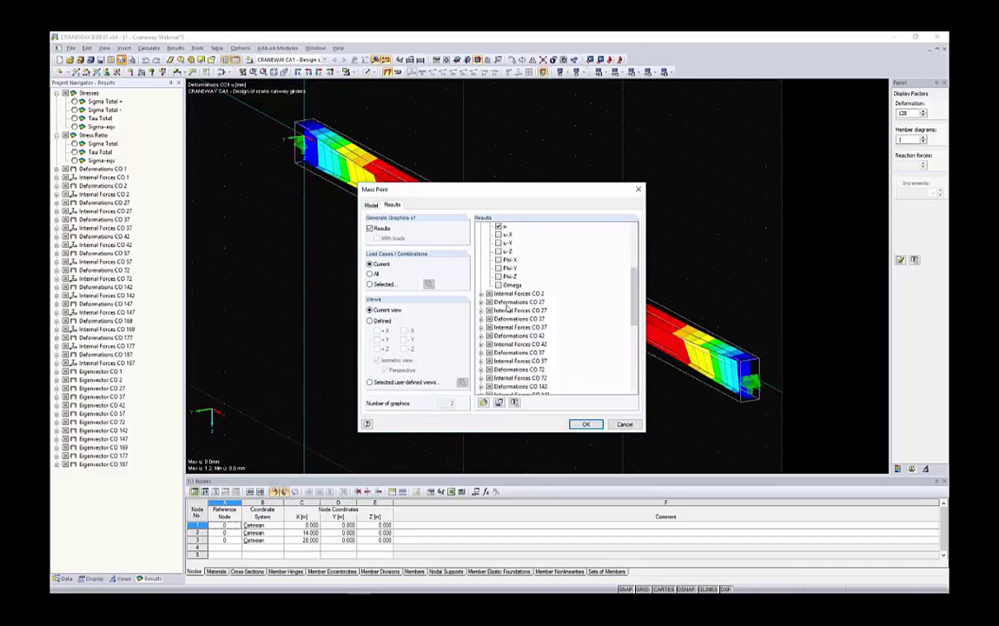
{"action": "left_click", "coordinate": [481, 301]}
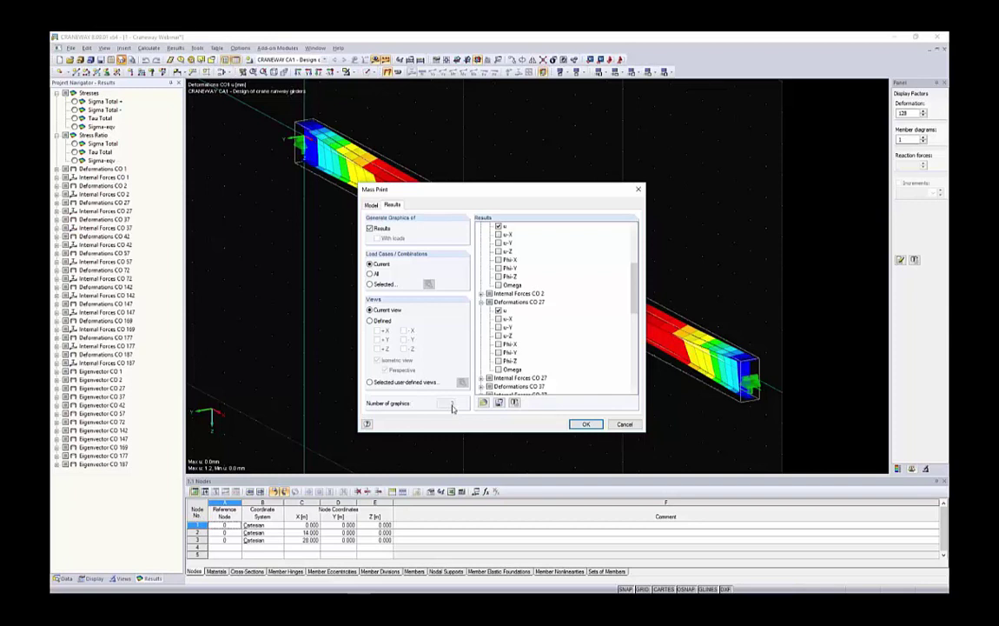
{"action": "left_click", "coordinate": [585, 424]}
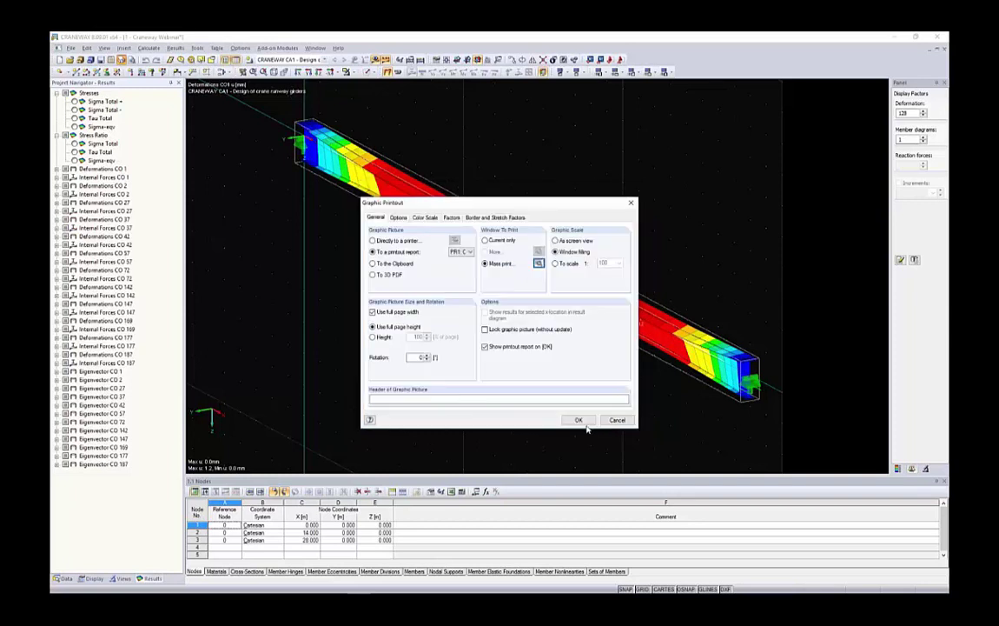
{"action": "left_click", "coordinate": [577, 420]}
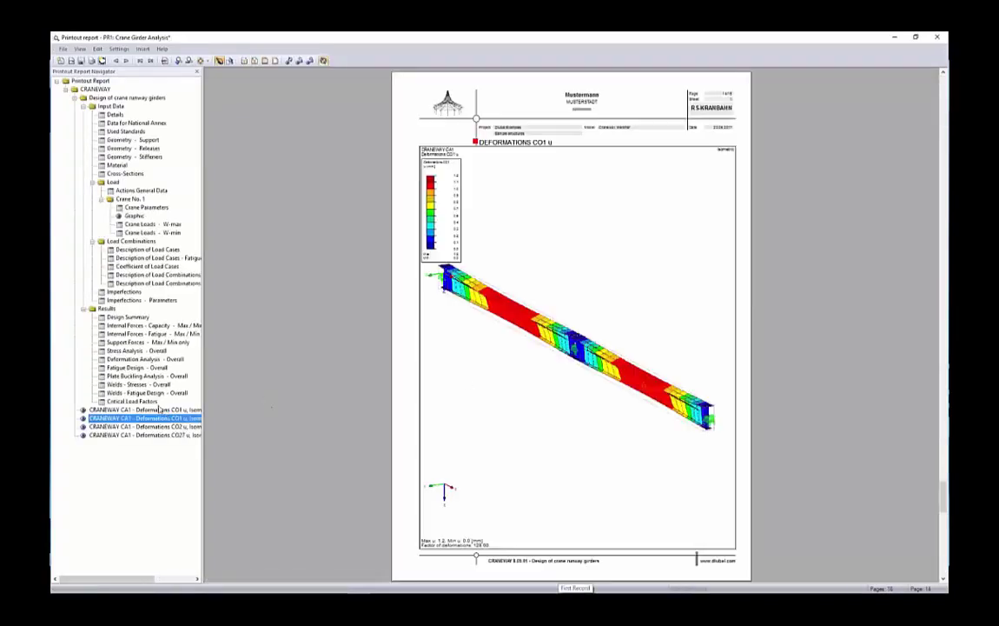
Step: Check the CO 2 and CO 27 deformation graphics in the printout report, then save and close it
{"action": "left_click", "coordinate": [174, 427]}
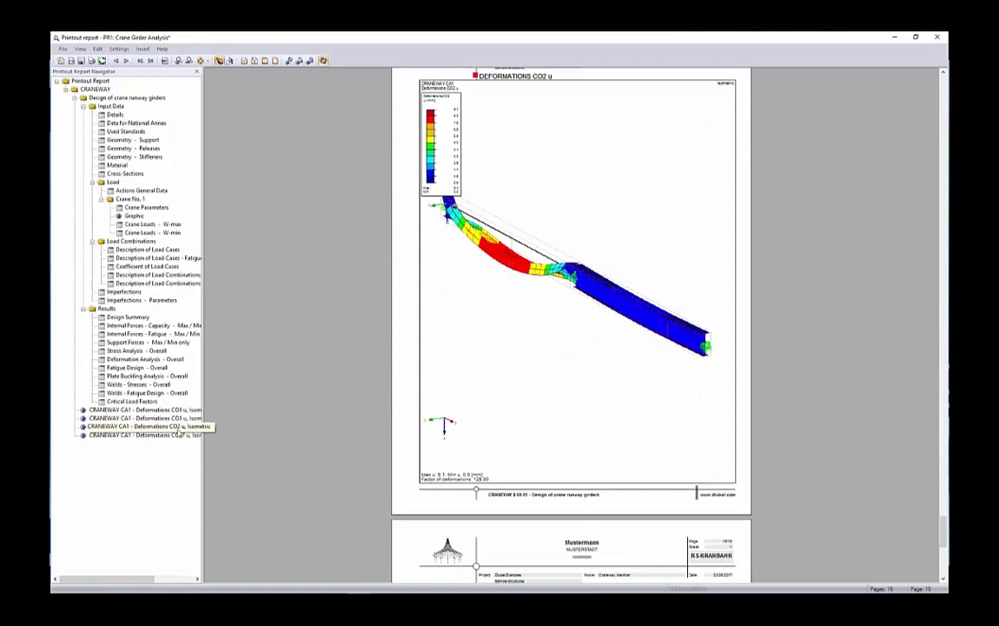
{"action": "left_click", "coordinate": [170, 437]}
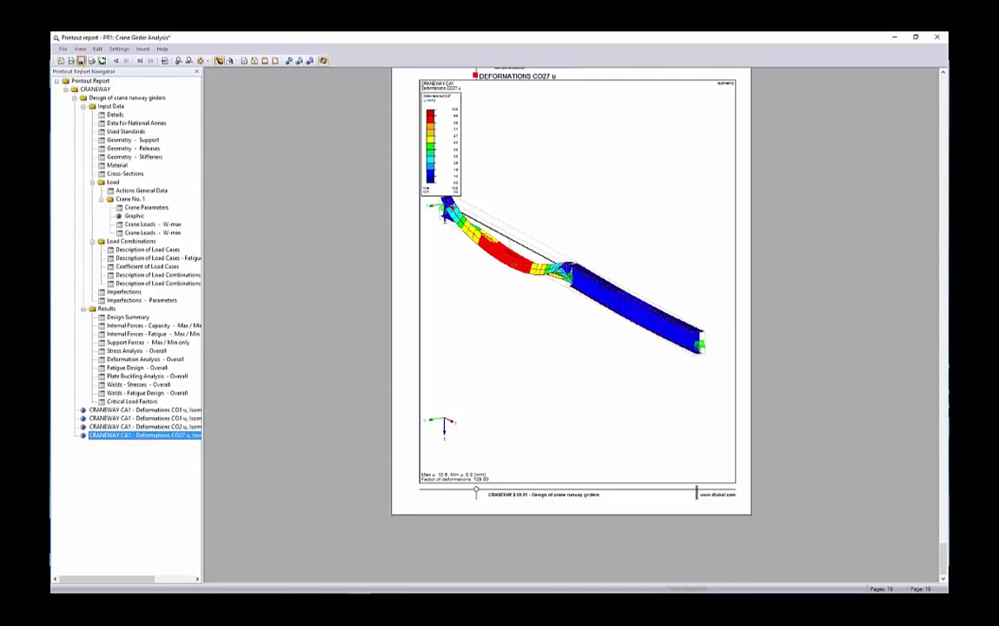
{"action": "left_click", "coordinate": [81, 61]}
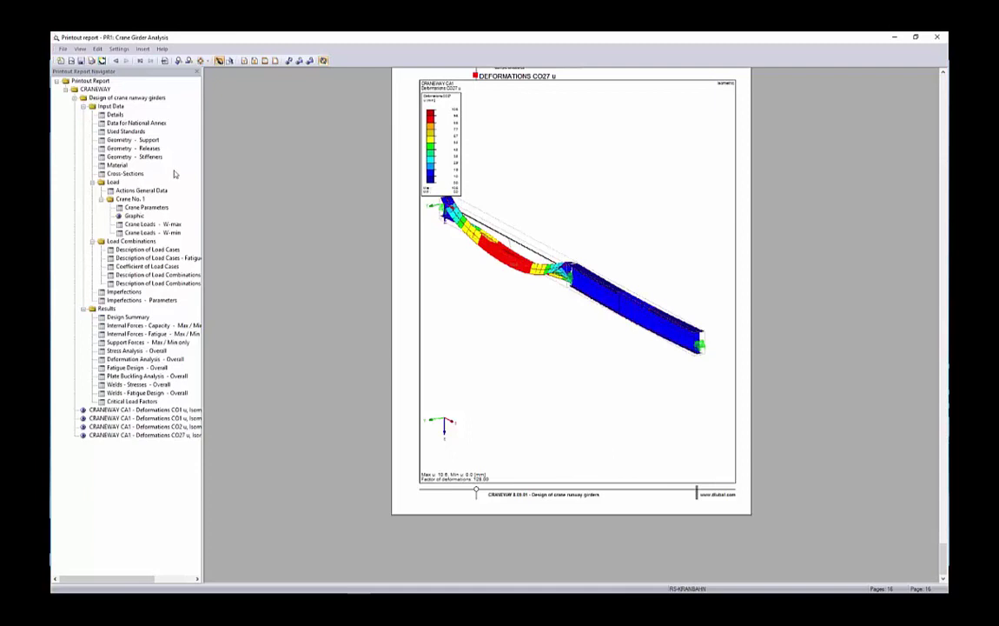
{"action": "left_click", "coordinate": [889, 39]}
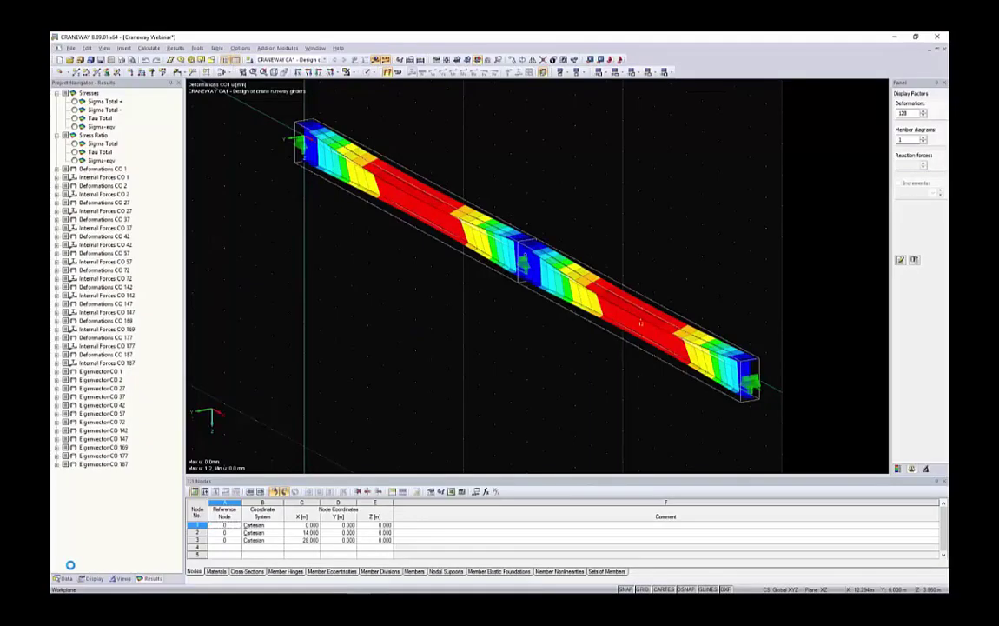
Step: Open the crane runway girder design case and examine the horizontal wheel loads and skew force in its Loading data
{"action": "left_click", "coordinate": [62, 578]}
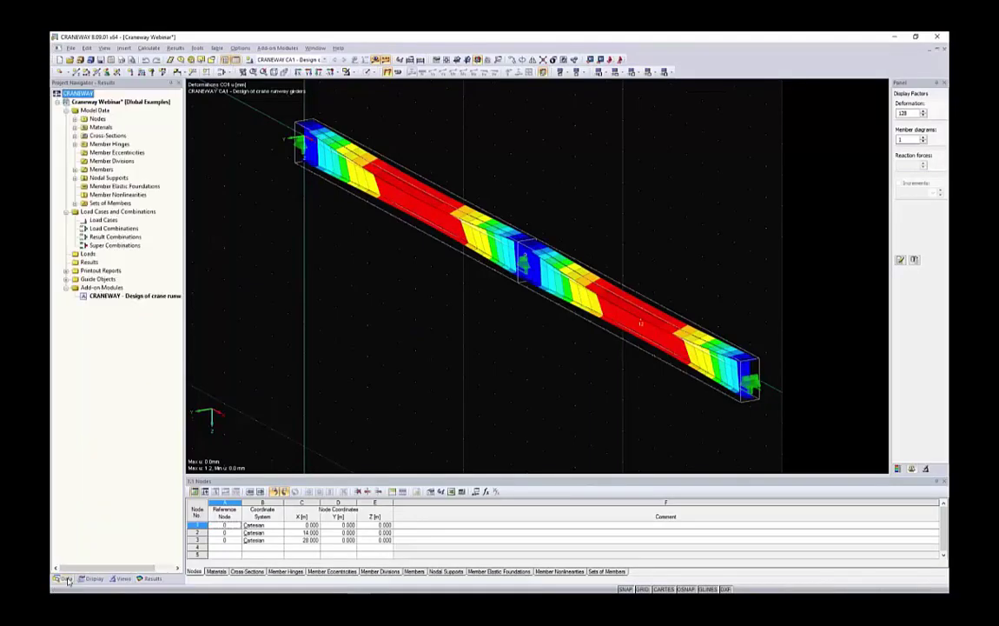
{"action": "double_click", "coordinate": [99, 296]}
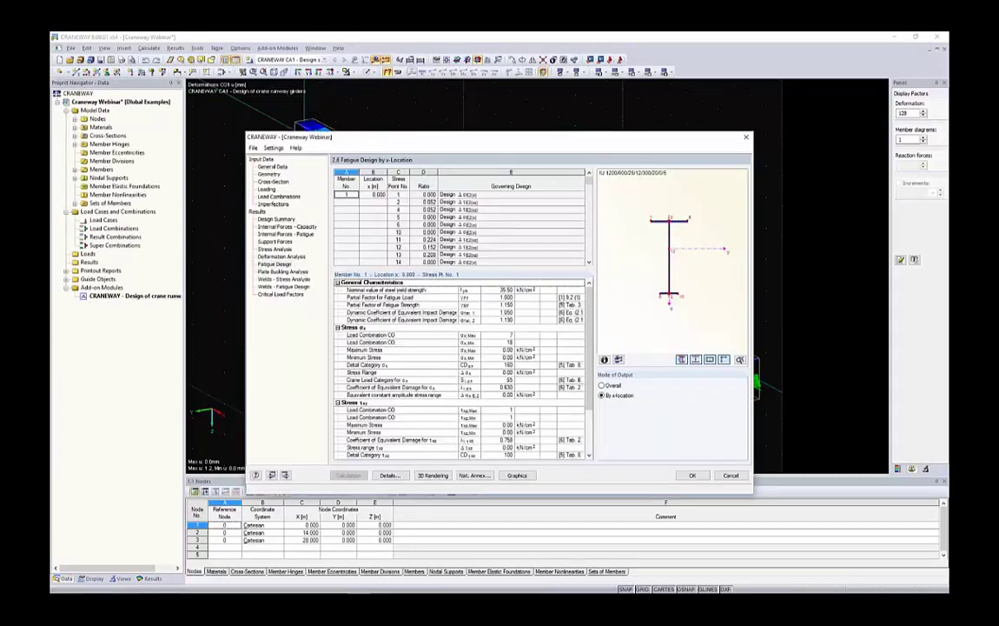
{"action": "left_click", "coordinate": [267, 189]}
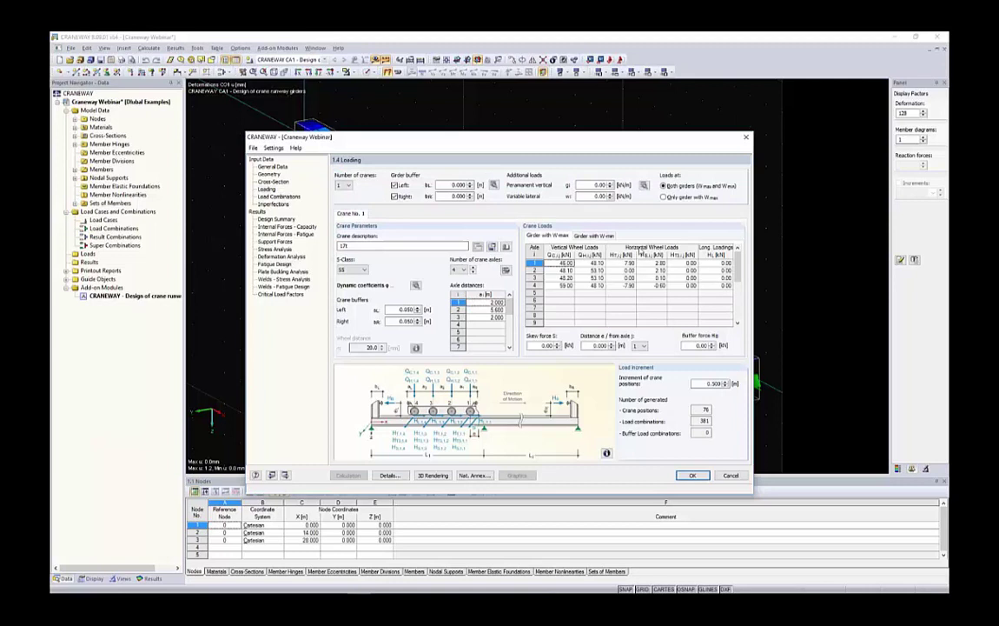
{"action": "left_click_drag", "start_coordinate": [624, 264], "coordinate": [687, 285]}
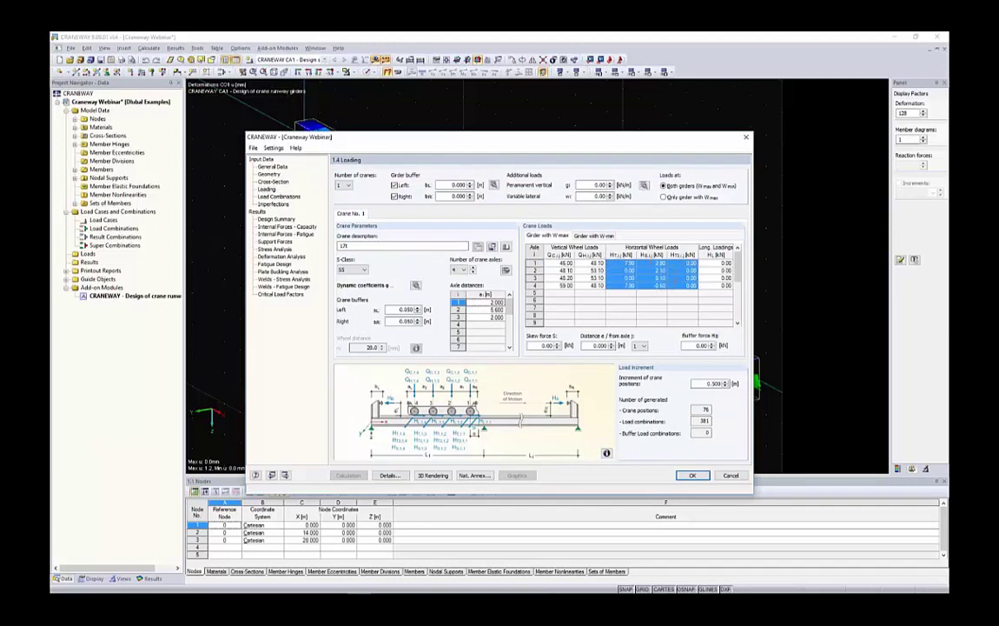
{"action": "left_click", "coordinate": [576, 235]}
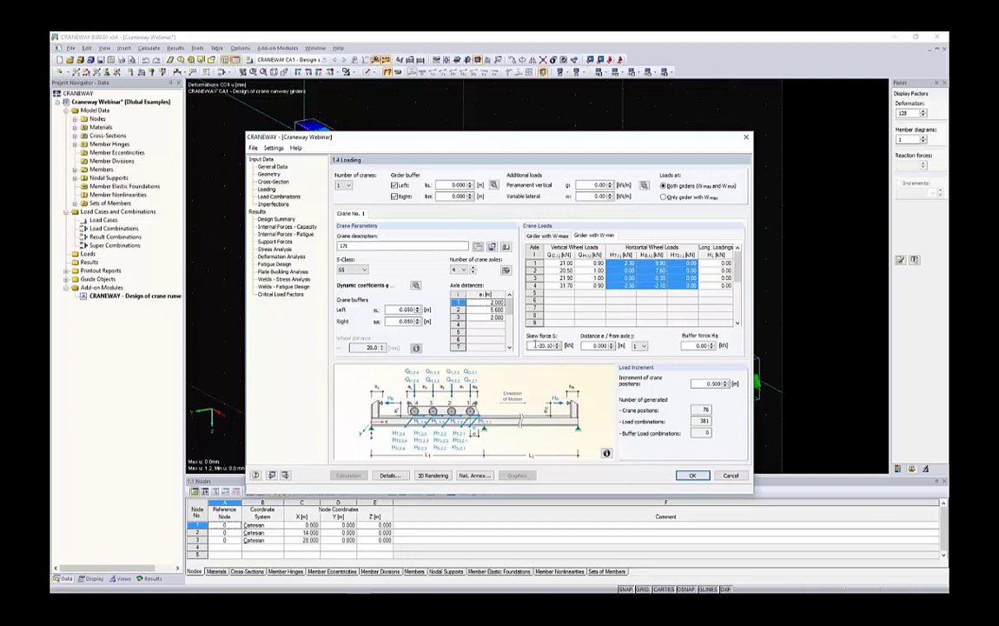
{"action": "left_click_drag", "start_coordinate": [554, 346], "coordinate": [534, 345]}
Step: Compare the wheel loads and skew force of the girders with W max and W min, and return to General Data
{"action": "left_click", "coordinate": [552, 236]}
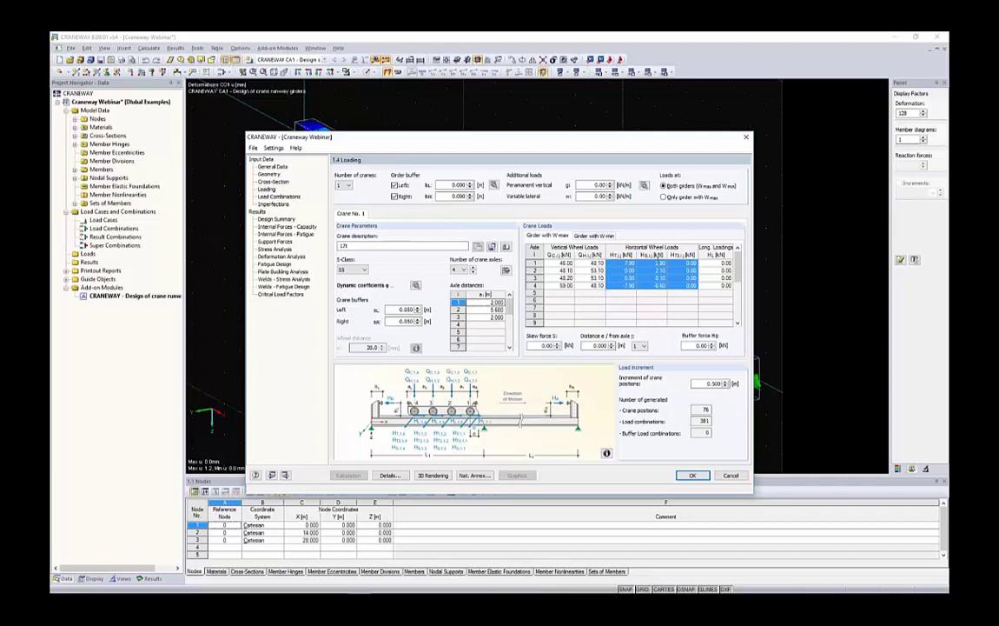
{"action": "left_click", "coordinate": [542, 345]}
{"action": "left_click", "coordinate": [594, 235]}
{"action": "left_click", "coordinate": [642, 268]}
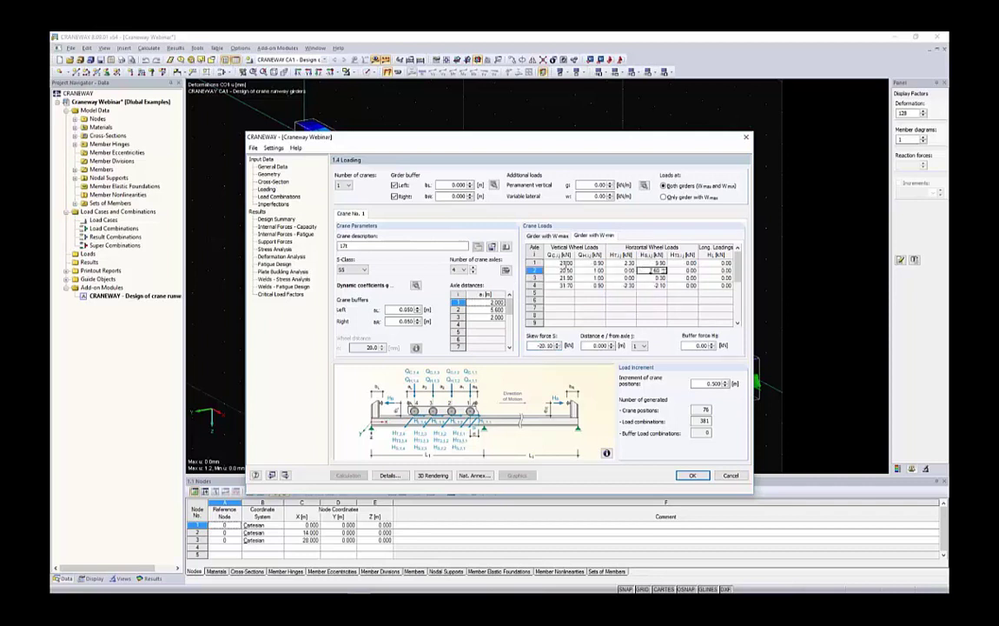
{"action": "left_click_drag", "start_coordinate": [566, 263], "coordinate": [690, 285]}
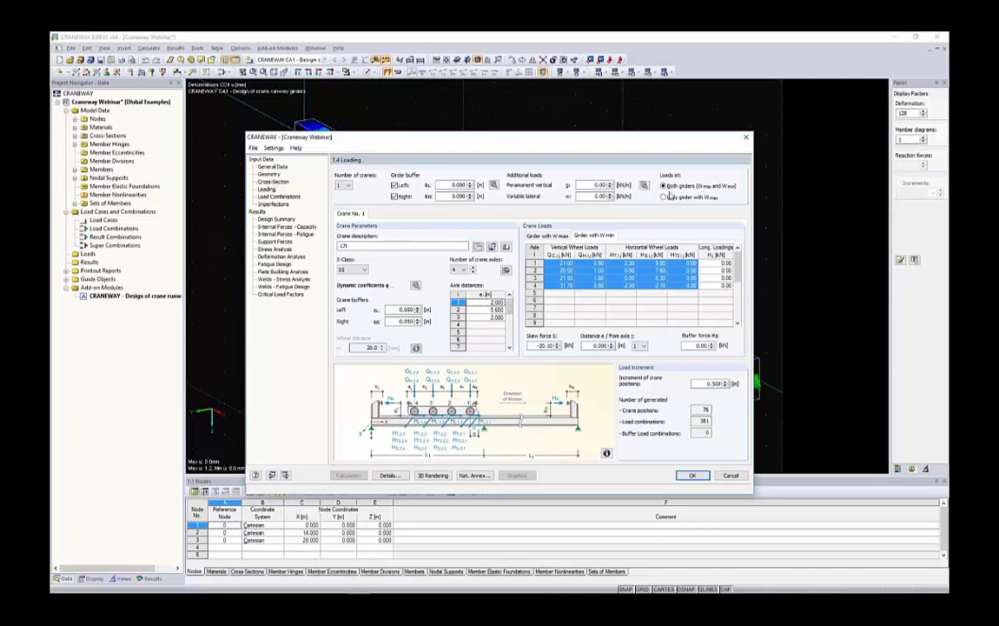
{"action": "left_click", "coordinate": [550, 235]}
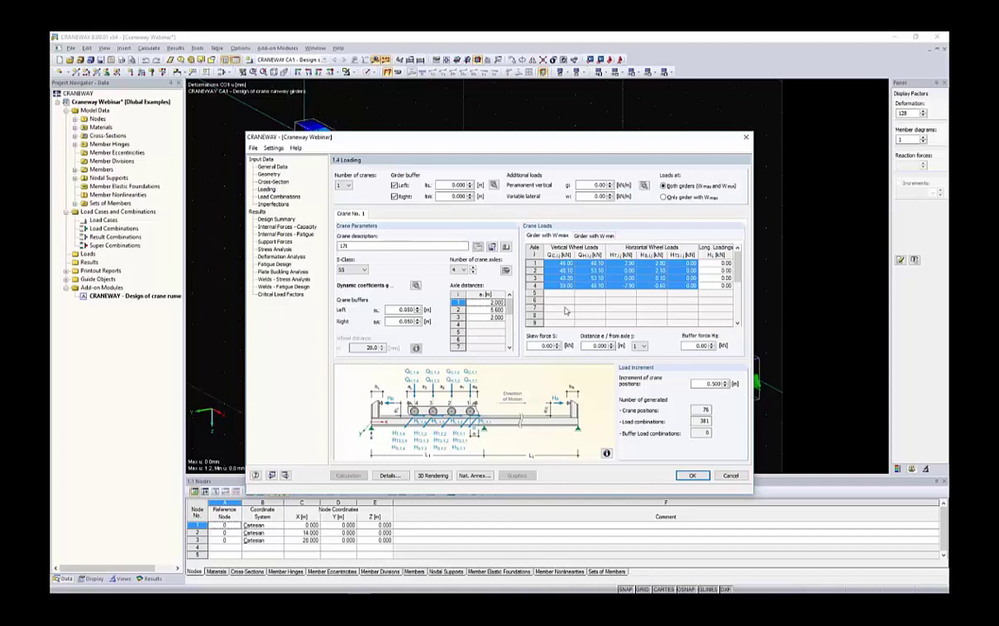
{"action": "left_click", "coordinate": [567, 309]}
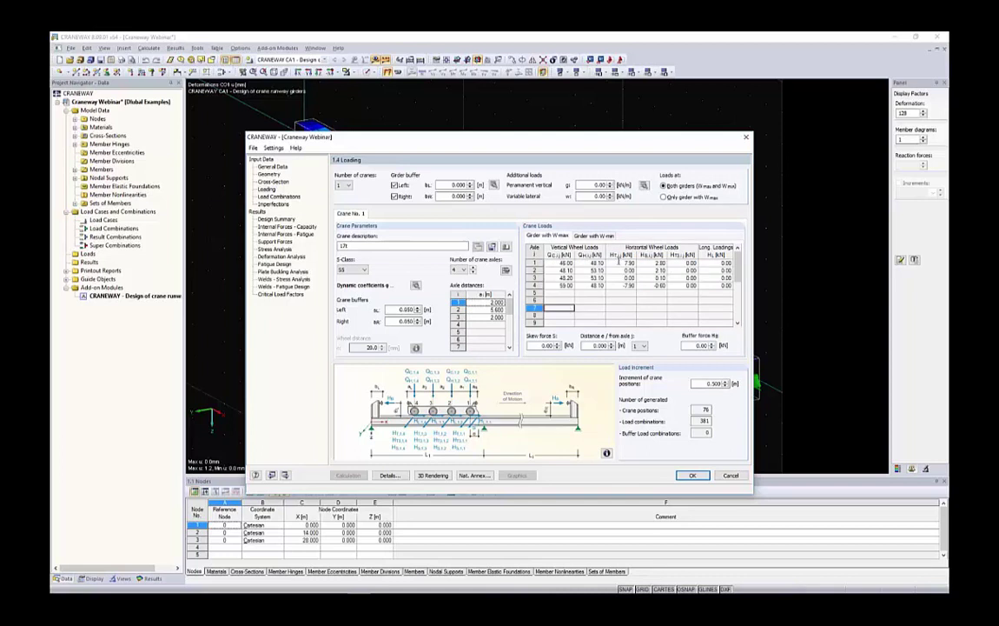
{"action": "left_click_drag", "start_coordinate": [628, 263], "coordinate": [658, 285]}
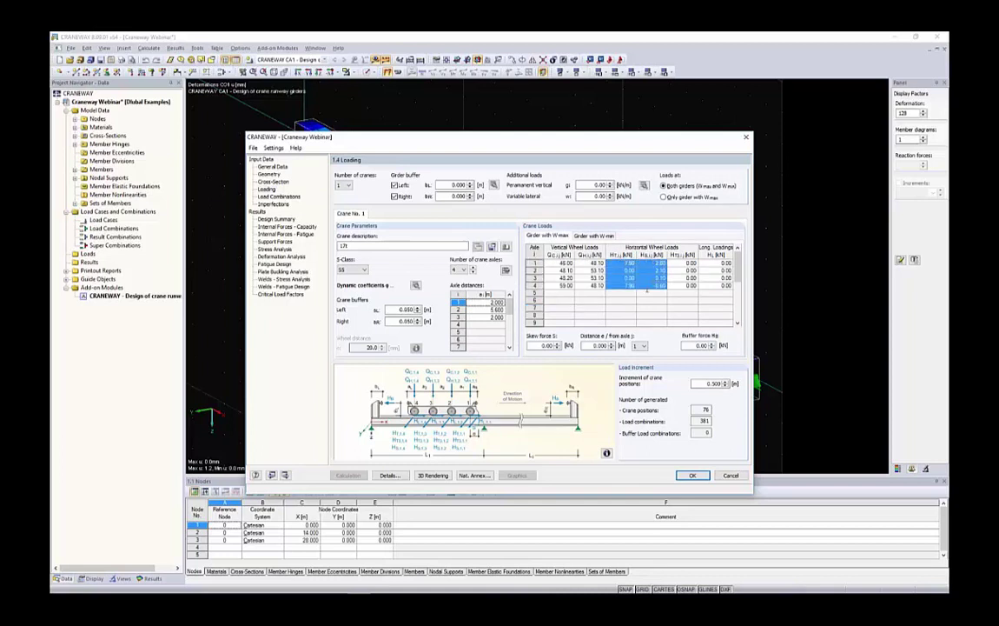
{"action": "left_click", "coordinate": [545, 345]}
{"action": "left_click", "coordinate": [594, 235]}
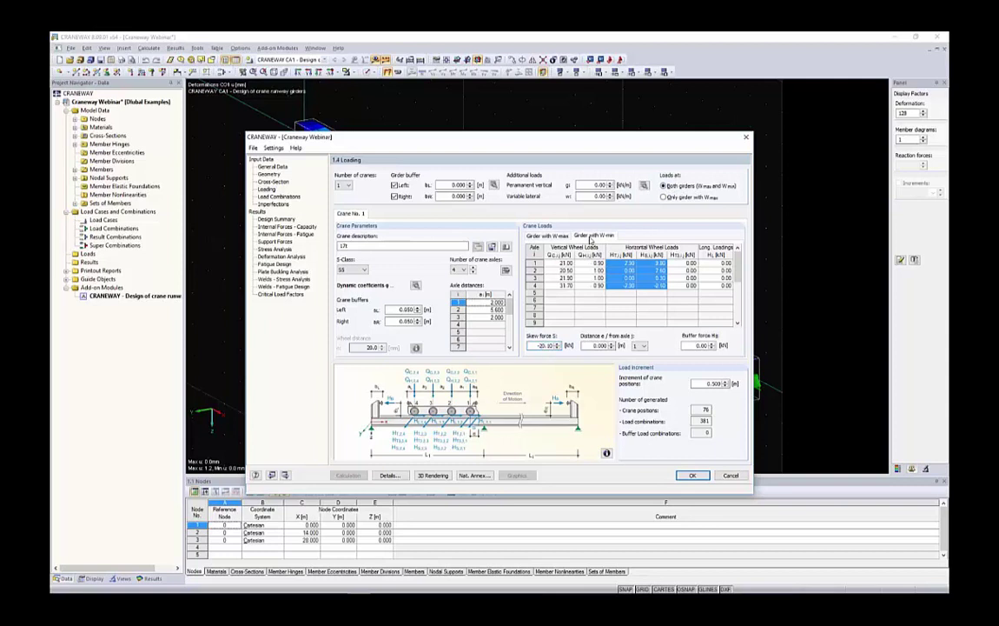
{"action": "double_click", "coordinate": [549, 345]}
{"action": "left_click", "coordinate": [273, 167]}
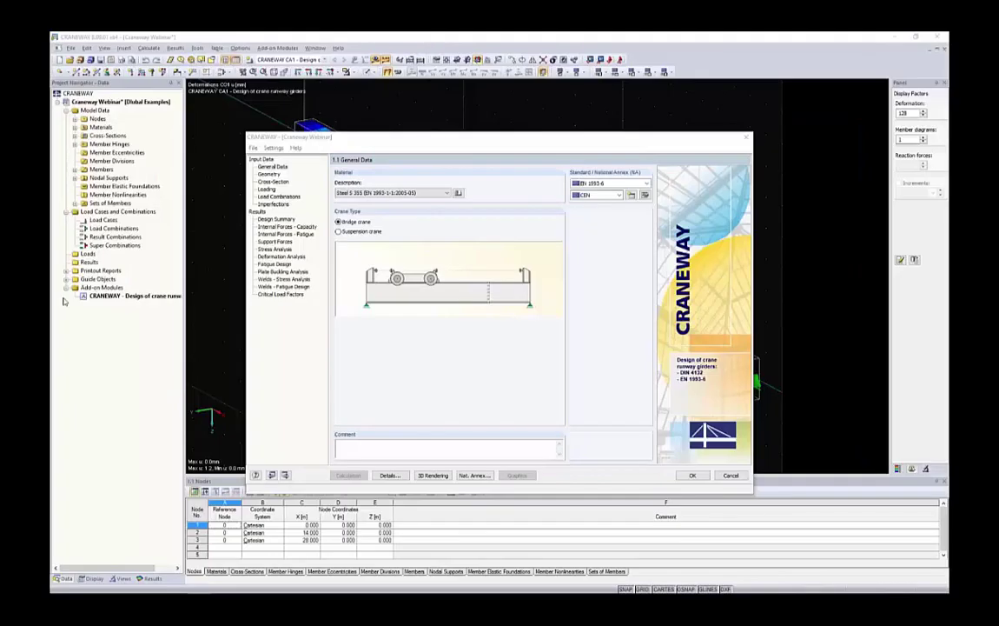
Step: Switch to the Dlubal website in the browser and find the CRANEWAY 64-bit trial among the downloadable trial versions
{"action": "left_click_drag", "start_coordinate": [229, 148], "coordinate": [449, 237]}
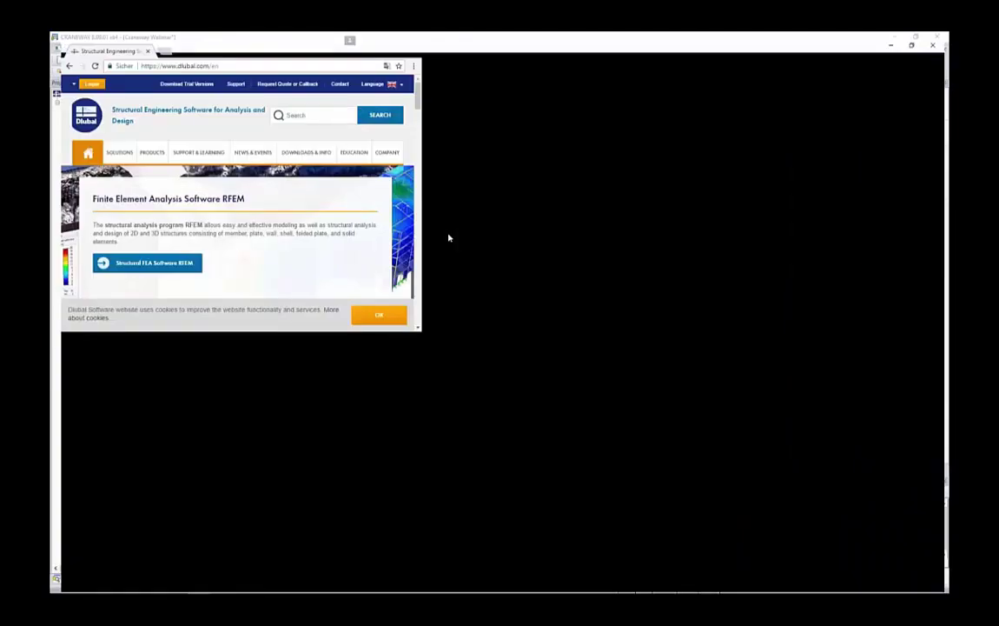
{"action": "double_click", "coordinate": [179, 44]}
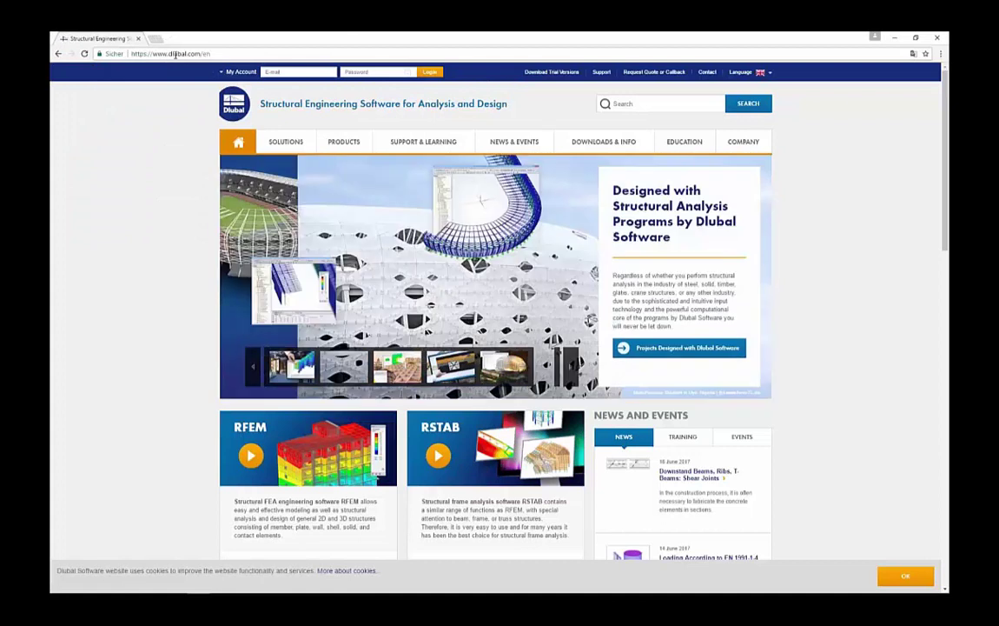
{"action": "mouse_move", "coordinate": [672, 143]}
{"action": "mouse_move", "coordinate": [621, 146]}
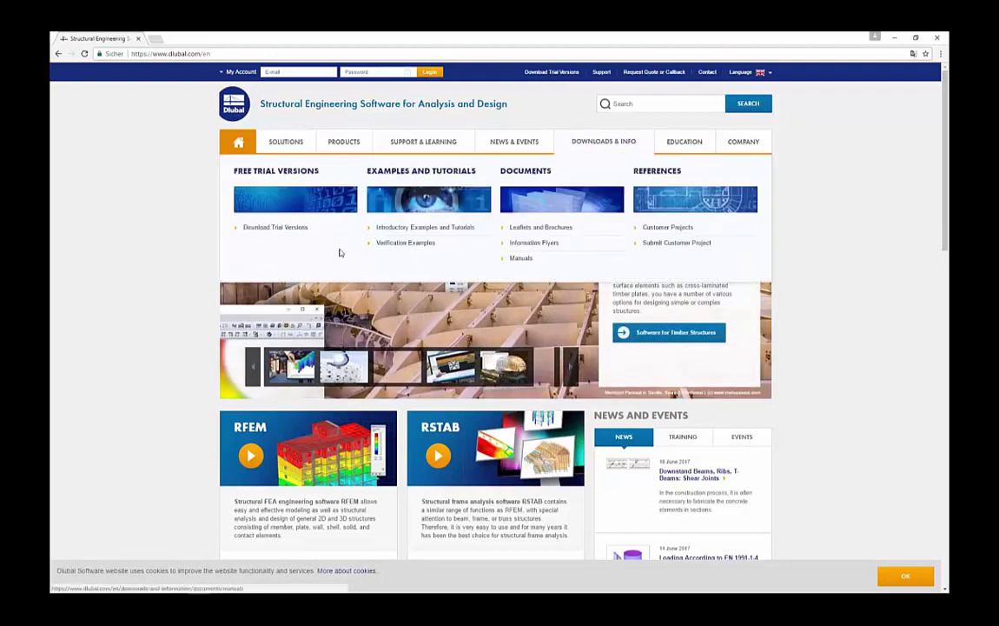
{"action": "left_click", "coordinate": [285, 227]}
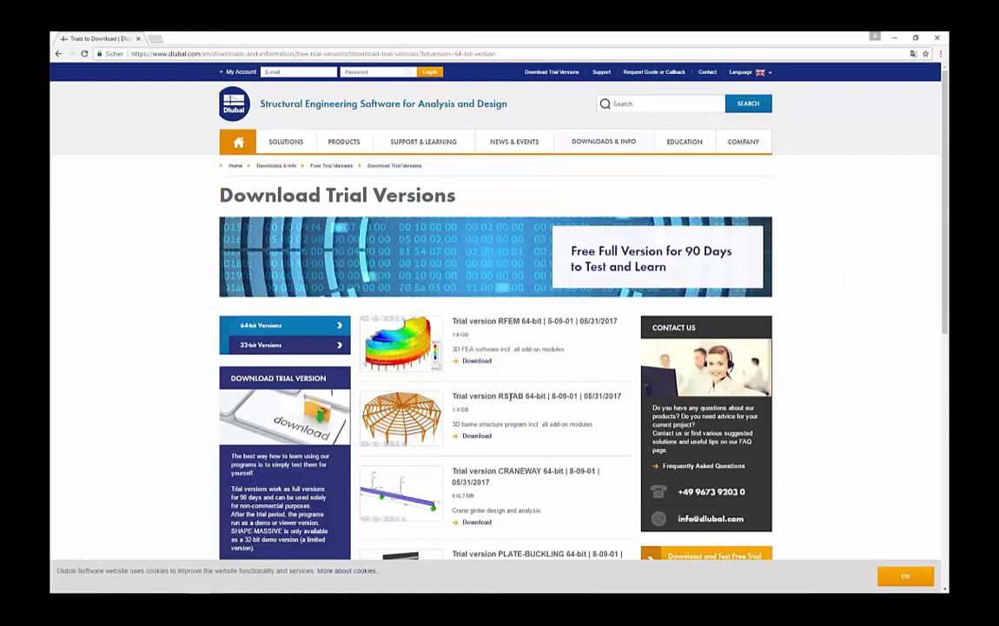
{"action": "scroll", "coordinate": [525, 314], "scroll_direction": "down", "scroll_amount": 2}
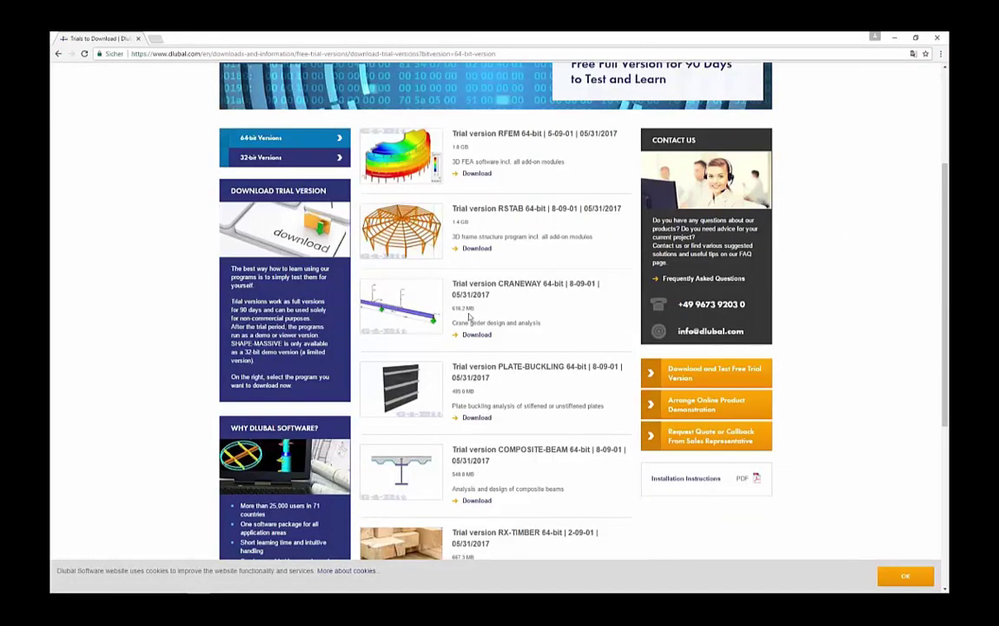